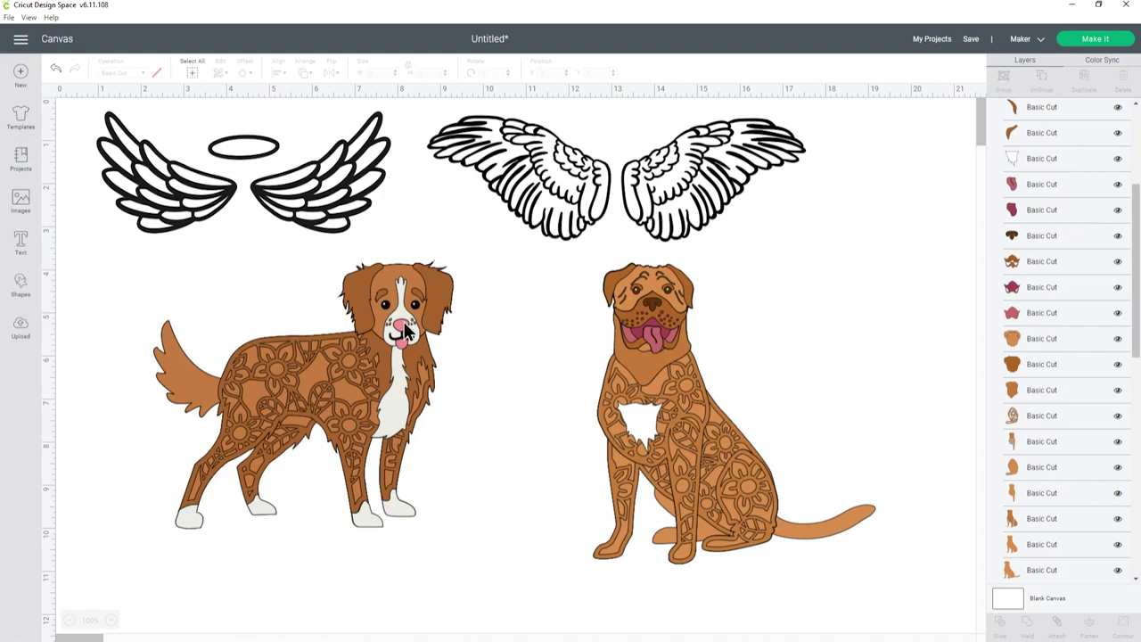
Step: Hide the sitting dog's V1 layer group and collapse it in the layer list
left_click(648, 319)
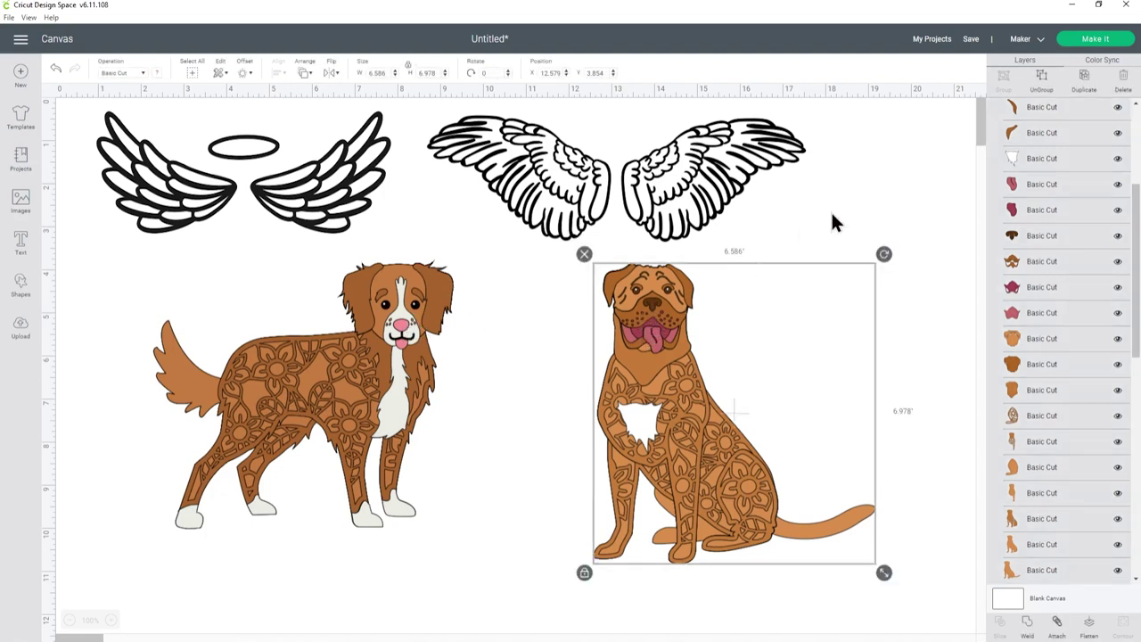
scroll(1085, 243, "up", 10)
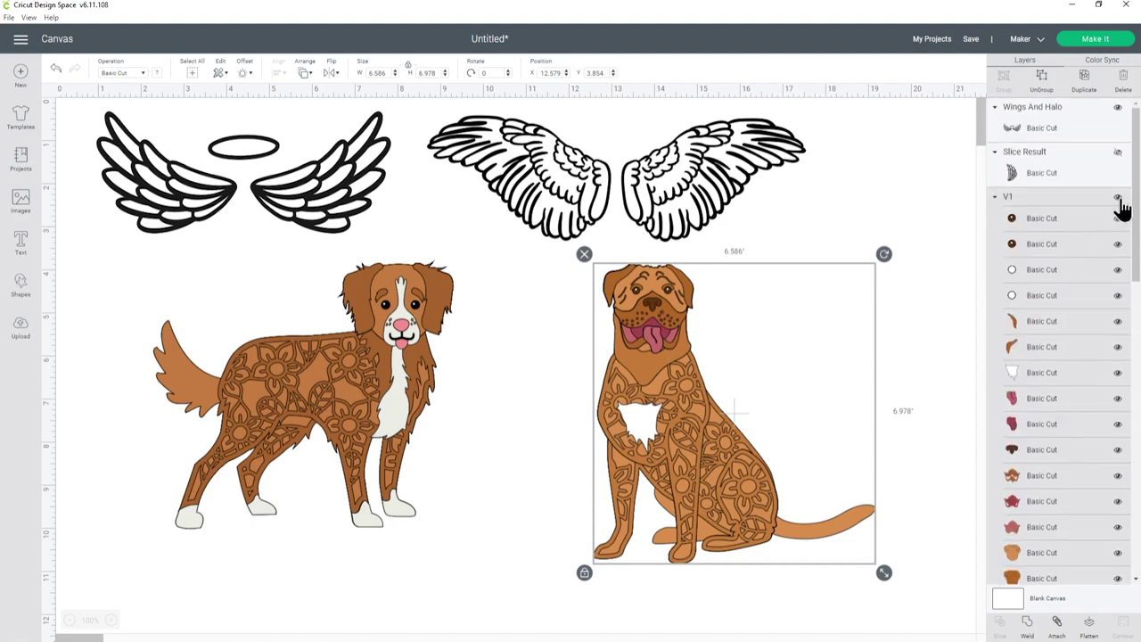
left_click(1119, 198)
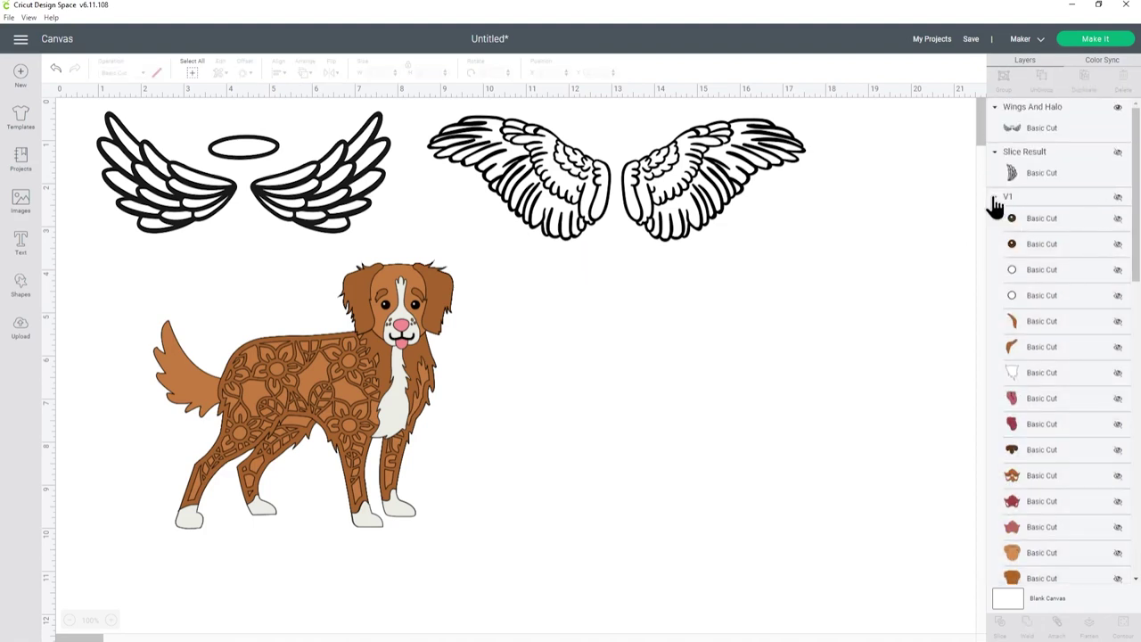
left_click(996, 196)
Step: Move the wings-and-halo design beside the standing dog and shift the detailed feather wings over to sit above it
left_click_drag(360, 218, 749, 394)
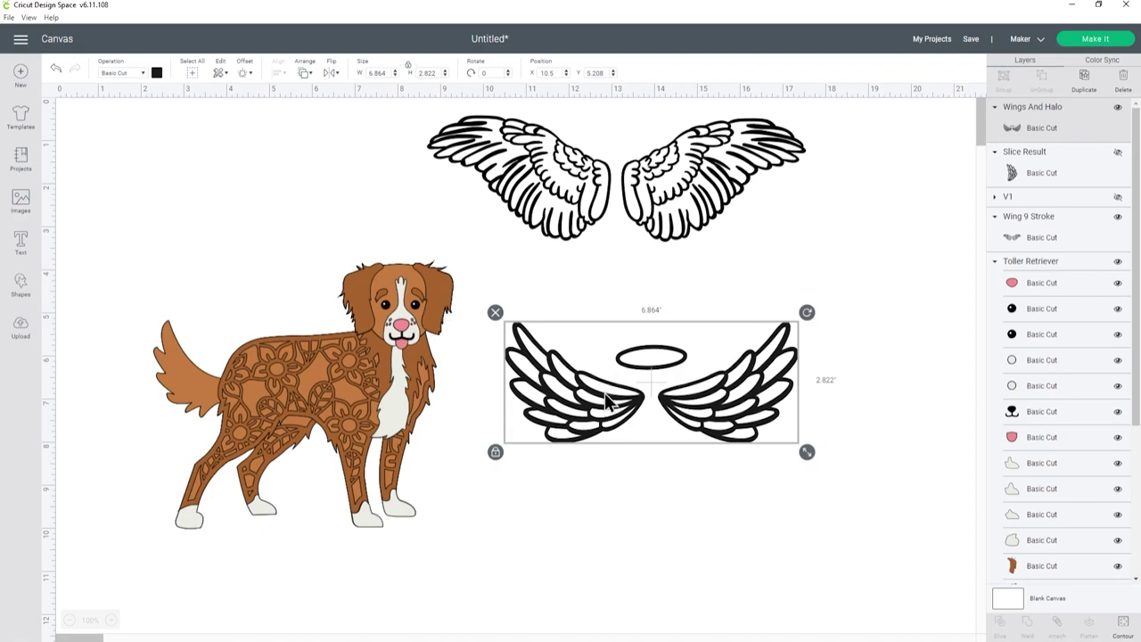
left_click_drag(586, 402, 609, 408)
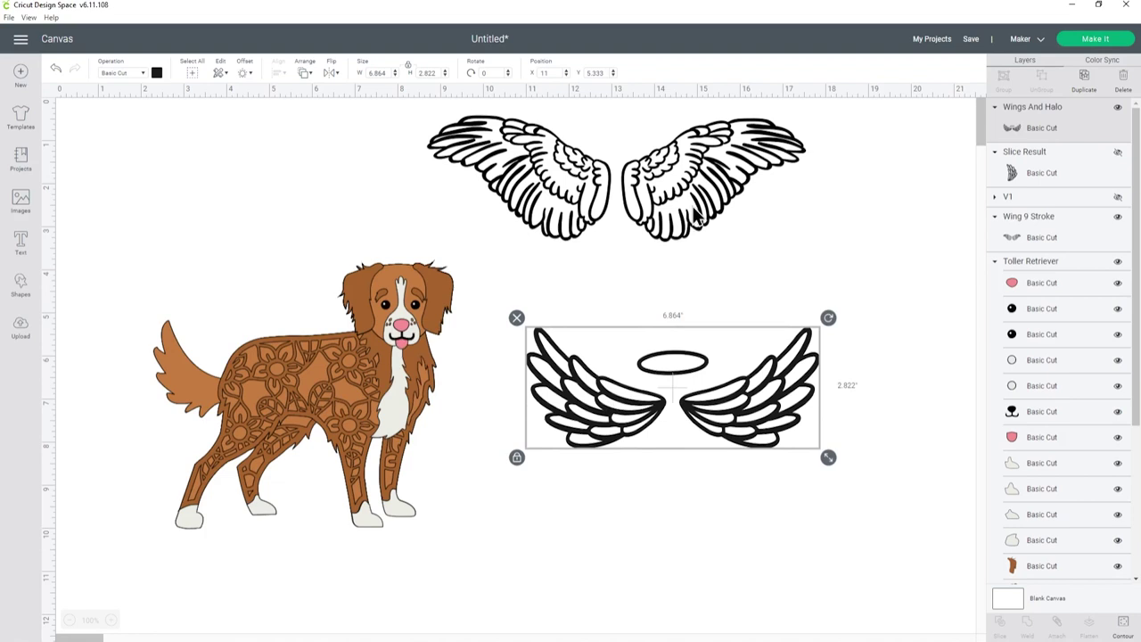
mouse_move(676, 171)
left_mouse_down()
mouse_move(548, 225)
mouse_move(405, 325)
mouse_move(765, 191)
mouse_move(749, 191)
left_mouse_up()
mouse_move(750, 414)
left_mouse_down()
mouse_move(735, 405)
mouse_move(720, 433)
mouse_move(730, 404)
left_mouse_up()
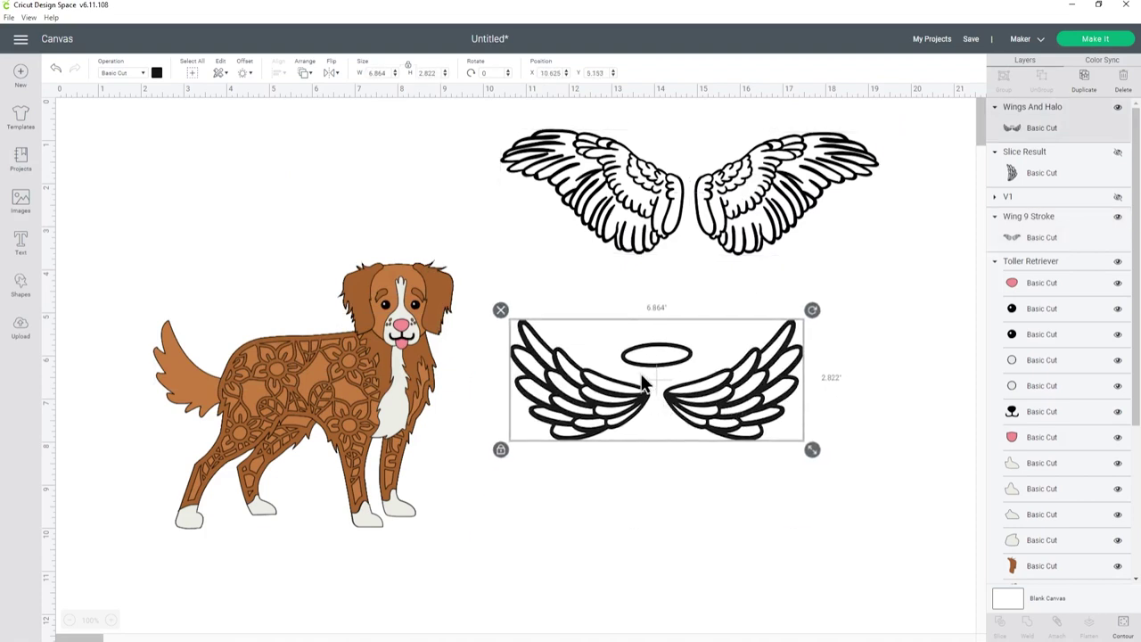
left_click(662, 508)
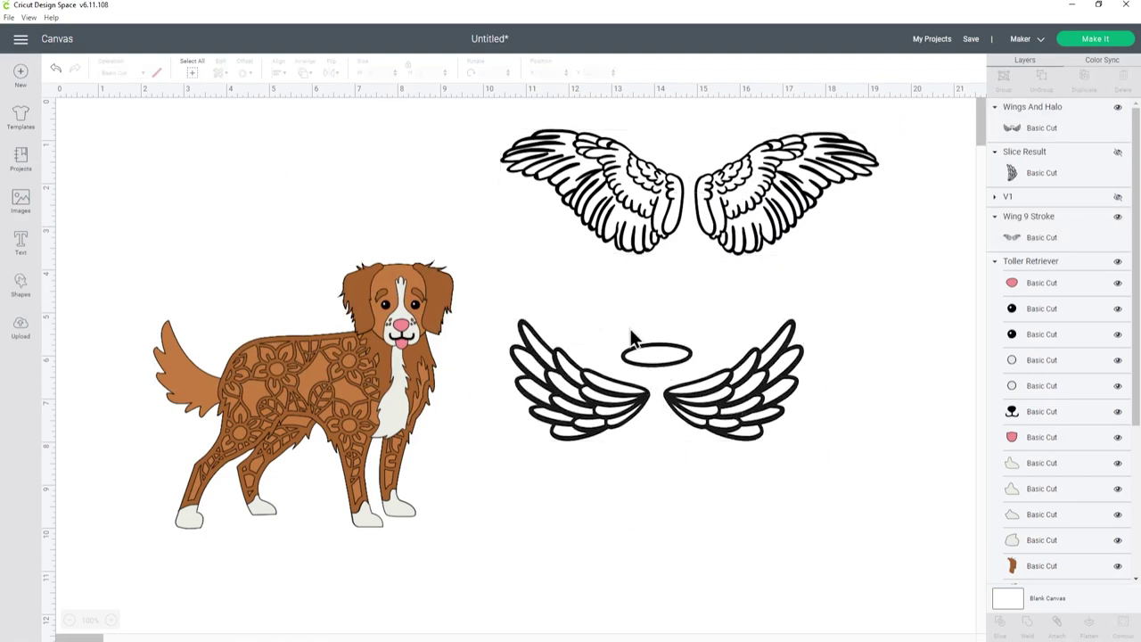
Step: Hide the halo's inner and outer contours in the wings-and-halo design, and nudge the remaining wings slightly
left_click(611, 380)
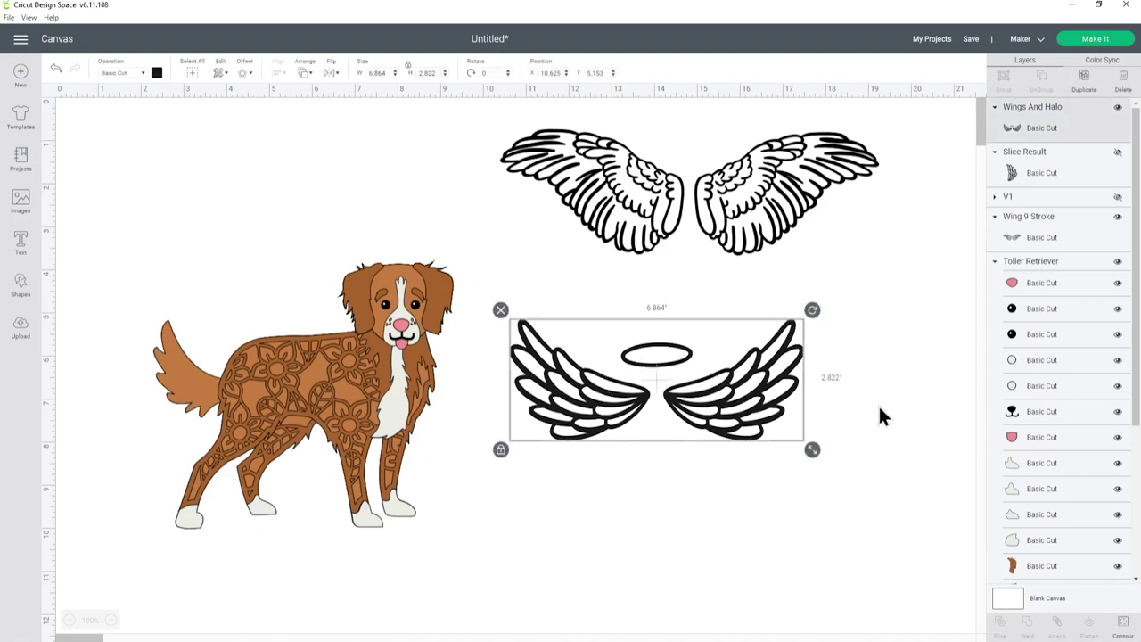
left_click(1122, 627)
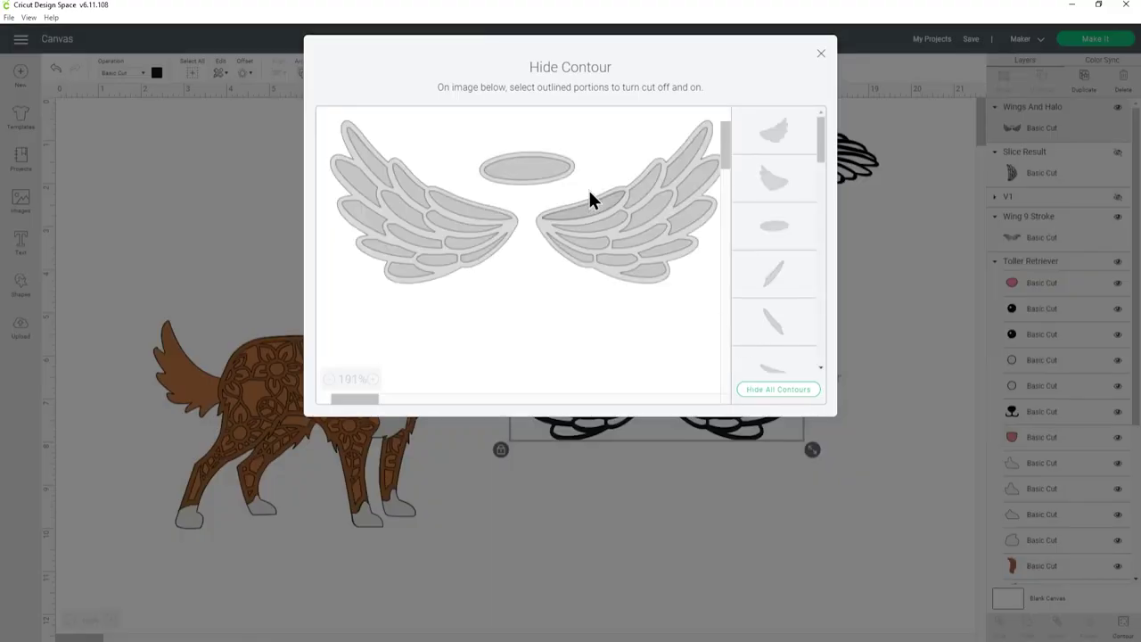
left_click(534, 174)
left_click(522, 179)
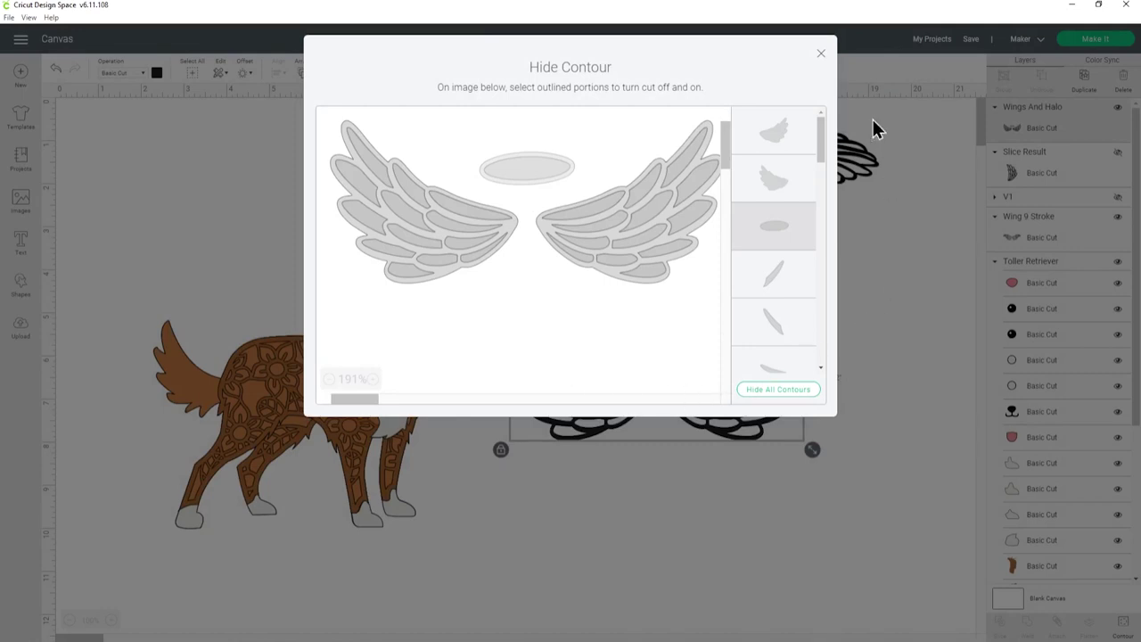
left_click(821, 57)
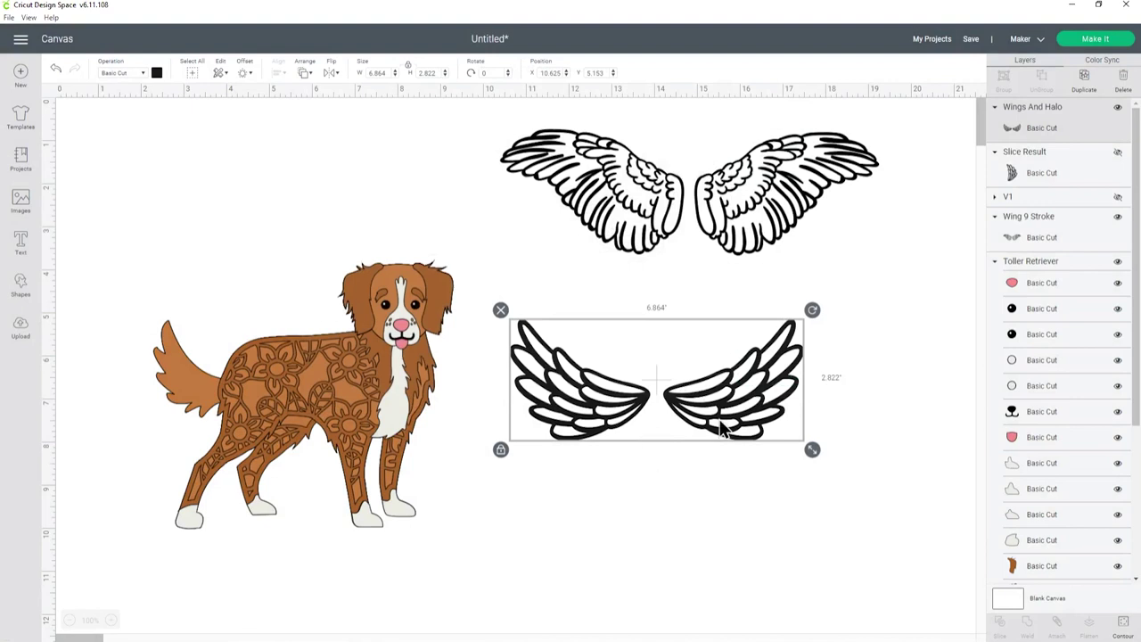
mouse_move(725, 430)
left_mouse_down()
mouse_move(704, 424)
mouse_move(777, 427)
mouse_move(729, 431)
left_mouse_up()
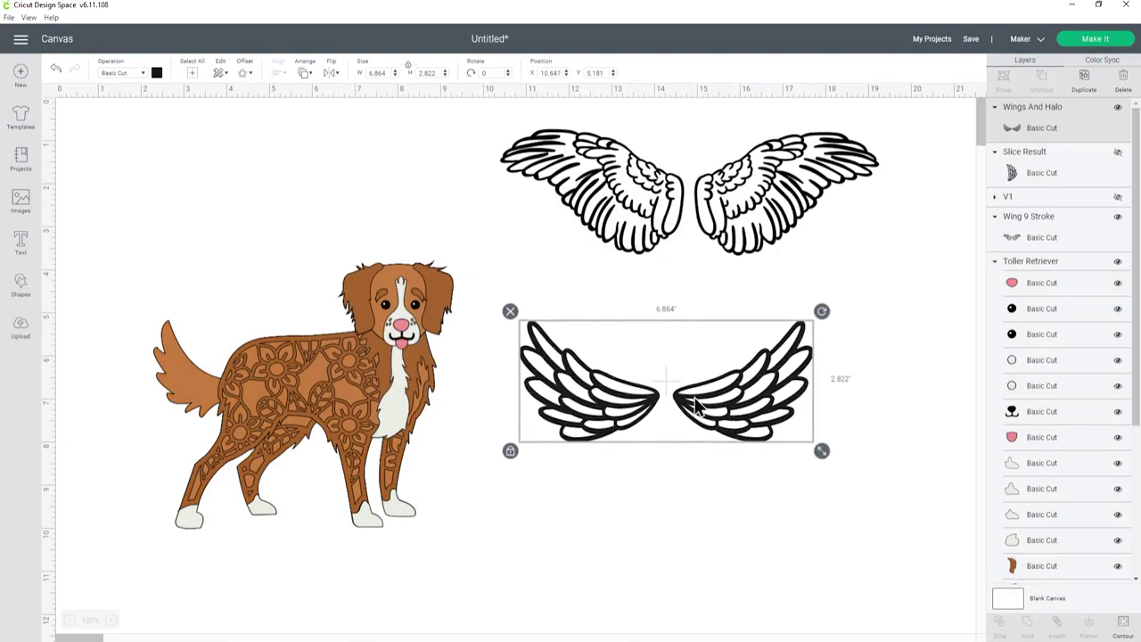
left_click(624, 465)
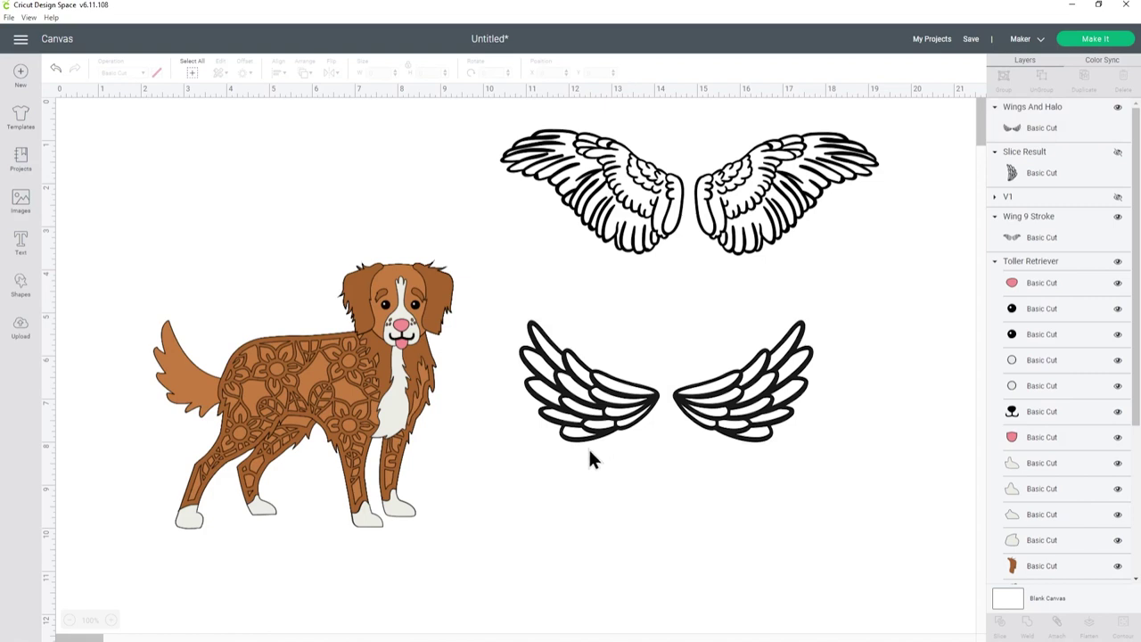
Step: Add a square, enlarge it to about 5.4 inches and place it so it fully covers only the right-hand wing
left_click(25, 293)
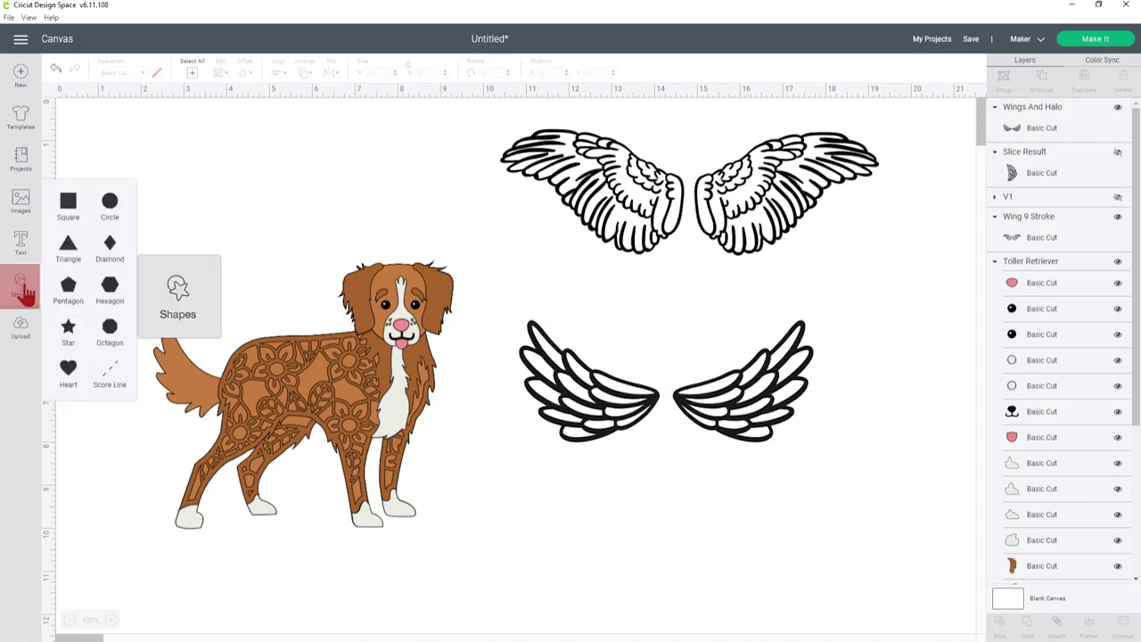
left_click(69, 202)
left_click_drag(176, 182, 768, 331)
left_click_drag(808, 417, 863, 508)
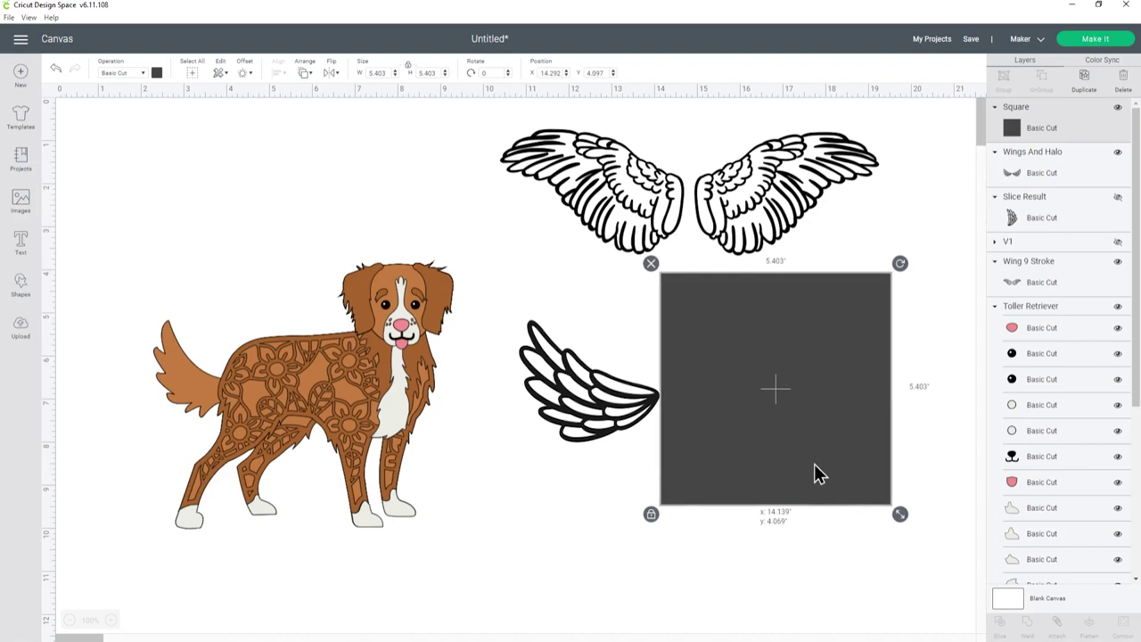
left_click_drag(814, 464, 817, 463)
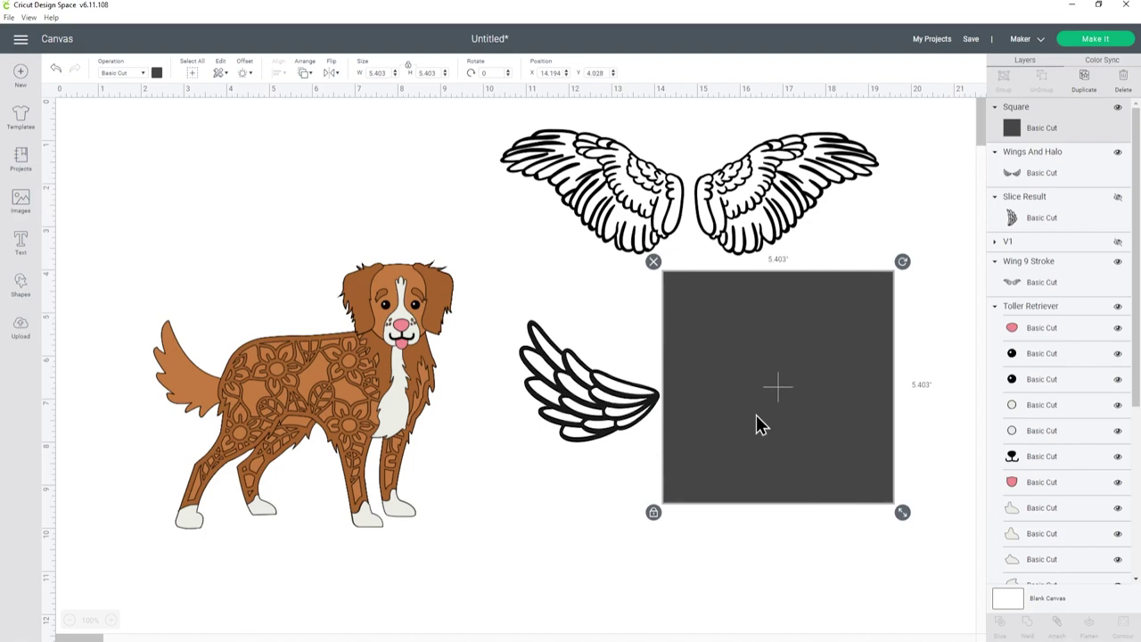
Step: Slice the wings design with the square to separate the right-hand wing from the left-hand one
left_click(776, 541)
left_click(1050, 130)
left_click(1047, 169, "shift")
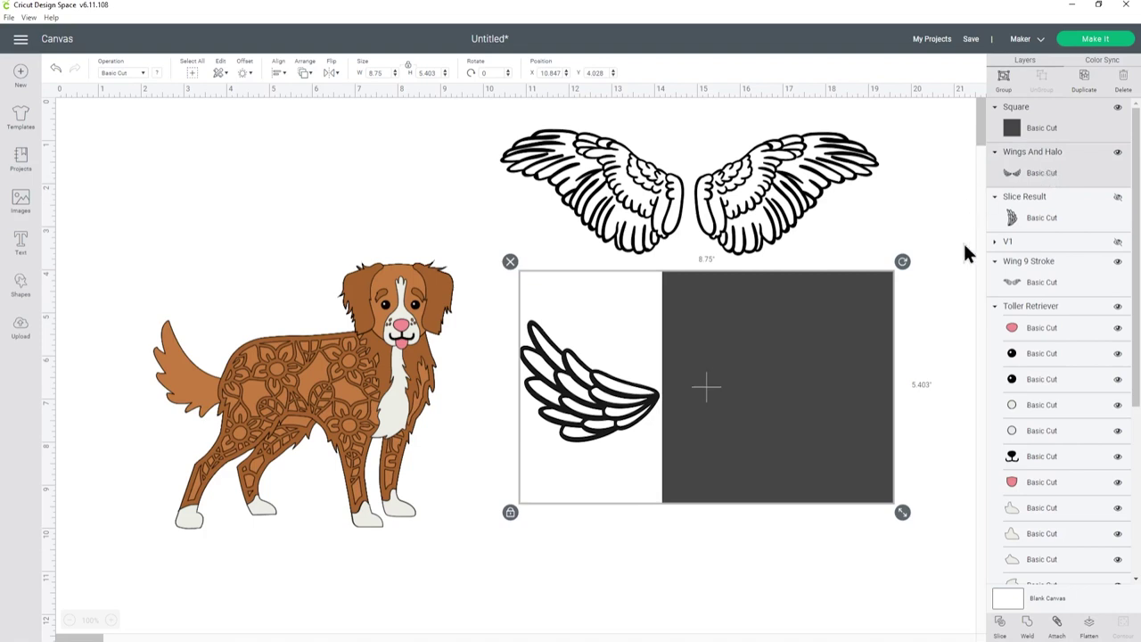
left_click(1002, 627)
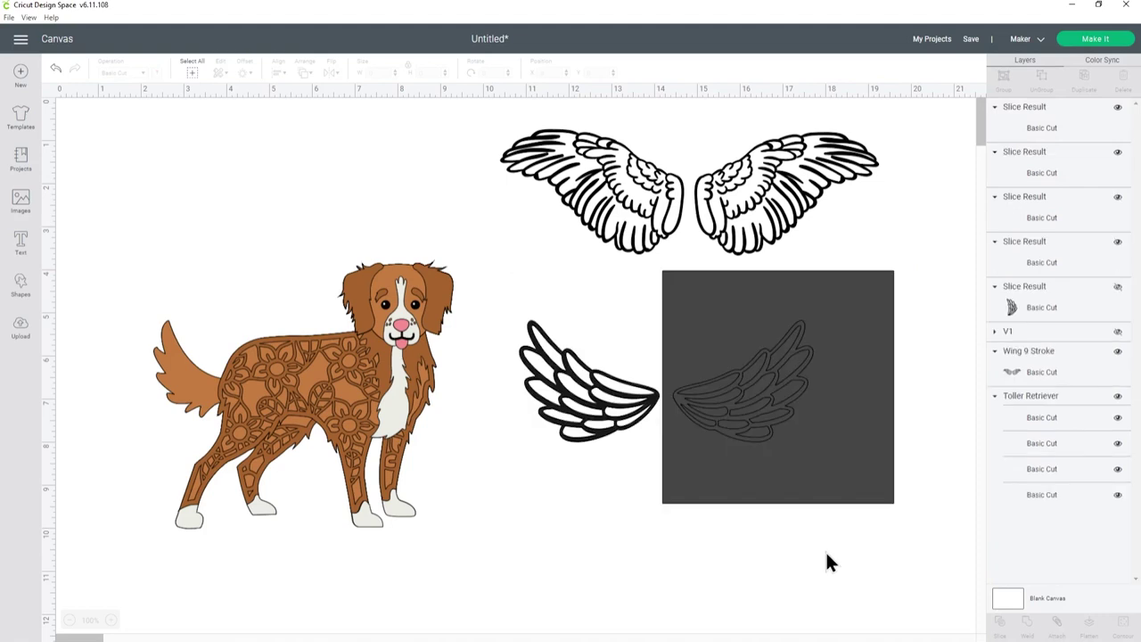
Step: Pull the sliced square and the grey wing cutout away from the black wings and delete both leftover pieces
left_click_drag(752, 328, 400, 219)
left_click_drag(748, 407, 645, 543)
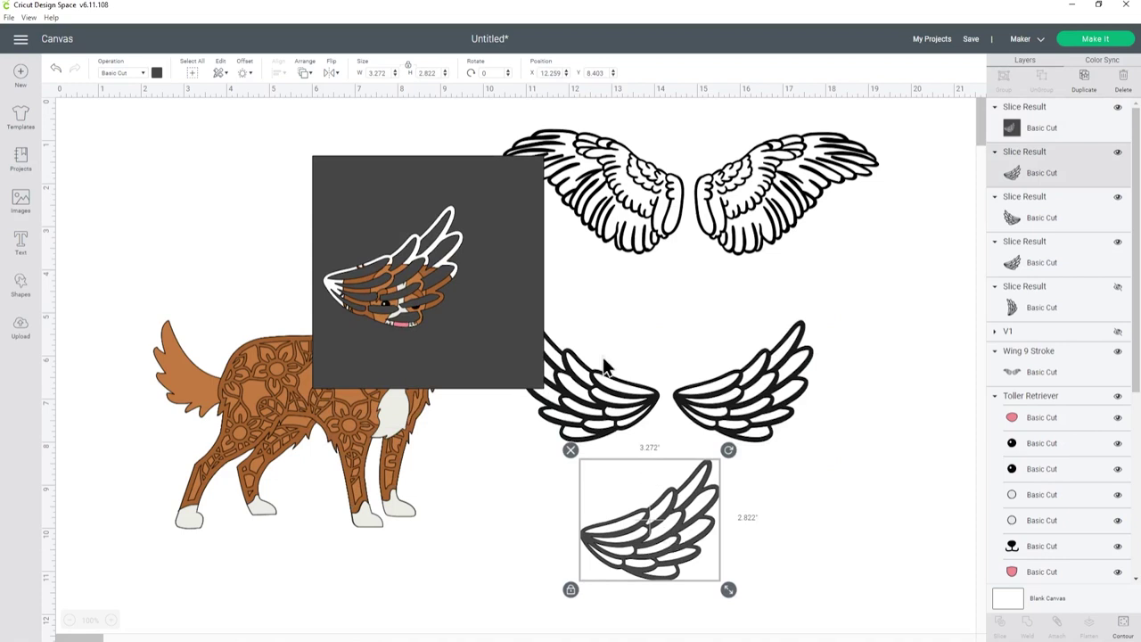
left_click(528, 297)
key("Delete")
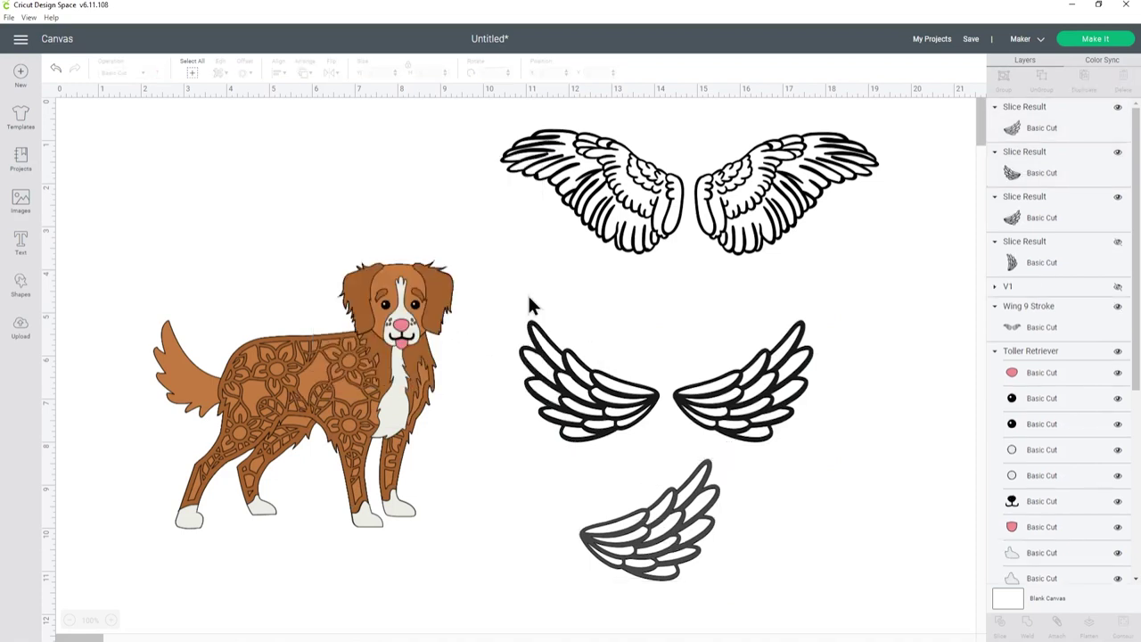
left_click(686, 522)
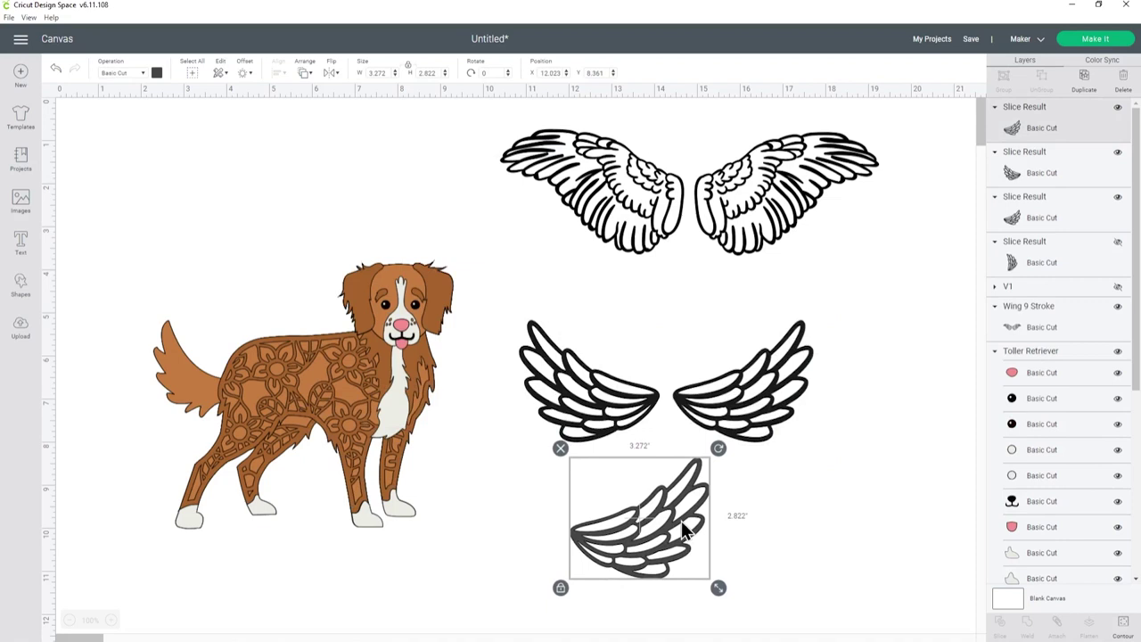
key("Delete")
Step: Move the two separated wings independently and stack them one above the other beside the standing dog
left_click_drag(729, 424, 800, 424)
left_click_drag(636, 410, 664, 419)
left_click_drag(811, 392, 783, 400)
left_click_drag(645, 424, 609, 414)
mouse_move(773, 426)
left_mouse_down()
mouse_move(794, 402)
mouse_move(772, 406)
left_mouse_up()
left_click_drag(627, 417, 648, 398)
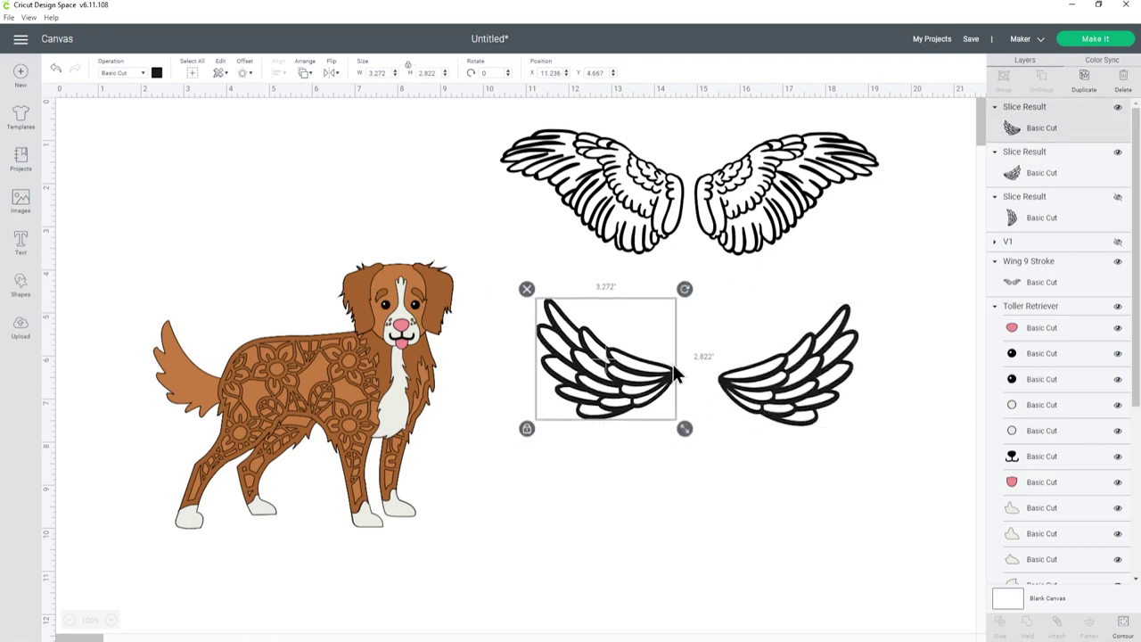
left_click_drag(674, 374, 343, 365)
left_click_drag(744, 380, 547, 392)
left_click(332, 361)
left_click_drag(332, 361, 592, 501)
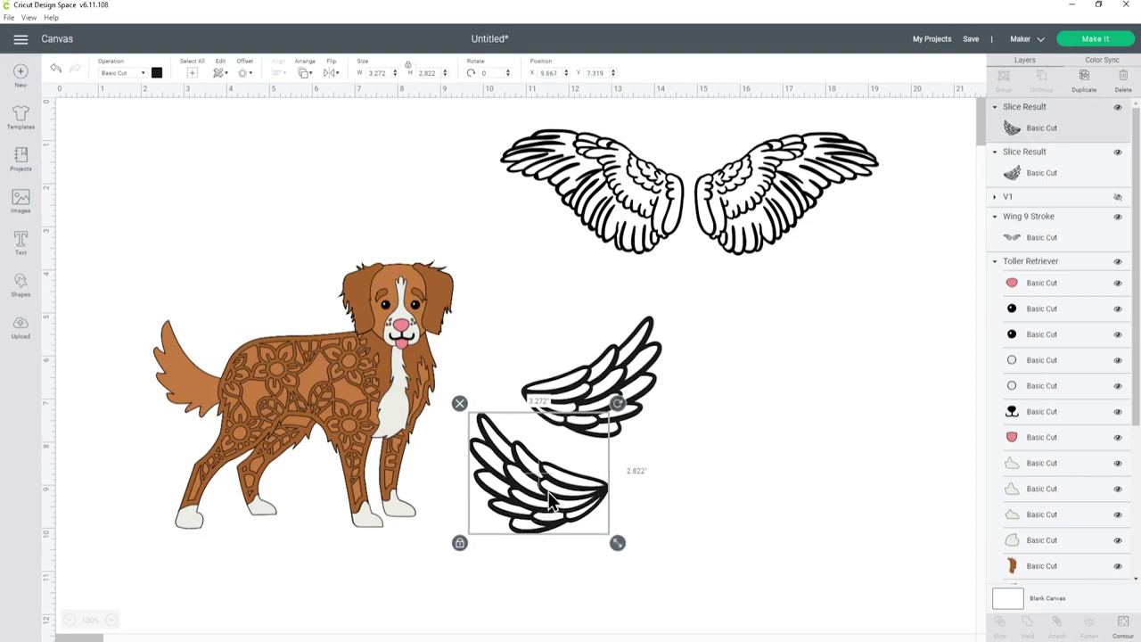
left_click_drag(551, 487, 599, 494)
Step: Select both separated wings together and scale them down proportionally to about 3.02 by 4.6 inches overall
left_click_drag(697, 300, 496, 563)
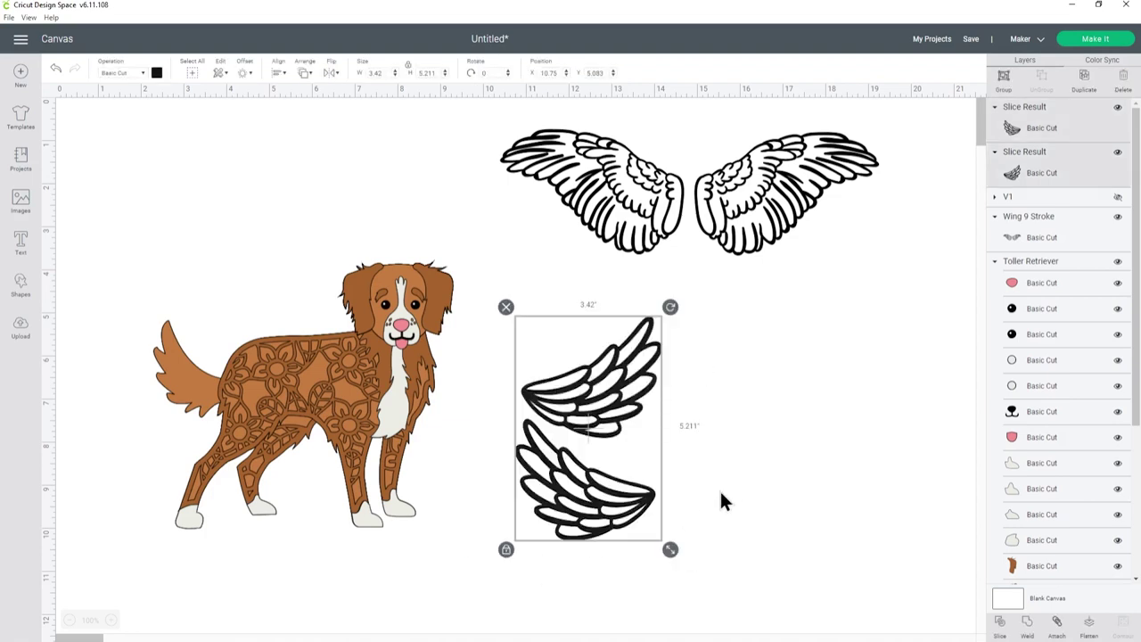
left_click(741, 479)
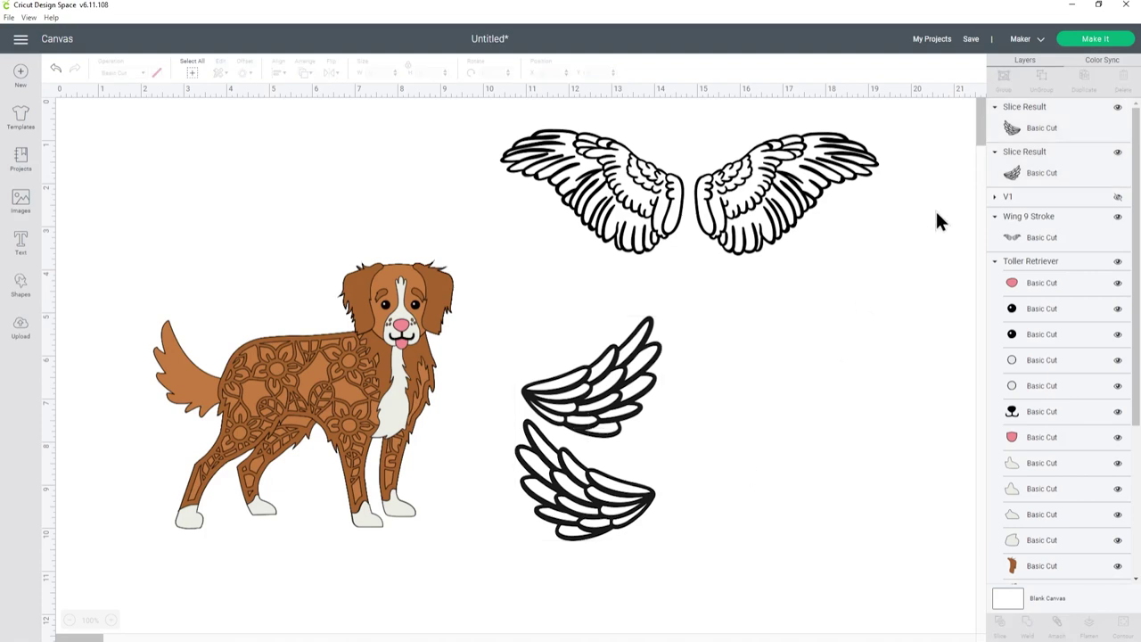
left_click(1041, 129)
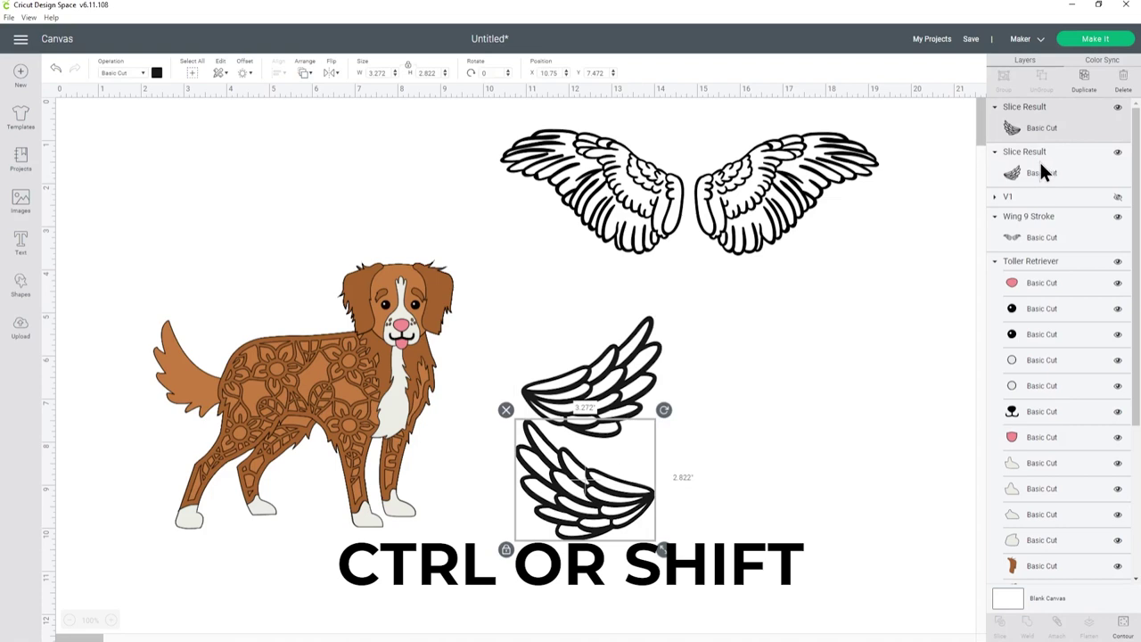
left_click(1040, 165, "shift")
left_click_drag(670, 549, 650, 523)
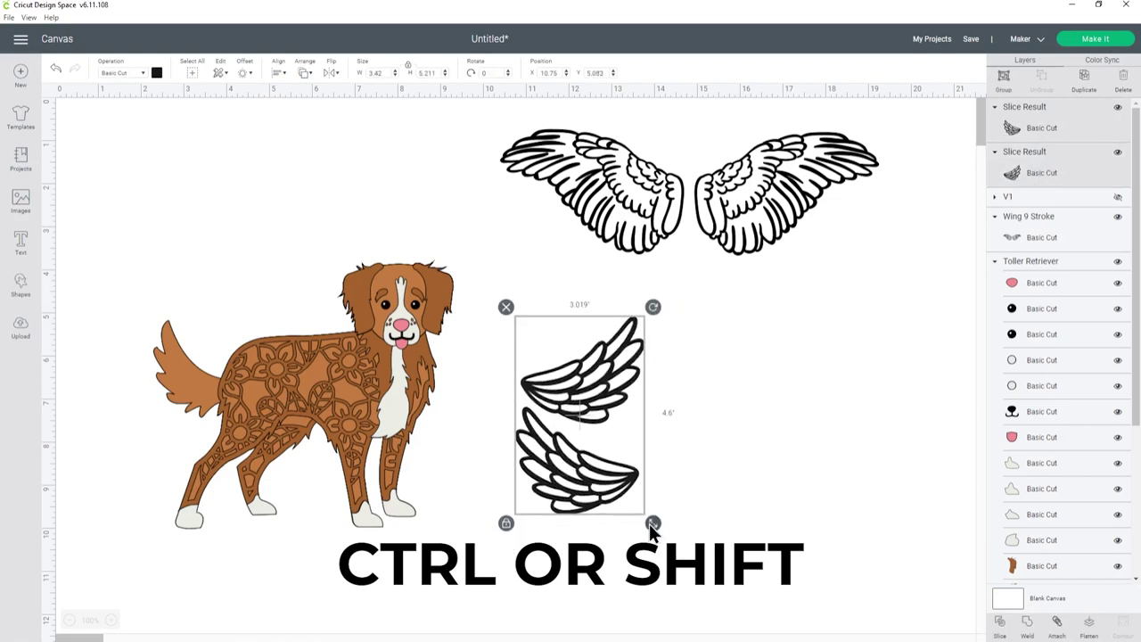
left_click(713, 519)
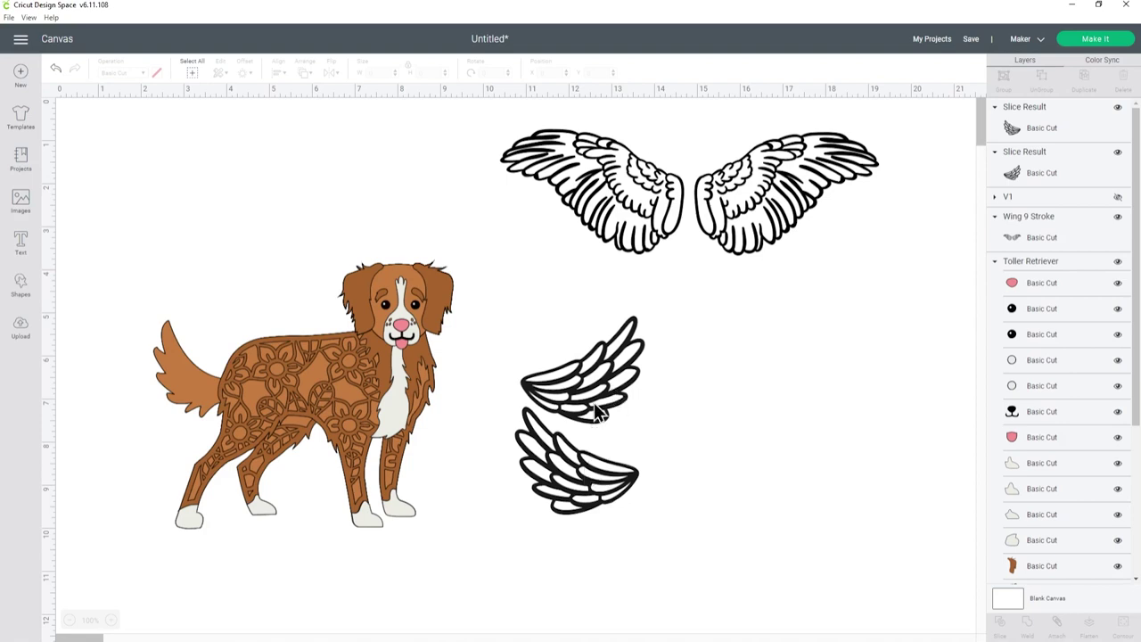
Step: Place the left-hand wing on the dog's back, rotated about 9.84 degrees, and move the other wing above the dog
left_click_drag(625, 492, 295, 361)
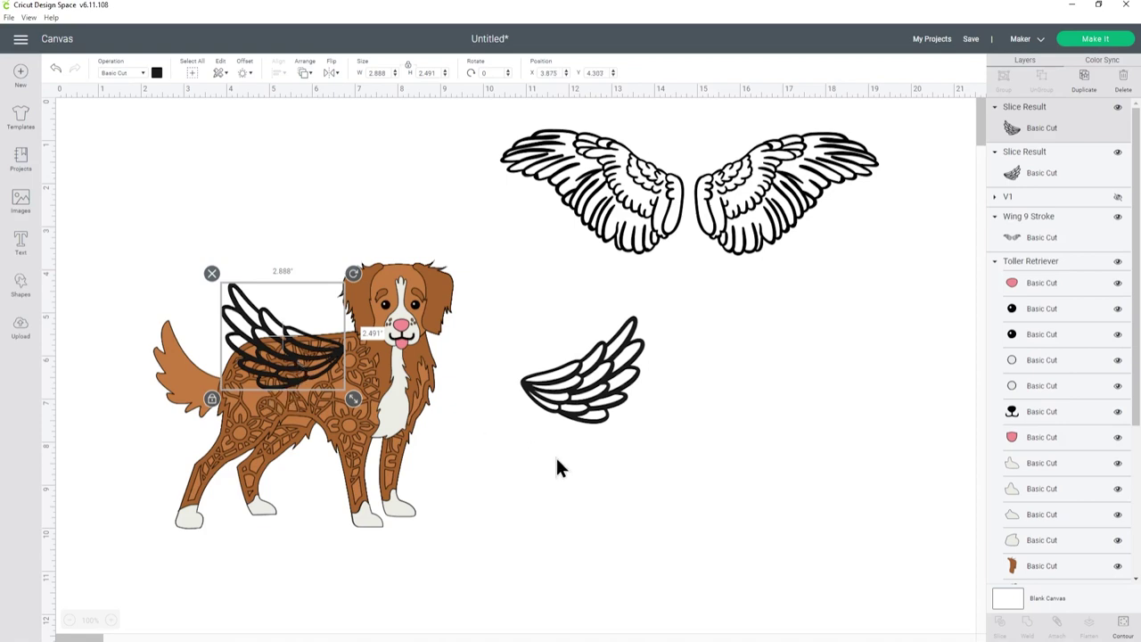
left_click_drag(586, 407, 280, 220)
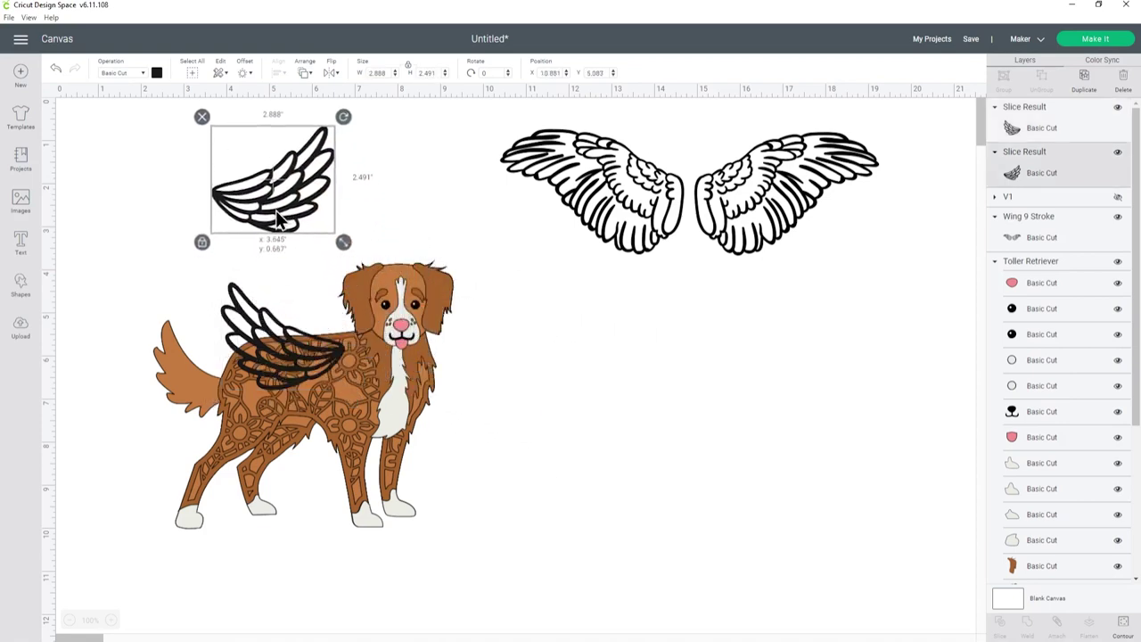
left_click(314, 365)
left_click_drag(355, 277, 363, 291)
left_click_drag(314, 362, 314, 359)
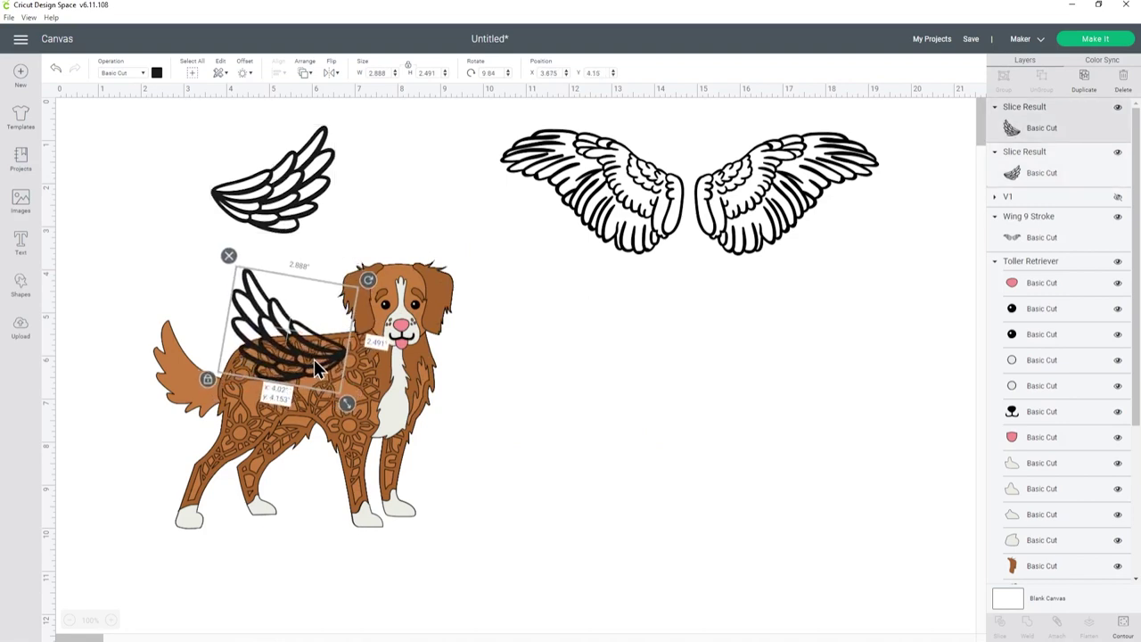
left_click(591, 451)
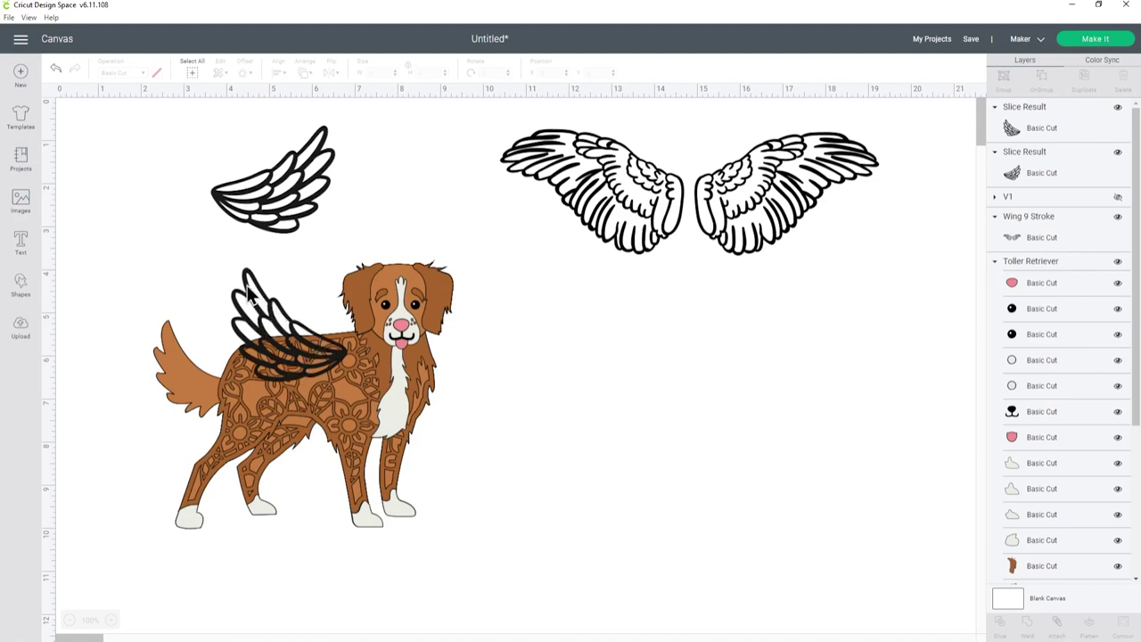
Step: Duplicate the wing on the dog's back, move the copy beside the dog and recolour it the off-white of the chest
left_click(314, 350)
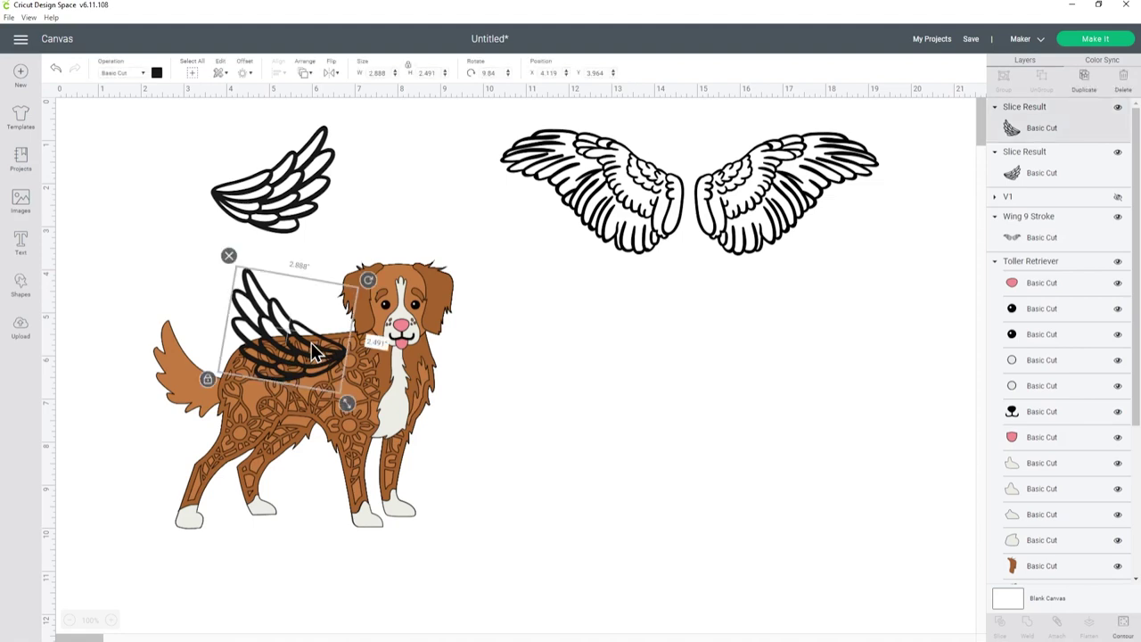
left_click(1083, 89)
left_click_drag(330, 369, 571, 393)
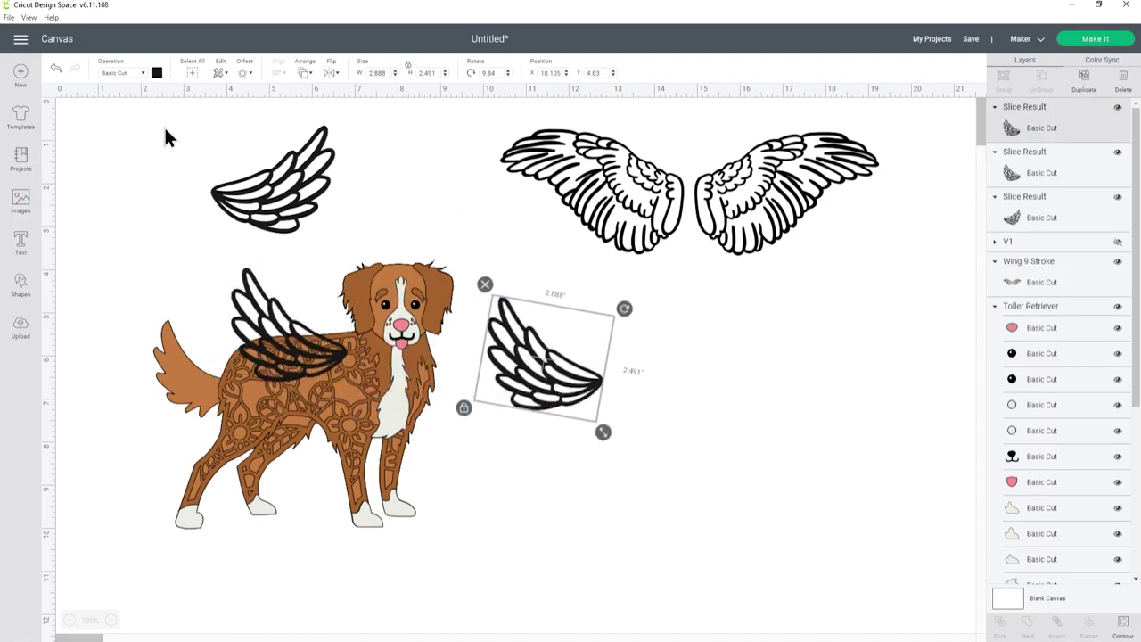
left_click(157, 73)
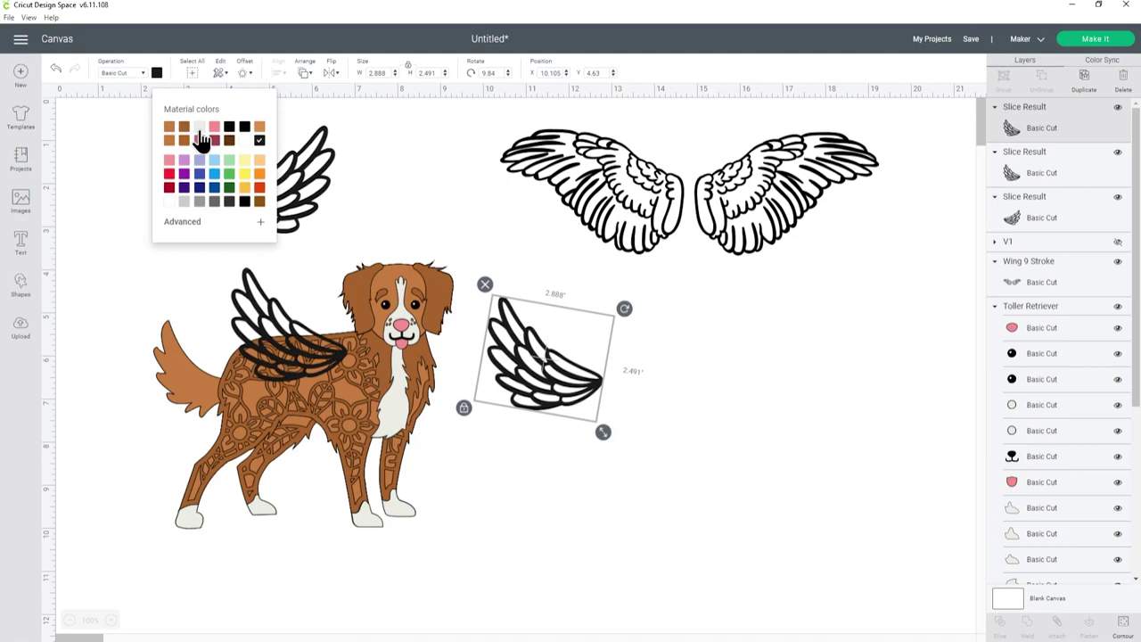
left_click(200, 129)
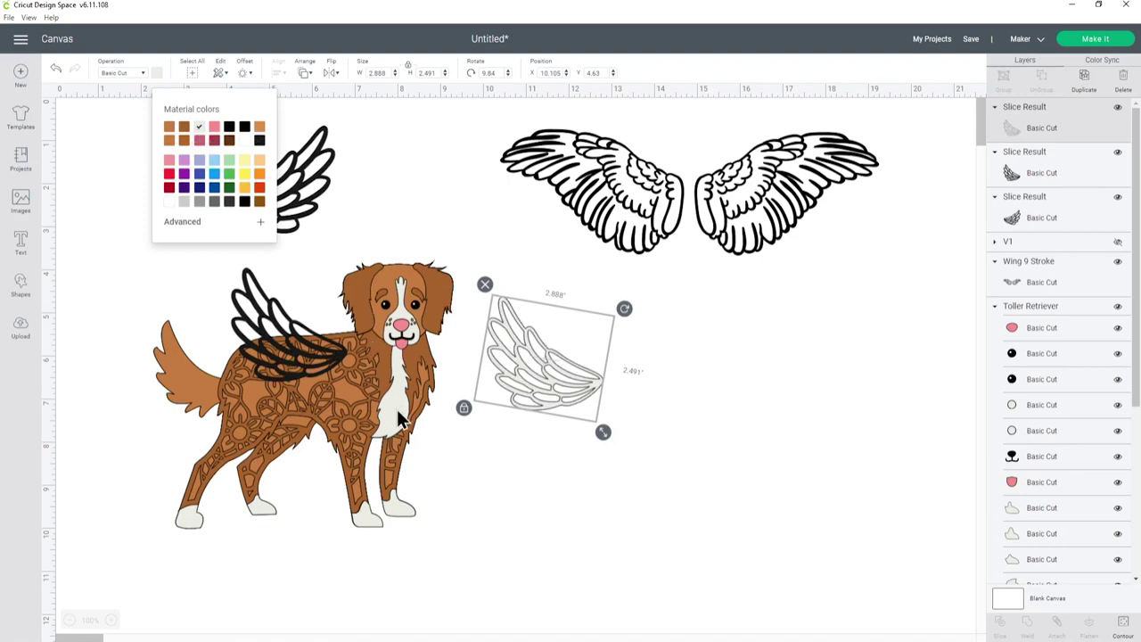
left_click_drag(530, 374, 535, 373)
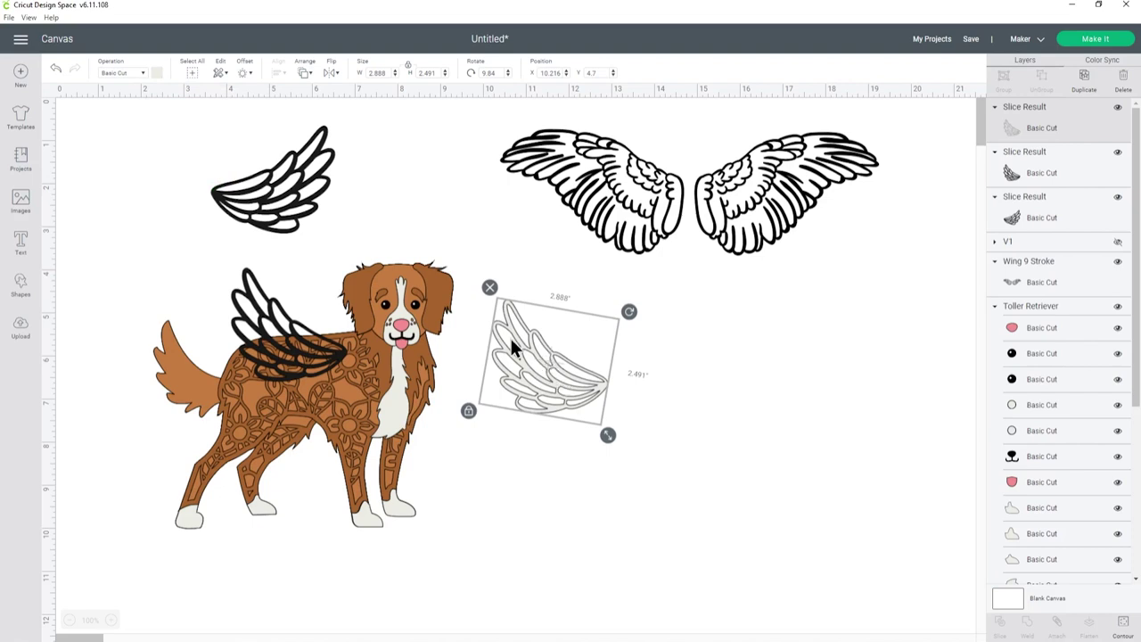
Step: Hide all contours of the off-white wing copy to make it a solid backing shape
left_click(1123, 624)
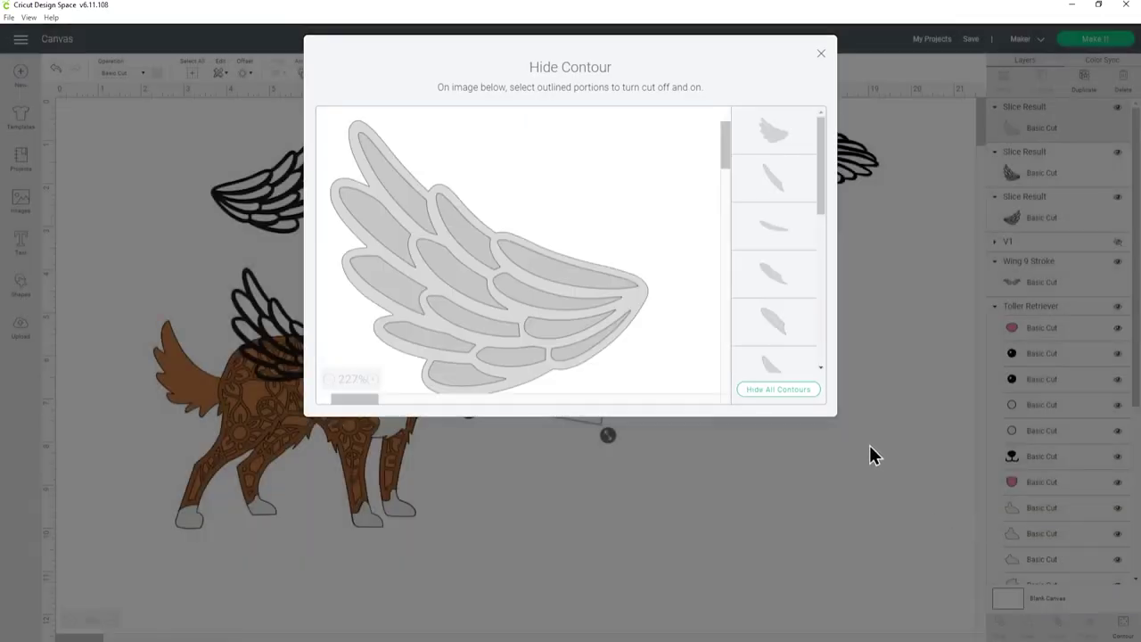
left_click(788, 392)
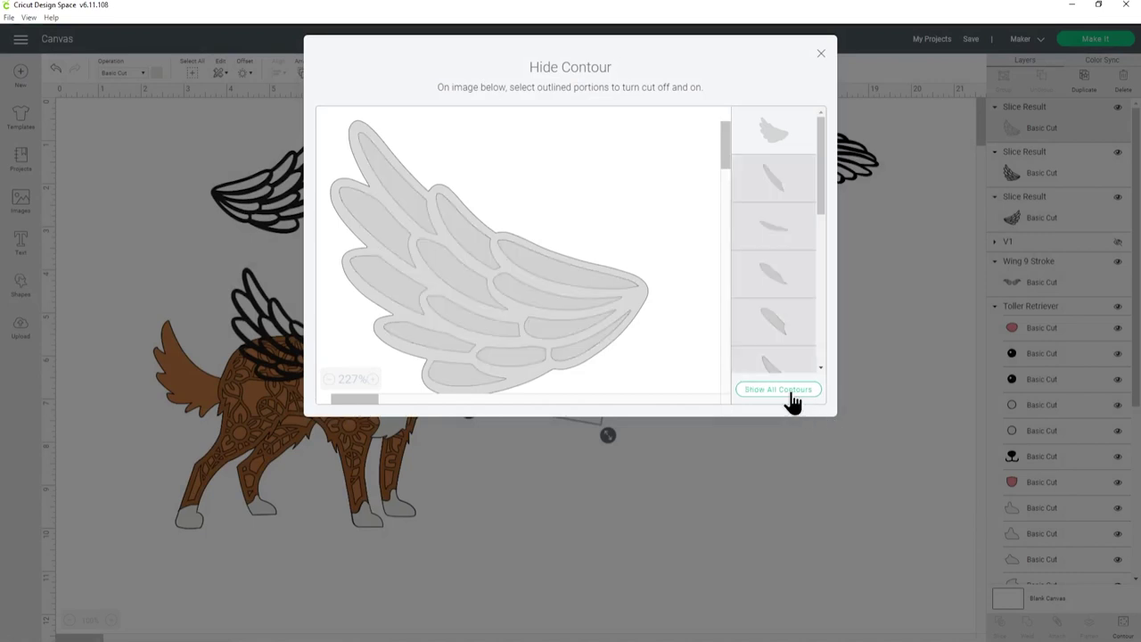
left_click(821, 54)
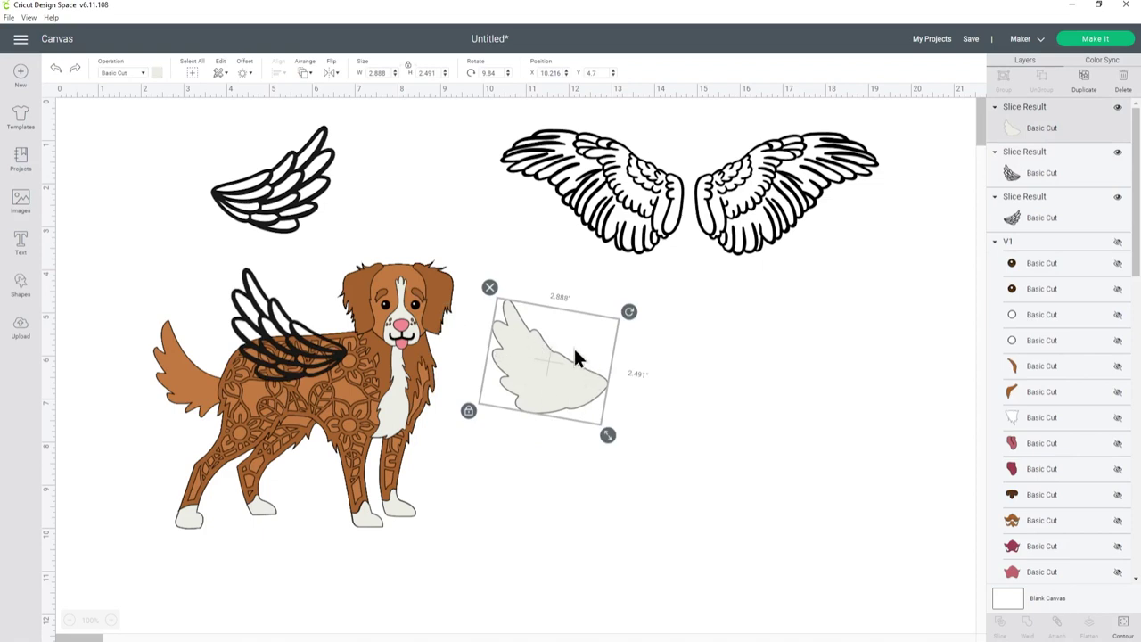
Step: Move the black outline wing off the dog's back, send it to the front and lay it over the off-white backing
left_click_drag(337, 358, 480, 467)
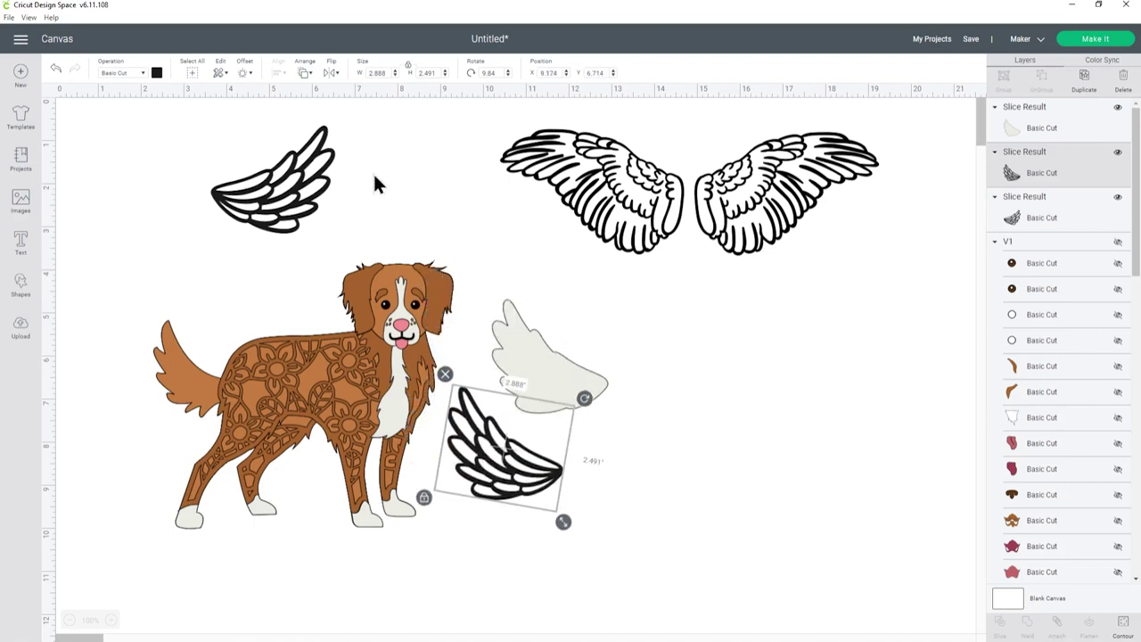
left_click(303, 73)
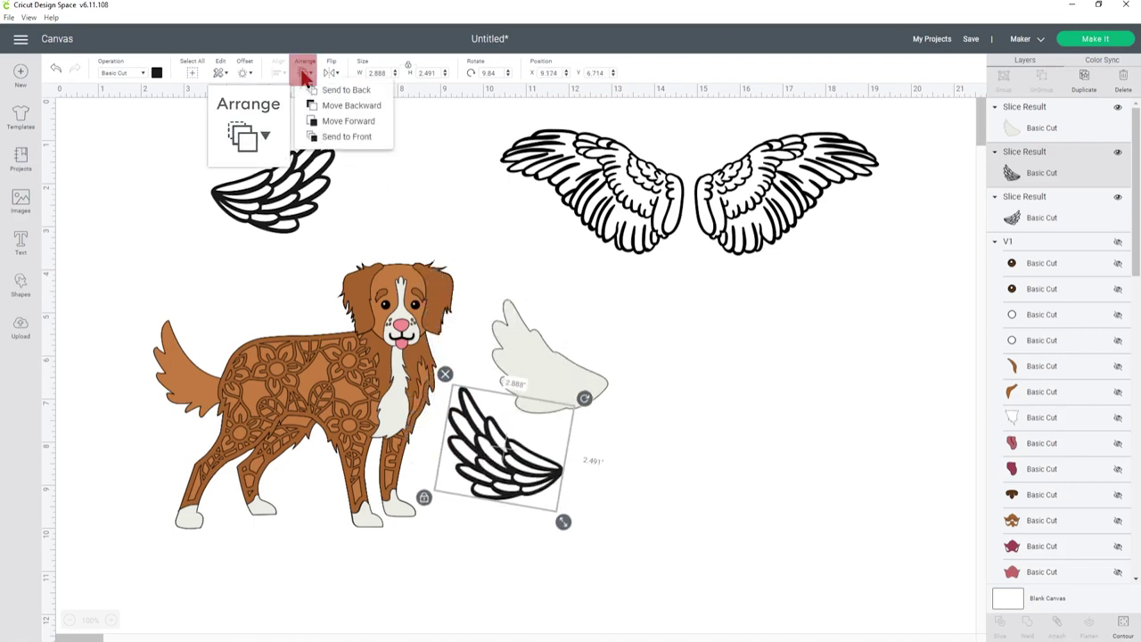
left_click(346, 137)
left_click_drag(555, 469, 601, 429)
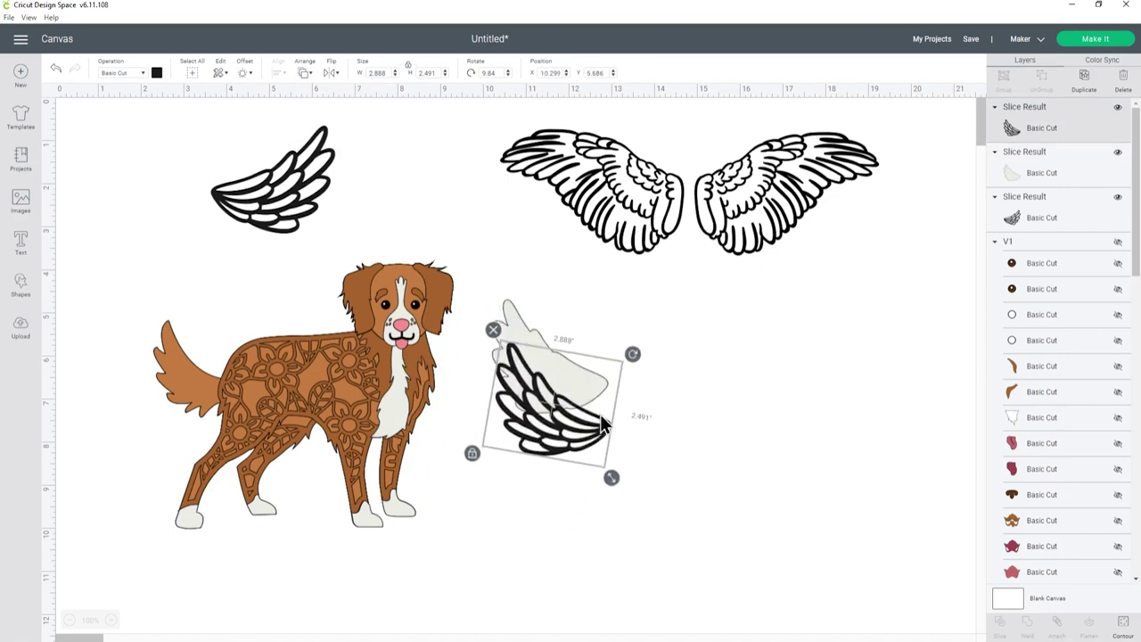
Step: Select the black outline wing with its backing, align both by Center and group them
left_click_drag(624, 265, 471, 489)
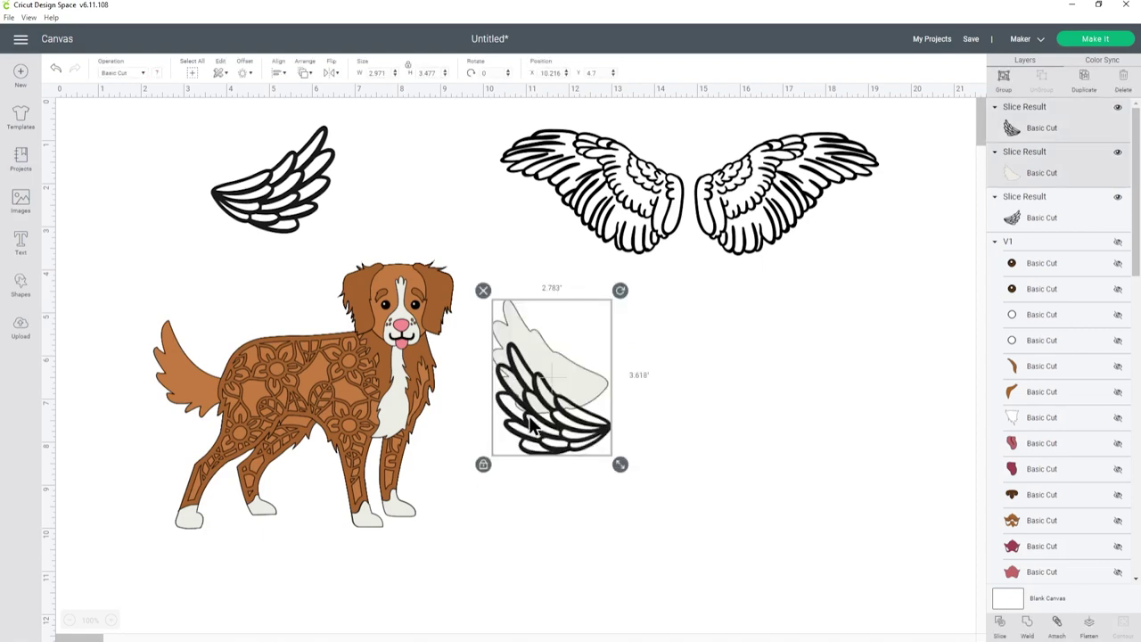
left_click(279, 74)
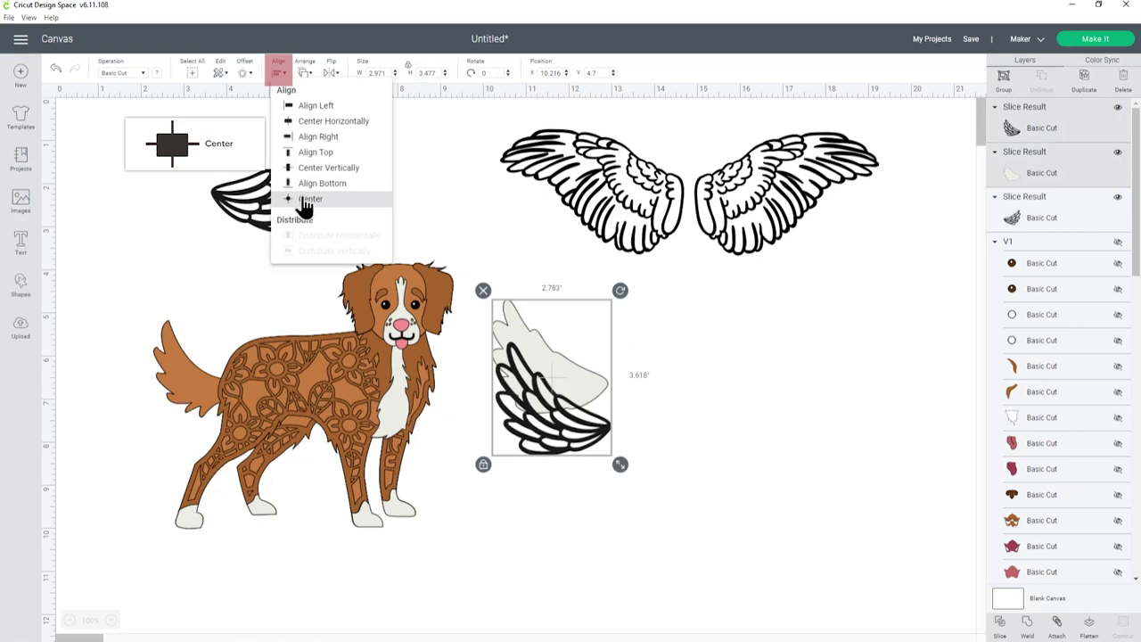
left_click(303, 200)
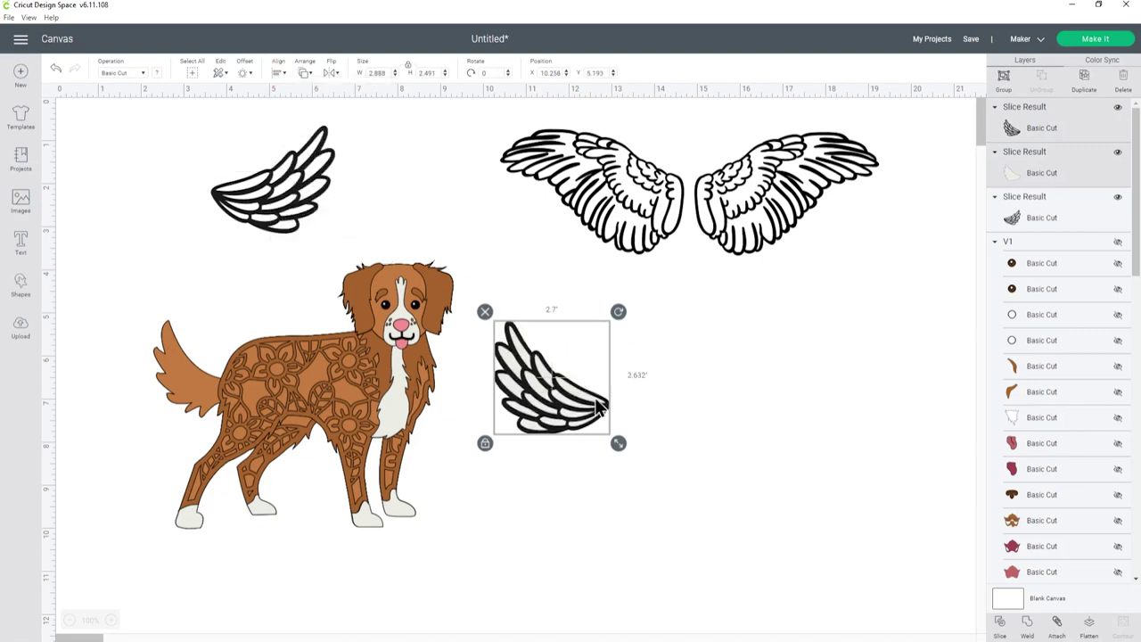
left_click(1004, 82)
mouse_move(564, 427)
left_mouse_down()
mouse_move(686, 429)
mouse_move(563, 428)
mouse_move(586, 432)
left_mouse_up()
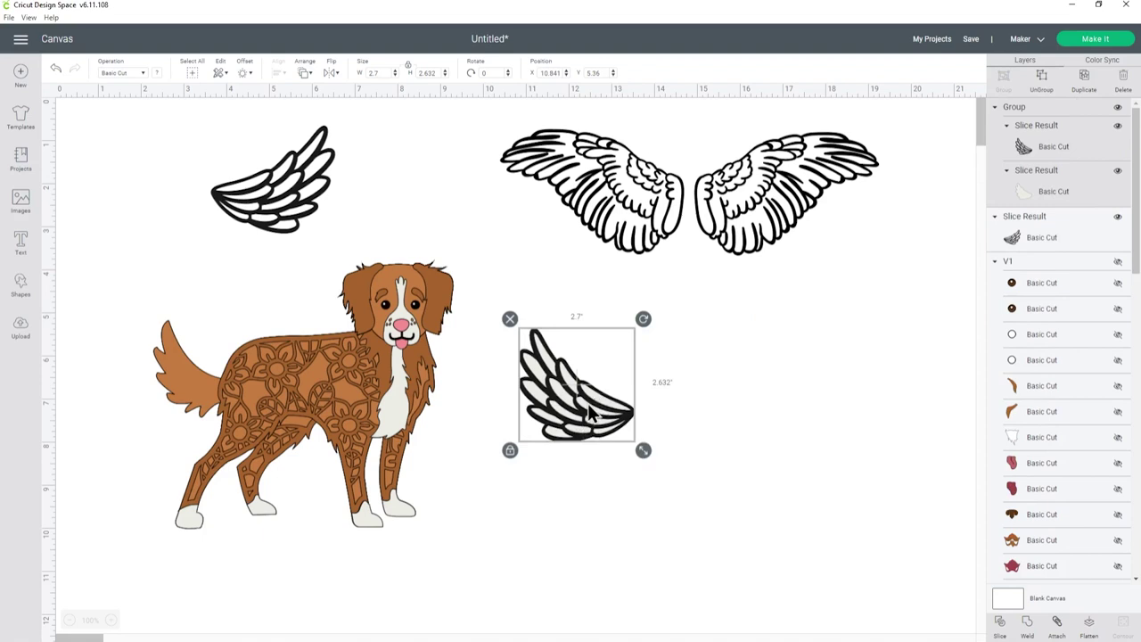
Step: Recolour only the outline layer of the grouped wing light grey
left_click(1026, 143)
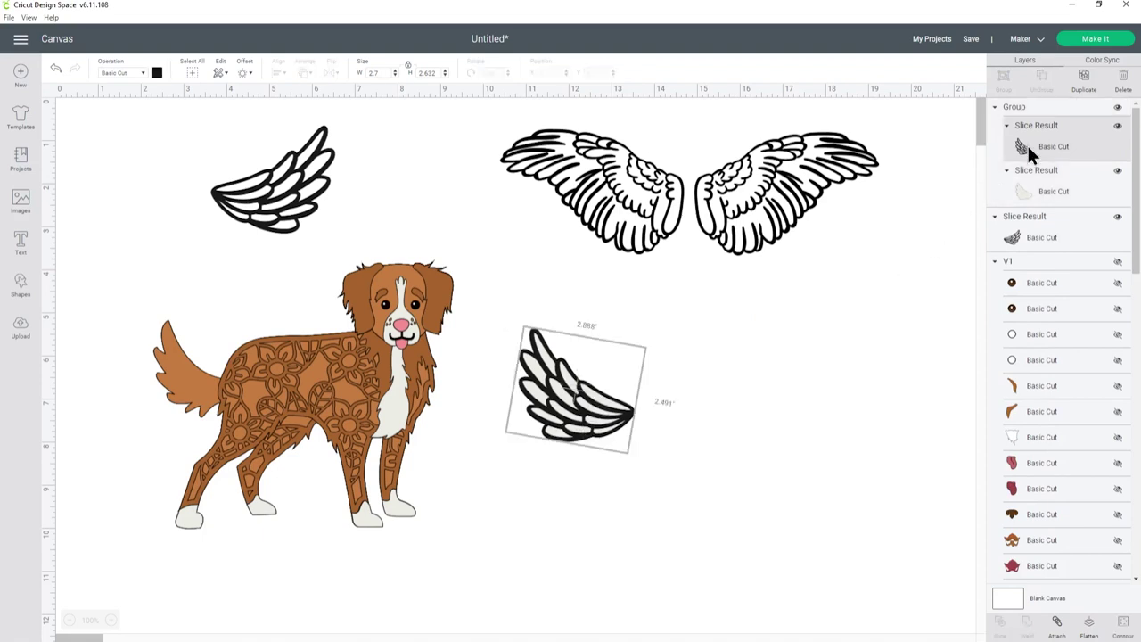
left_click(156, 72)
left_click(187, 214)
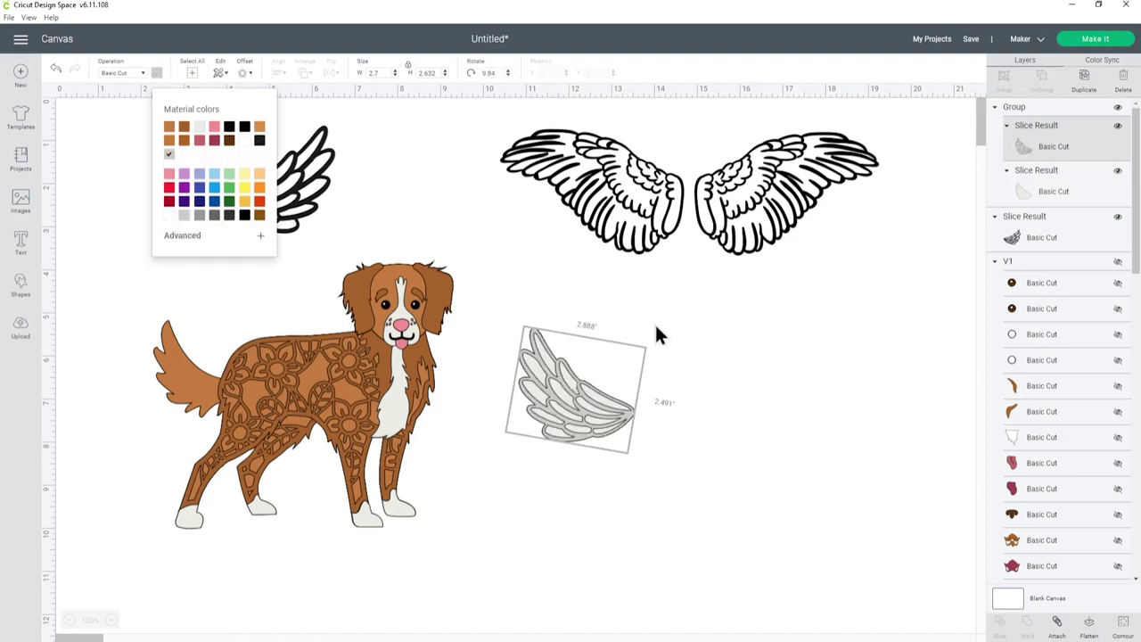
left_click(680, 402)
Step: Place the layered grey and off-white wing on the dog's back, with its base near the shoulder
left_click_drag(614, 423, 331, 369)
left_click(598, 418)
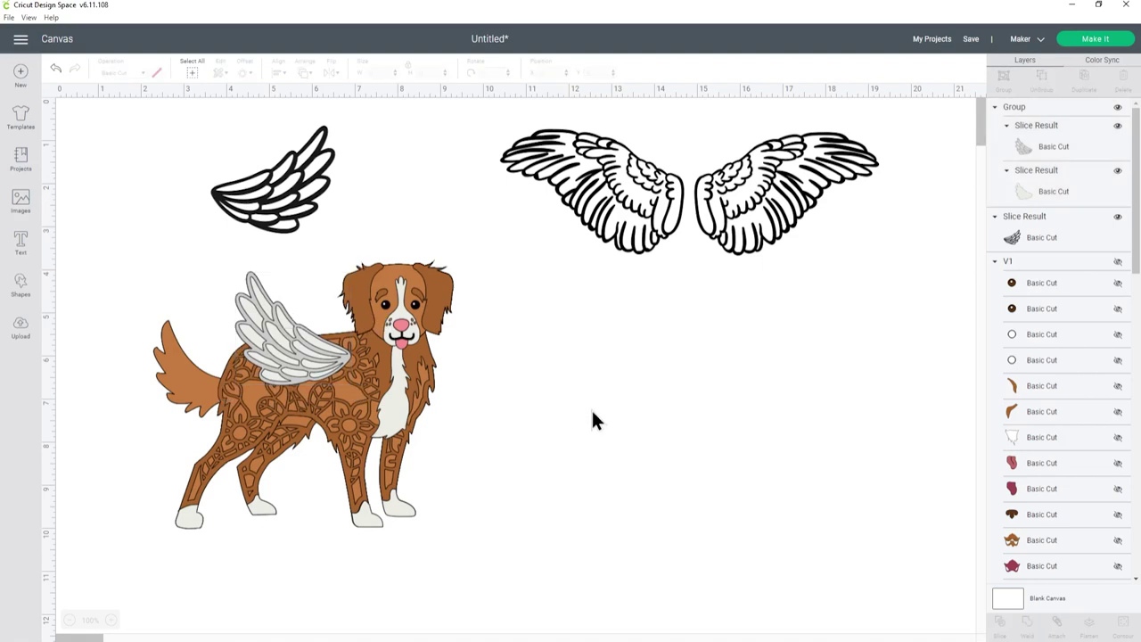
left_click(294, 350)
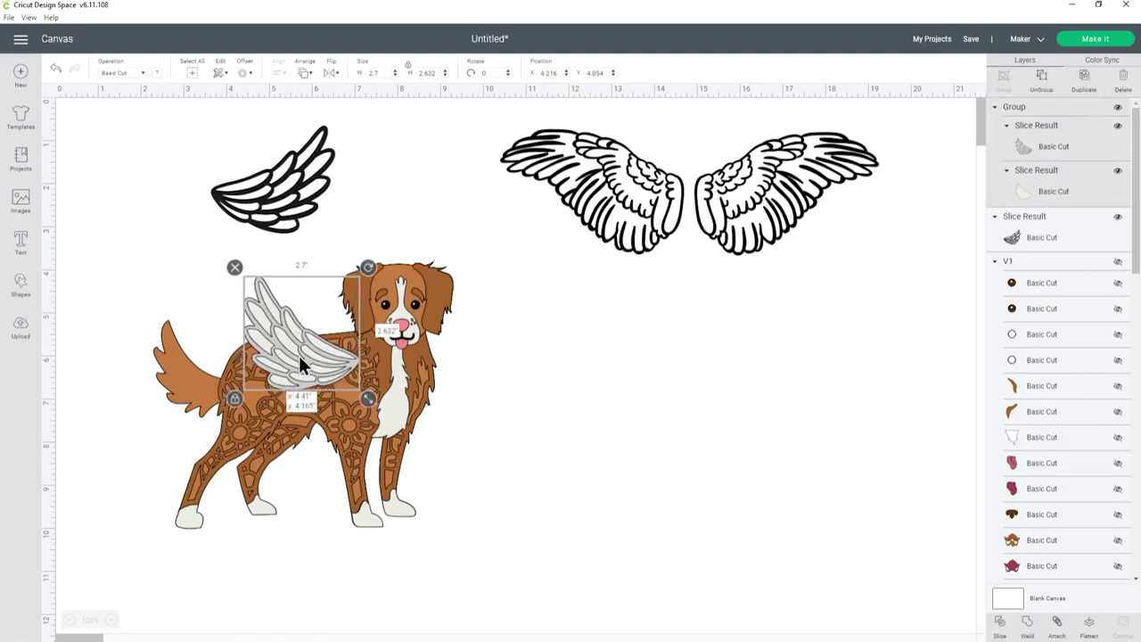
left_click(575, 412)
left_click(349, 370)
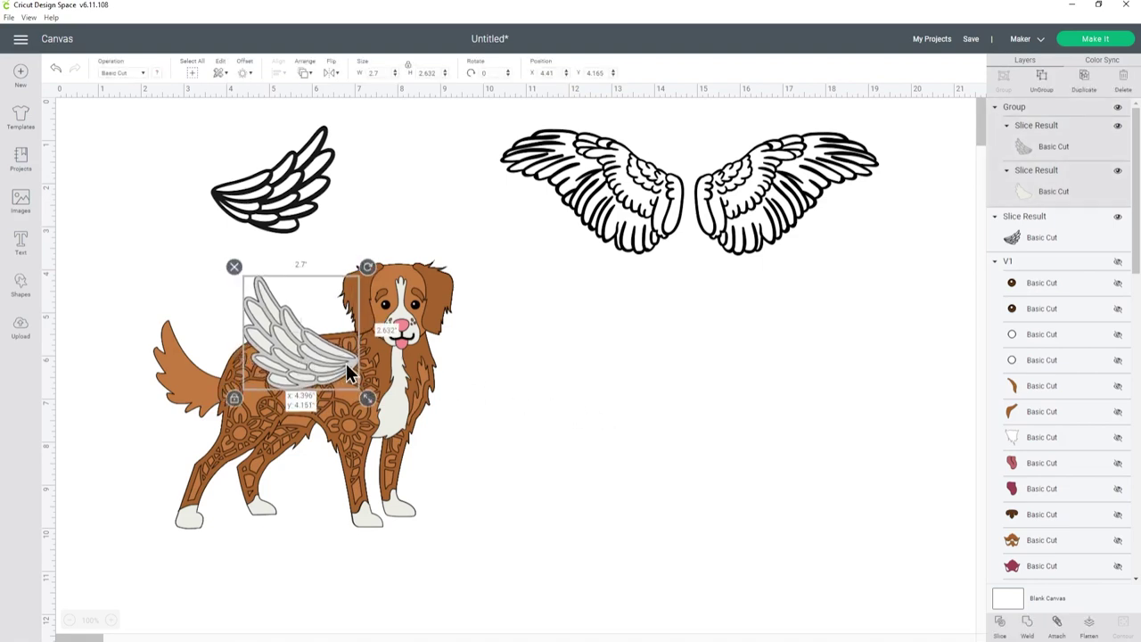
left_click_drag(330, 372, 344, 375)
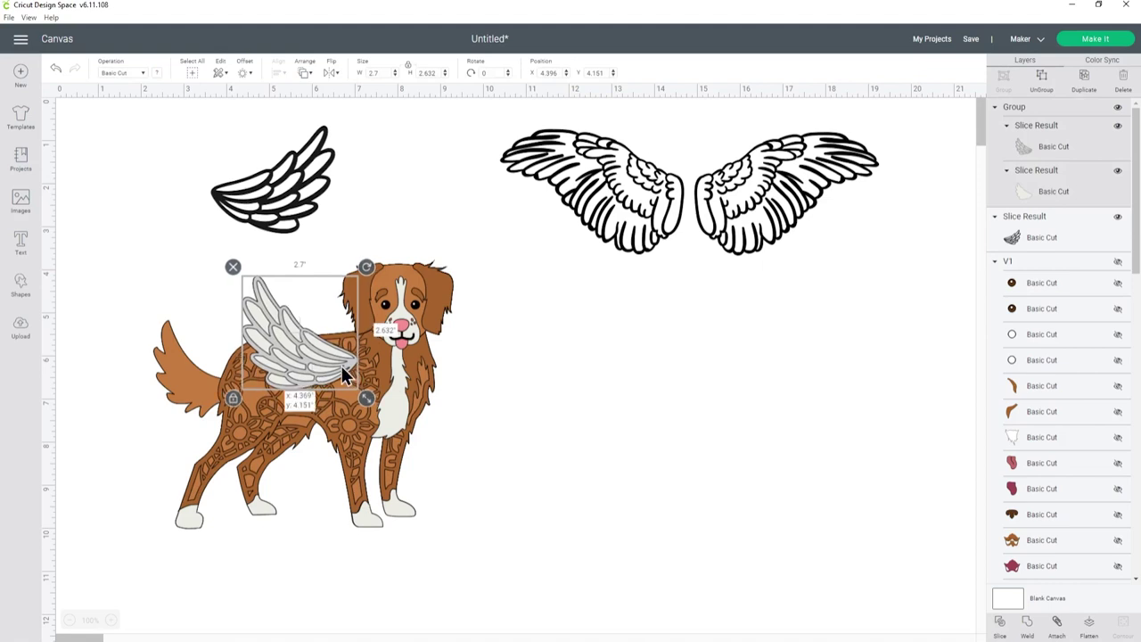
left_click(524, 410)
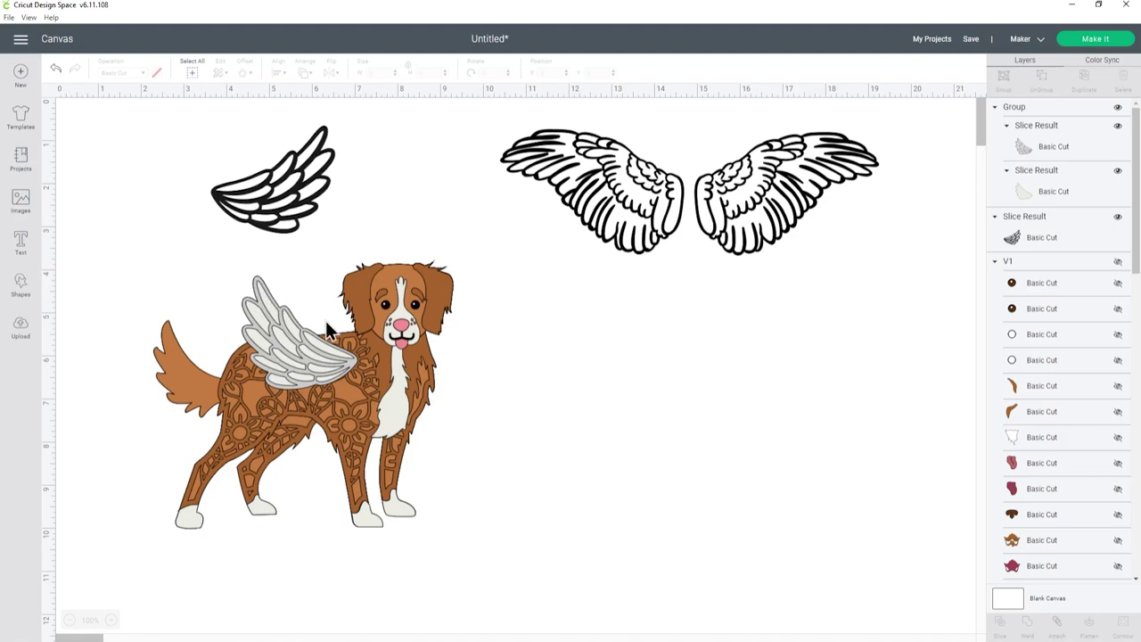
Step: Raise the layered wing a little on the dog's back and rotate it clockwise by about 6.5 degrees
left_click_drag(315, 376, 305, 357)
left_click(521, 396)
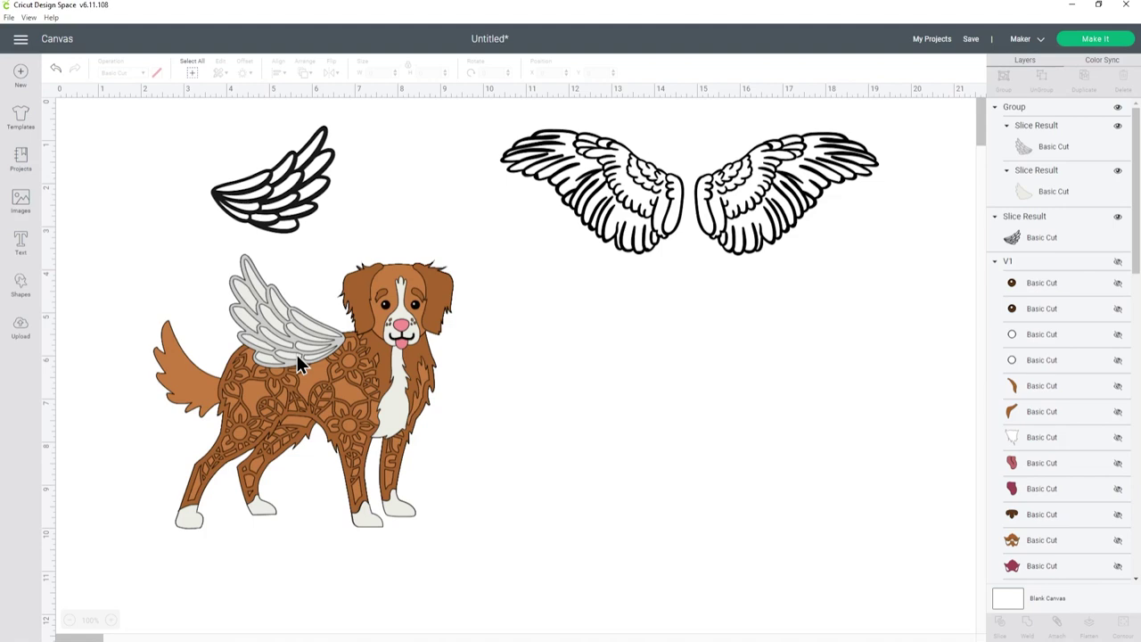
mouse_move(312, 355)
left_mouse_down()
mouse_move(316, 365)
mouse_move(319, 356)
left_mouse_up()
left_click_drag(362, 264, 369, 270)
left_click_drag(301, 323, 296, 332)
left_click(563, 392)
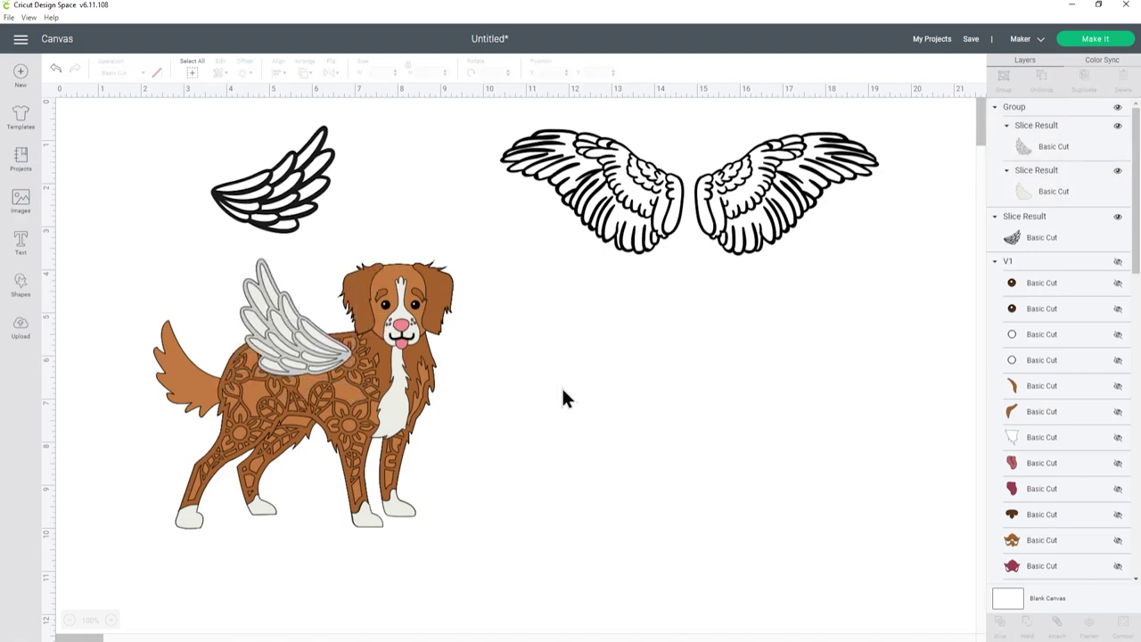
Step: Add a circle shape about 0.583 inches across and place it on the upper part of the layered wing
left_click(20, 287)
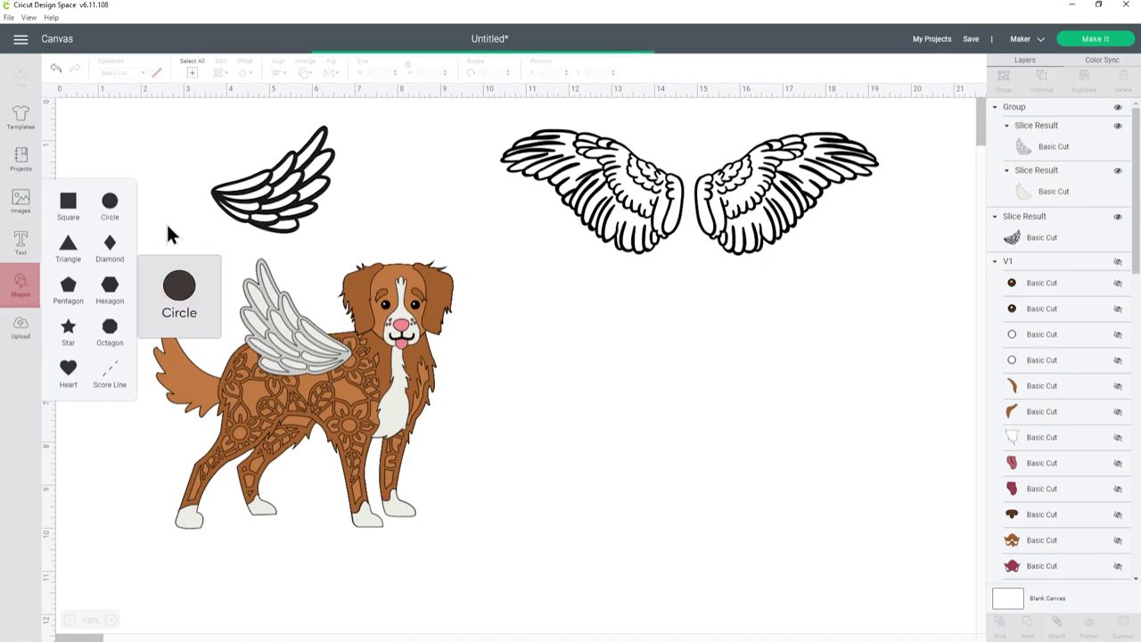
left_click(179, 289)
left_click_drag(169, 224, 270, 317)
left_click(173, 290)
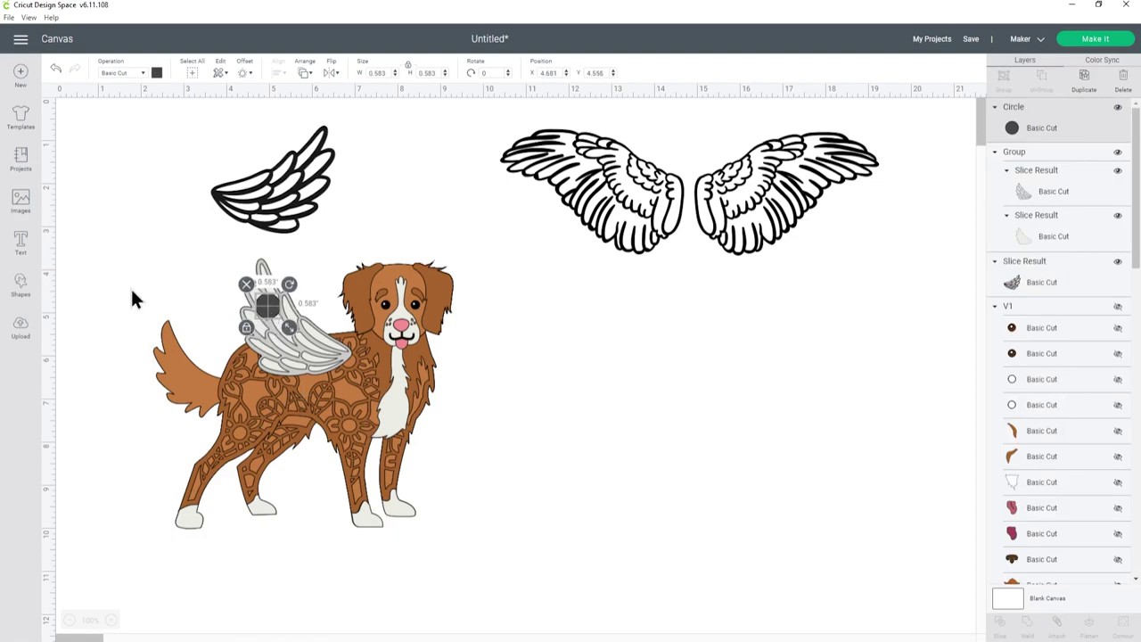
left_click(134, 298)
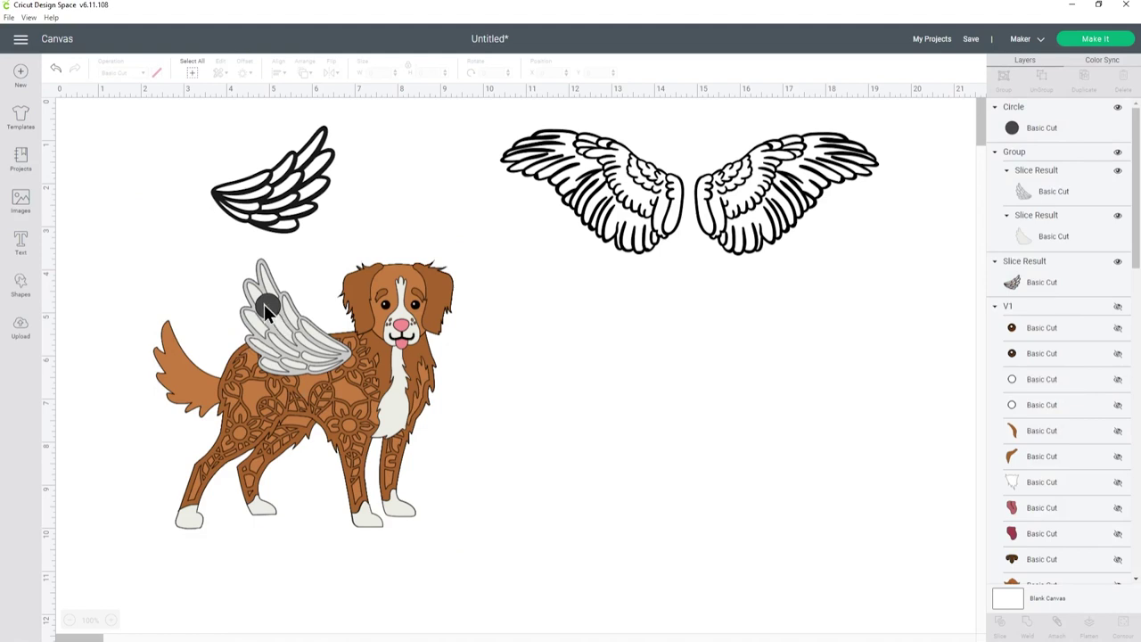
Step: Make three copies of the circle and arrange all four in a two-by-two block above the dog's tail
left_click(268, 310)
right_click(268, 310)
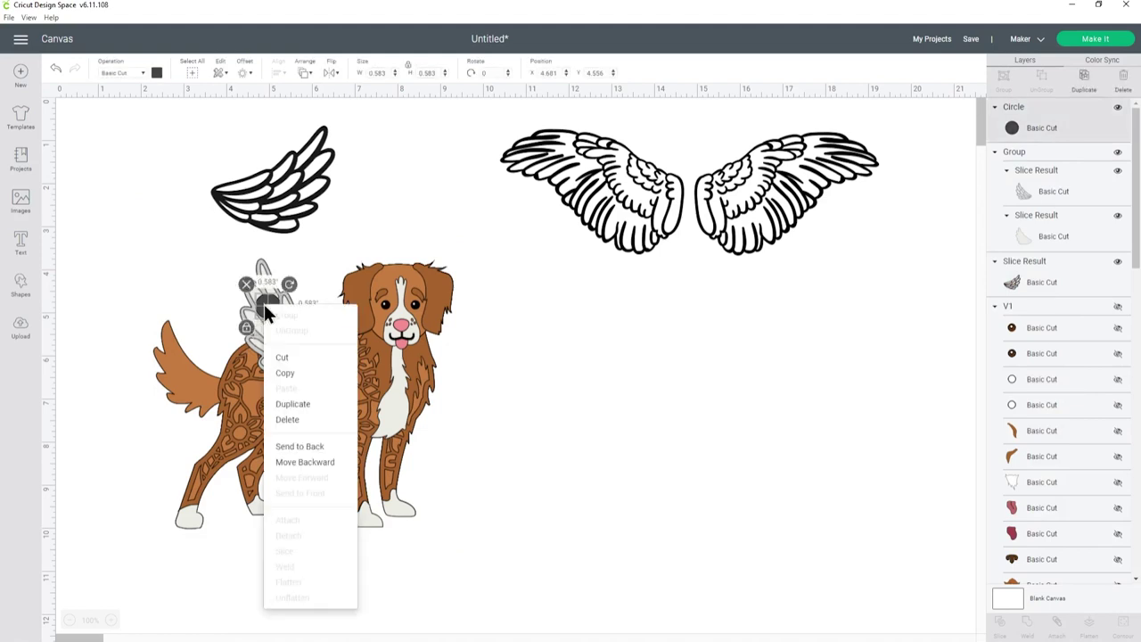
left_click(297, 390)
left_click_drag(156, 230, 129, 227)
left_click_drag(267, 307, 169, 218)
right_click(169, 217)
left_click(220, 325)
left_click_drag(148, 250, 174, 249)
right_click(125, 260)
left_click(153, 358)
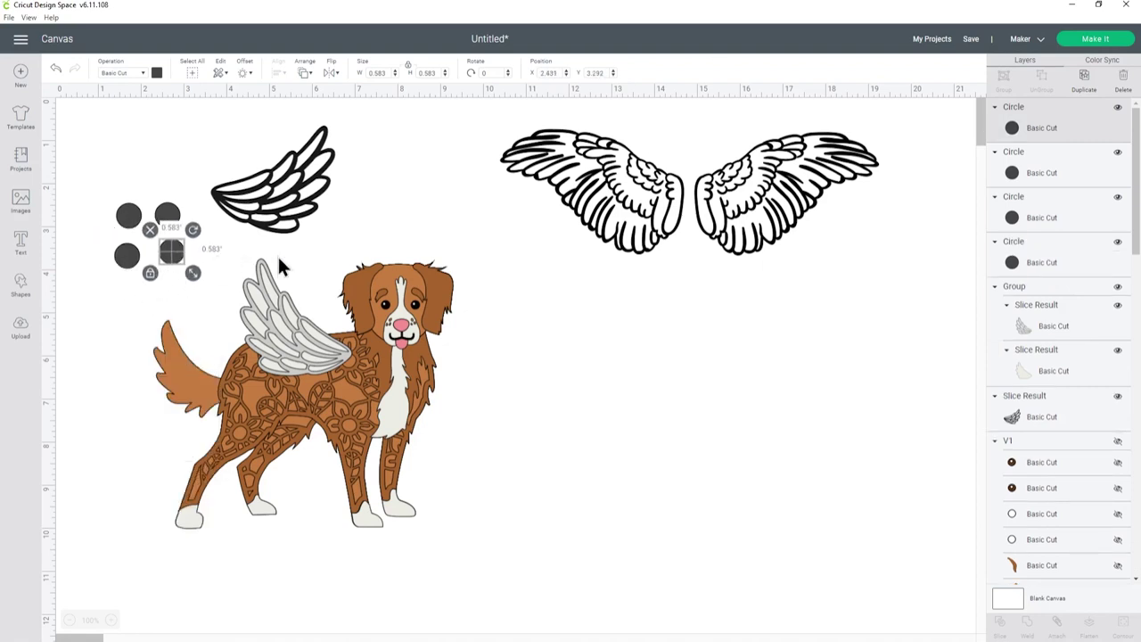
left_click_drag(172, 252, 169, 254)
left_click(230, 256)
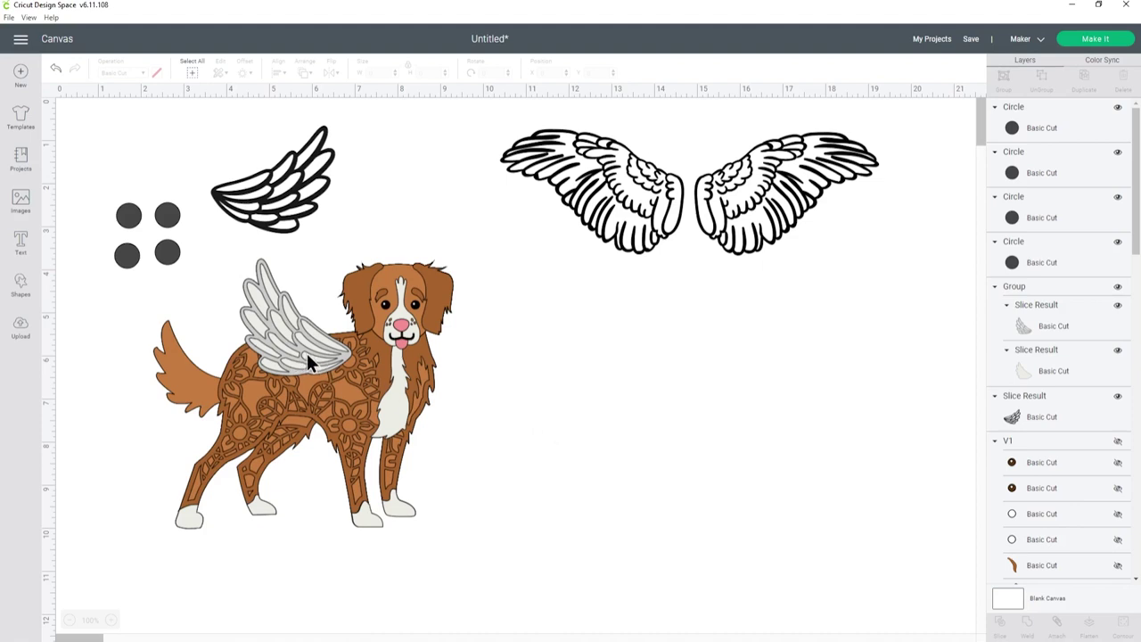
Step: Fine-tune the layered wing on the dog's back, rotating it slightly further clockwise and nudging it upward
mouse_move(301, 356)
left_mouse_down()
mouse_move(301, 372)
mouse_move(321, 365)
left_mouse_up()
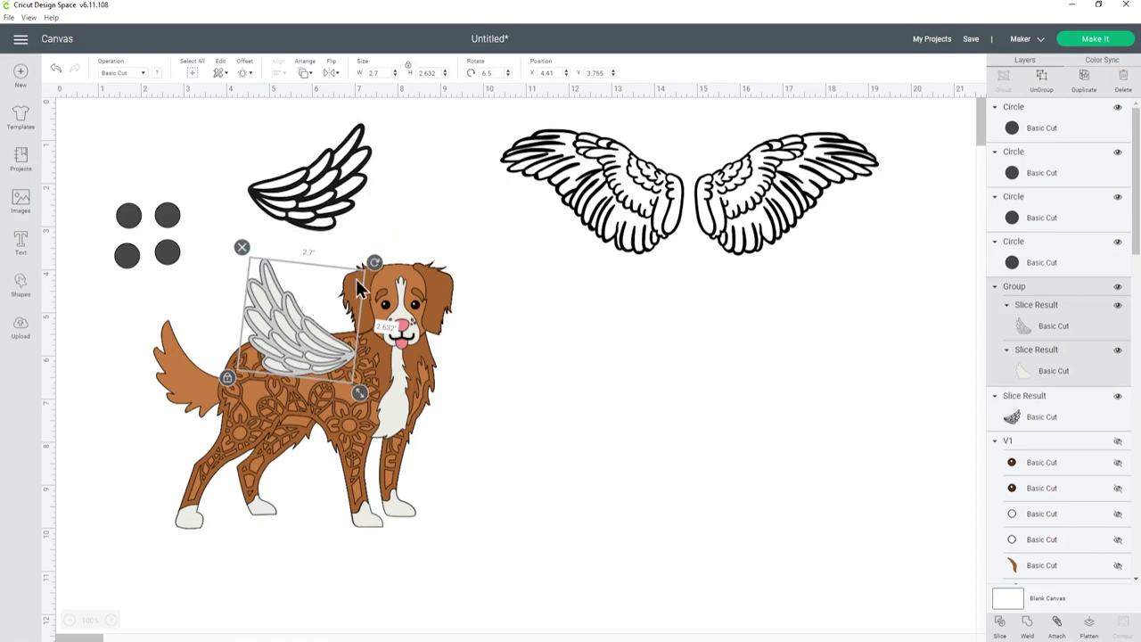
left_click(367, 272)
left_click(291, 326)
left_click_drag(372, 267, 372, 261)
left_click_drag(289, 348, 286, 344)
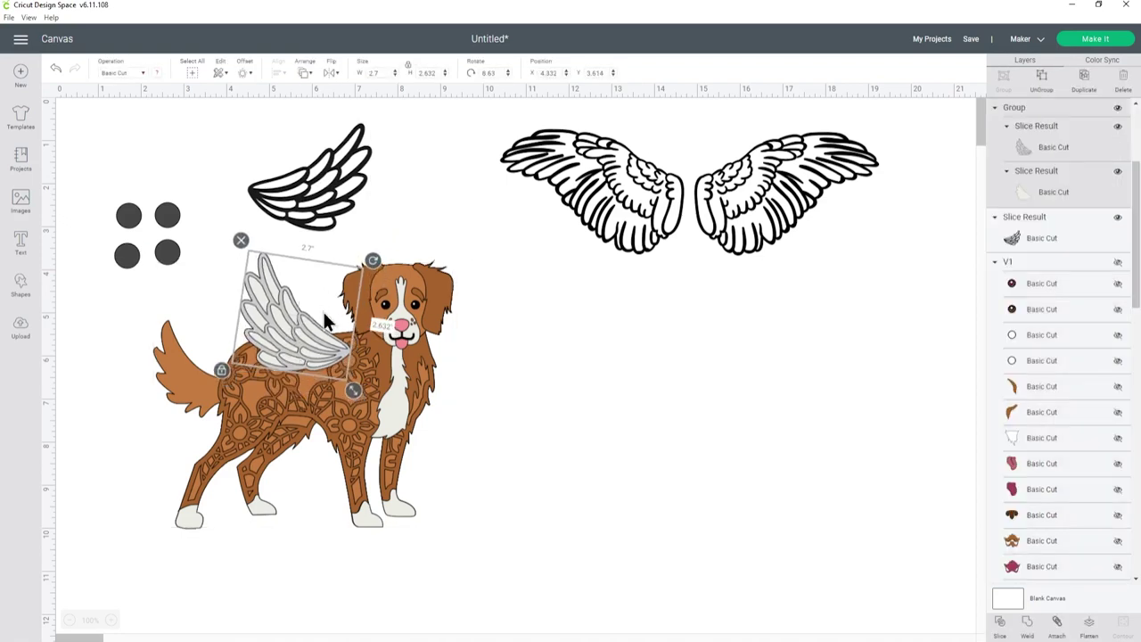
Step: Rotate the remaining black wing to about 299.89 degrees and move it to the dog's shoulder beside the layered wing
left_click(345, 203)
left_click_drag(380, 112, 324, 128)
left_click_drag(361, 216, 357, 284)
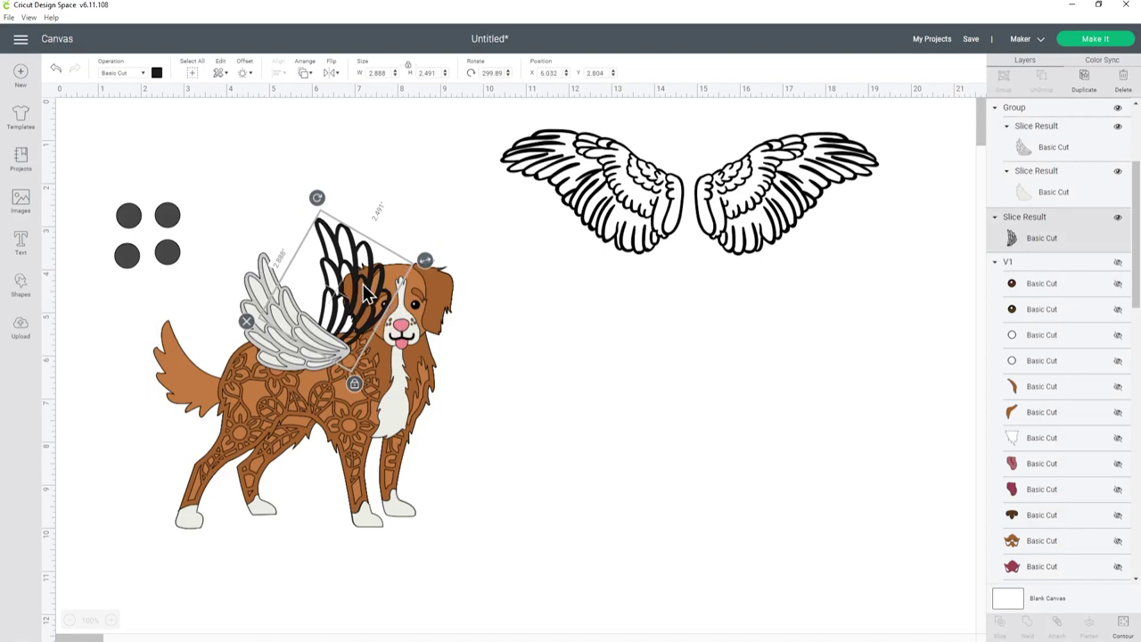
Step: Send the black wing to the back, behind the dog, and adjust its position and rotation to about 312.17 degrees
left_click(304, 73)
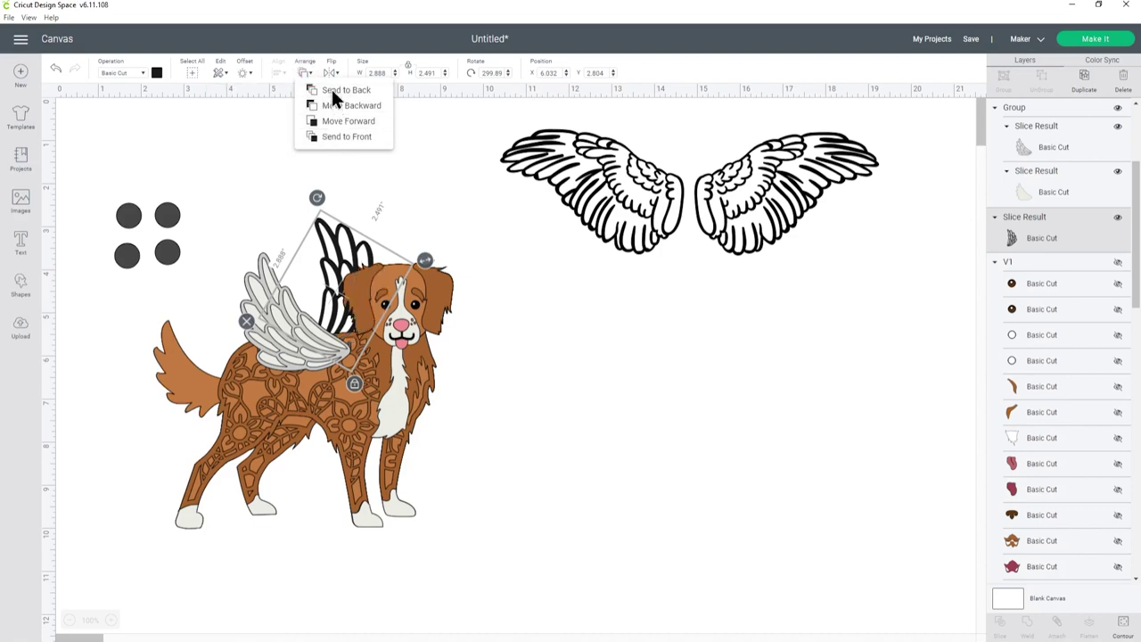
left_click(332, 89)
left_click_drag(357, 243, 361, 258)
left_click_drag(316, 205, 346, 222)
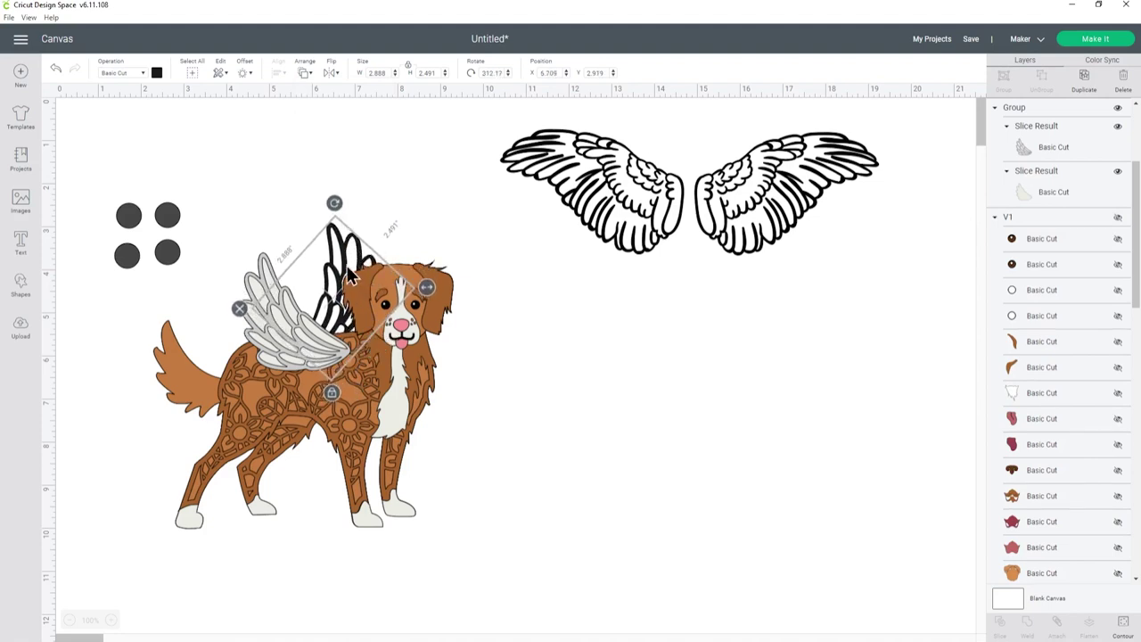
Step: Flip the black wing behind the dog's shoulder horizontally, then reposition it and rotate it to about 48.76 degrees
left_click(331, 73)
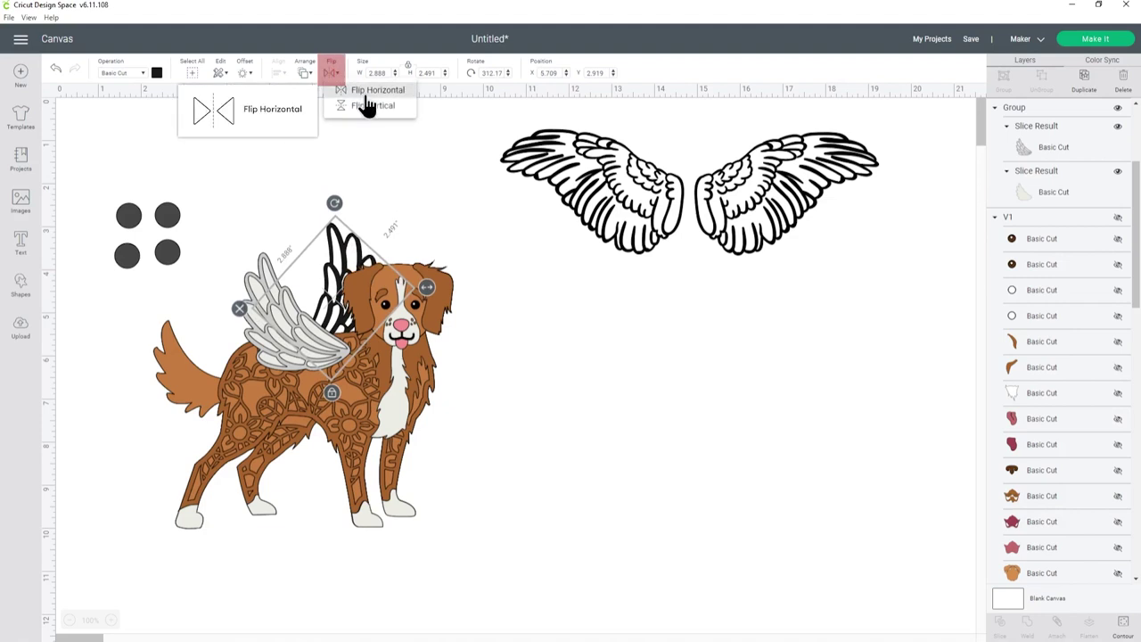
left_click(367, 88)
left_click_drag(445, 308, 446, 283)
left_click_drag(331, 305, 314, 233)
left_click_drag(441, 287, 419, 300)
left_click_drag(337, 272, 339, 233)
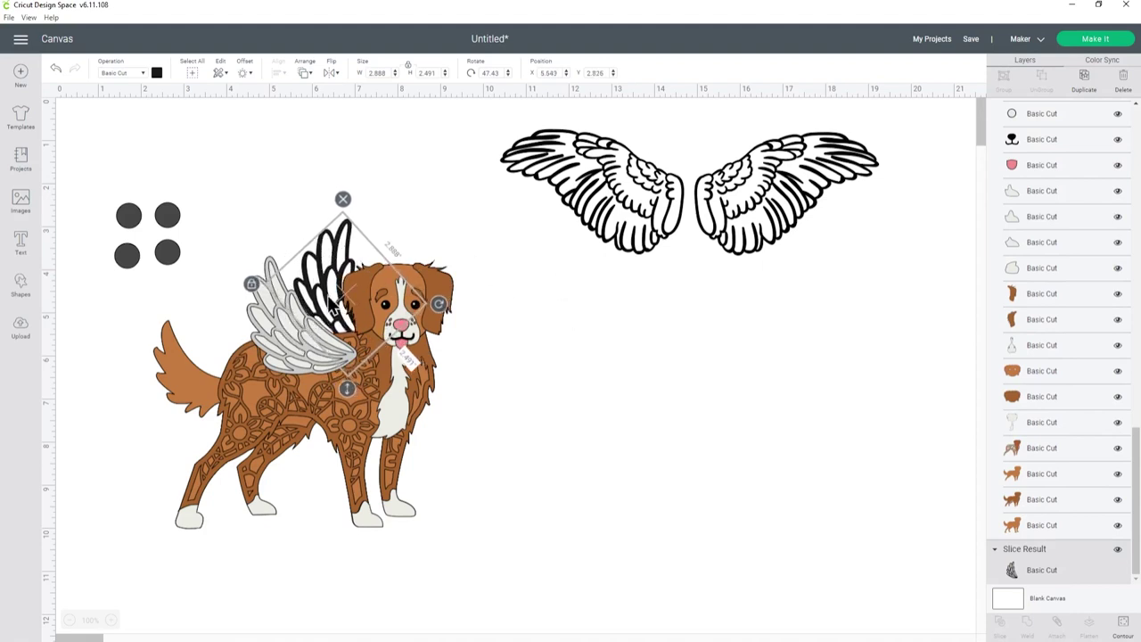
left_click_drag(440, 307, 435, 311)
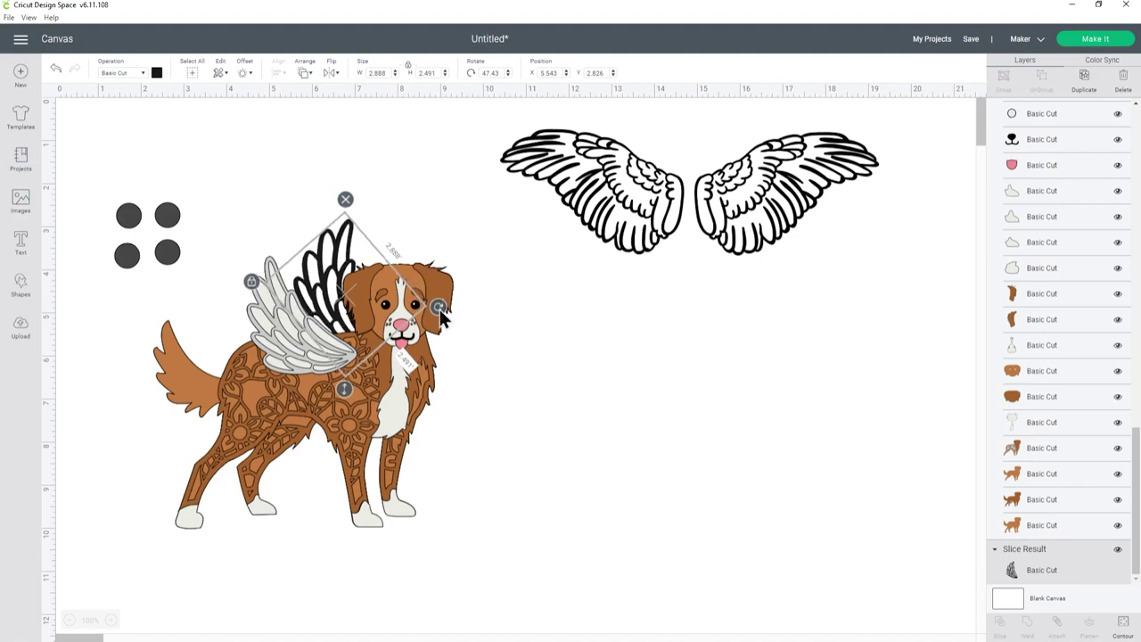
Step: Move the black wing to the empty area beneath the wings design and place a duplicate of it beside the original
left_click_drag(348, 274, 587, 355)
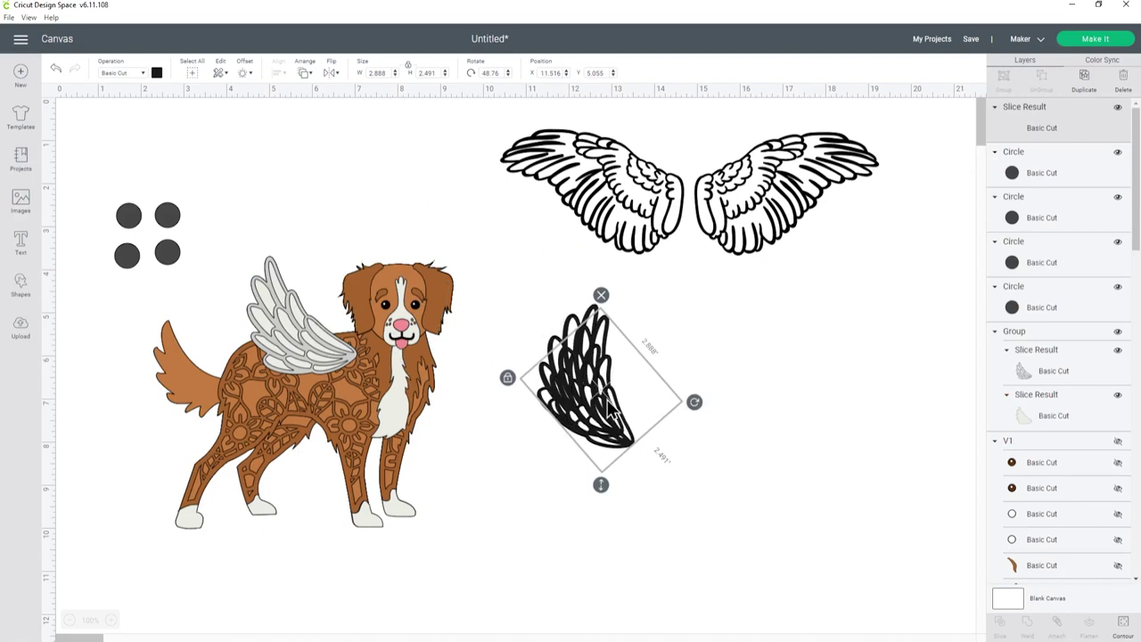
key("ctrl+d")
left_click_drag(613, 409, 697, 408)
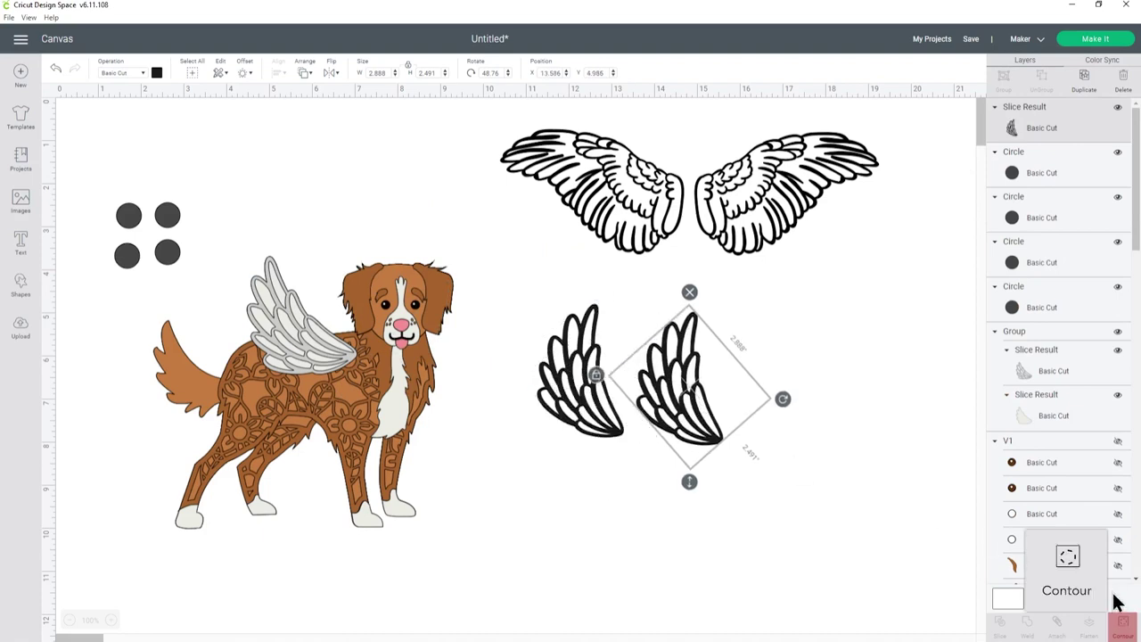
Step: Hide all contours of the duplicated wing to make a solid backing and color it off-white
left_click(1122, 624)
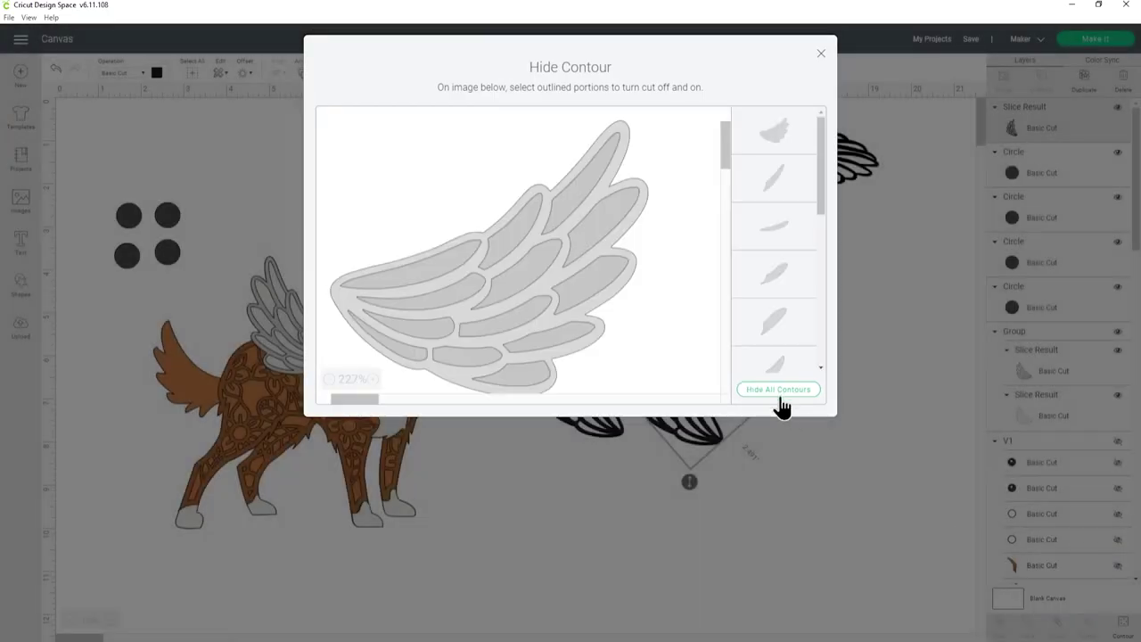
left_click(778, 390)
left_click(820, 57)
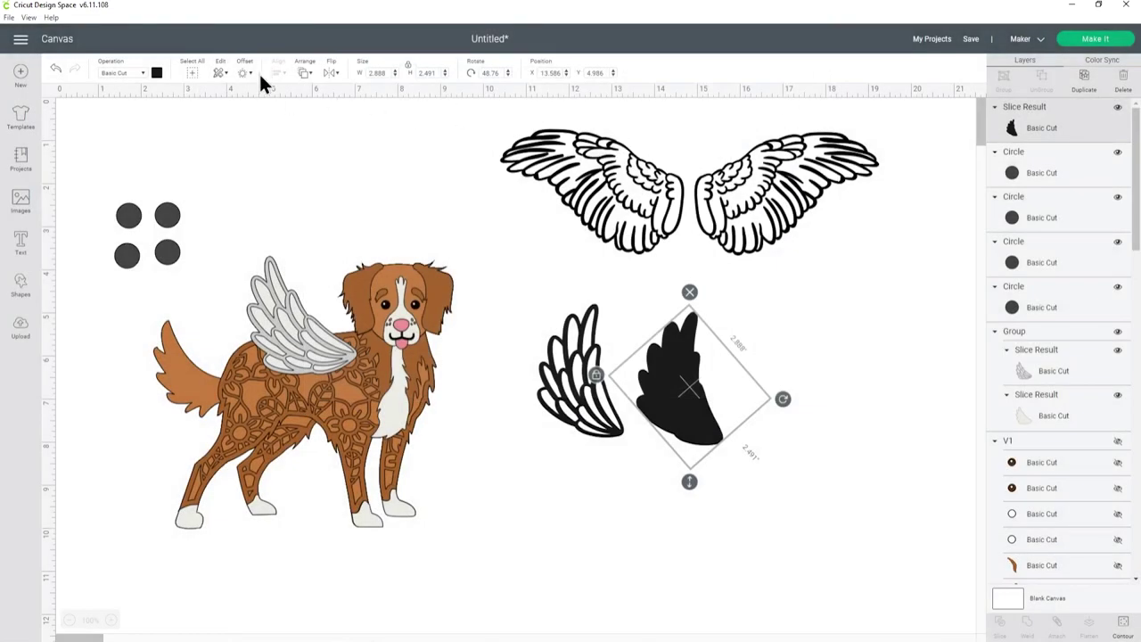
left_click(157, 73)
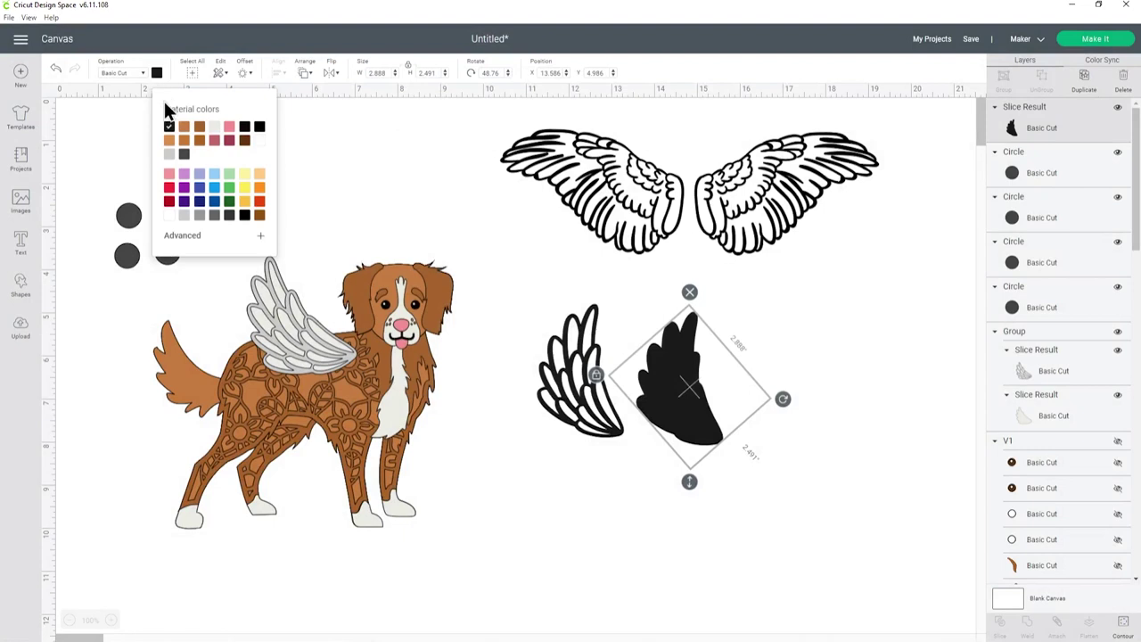
left_click(217, 140)
Step: Bring the black outline wing to the front and recolor it light gray
left_click_drag(560, 372, 593, 390)
left_click(303, 73)
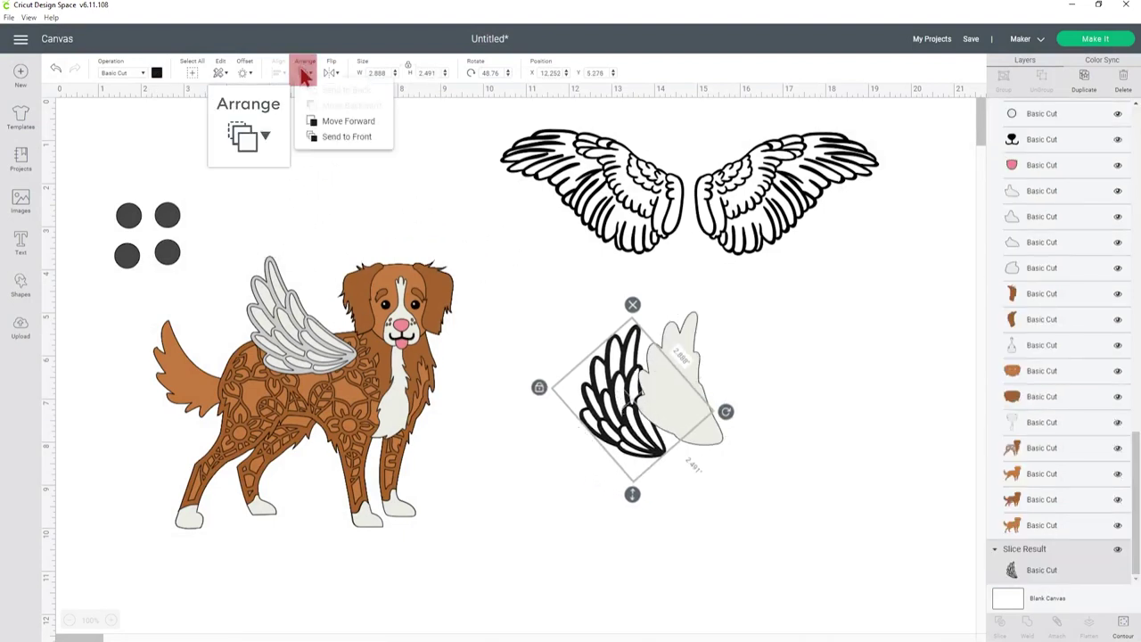
left_click(327, 136)
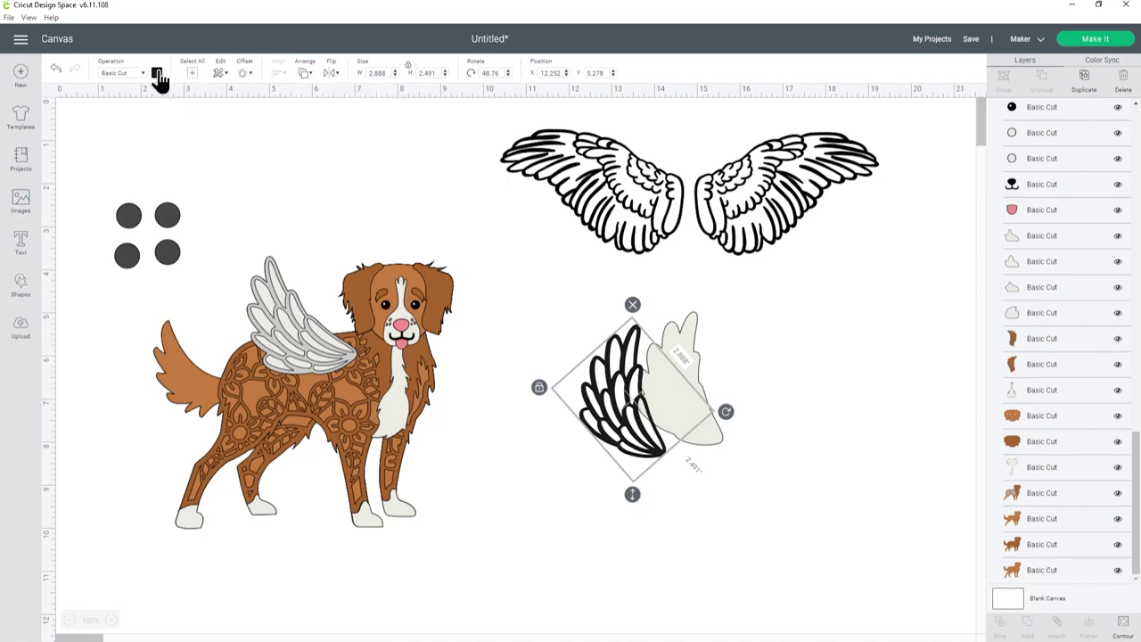
left_click(157, 73)
left_click(258, 140)
Step: Place the gray outline wing over its off-white backing, center the two pieces on each other and group them
left_click_drag(640, 382, 692, 374)
left_click_drag(756, 472, 612, 296)
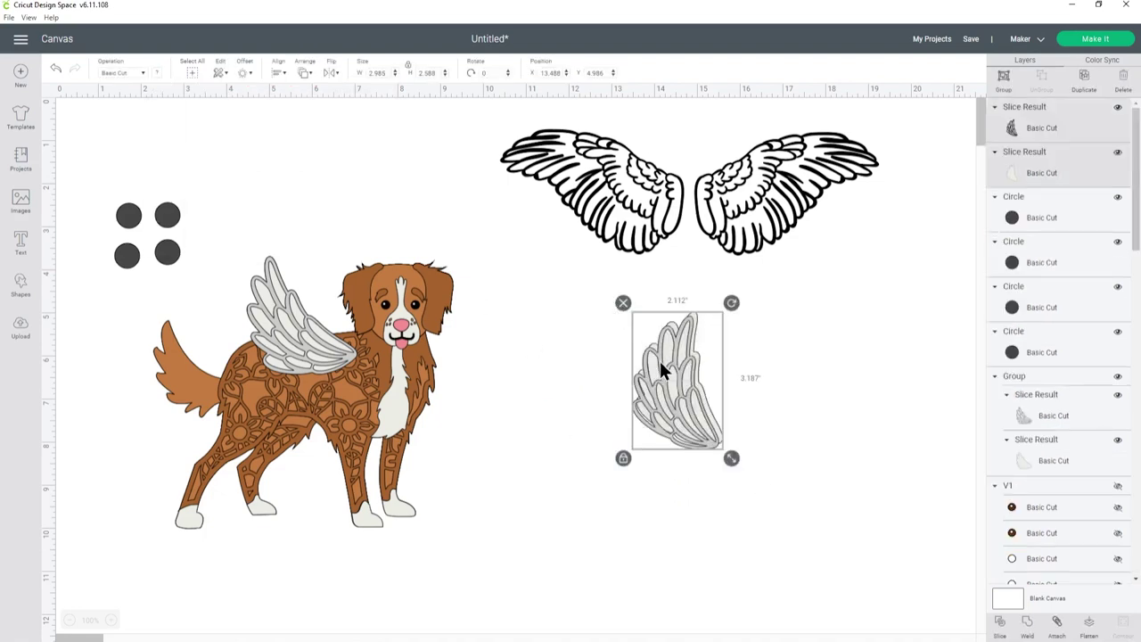
left_click(276, 73)
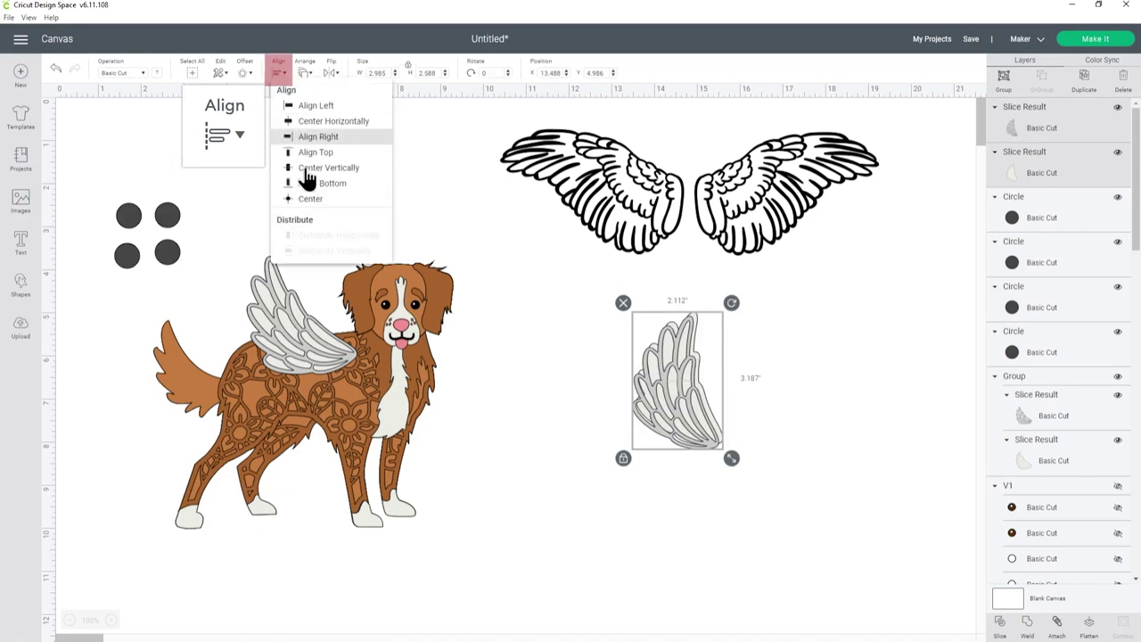
left_click(321, 215)
left_click(1002, 78)
Step: Move the new layered wing to the dog's shoulder, send it to the back behind the dog and nudge it slightly right
left_click_drag(697, 425, 366, 337)
left_click(304, 72)
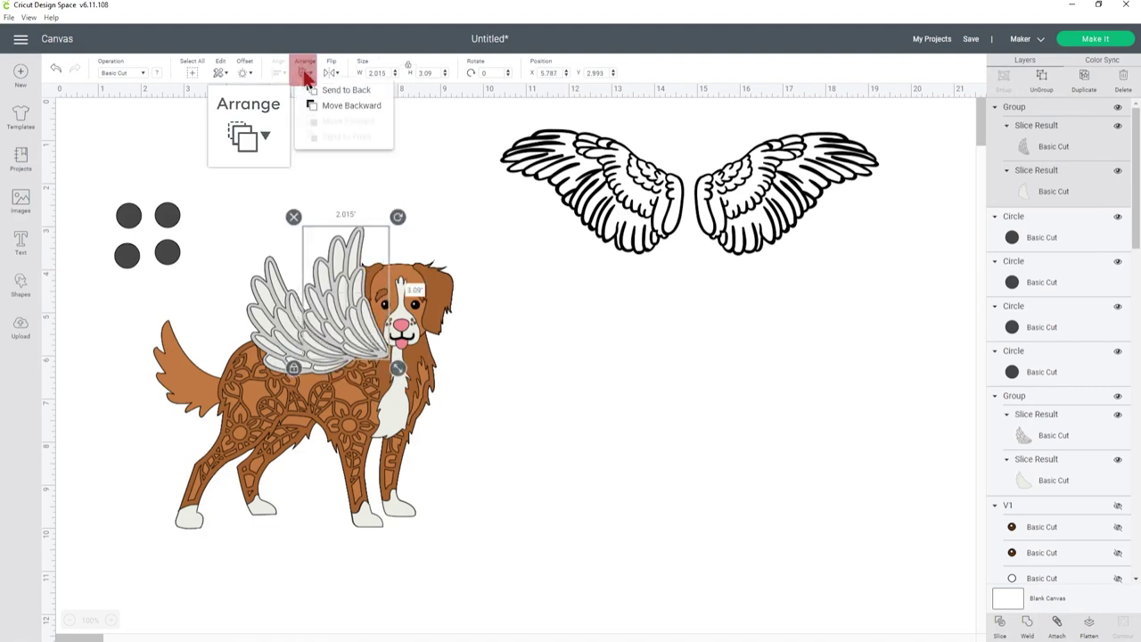
left_click(332, 90)
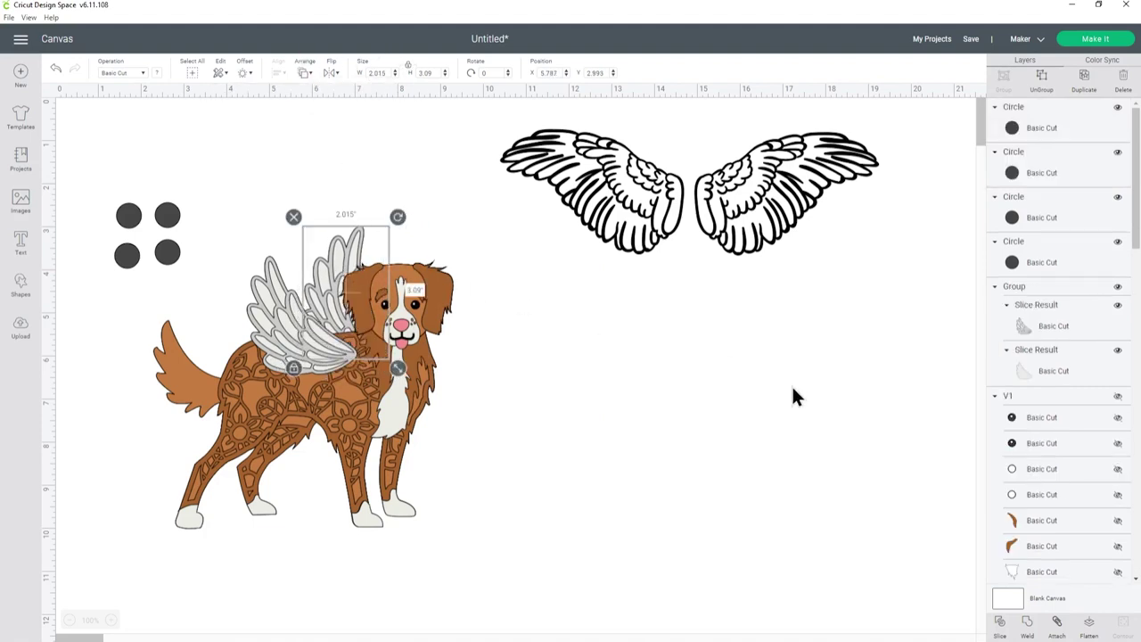
key("Right")
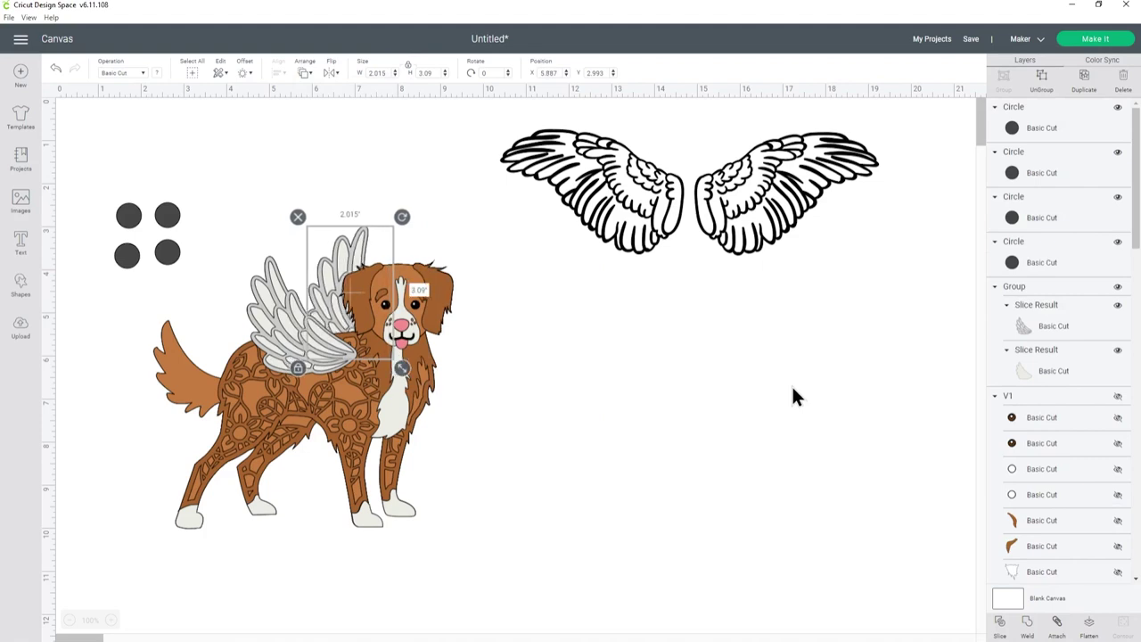
left_click(792, 388)
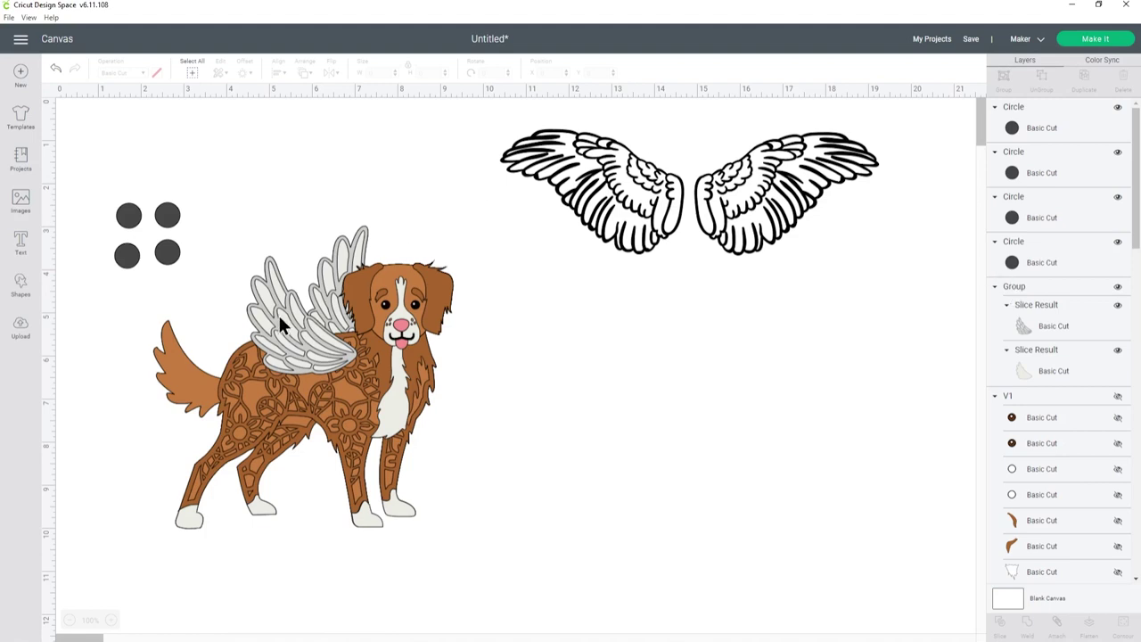
Step: Rotate the rear layered wing to about 345.26 degrees and shift it slightly down and left behind the dog's head
left_click(377, 242)
left_click_drag(417, 220, 378, 204)
left_click_drag(362, 250, 349, 265)
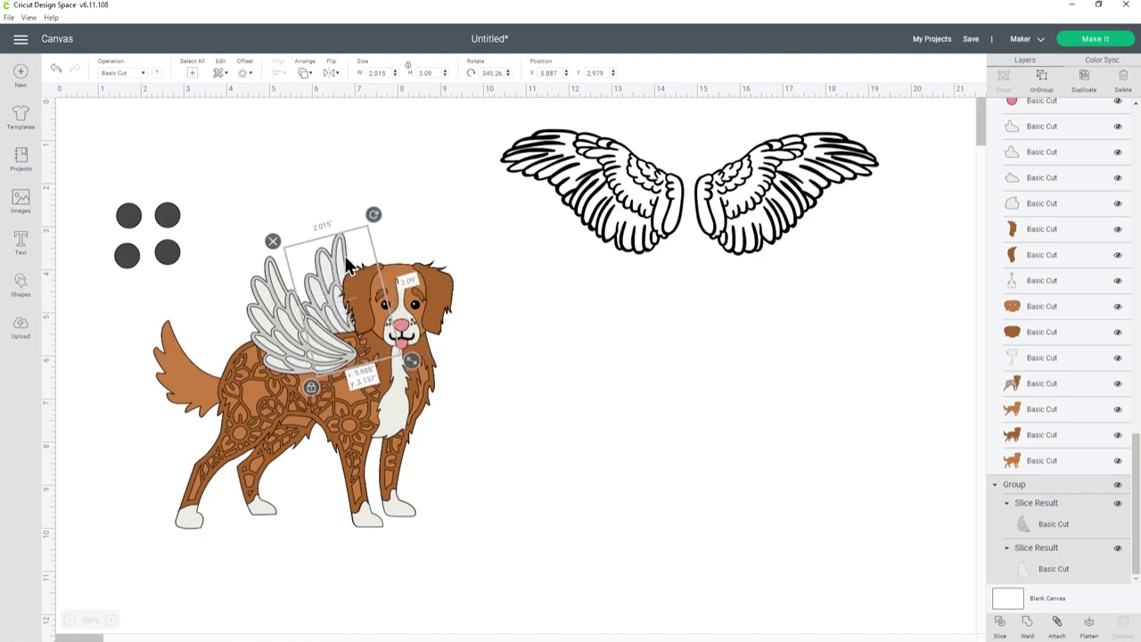
left_click(562, 387)
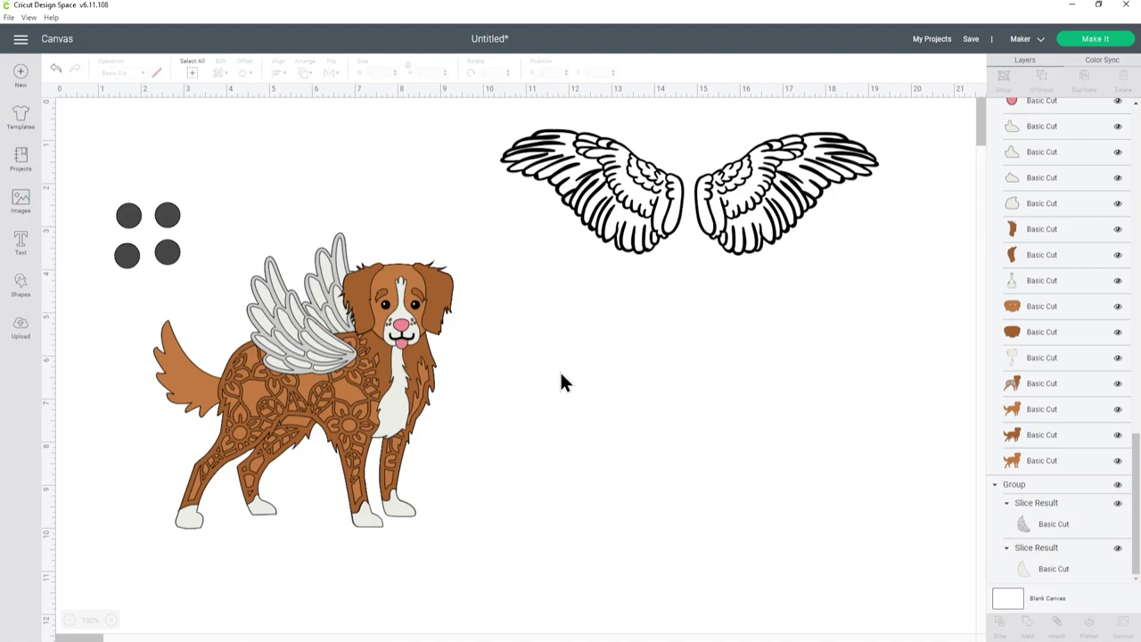
Step: Ungroup the visible Toller Retriever design into its separate layers
scroll(1070, 308, "up", 3)
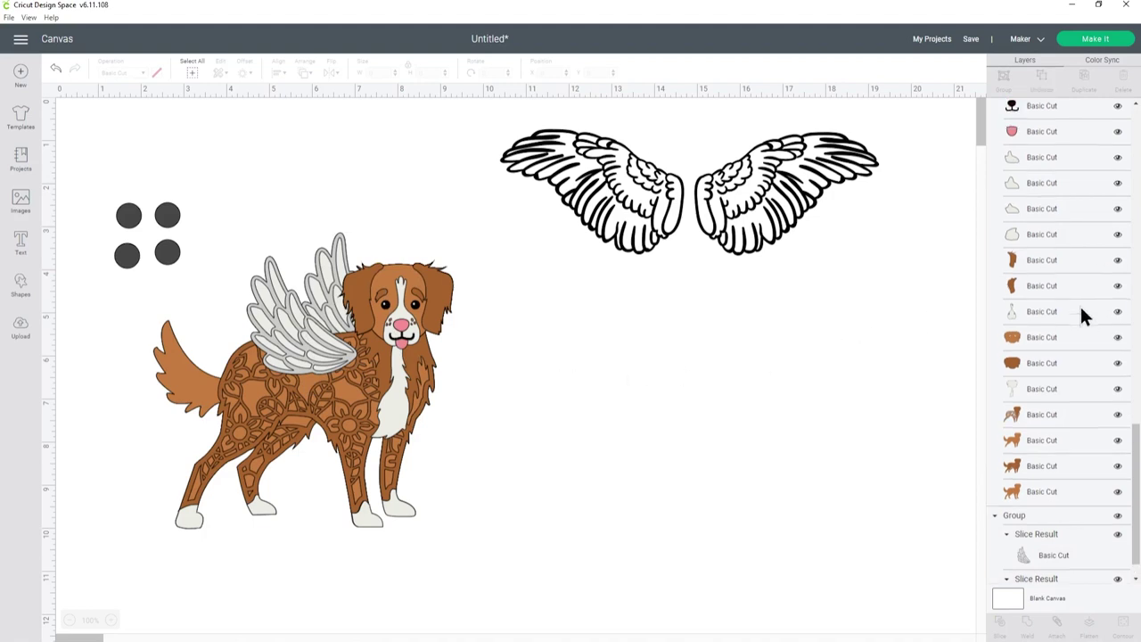
left_click(1071, 164)
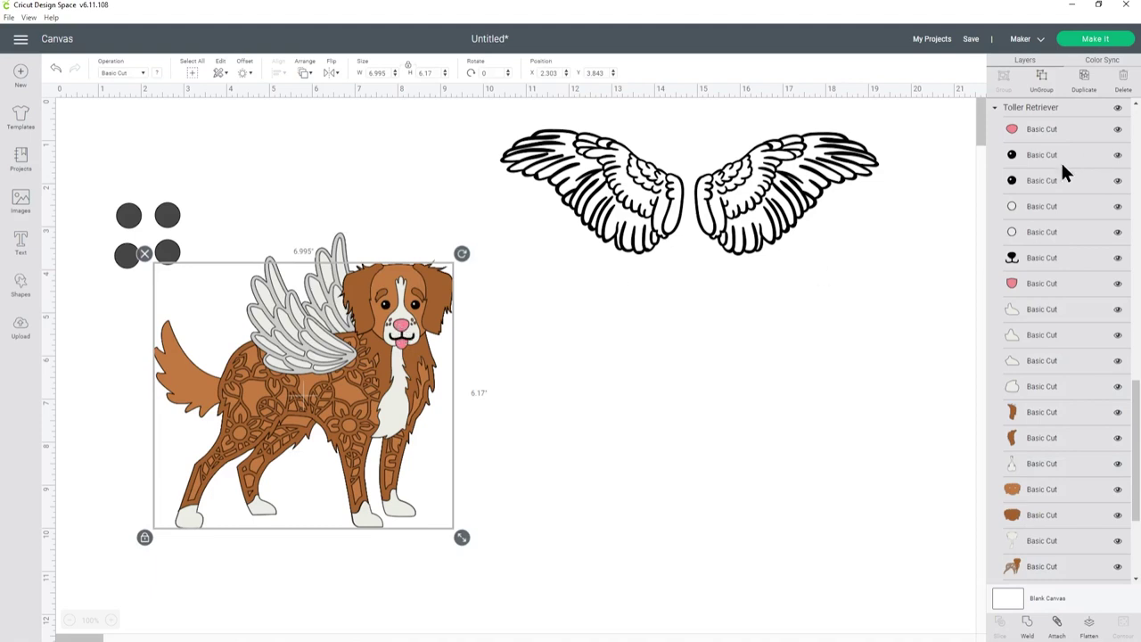
scroll(1061, 174, "up", 1)
left_click(1041, 80)
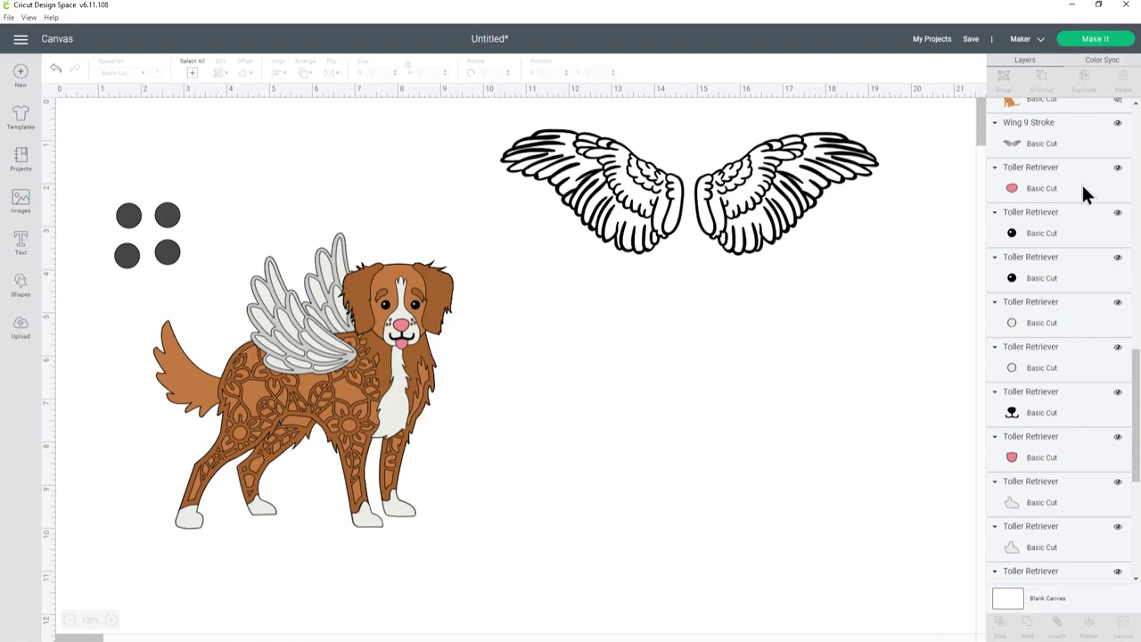
Step: Duplicate the bottommost Toller Retriever silhouette layer and move the copy to the empty area beside the winged dog
scroll(1081, 183, "down", 5)
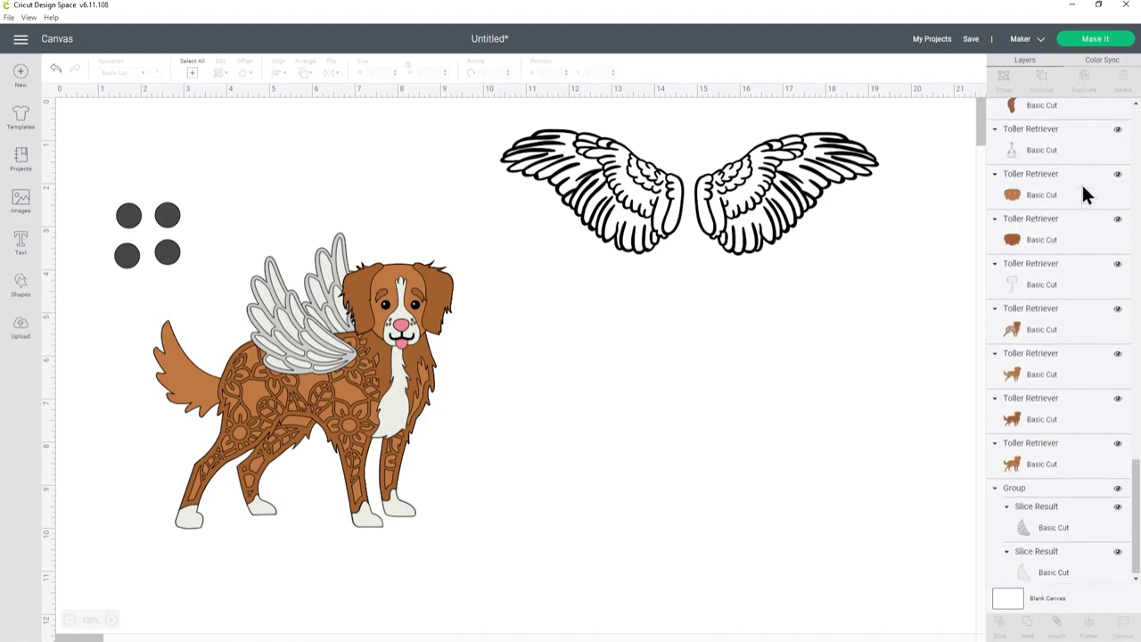
left_click(1043, 459)
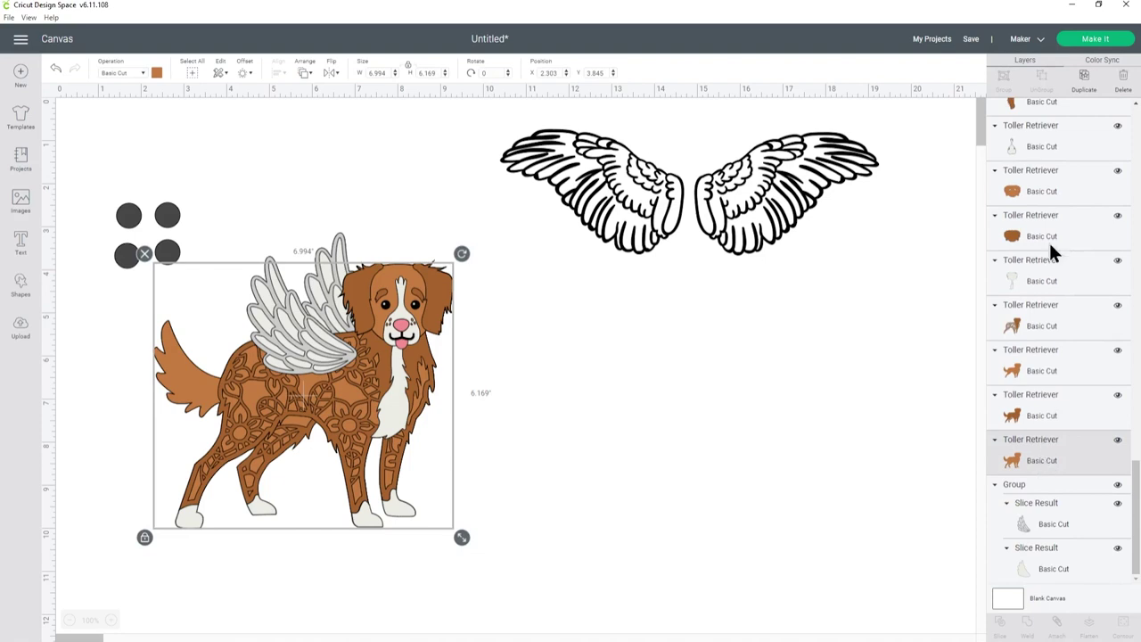
left_click(1084, 78)
left_click_drag(384, 399, 742, 410)
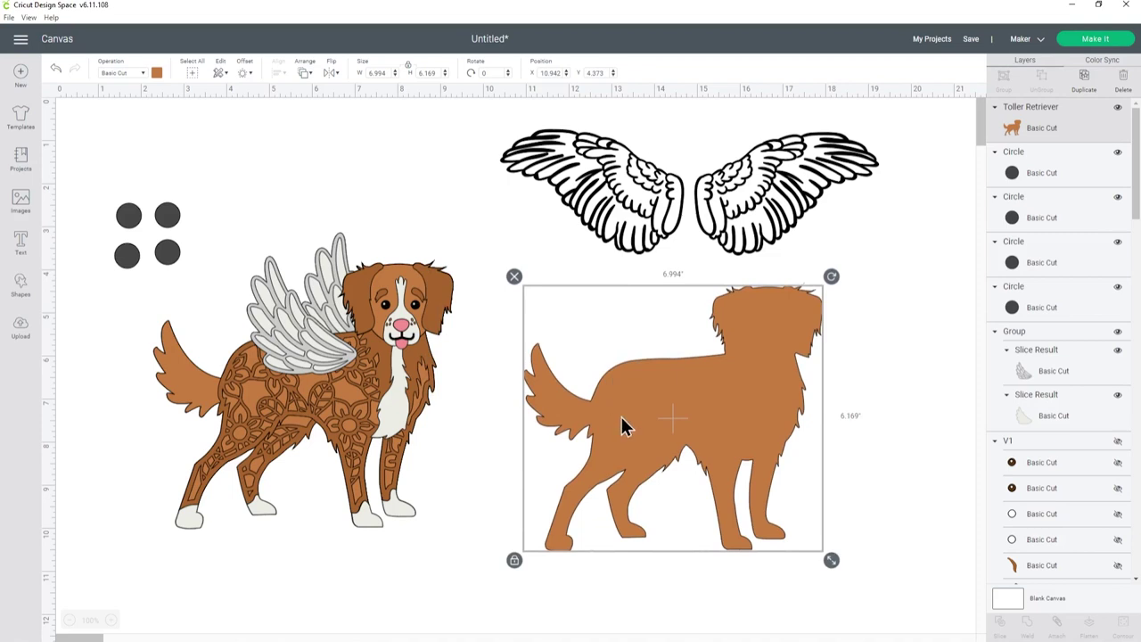
Step: Recolor the duplicated dog silhouette off-white
left_click(157, 73)
left_click(171, 125)
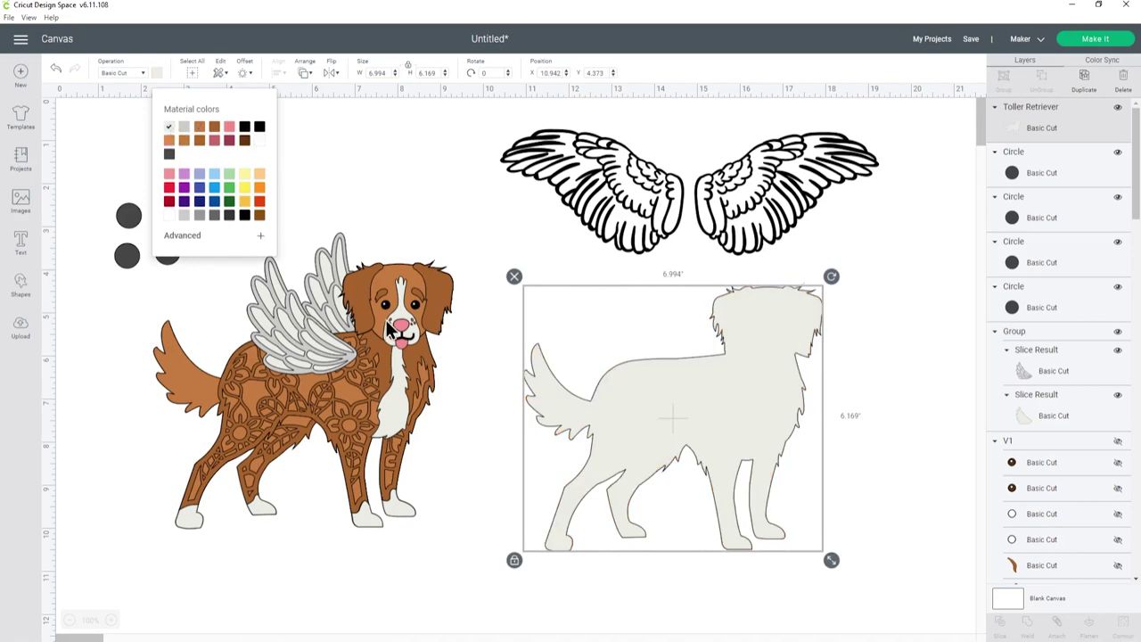
left_click(827, 487)
Step: Line up the four circles in a row well above the dog, and group all the dog layers with both wings
left_click_drag(134, 217, 150, 130)
left_click_drag(167, 253, 193, 130)
left_click_drag(133, 261, 238, 136)
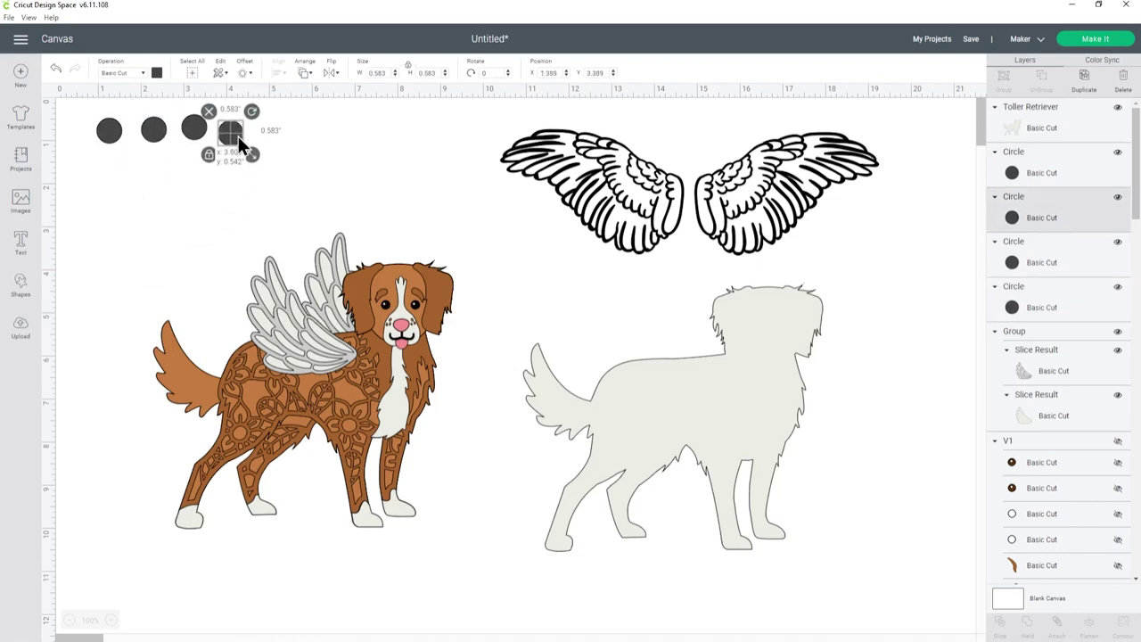
left_click_drag(471, 224, 146, 569)
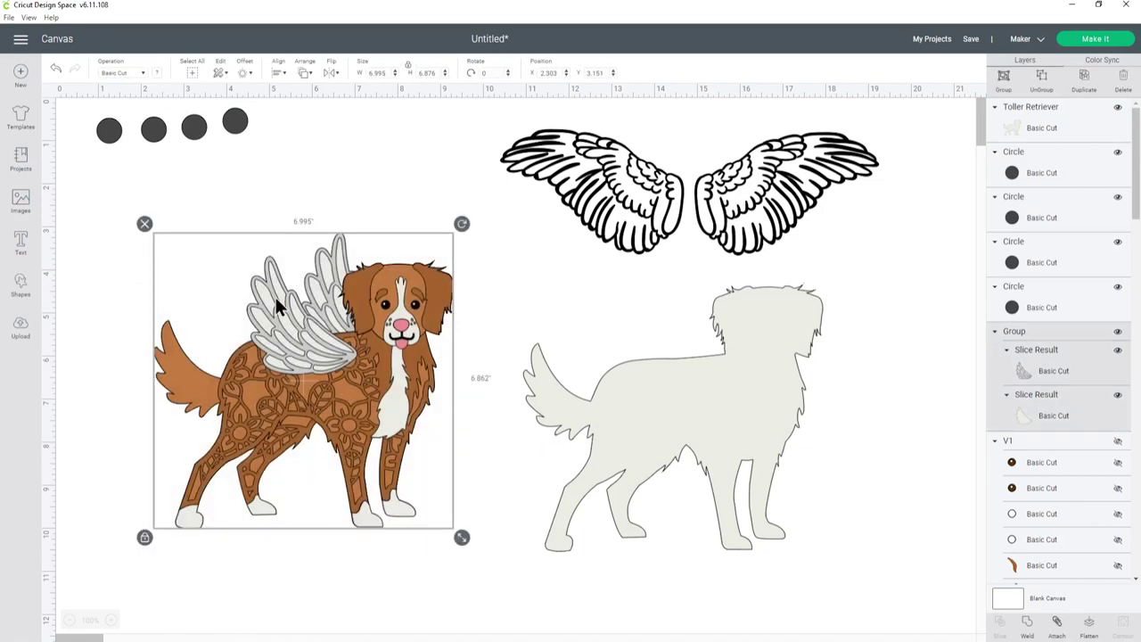
left_click(1004, 82)
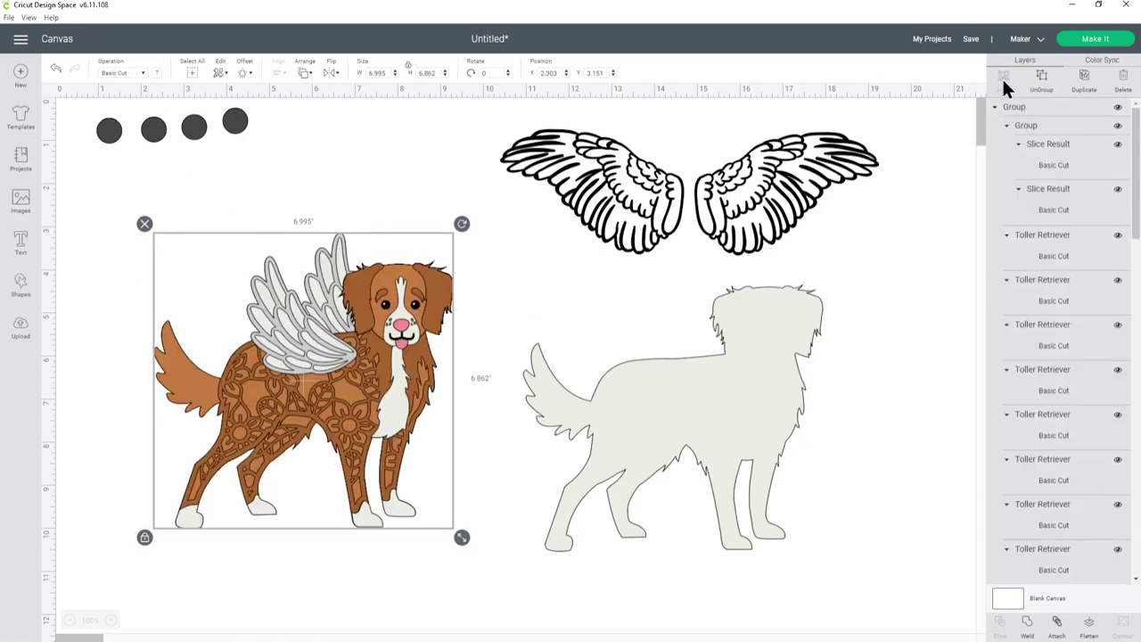
Step: Align the off-white silhouette and the grouped winged dog along their left and bottom edges so the silhouette sits behind the dog
left_click_drag(711, 398, 667, 415)
left_click(685, 415)
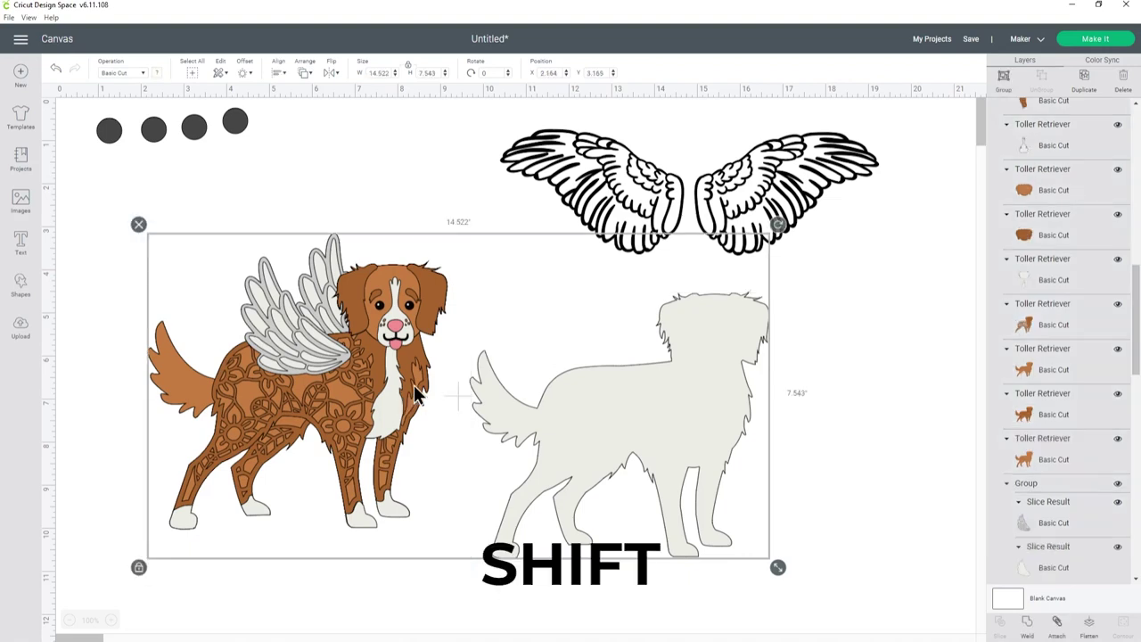
left_click(280, 76)
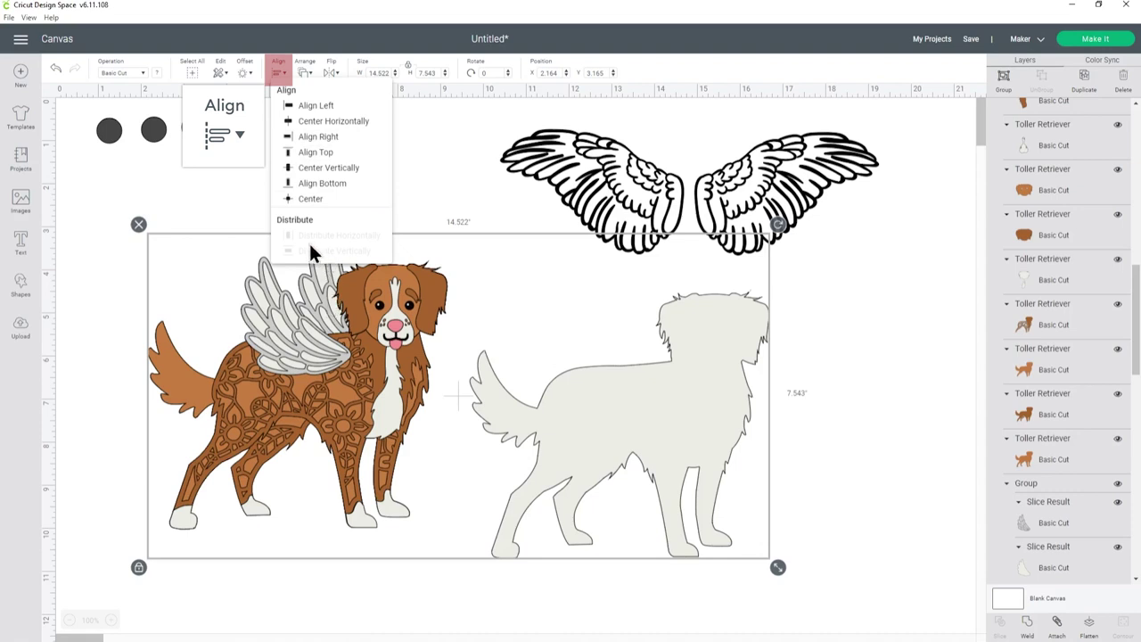
left_click(317, 107)
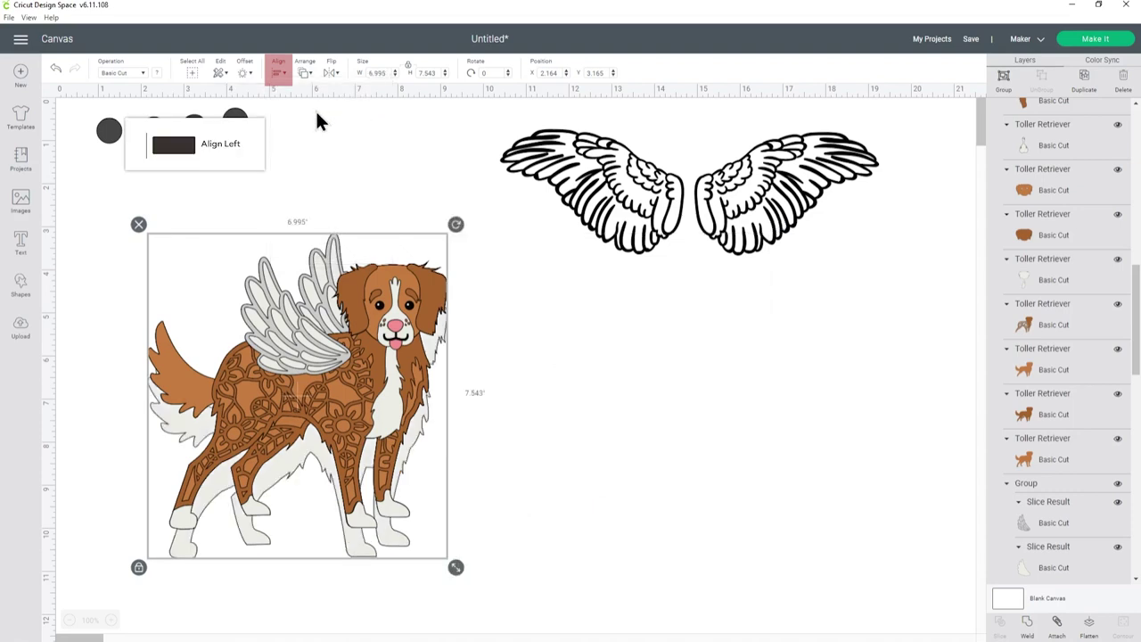
left_click(278, 71)
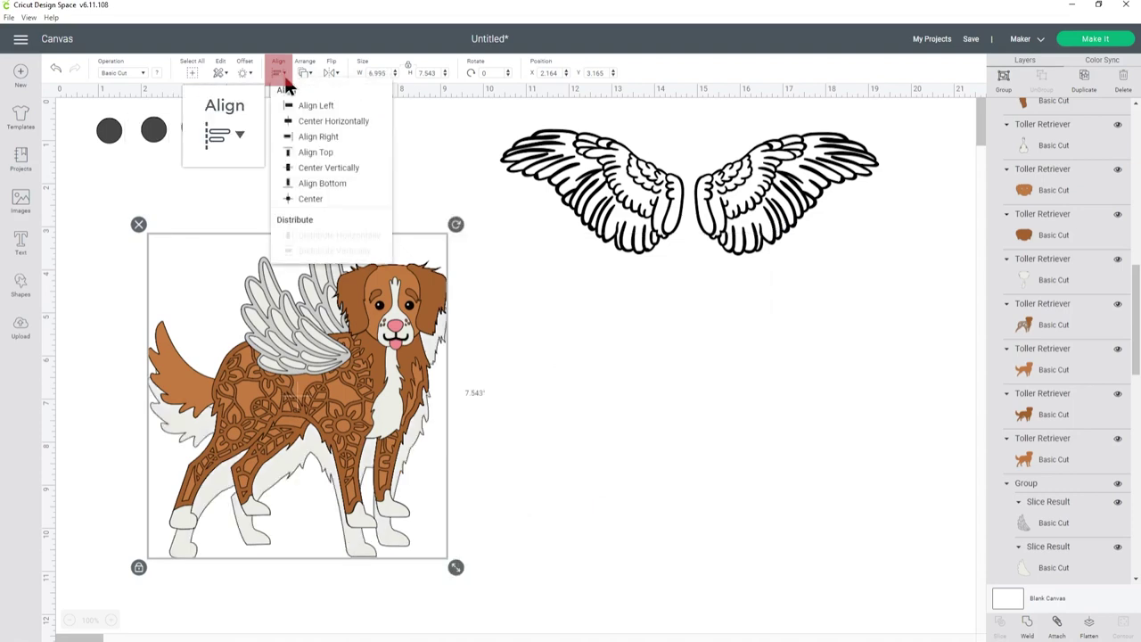
left_click(319, 185)
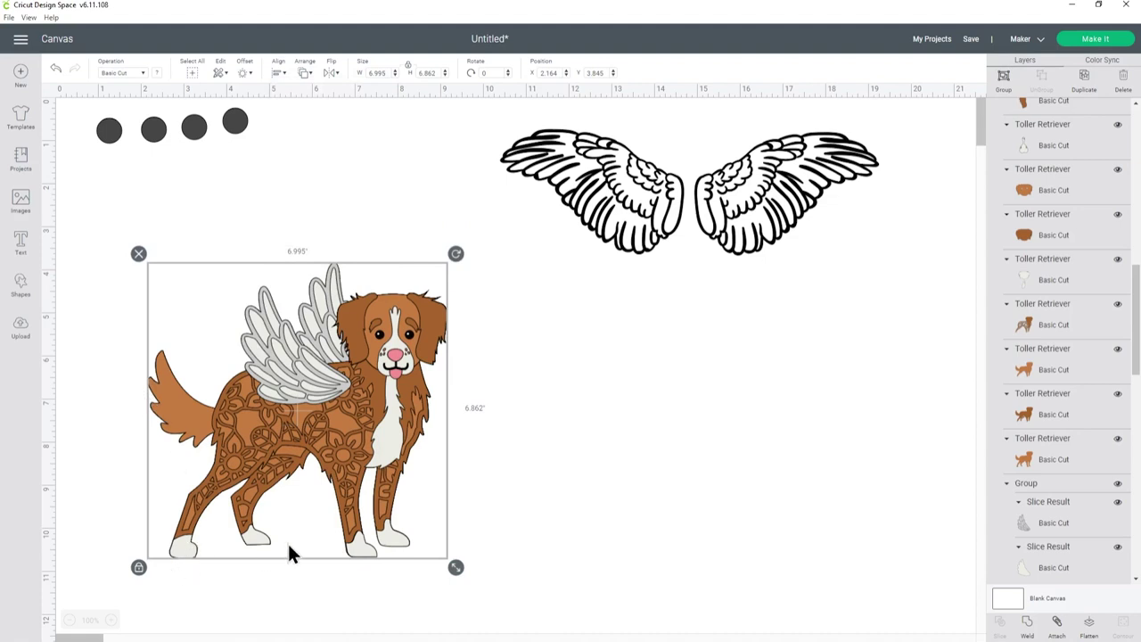
left_click(565, 397)
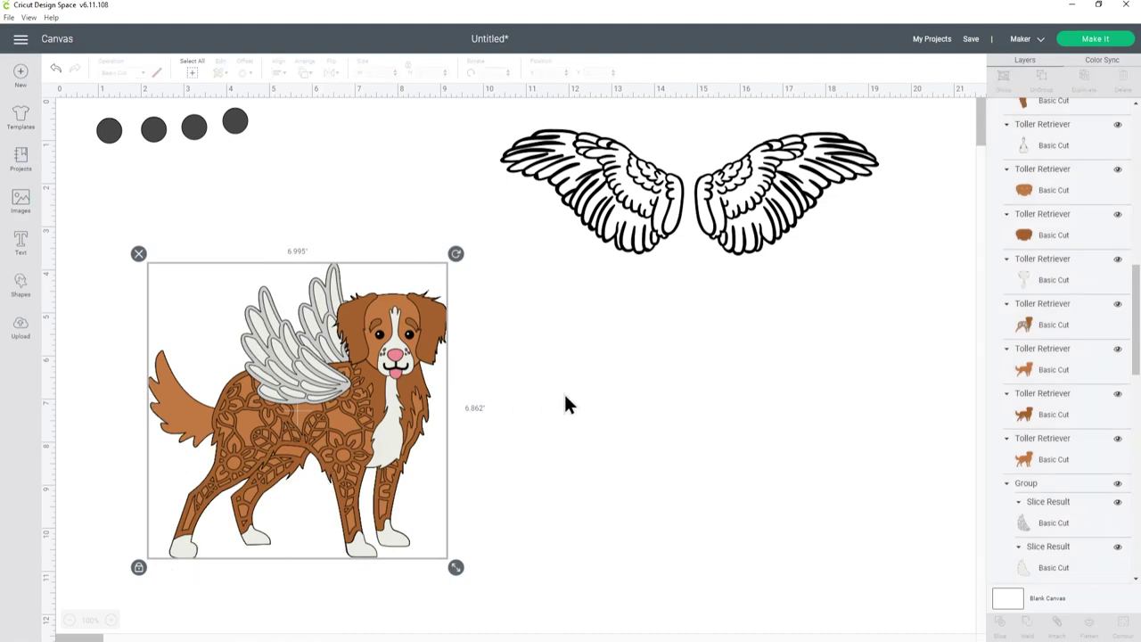
Step: Ungroup the winged dog into its individual layers
left_click(398, 389)
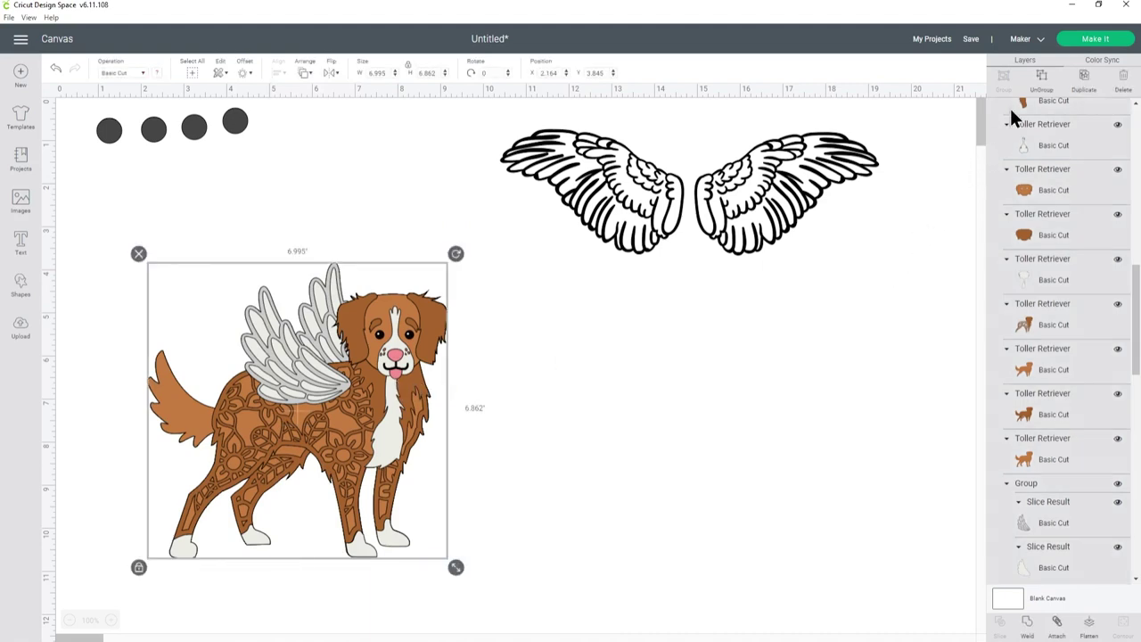
left_click(1039, 77)
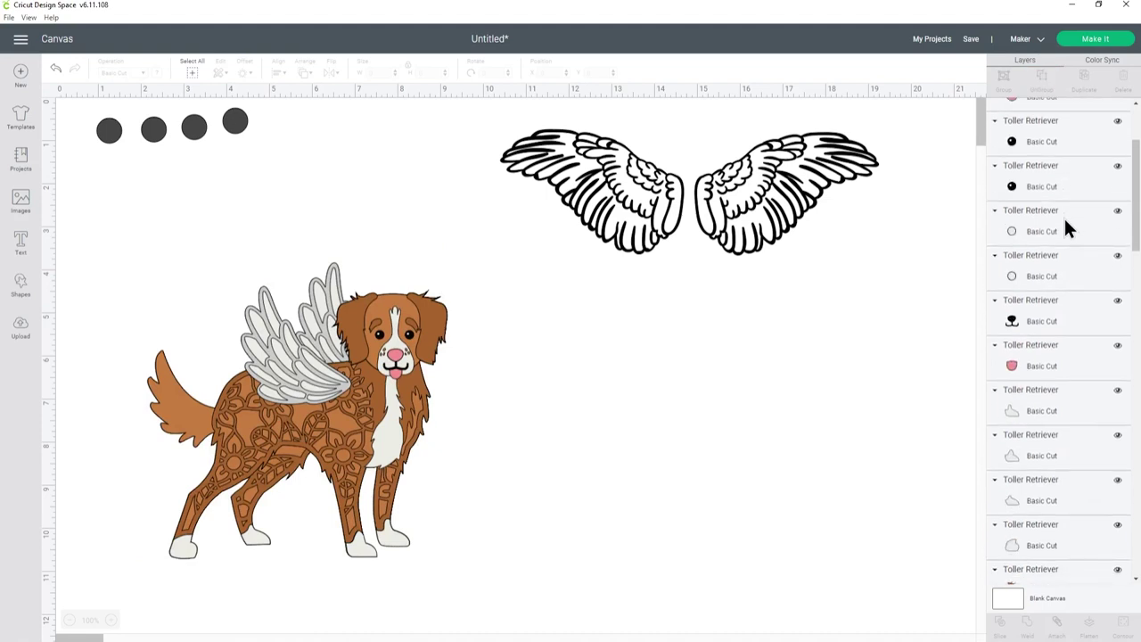
scroll(1063, 229, "down", 2)
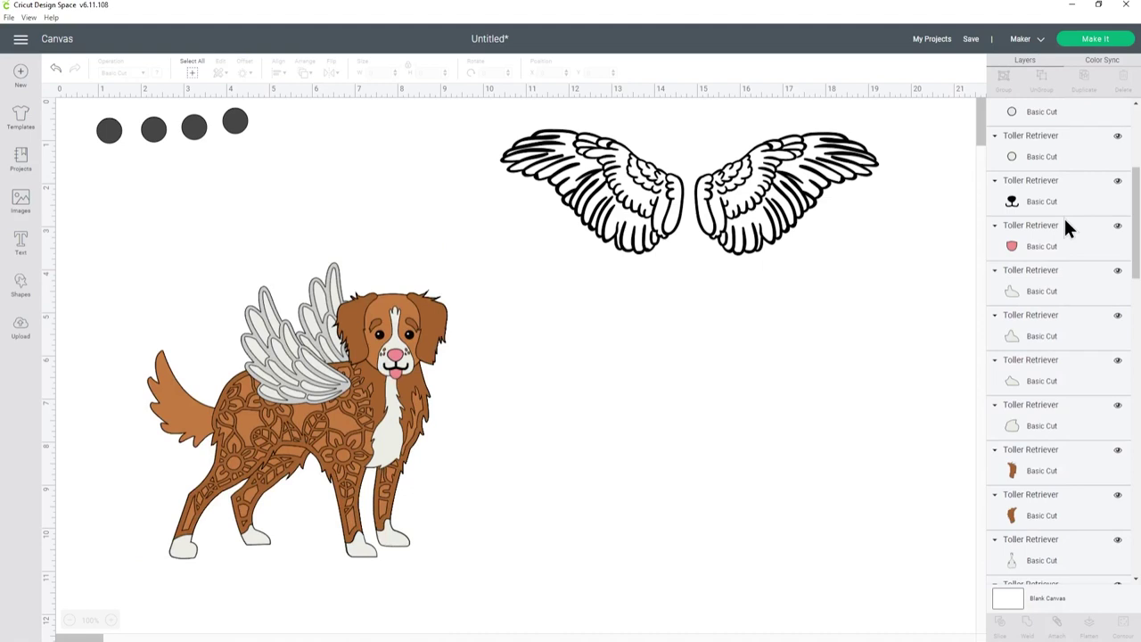
scroll(1065, 223, "up", 3)
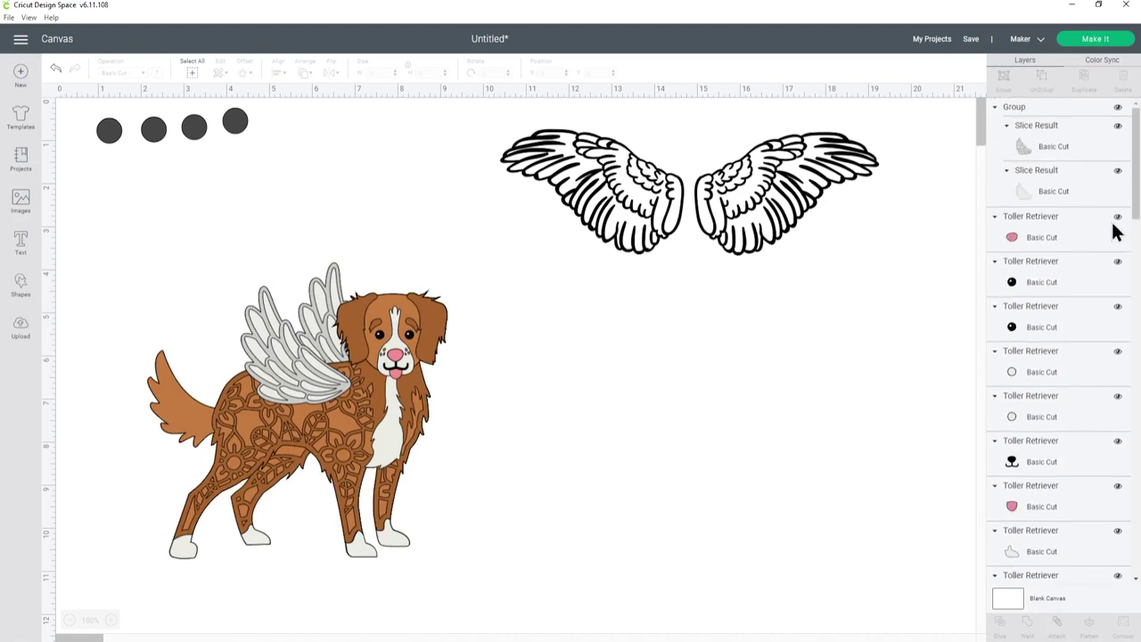
Step: Hide the dog's nose, pupil, eye-white, mouth and tongue layers
left_click(1116, 217)
left_click(1116, 262)
left_click(1116, 307)
left_click(1117, 352)
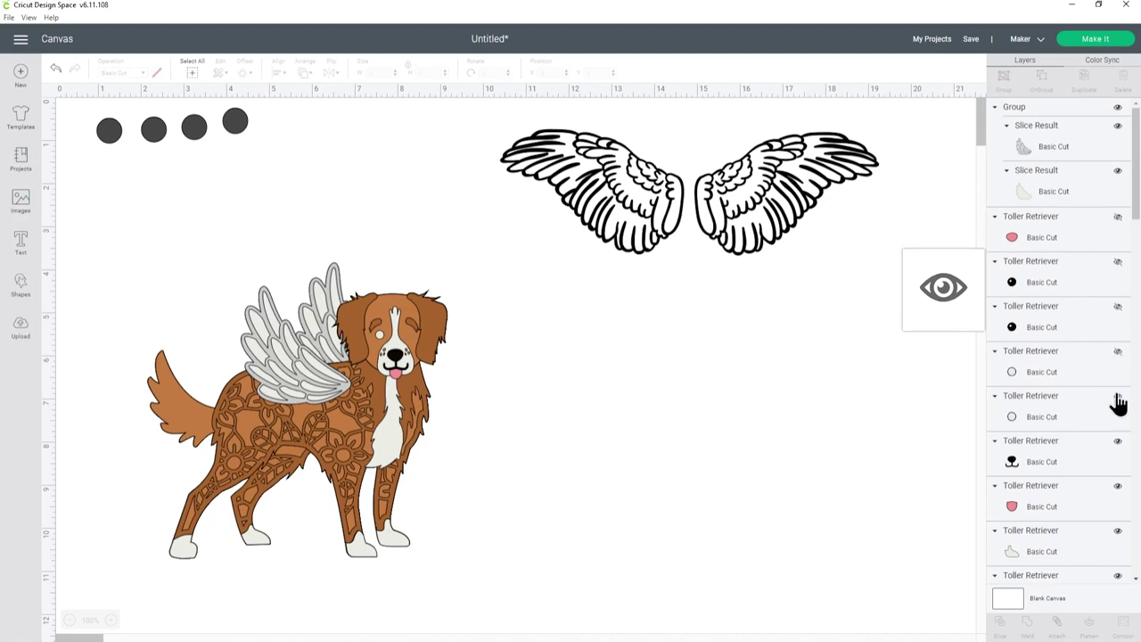
left_click(1116, 396)
scroll(1114, 365, "down", 2)
left_click(1117, 323)
left_click(1116, 367)
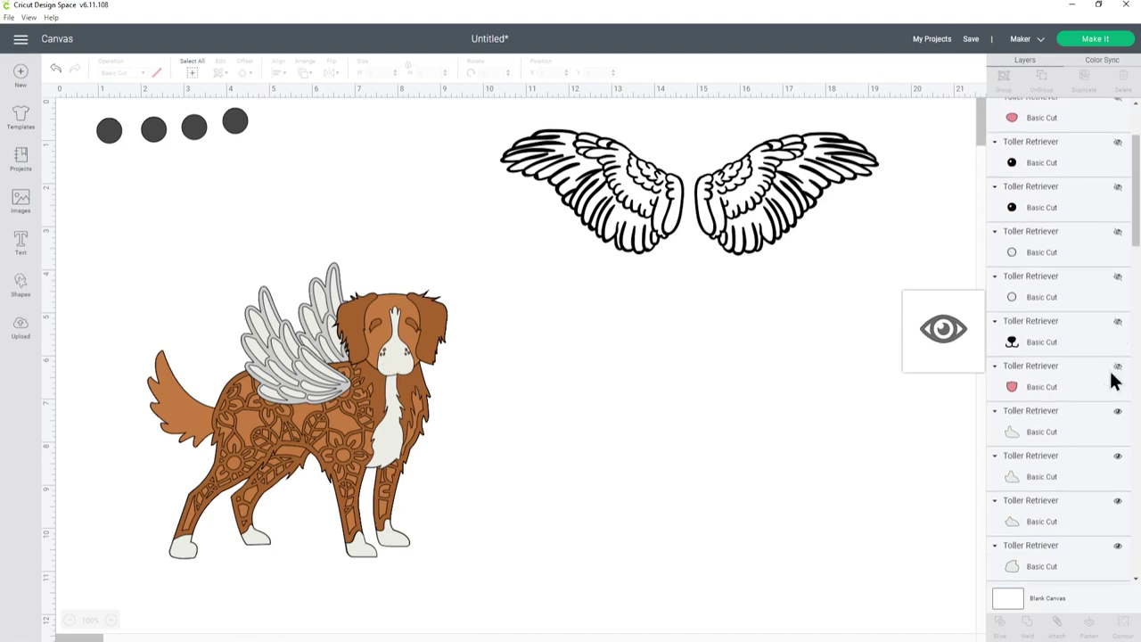
Step: Hide the four white paw layers of the dog
scroll(1112, 381, "down", 2)
left_click(1117, 294)
left_click(1117, 342)
left_click(1117, 383)
left_click(1117, 427)
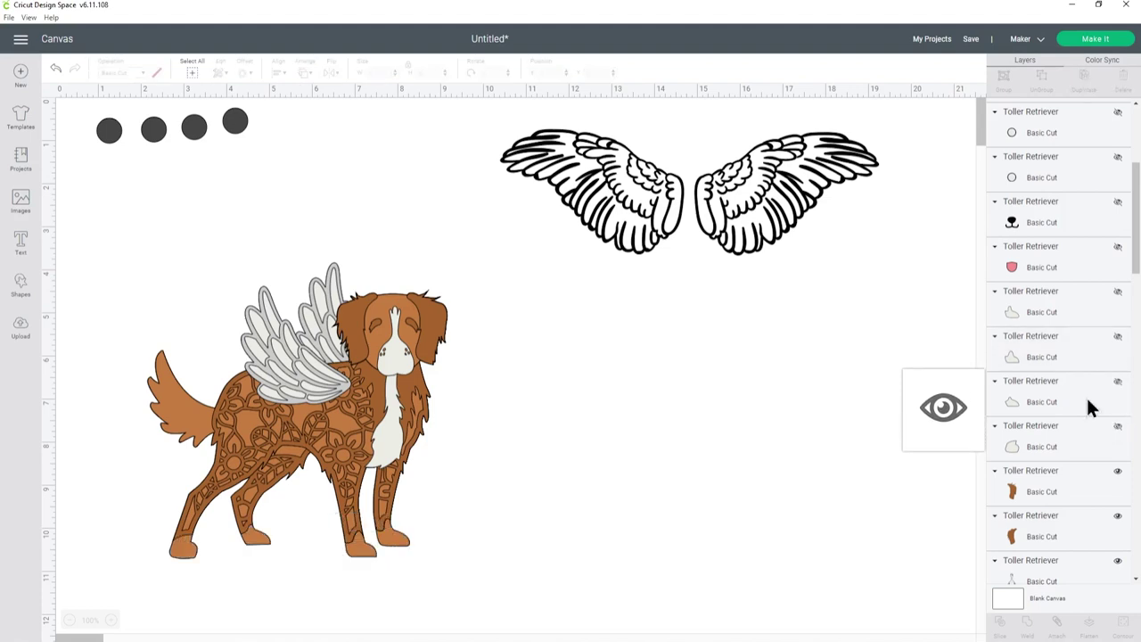
Step: Hide both ear layers and the white face-marking layer
scroll(1085, 383, "down", 3)
left_click(1117, 294)
left_click(1117, 343)
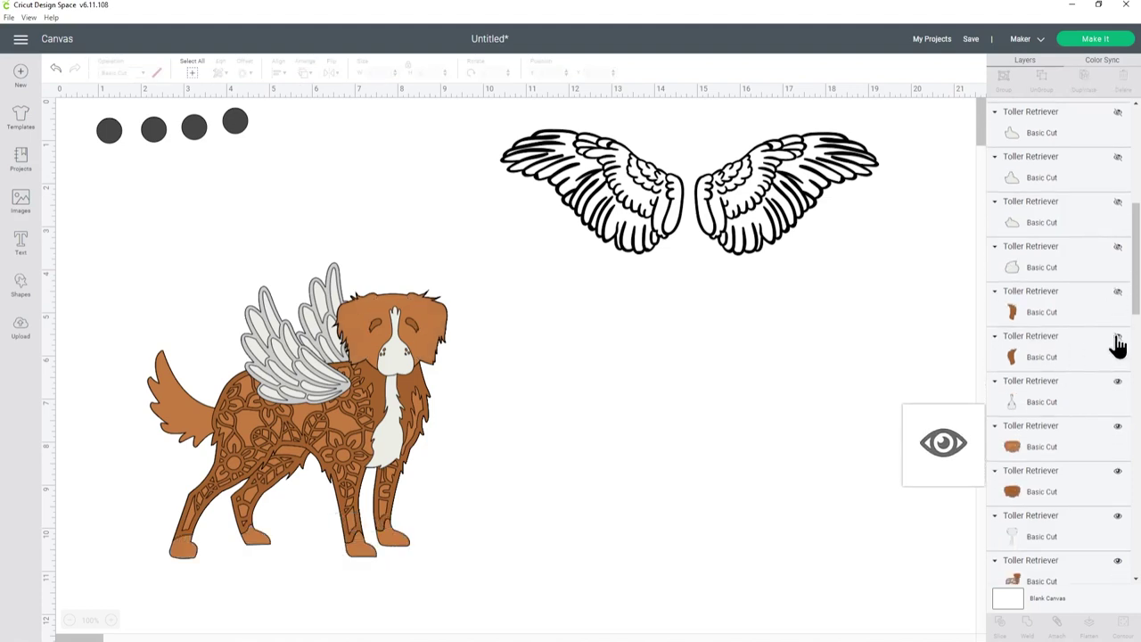
left_click(1119, 383)
Step: Hide the two brown head layers, the white chest layer and the four brown body layers
scroll(1087, 382, "down", 3)
left_click(1119, 251)
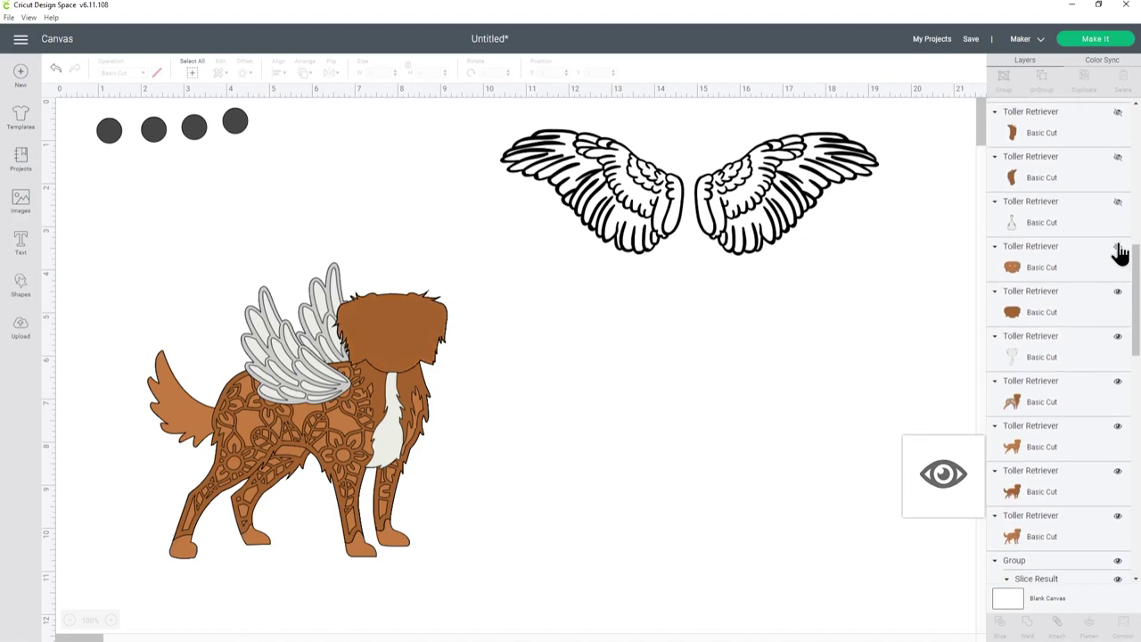
left_click(1119, 297)
left_click(1118, 341)
left_click(1119, 385)
left_click(1117, 428)
left_click(1119, 472)
left_click(1116, 516)
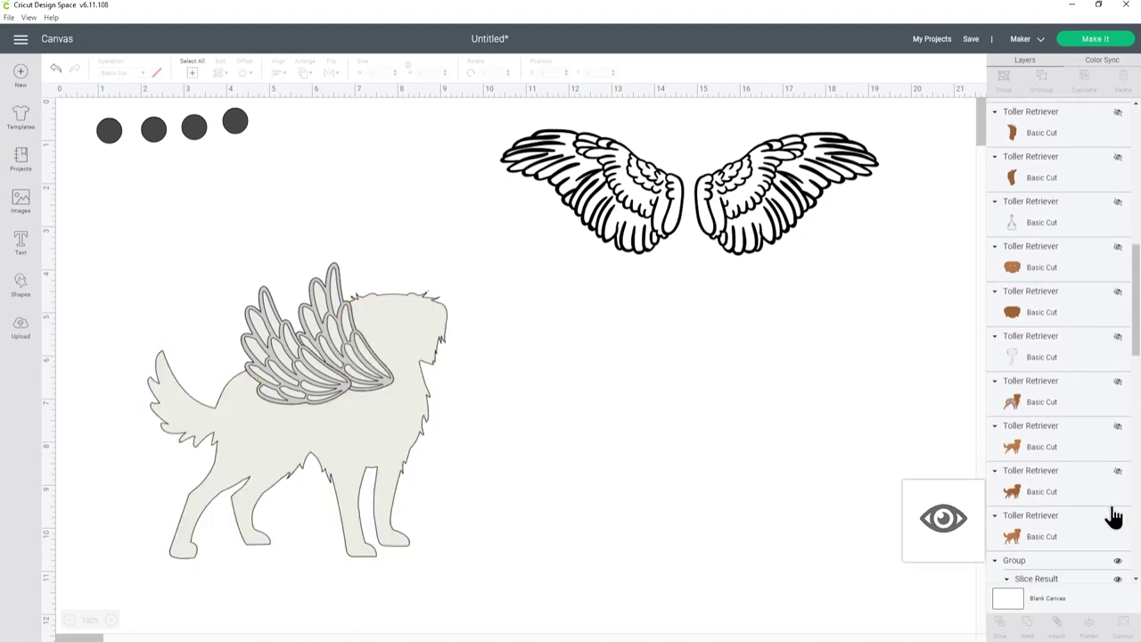
Step: Hide the front wing group so only the back wing and off-white silhouette are showing
scroll(1078, 481, "down", 4)
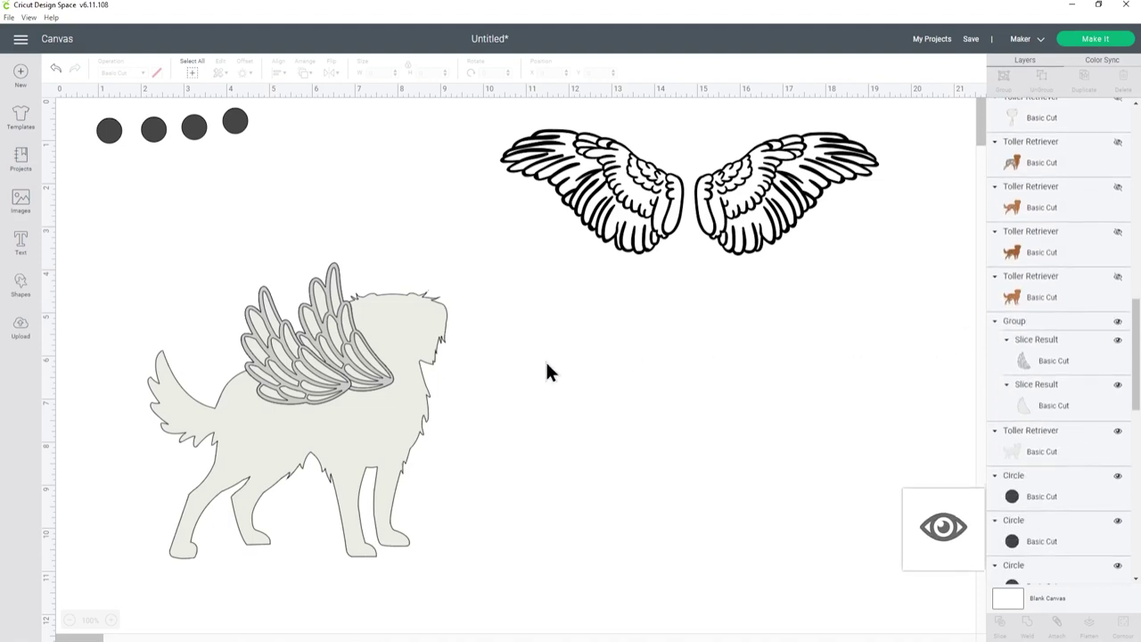
scroll(1092, 329, "up", 3)
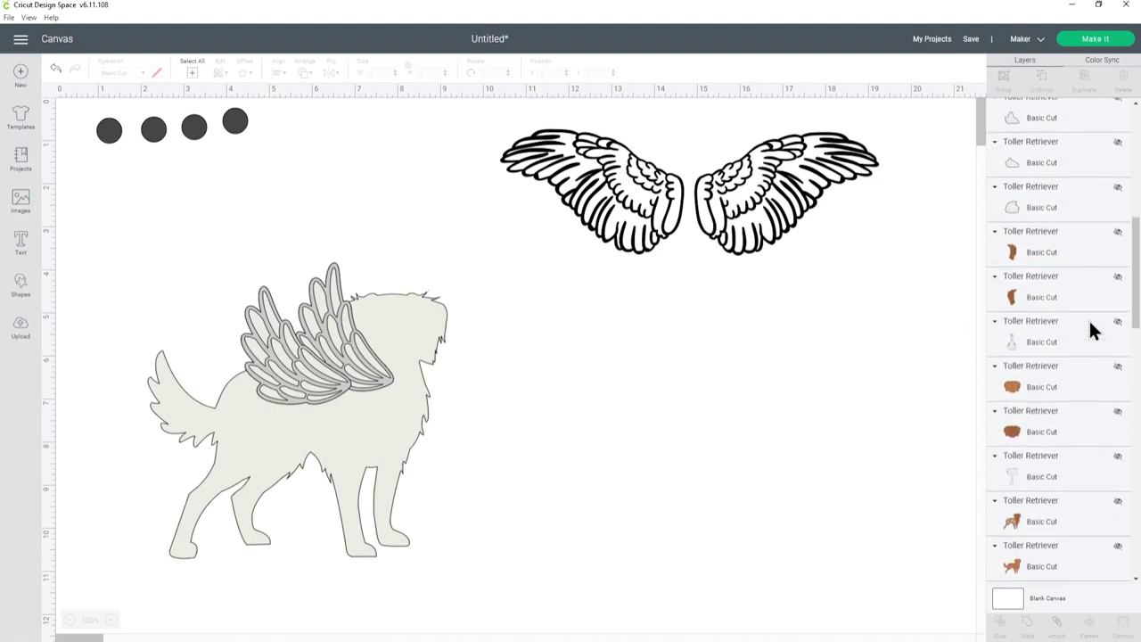
scroll(1091, 330, "up", 5)
left_click(1117, 107)
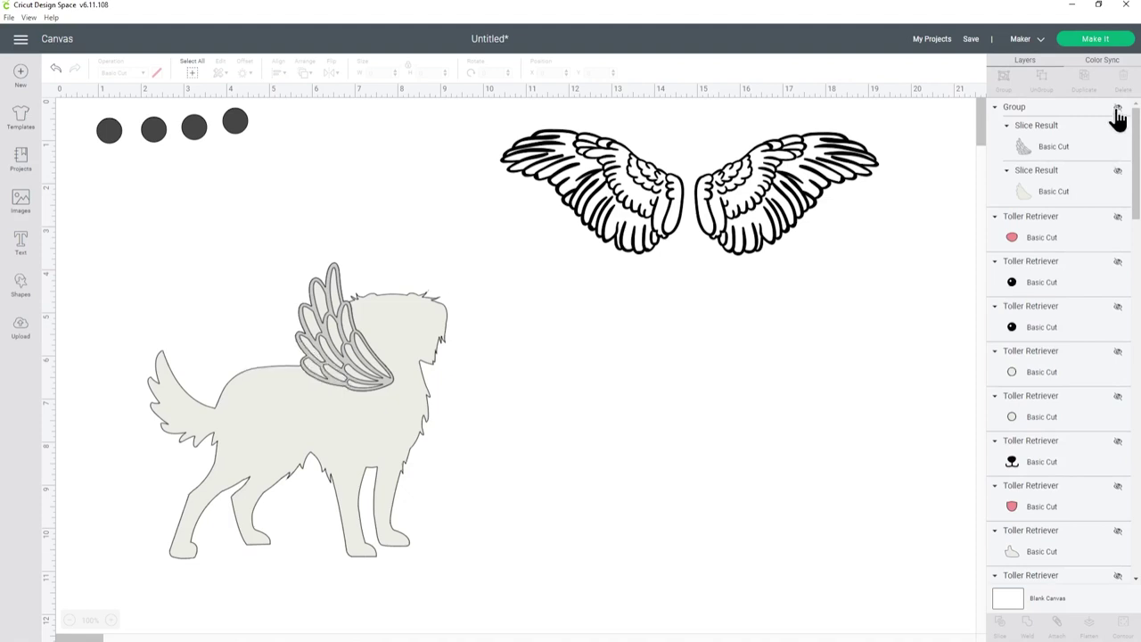
Step: Ungroup the back wing and hide its grey feather detail layer
scroll(1059, 294, "down", 10)
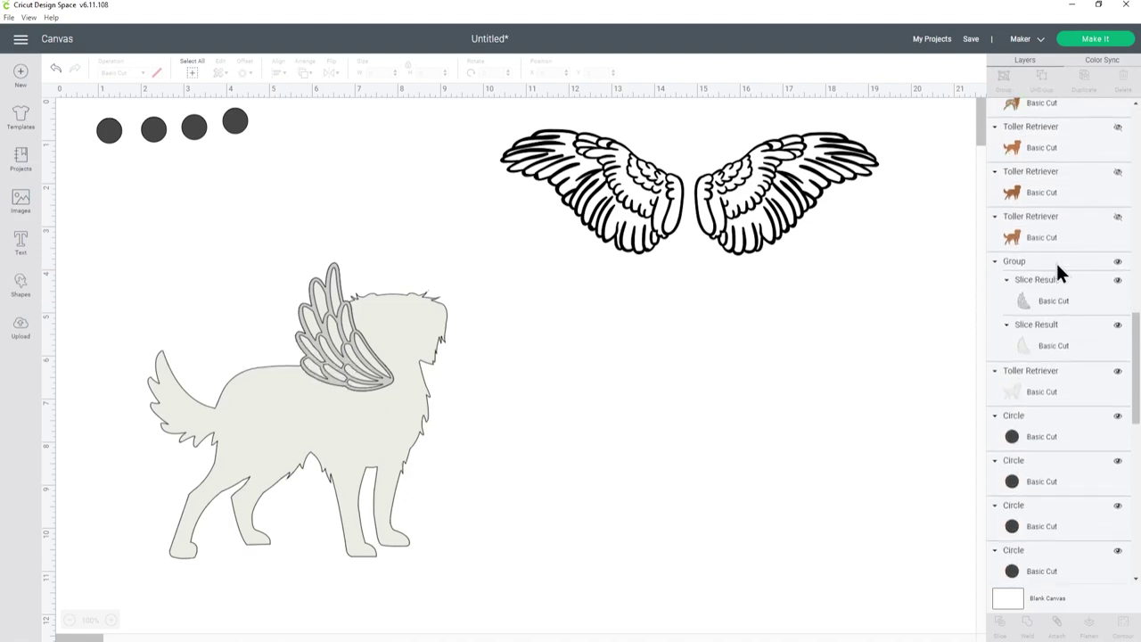
left_click(1054, 261)
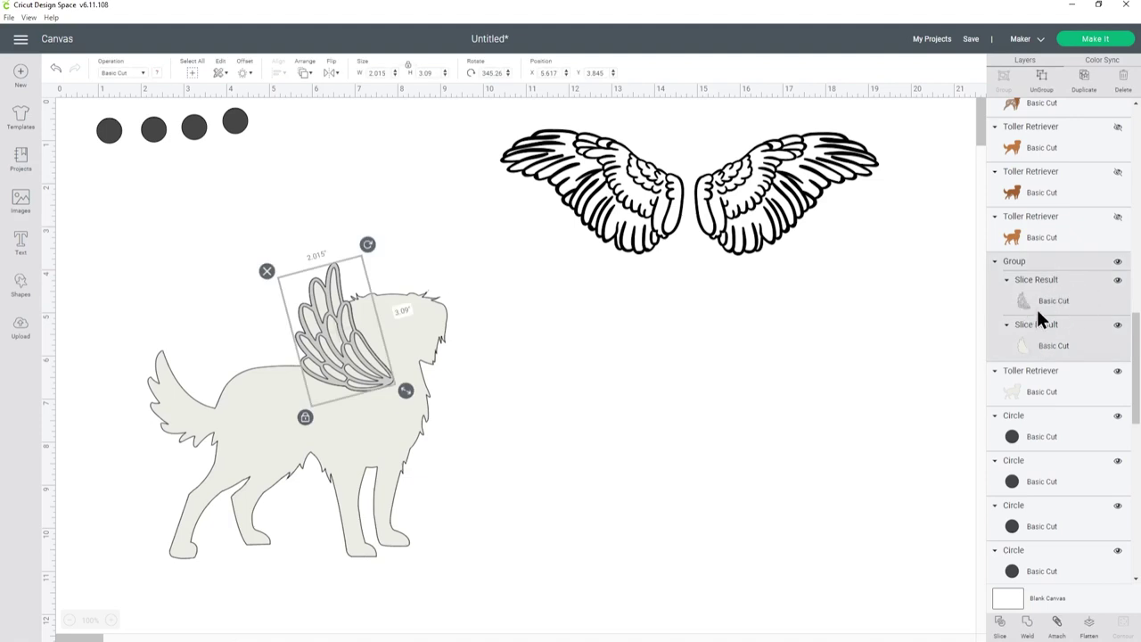
left_click(1041, 89)
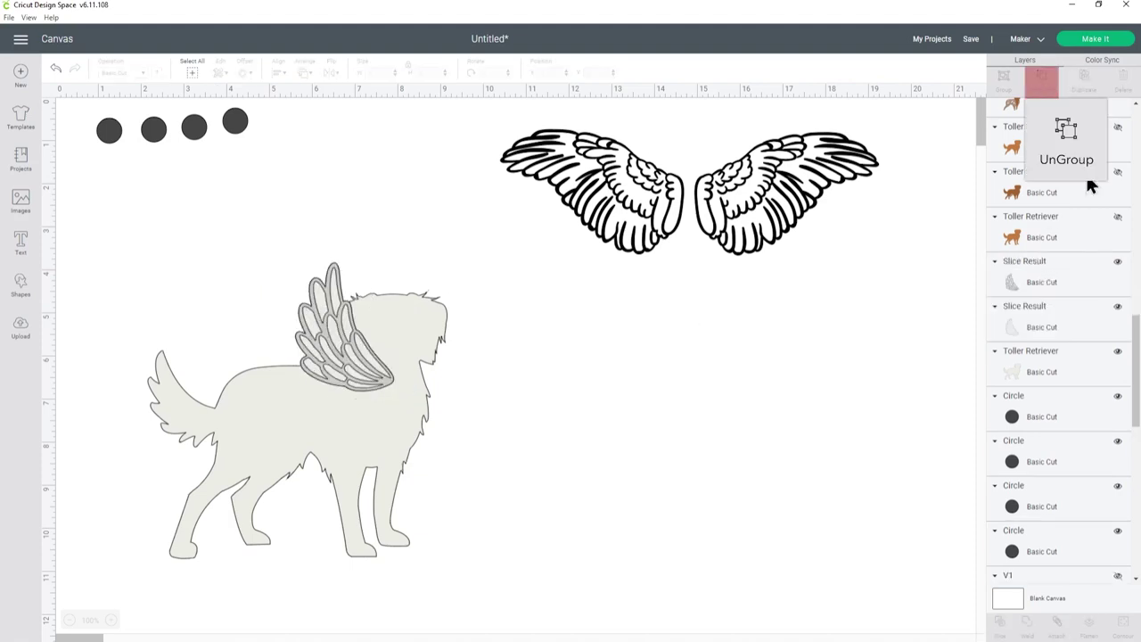
left_click(1118, 261)
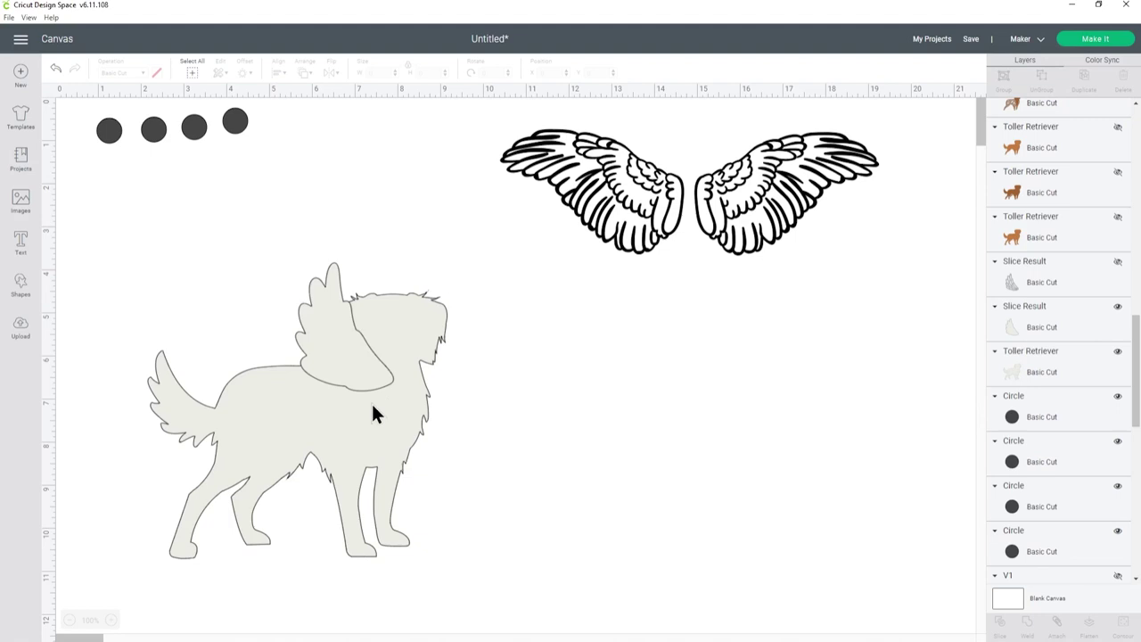
Step: Weld the back wing's off-white base to the off-white Toller Retriever silhouette
left_click(1045, 371)
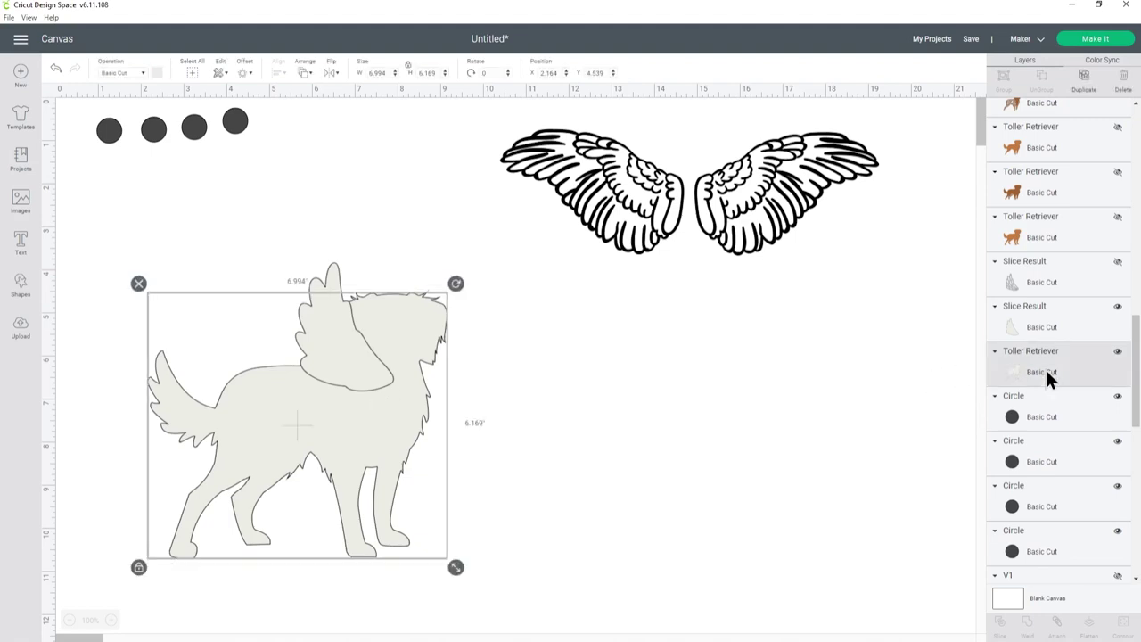
left_click(1048, 322, "shift")
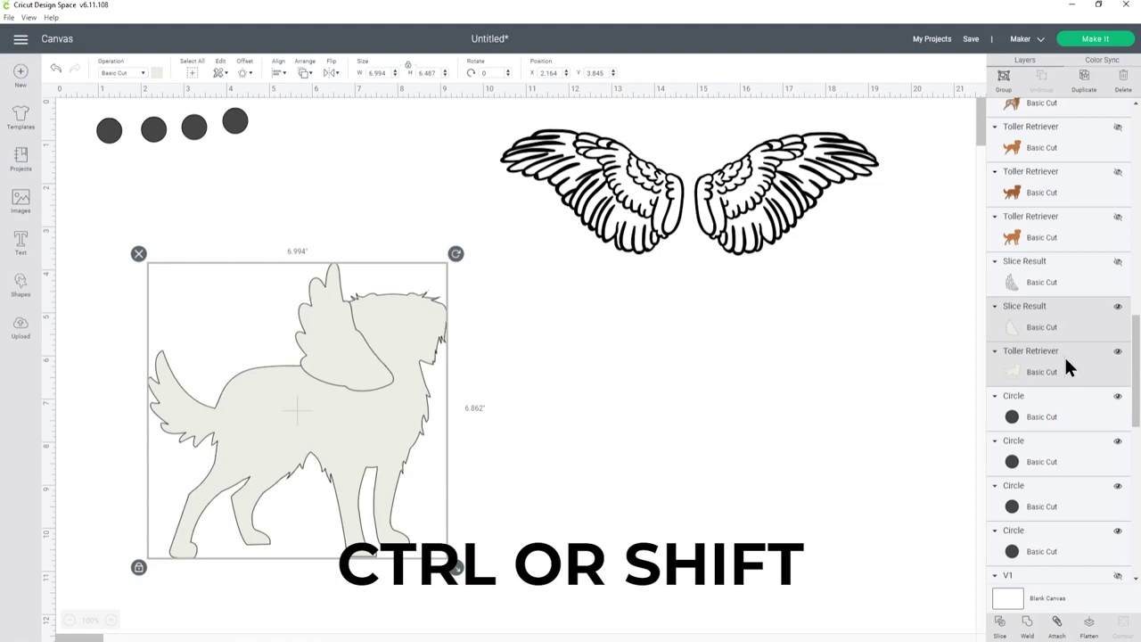
left_click(1026, 626)
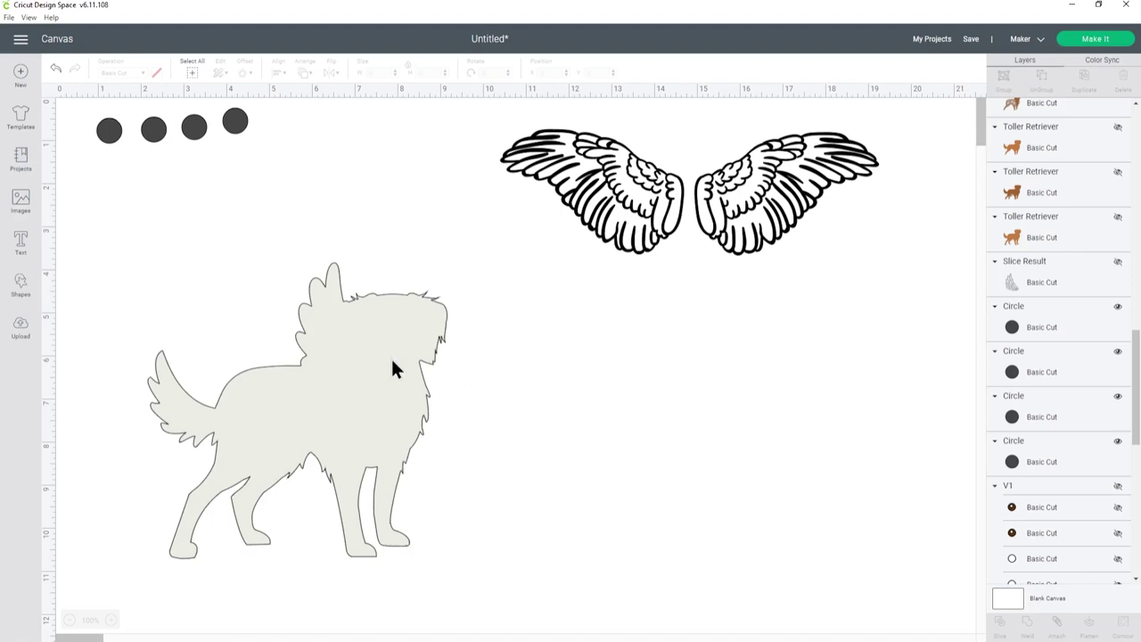
Step: Move the welded silhouette layer directly beneath the back wing's grey feather layer and show that feather layer again
scroll(1032, 208, "up", 10)
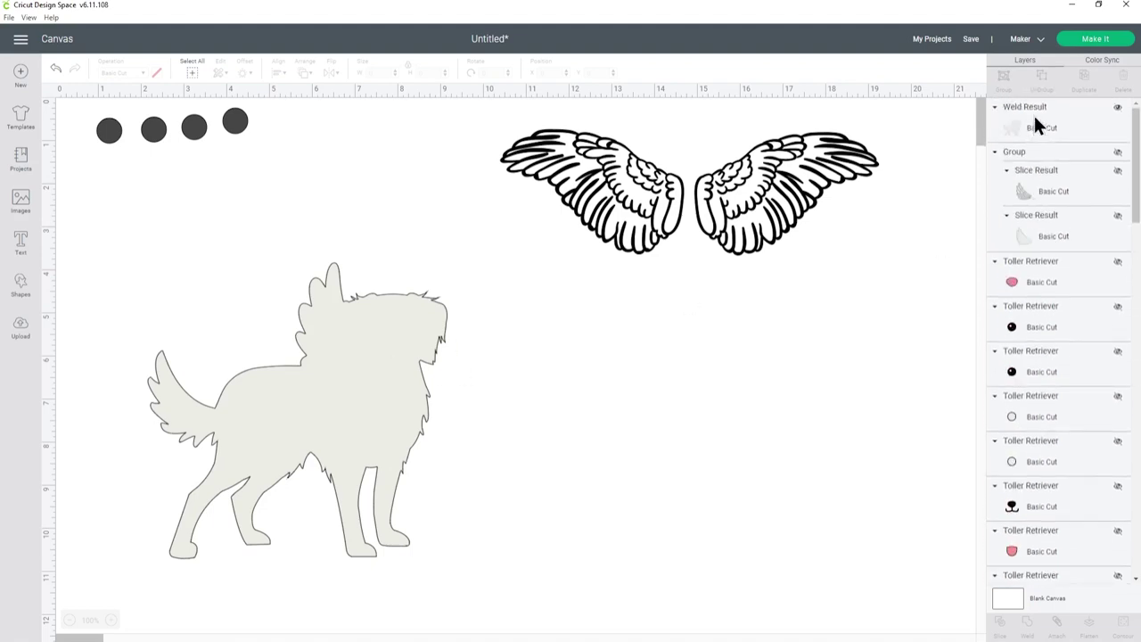
left_click_drag(1046, 139, 1023, 507)
left_click_drag(1038, 352, 1041, 383)
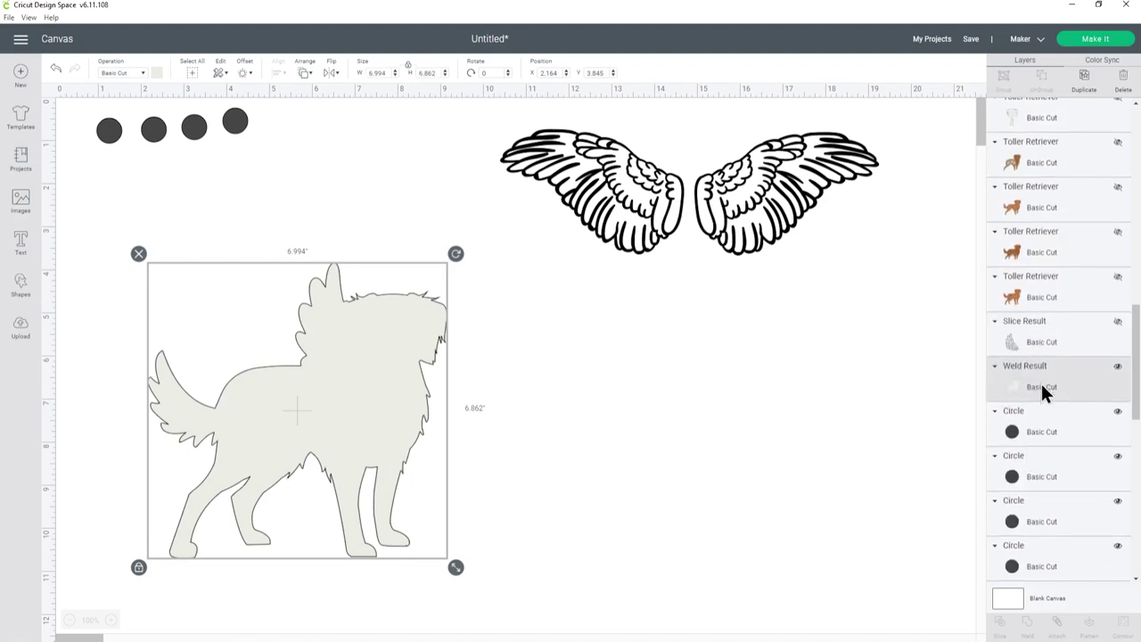
left_click(1118, 323)
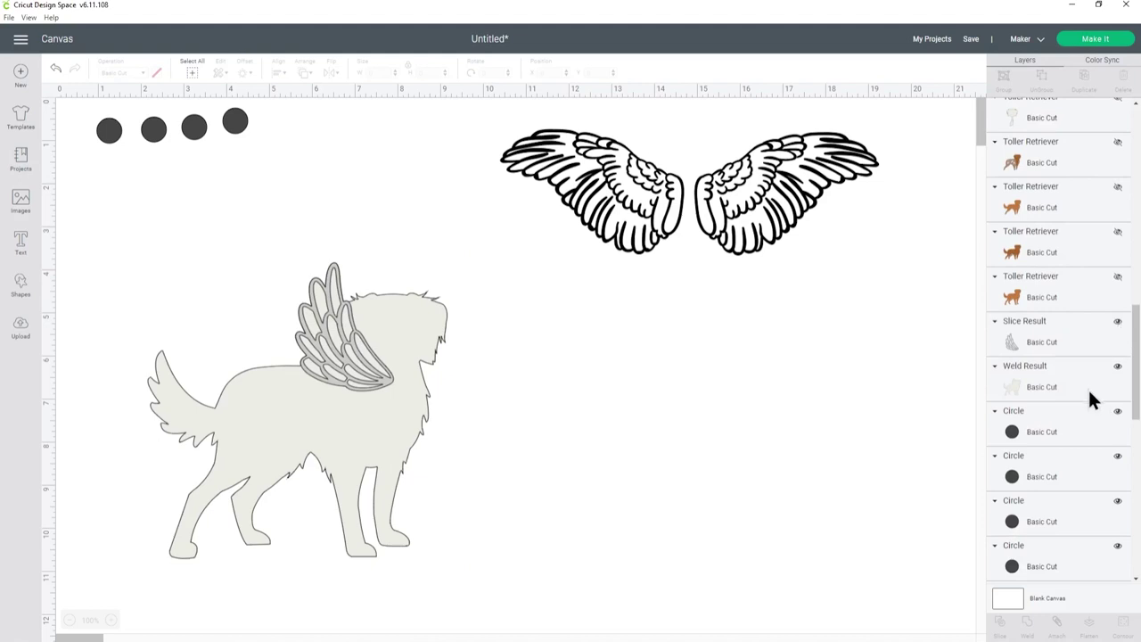
left_click(1038, 331)
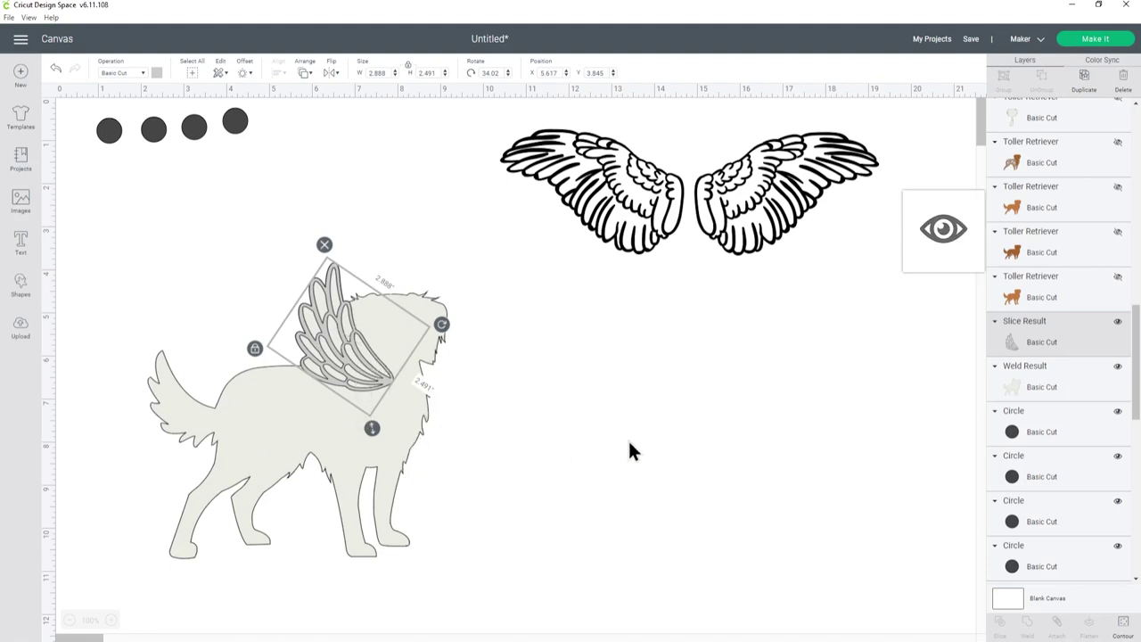
Step: Show the four brown body layers again, including the mandala-patterned one
left_click(1118, 277)
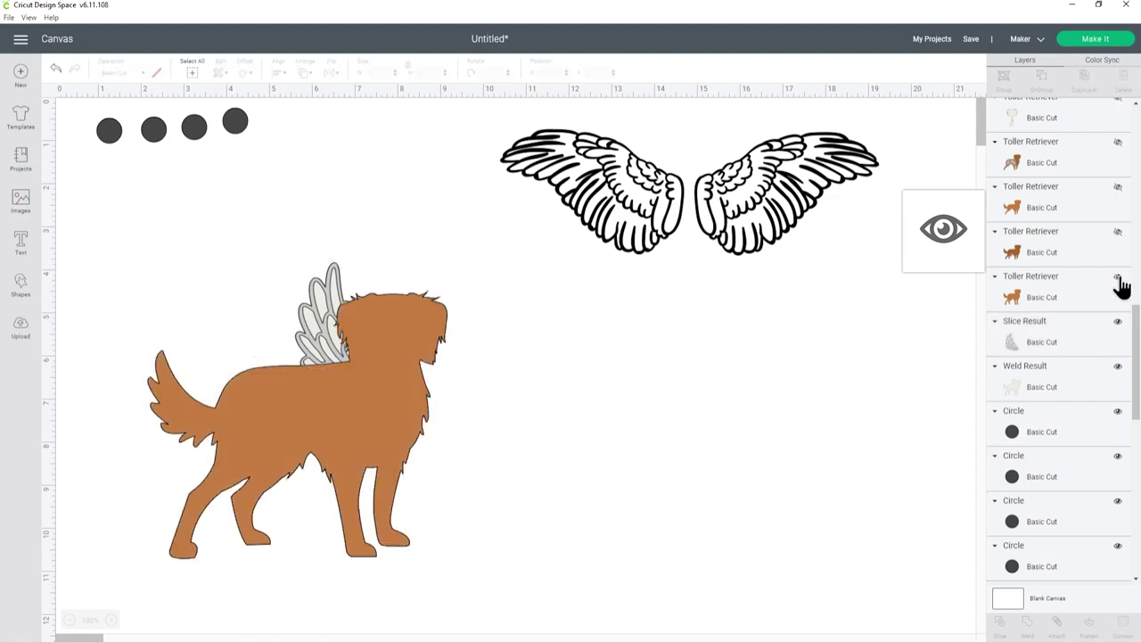
left_click(1117, 231)
scroll(1112, 299, "up", 2)
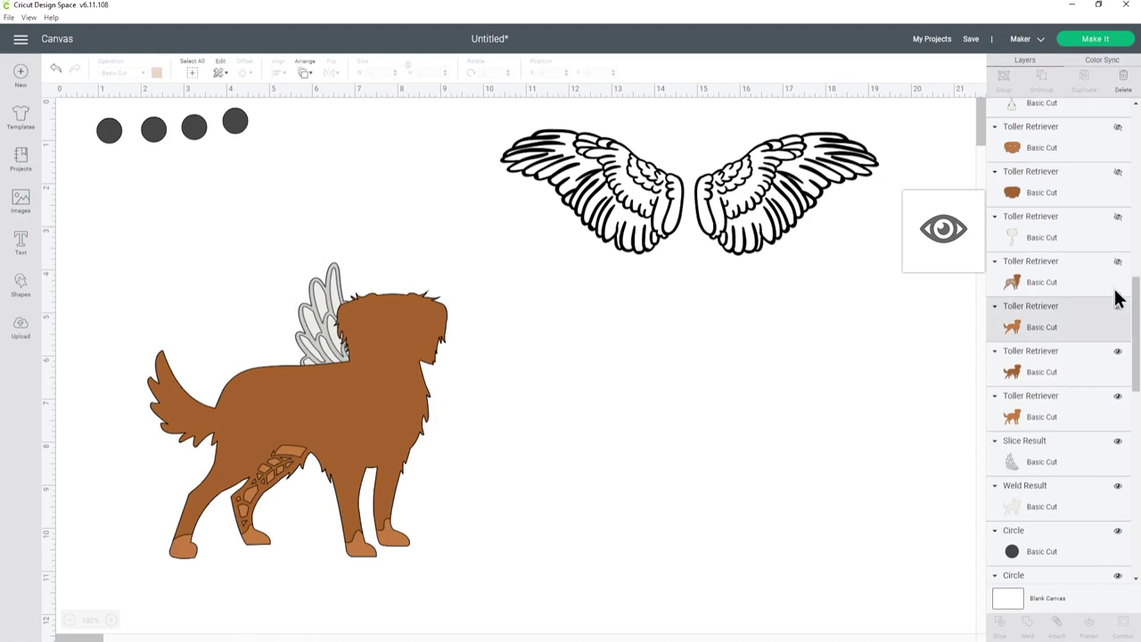
left_click(1117, 261)
left_click(1117, 306)
Step: Show the white chest, both head layers, the white face marking and both ears again
scroll(1120, 313, "up", 2)
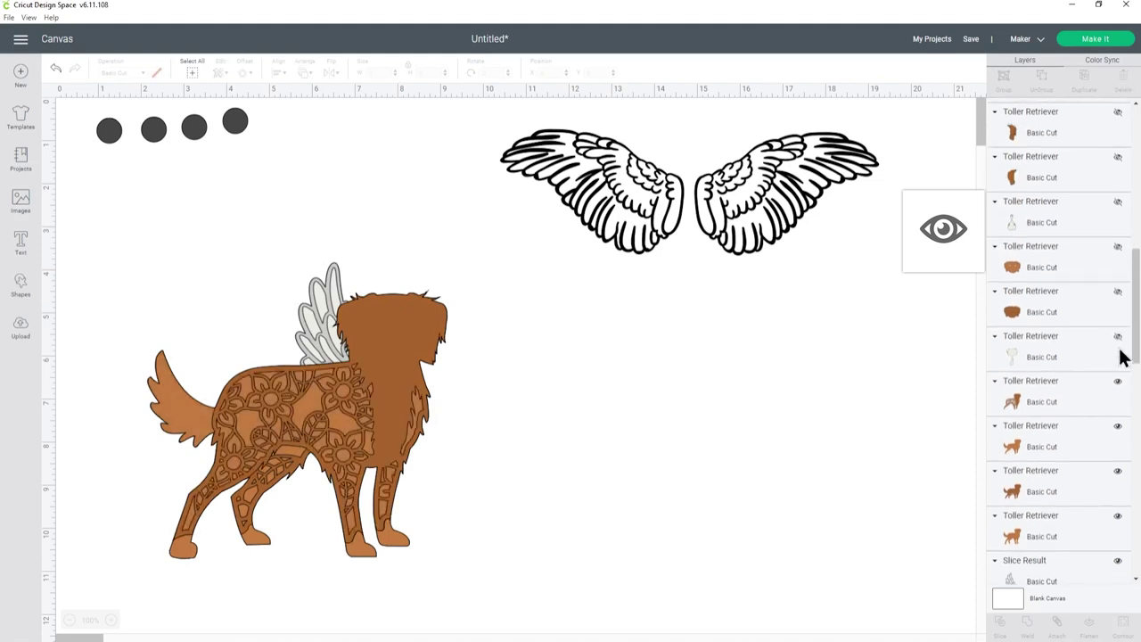
left_click(1118, 334)
left_click(1117, 289)
left_click(1117, 246)
scroll(1118, 258, "up", 2)
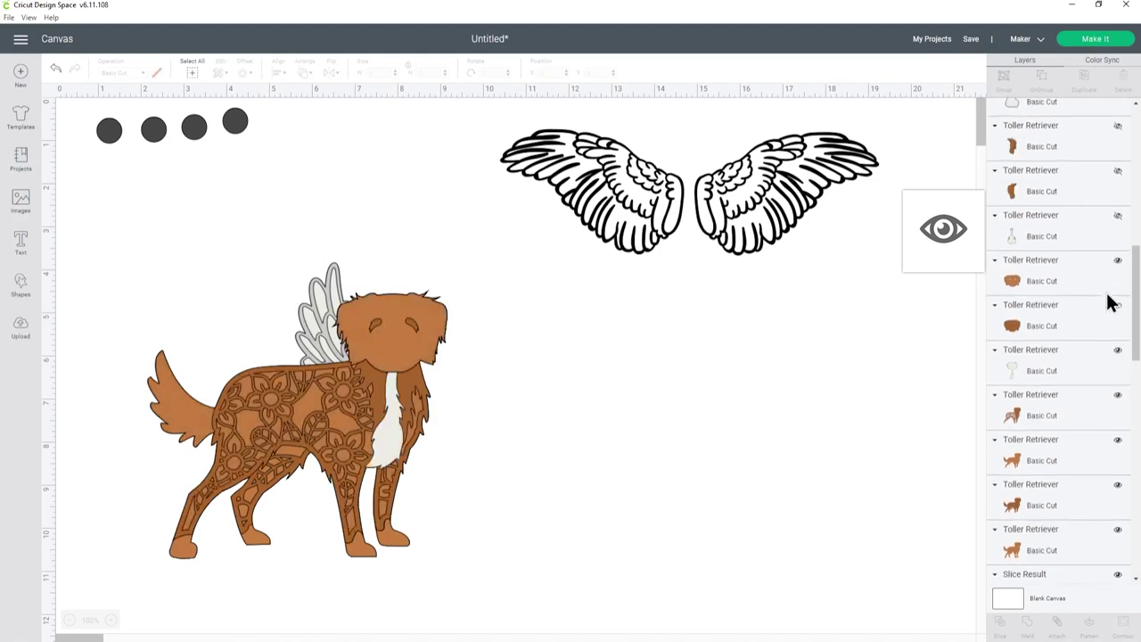
left_click(1118, 261)
left_click(1119, 218)
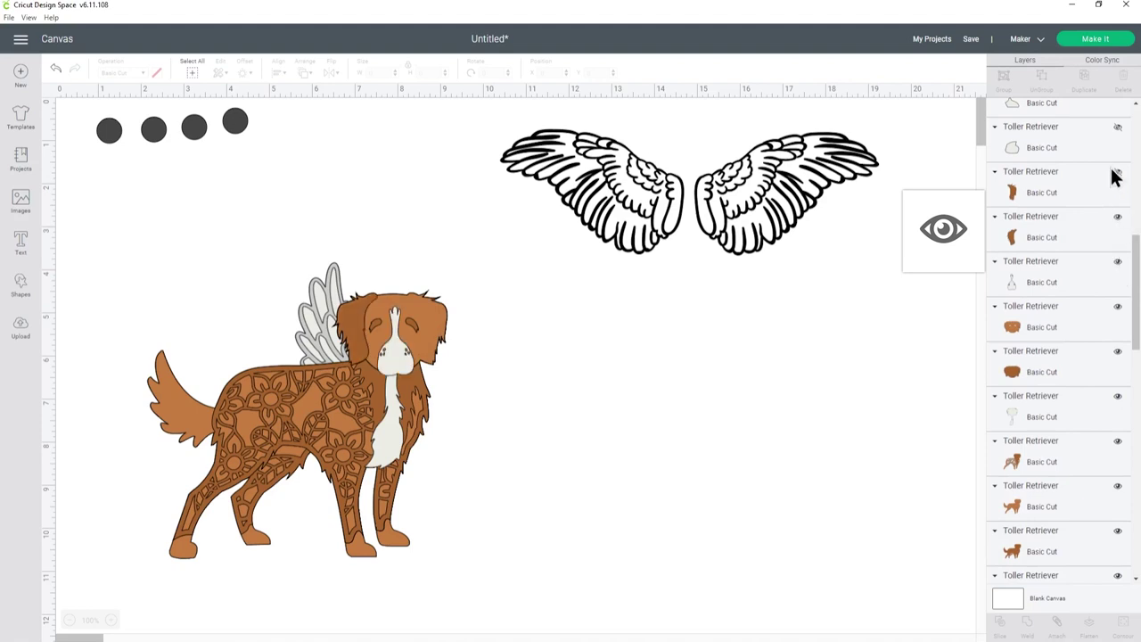
left_click(1118, 171)
Step: Show the four white paw layers again
scroll(1077, 277, "up", 4)
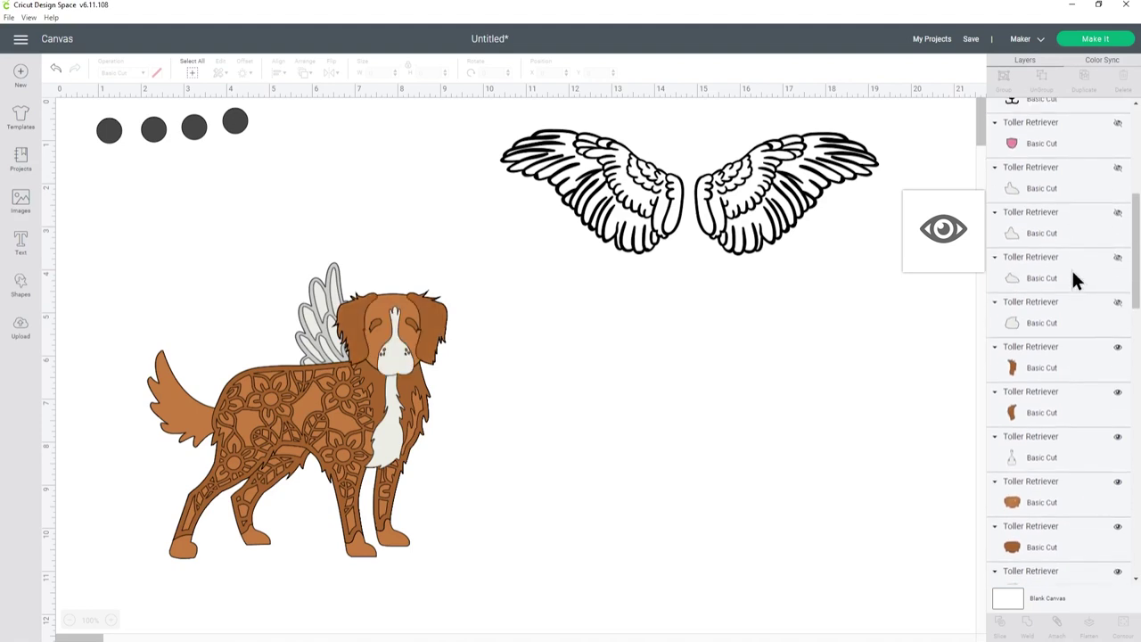
left_click(1118, 306)
left_click(1118, 261)
left_click(1117, 217)
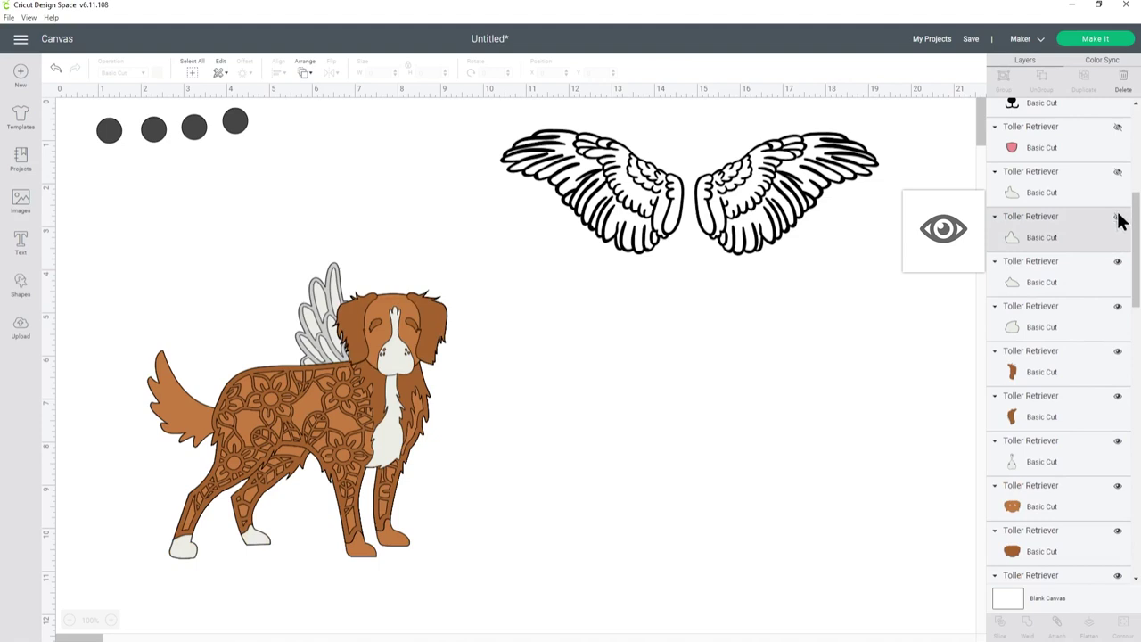
left_click(1117, 216)
left_click(1117, 172)
Step: Show the tongue, mouth, eyes, nose and front wing layers again
scroll(1055, 284, "up", 2)
scroll(1087, 268, "up", 1)
left_click(1118, 246)
left_click(1118, 201)
scroll(1098, 239, "up", 4)
left_click(1118, 336)
left_click(1118, 292)
left_click(1117, 247)
left_click(1118, 204)
left_click(1117, 158)
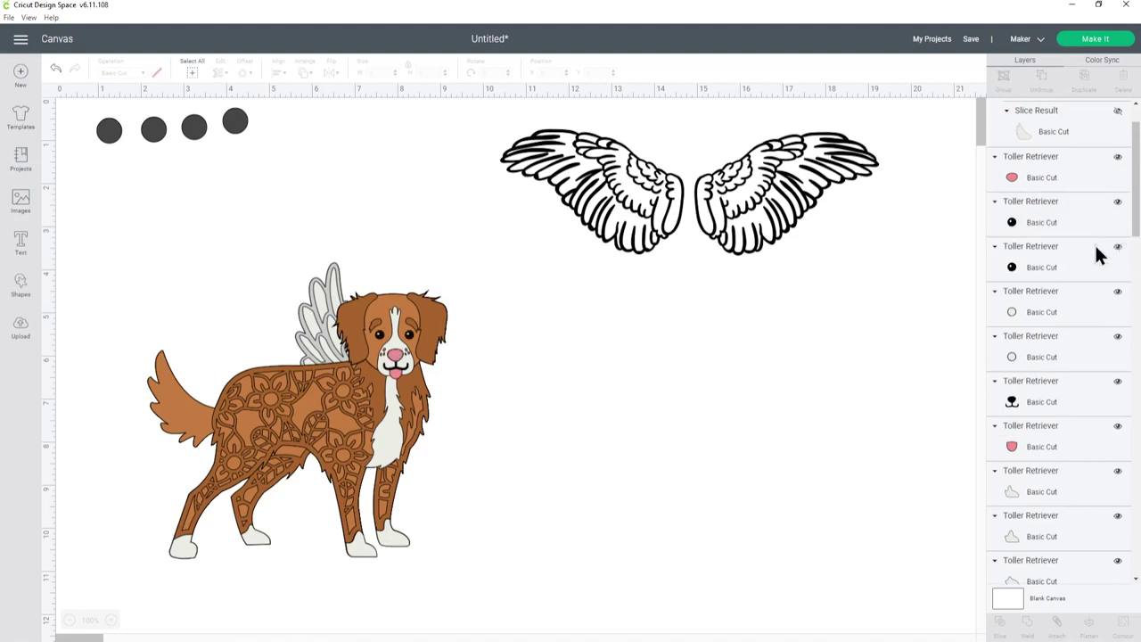
scroll(1098, 259, "up", 1)
left_click(1117, 125)
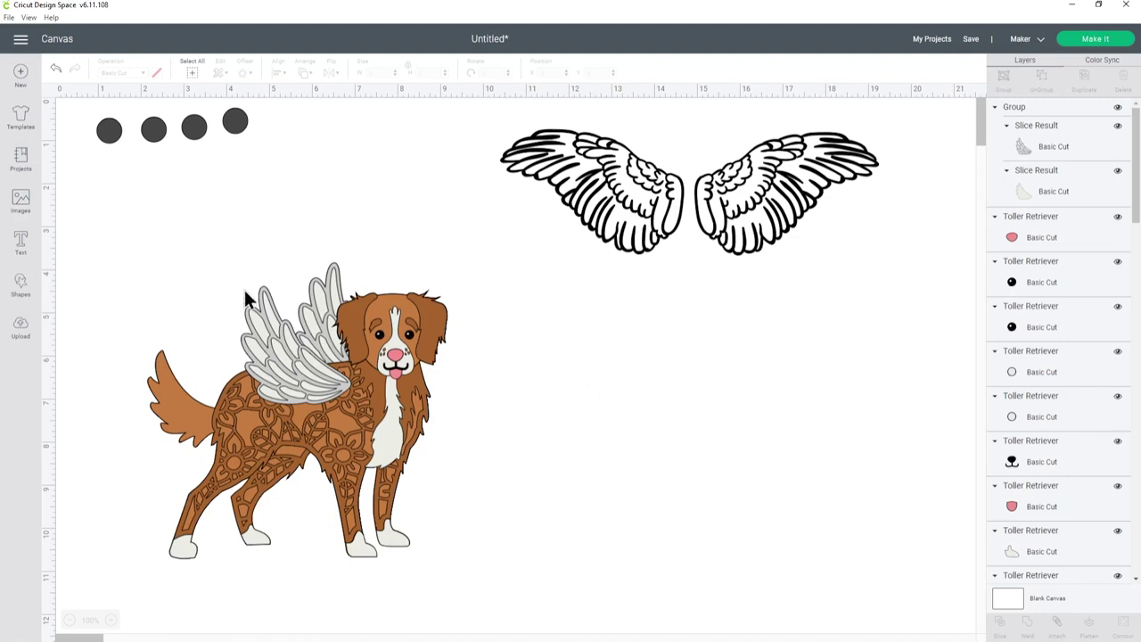
Step: Group all layers of the winged dog and move the group slightly up and left, to about X 1.8, Y 3.17
left_click_drag(113, 235, 484, 587)
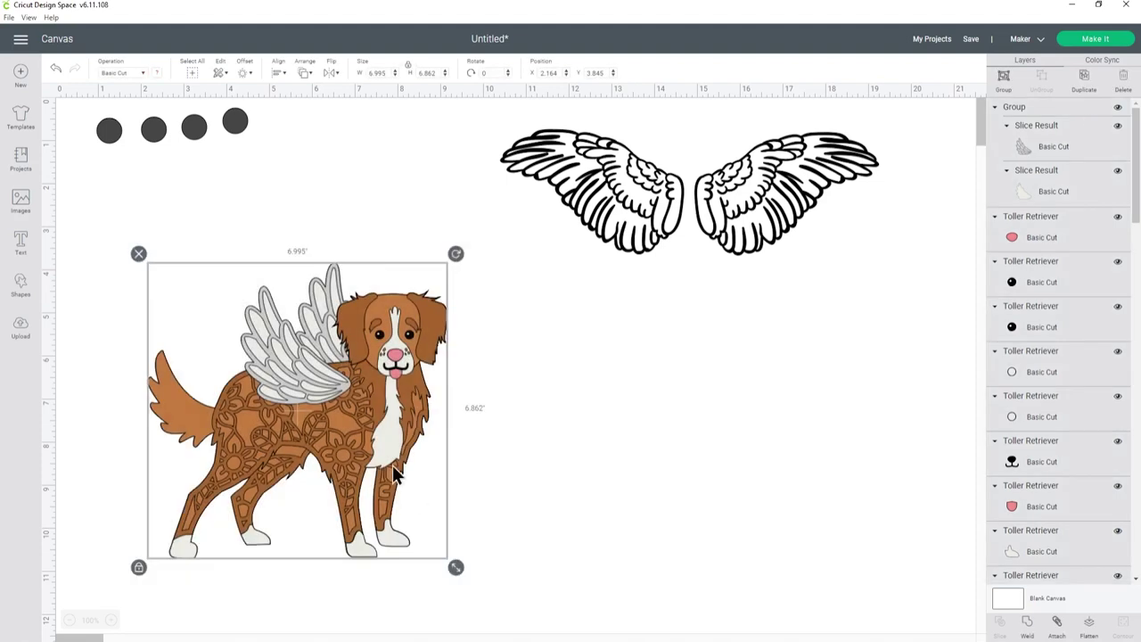
left_click(1007, 94)
left_click_drag(358, 359, 343, 330)
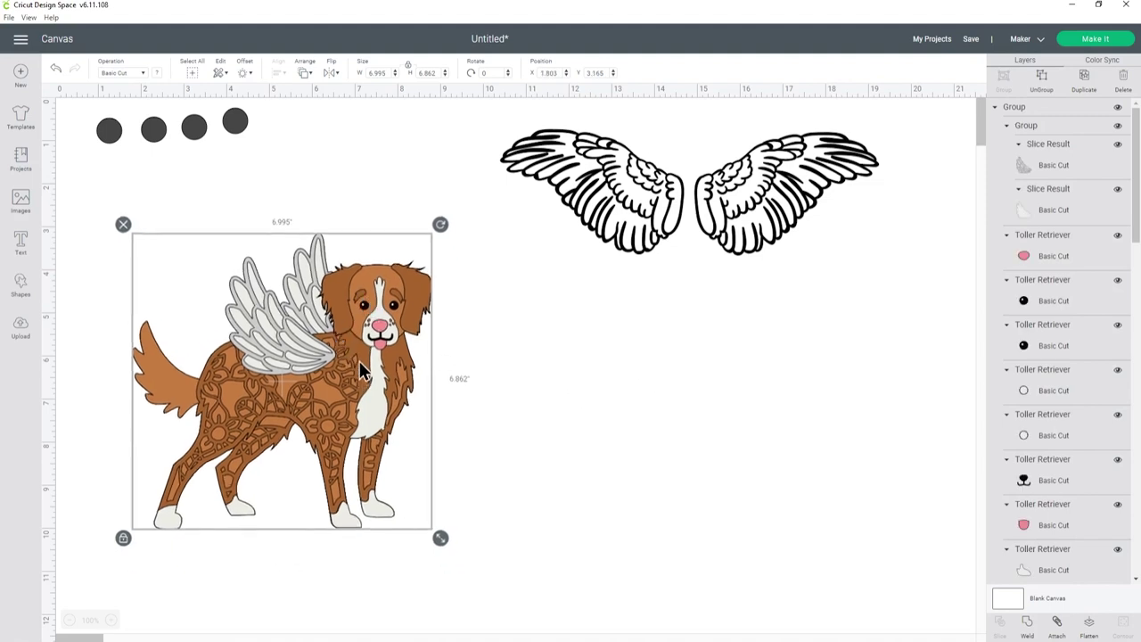
Step: Set the winged dog group's width to 7.5 inches and move it to about X 1.4, Y 2.86
left_click_drag(387, 73, 368, 78)
key("Return")
left_click_drag(439, 374, 420, 361)
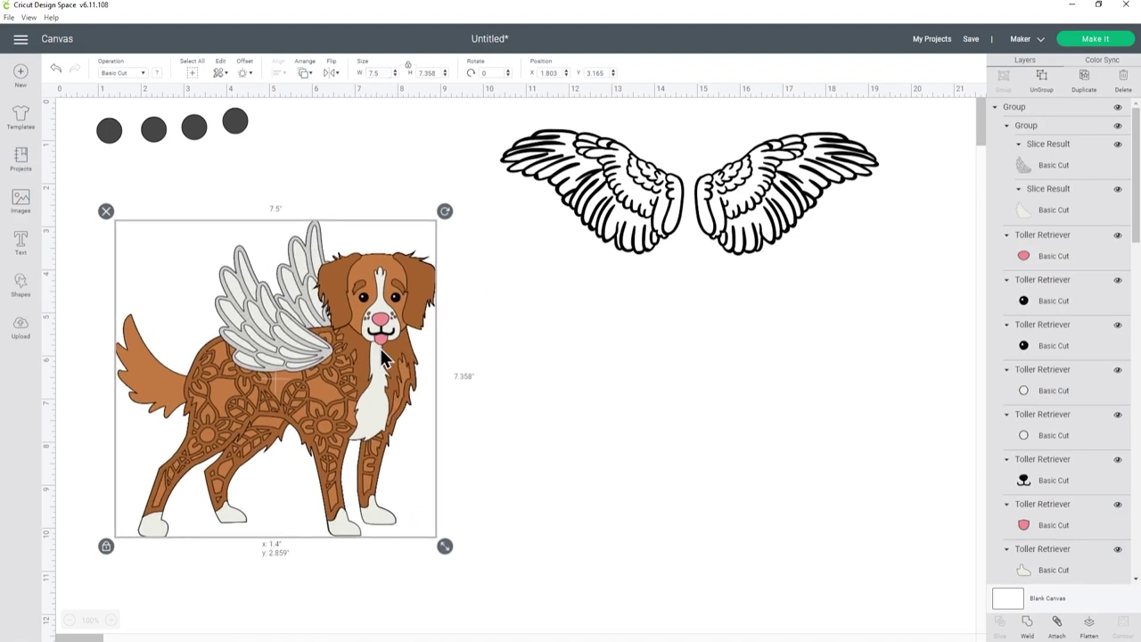
Step: Place the rightmost circle by the wing tip, bring it to the front, and return it to the row of circles
left_click_drag(235, 121, 232, 241)
left_click(304, 73)
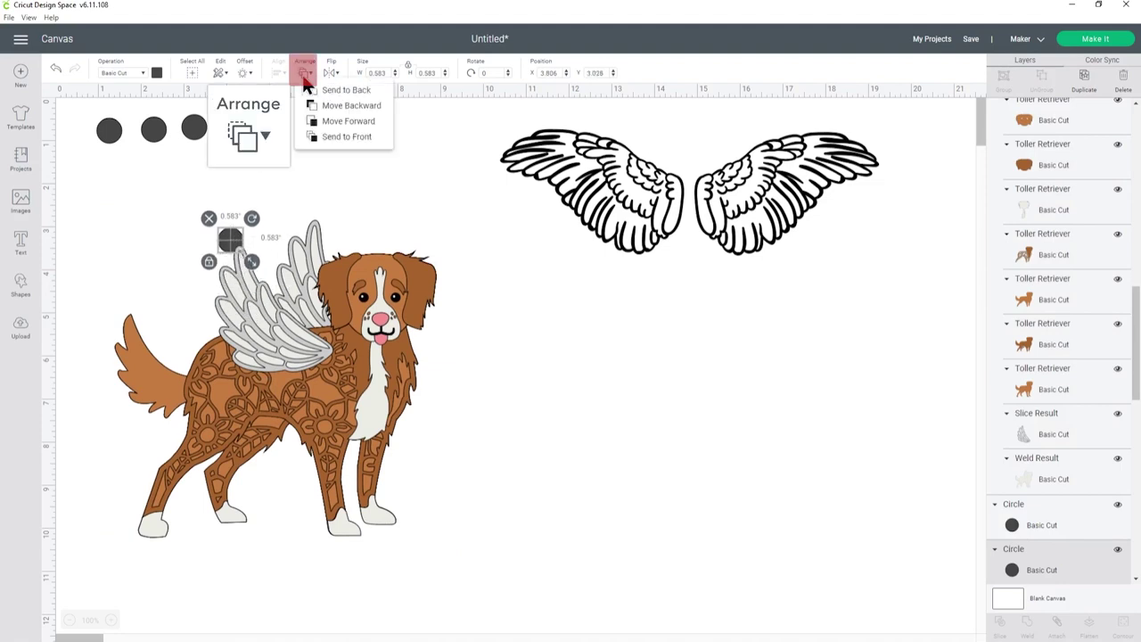
left_click(323, 138)
left_click_drag(238, 241, 233, 128)
left_click(250, 308)
left_click(474, 368)
left_click(387, 169)
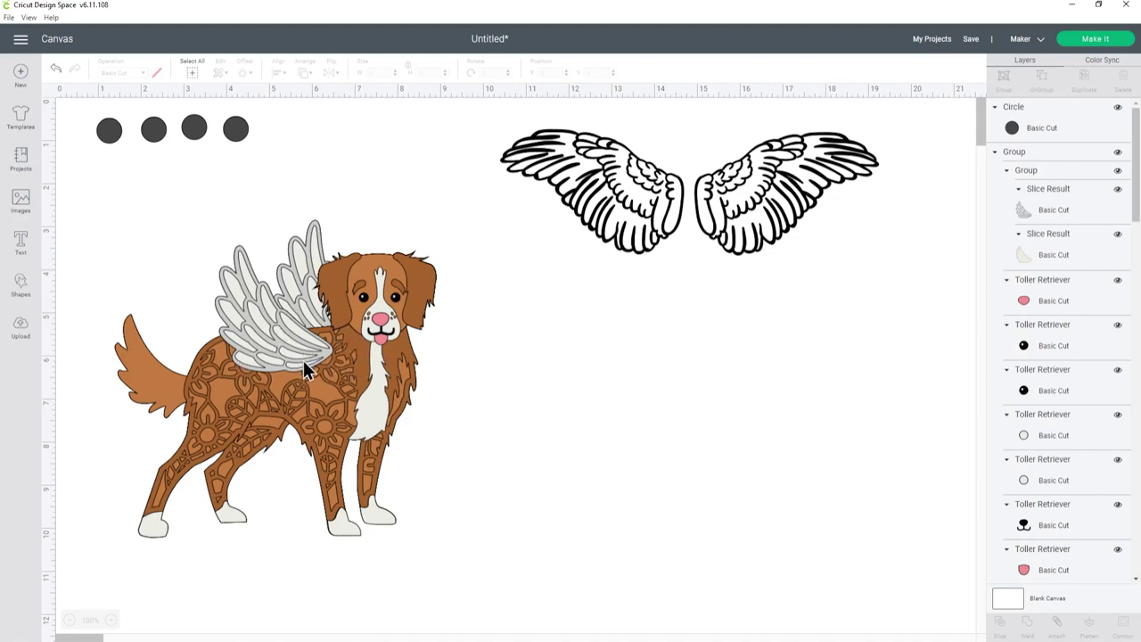
Step: Hide the back wing slice and the welded backing silhouette to check the design without them, and show both again
scroll(1047, 245, "down", 10)
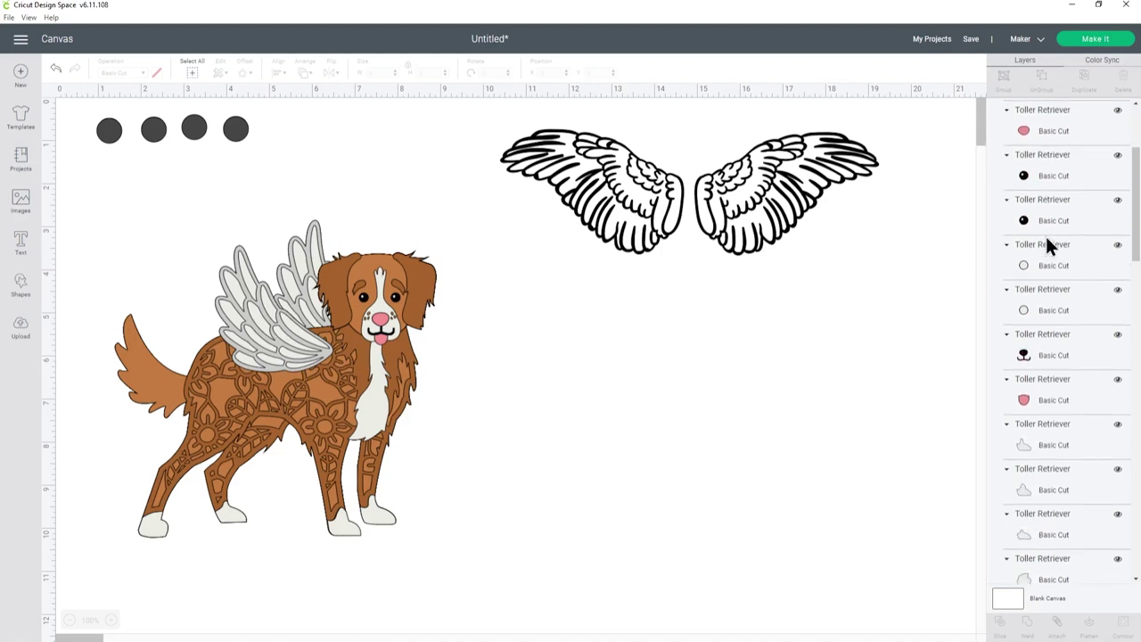
scroll(1047, 246, "down", 4)
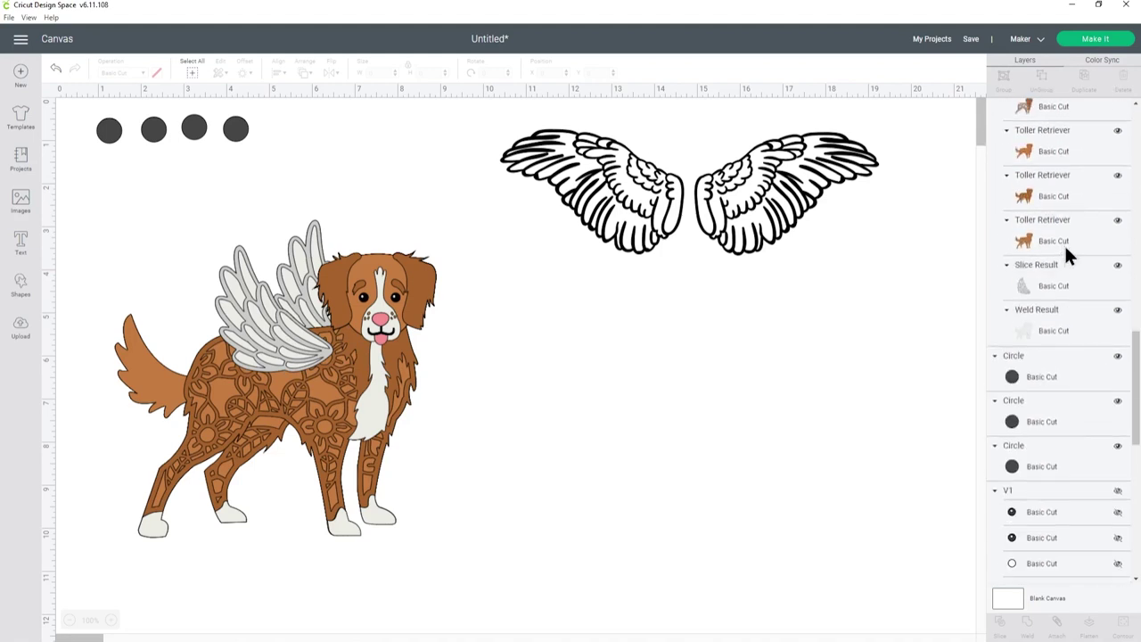
left_click(1119, 267)
left_click(1117, 311)
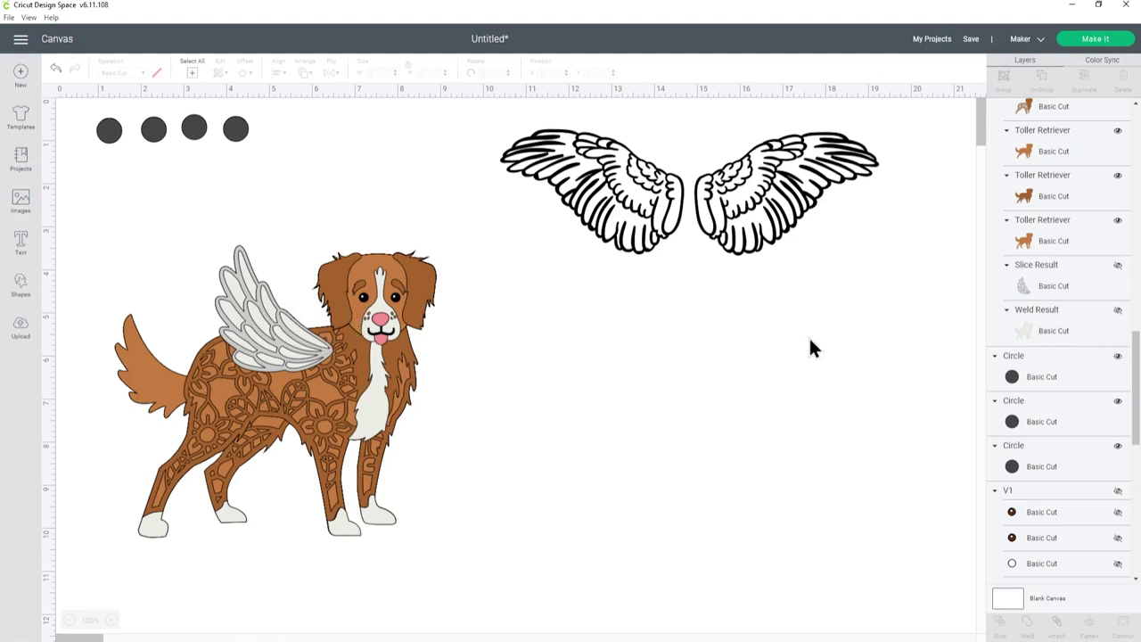
left_click(1119, 267)
left_click(1118, 311)
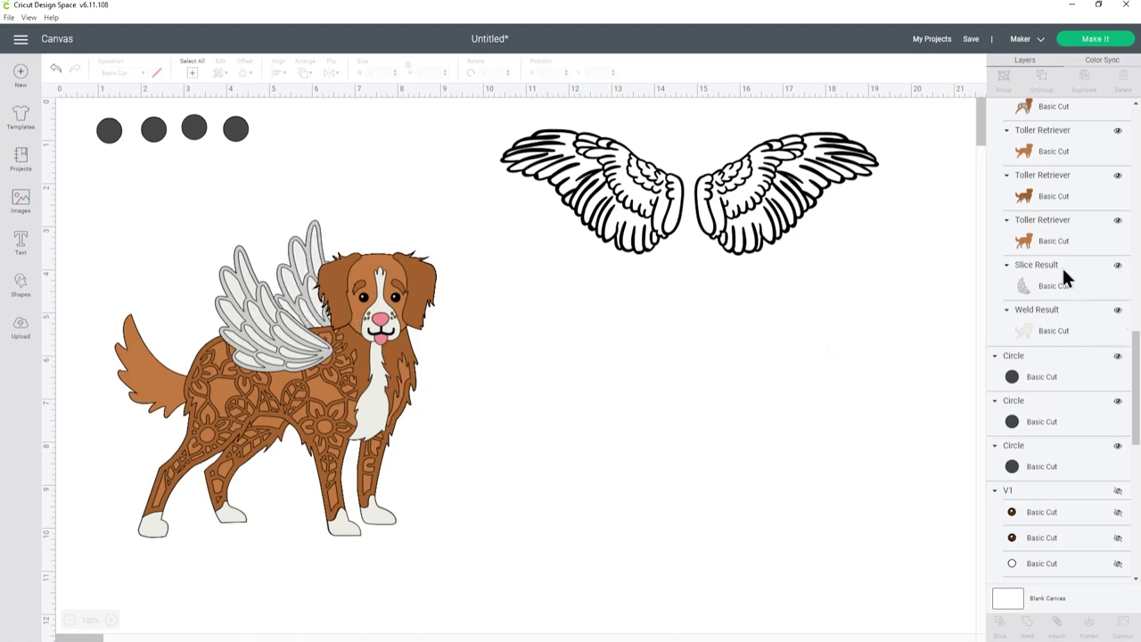
scroll(1054, 162, "up", 1)
scroll(1052, 165, "up", 5)
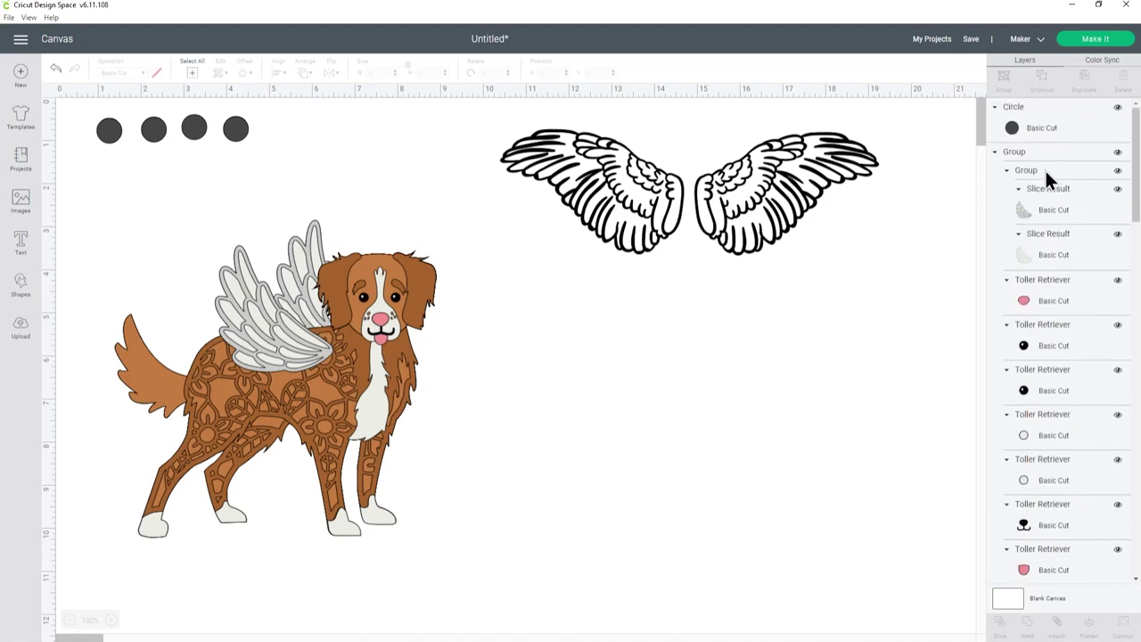
Step: Collapse the winged dog group and group it together with the four circles
left_click(1117, 152)
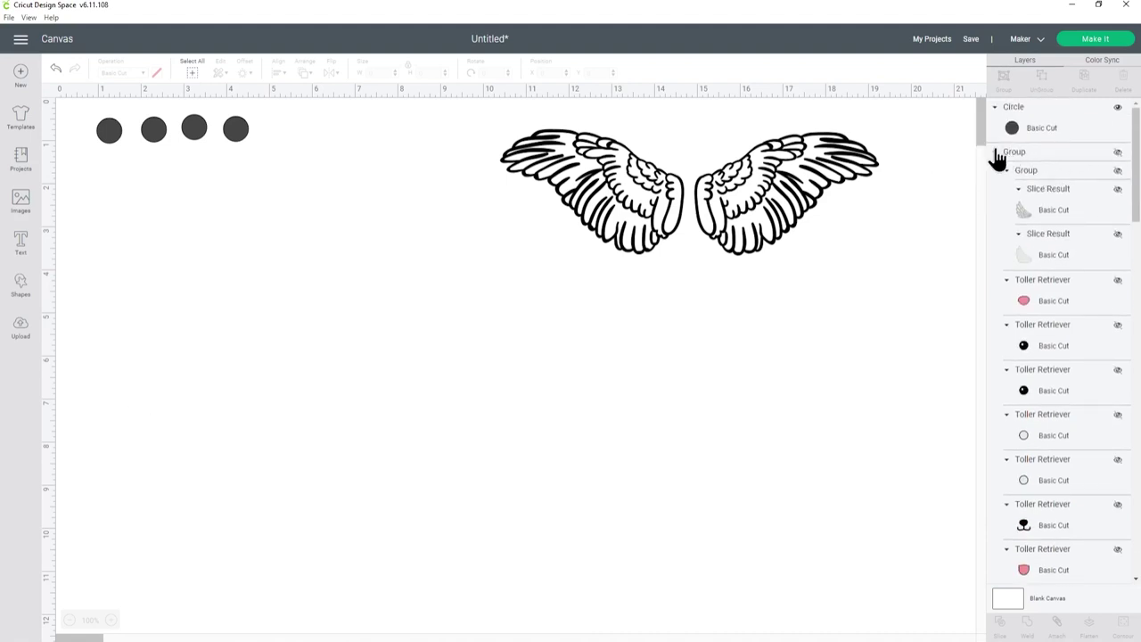
left_click(996, 152)
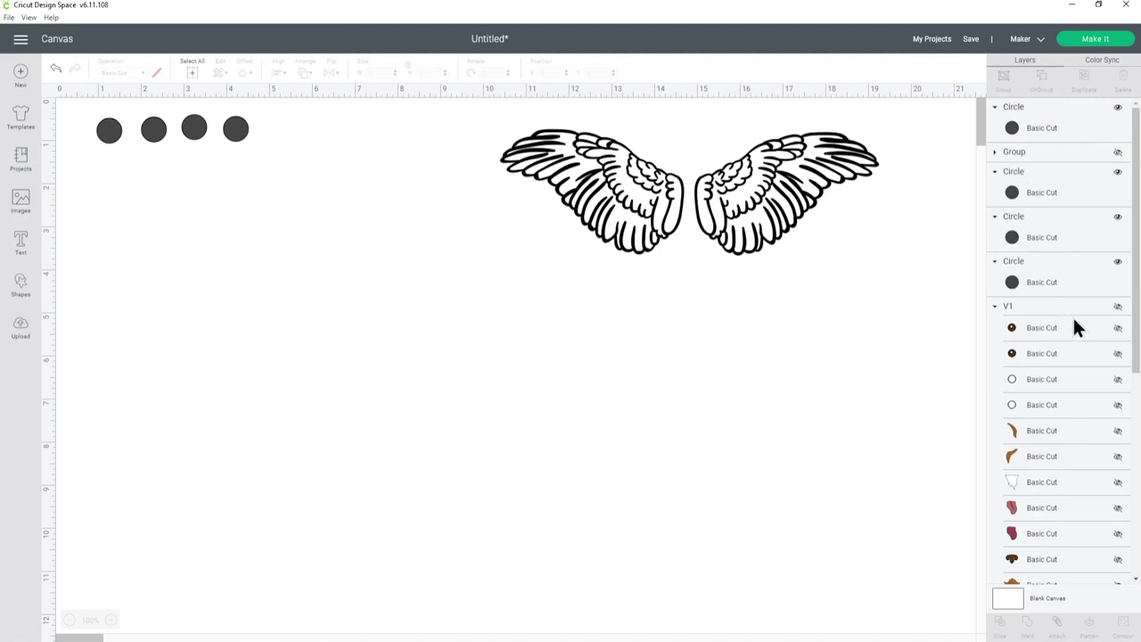
left_click(1118, 152)
left_click_drag(76, 103, 455, 584)
left_click(1003, 79)
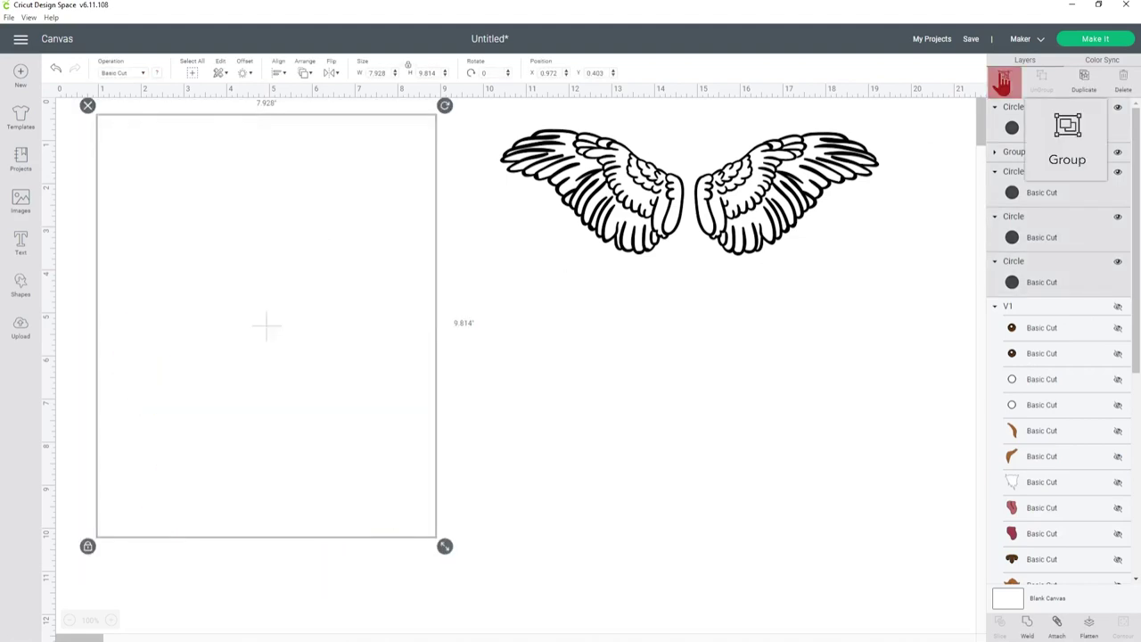
Step: Hide and collapse the combined group, and show the V1 sitting dog
left_click(1118, 107)
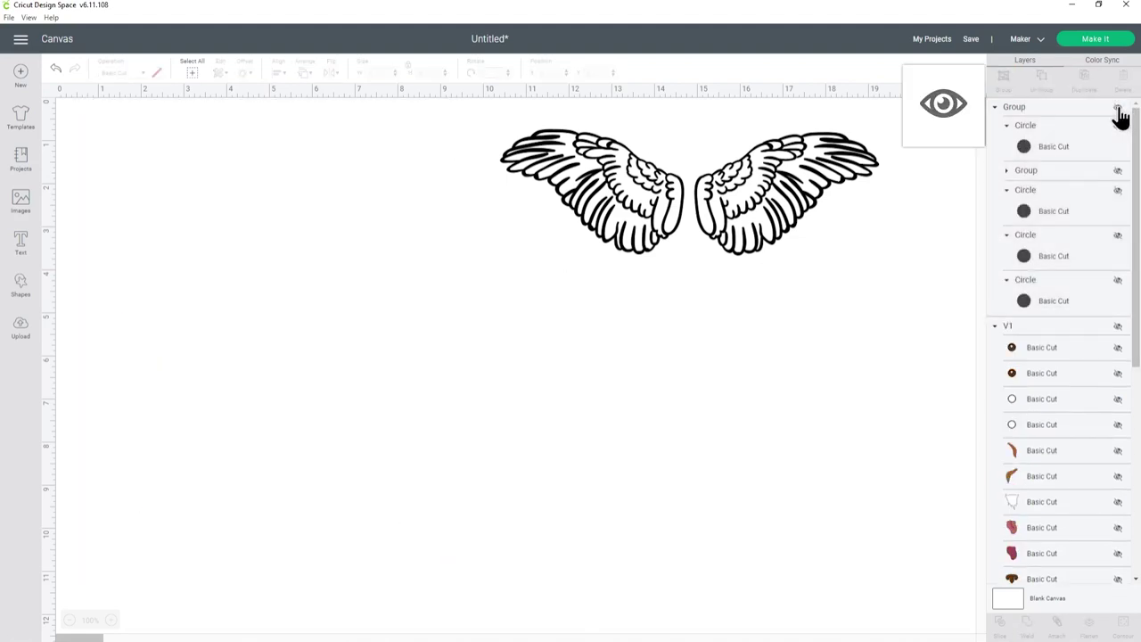
left_click(994, 107)
left_click(1118, 126)
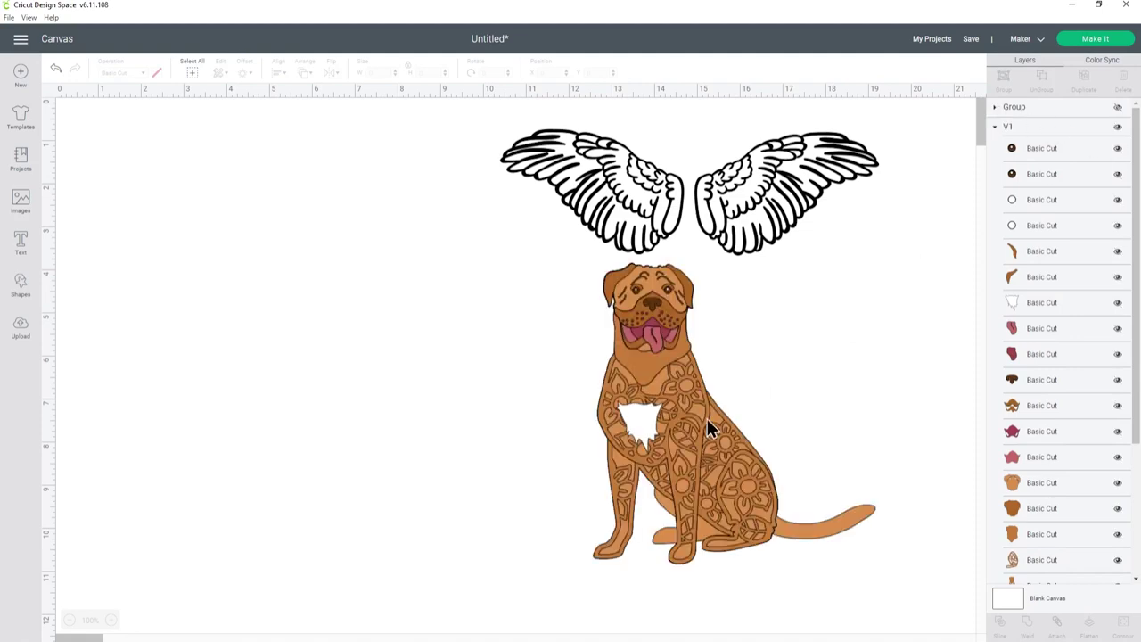
Step: Enlarge the sitting dog to about 8.45 by 8.95 inches and move it to about X 6.1, Y 1.7
left_click_drag(707, 418, 390, 347)
left_click_drag(590, 464, 653, 546)
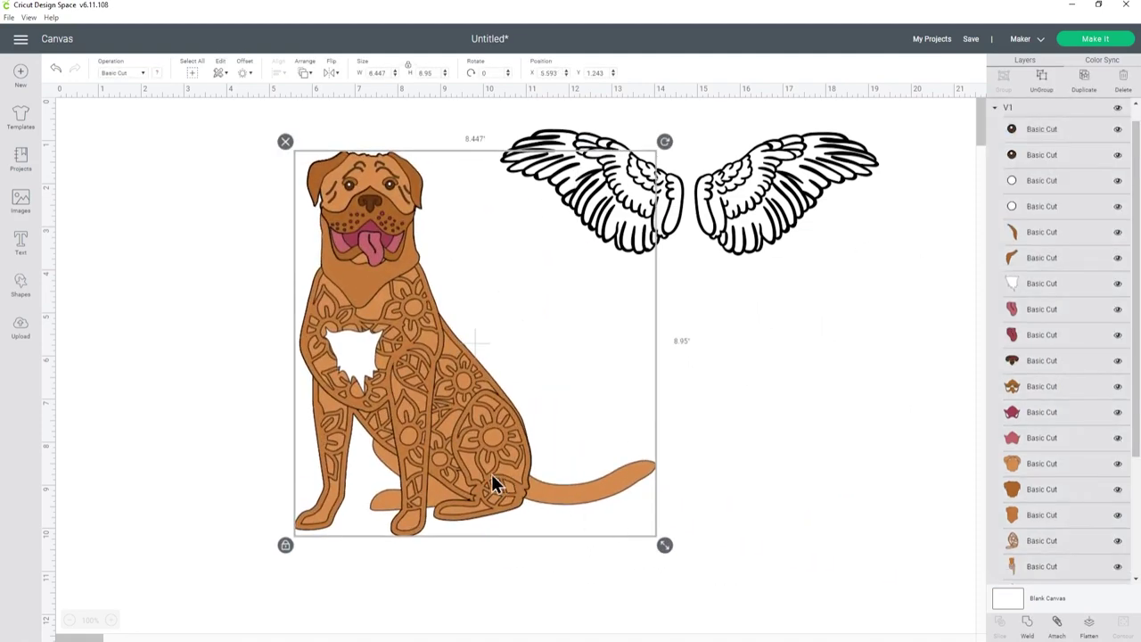
left_click_drag(491, 473, 518, 494)
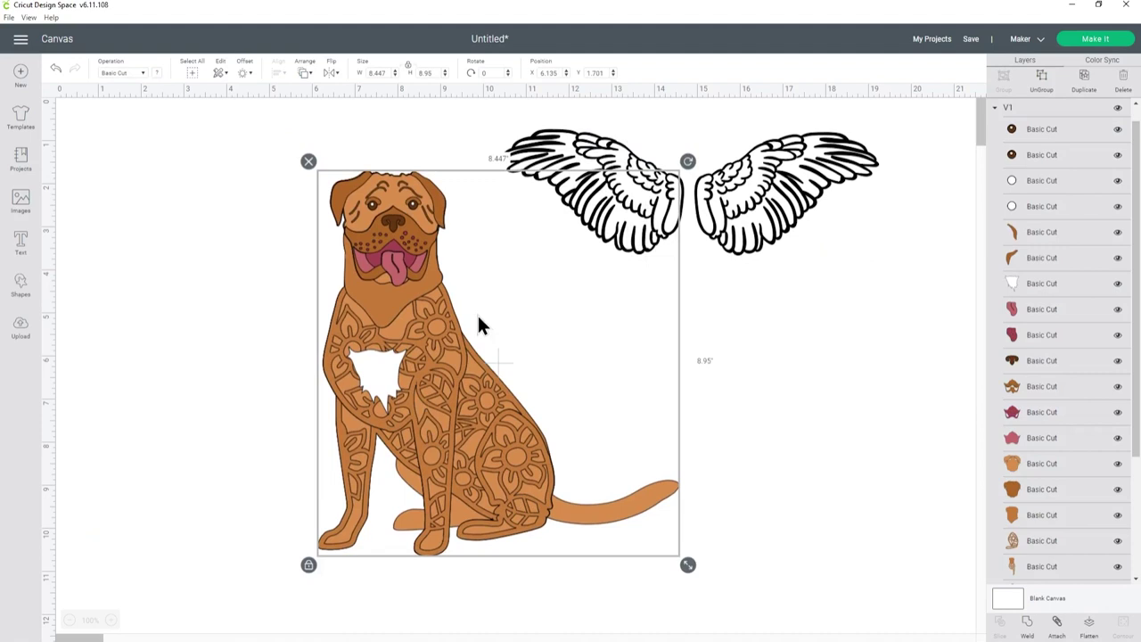
Step: Position the black wings behind the sitting dog's shoulders, enlarged to about 10.86 by 3.53 inches and rotated about 0.6 degrees
mouse_move(816, 187)
left_mouse_down()
mouse_move(643, 203)
mouse_move(540, 278)
left_mouse_up()
left_click_drag(609, 350, 647, 378)
left_click_drag(579, 322, 619, 317)
left_click(802, 323)
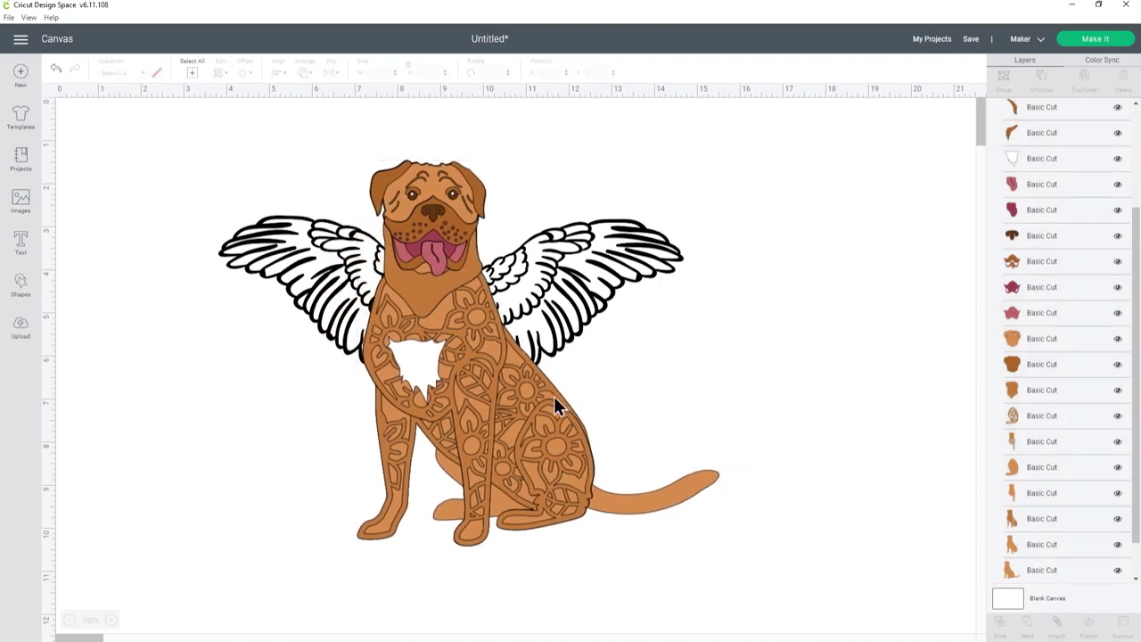
Step: Fine-tune the sitting dog's position in front of the wings, ending at about X 7.15, Y 1.44
left_click_drag(553, 402, 538, 397)
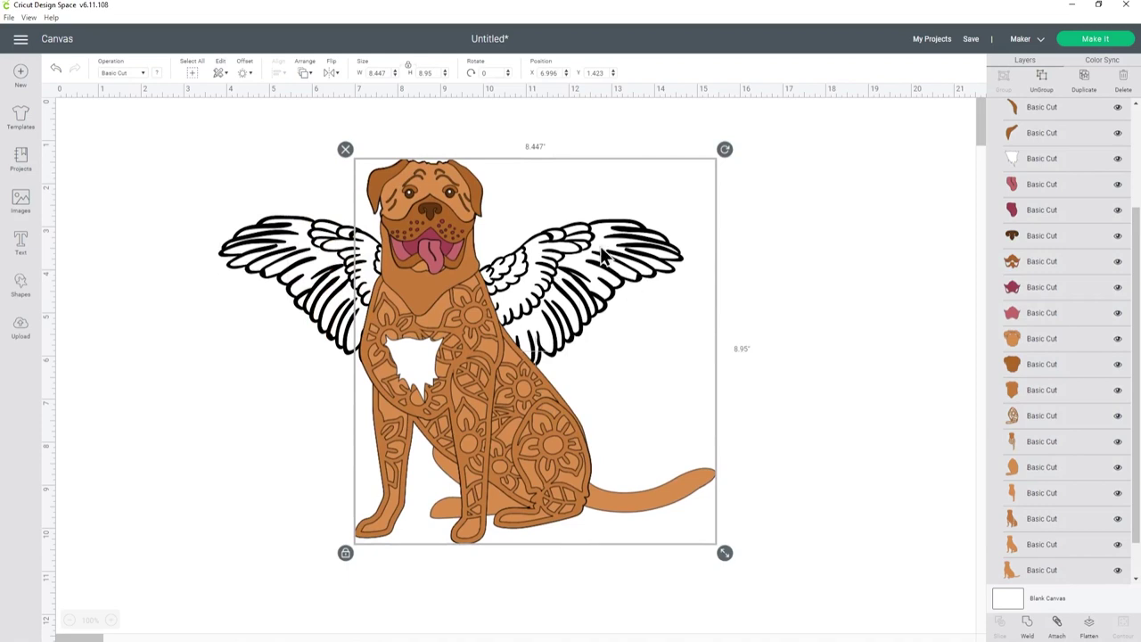
left_click(802, 268)
left_click(533, 278)
left_click(405, 300)
left_click(759, 303)
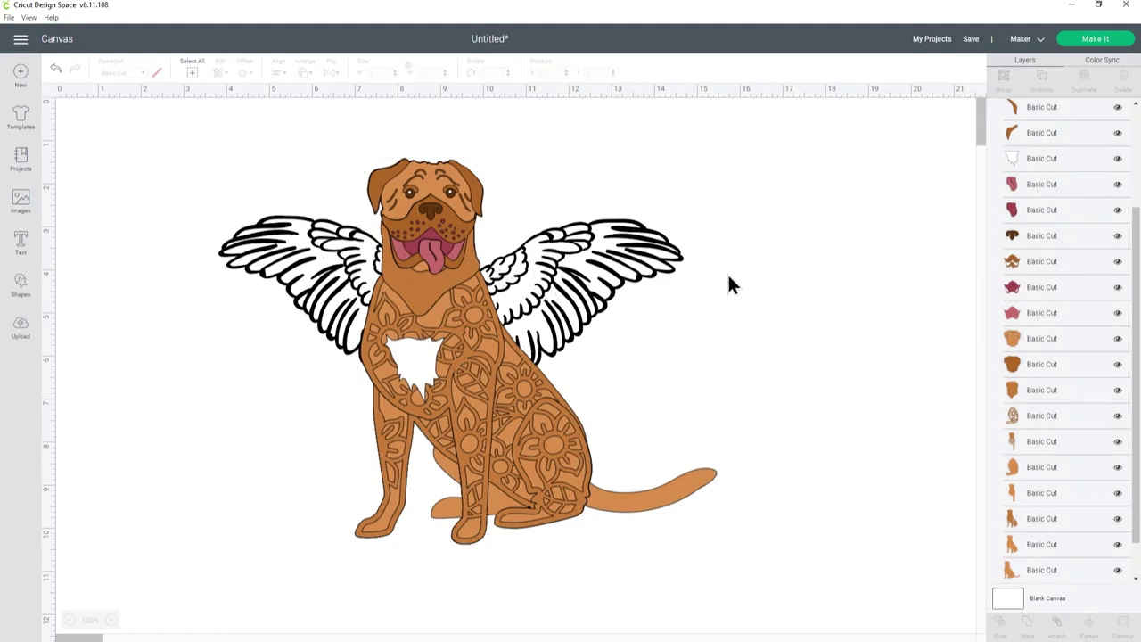
left_click(670, 266)
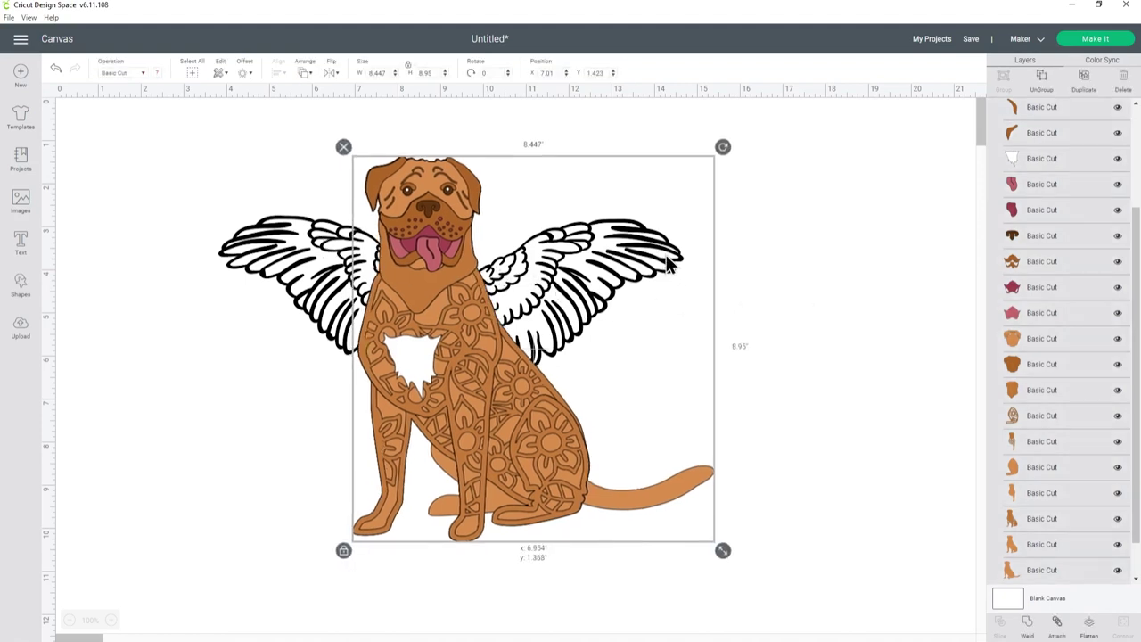
left_click(771, 283)
left_click_drag(638, 267, 894, 320)
left_click_drag(647, 399, 457, 387)
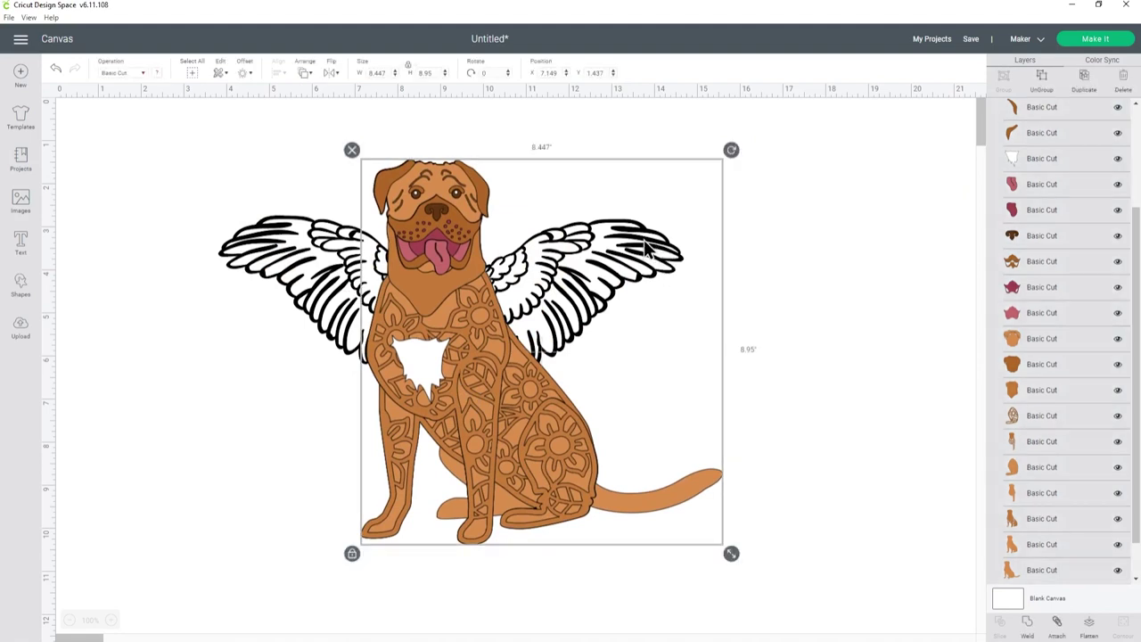
Step: Move the wings up and left, duplicate them, and place a white copy at about X 8.07, Y 5.6
mouse_move(311, 231)
left_mouse_down()
mouse_move(272, 232)
mouse_move(217, 201)
left_mouse_up()
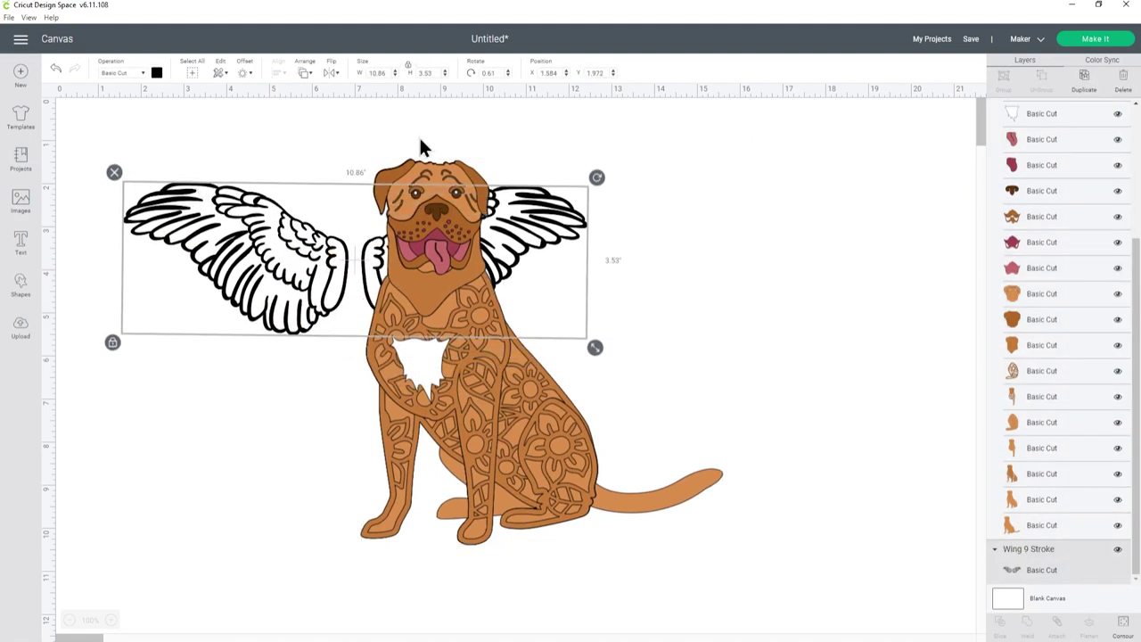
left_click(1084, 78)
left_click_drag(415, 262, 677, 410)
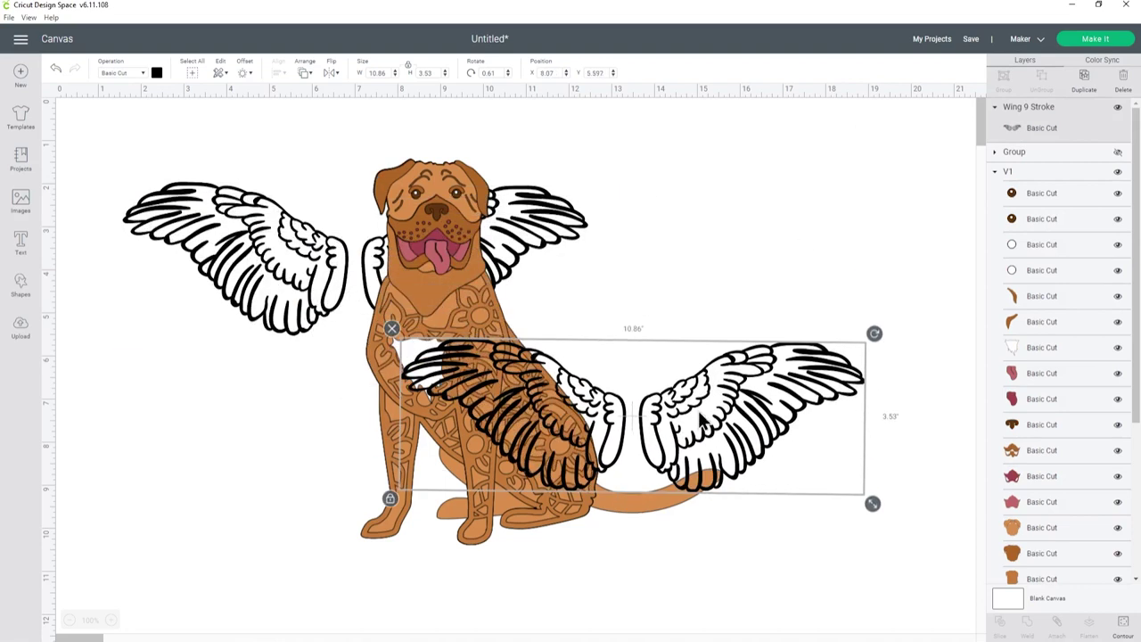
left_click(157, 73)
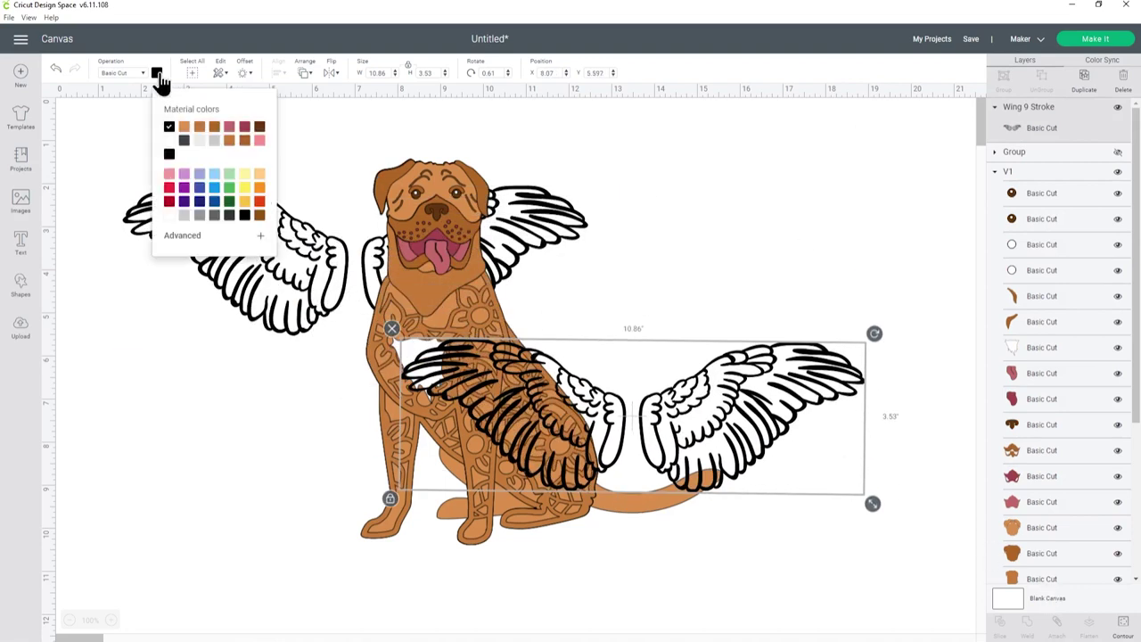
left_click(170, 141)
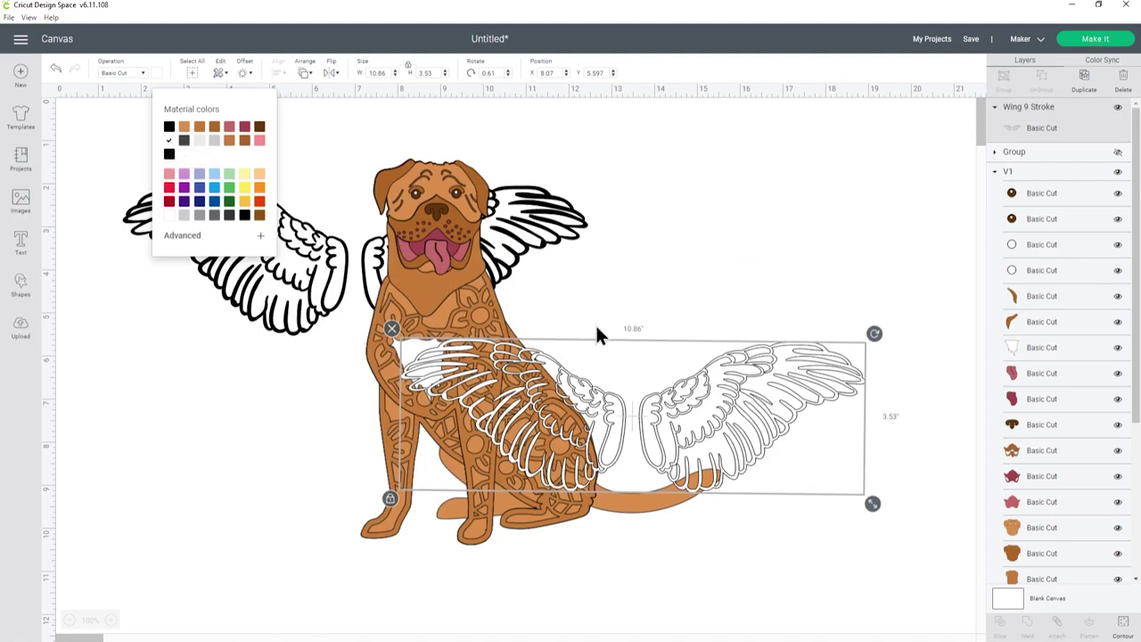
Step: Try hiding all contours of the white wing copy, and undo the resulting move and contour change
left_click(1122, 625)
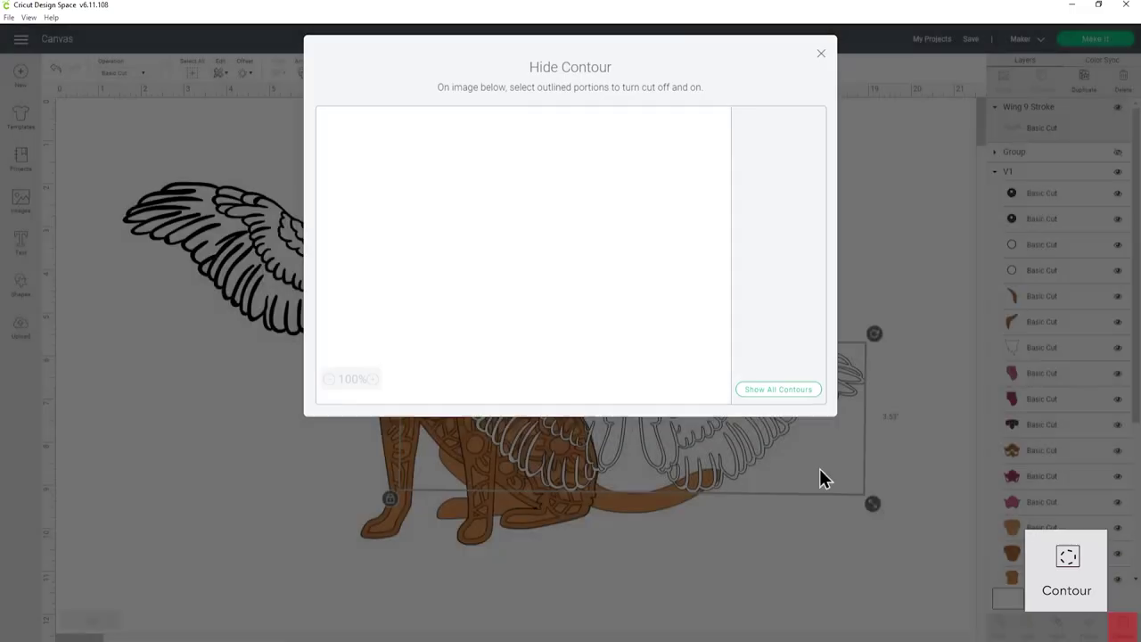
left_click(787, 390)
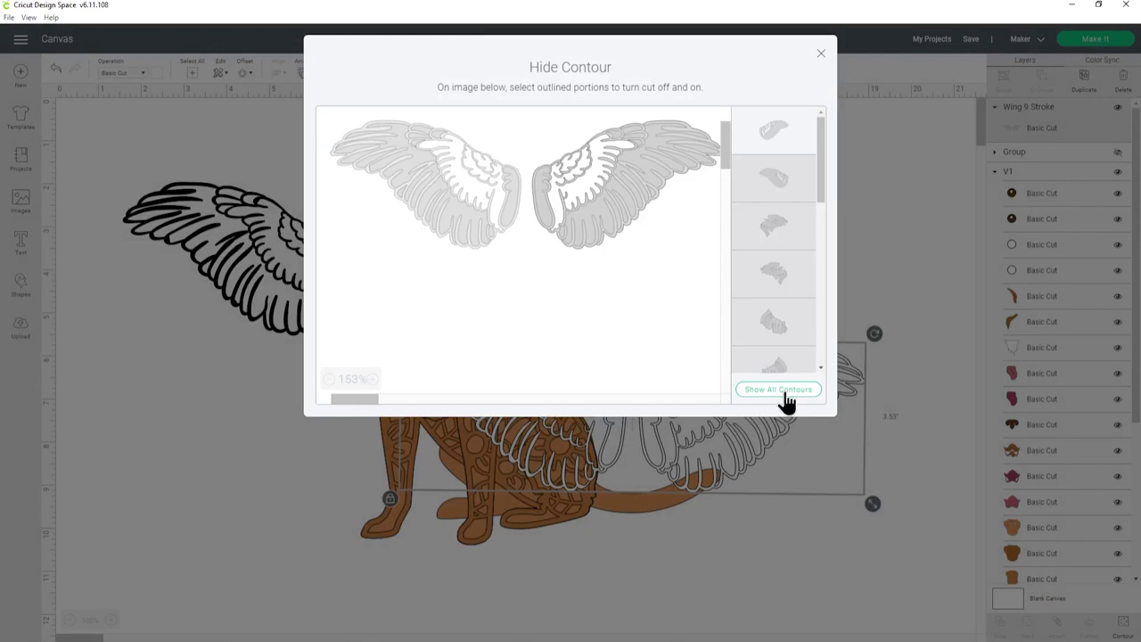
left_click(820, 54)
left_click_drag(745, 423, 736, 341)
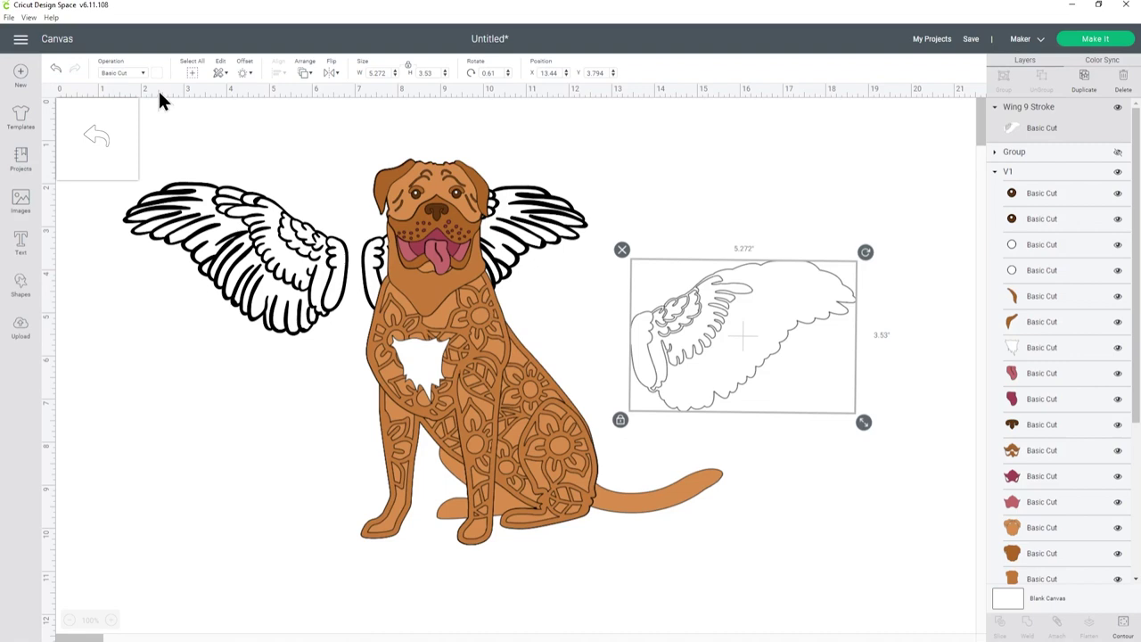
left_click(56, 73)
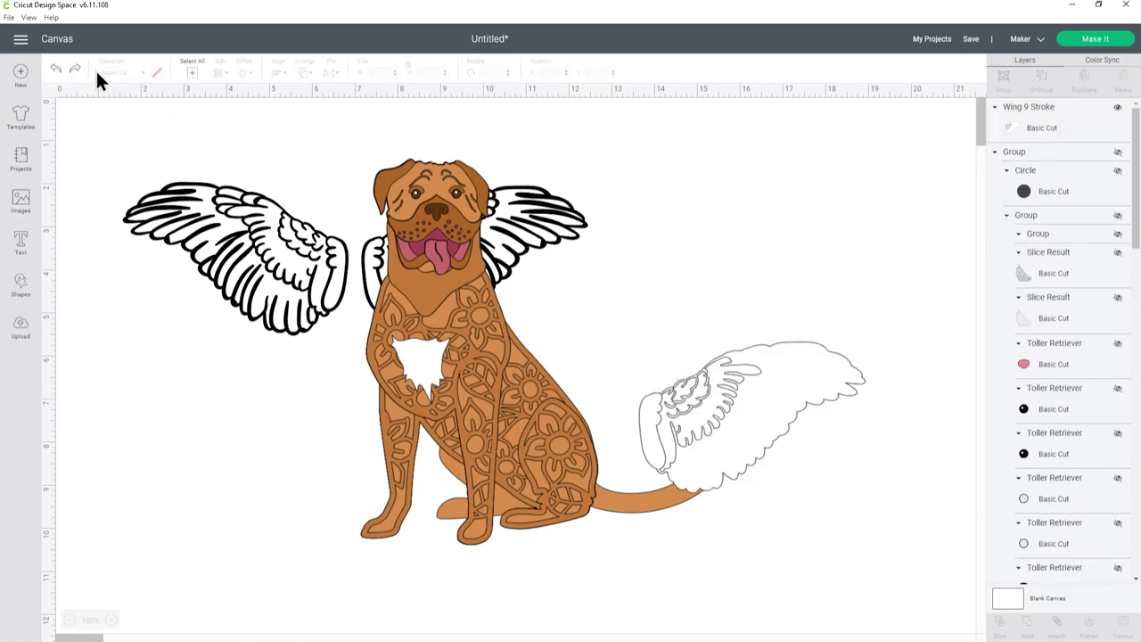
left_click(51, 72)
Step: Use Contour on the white wing copy to hide the large and medium inner feather sections individually on both wings
left_click(697, 382)
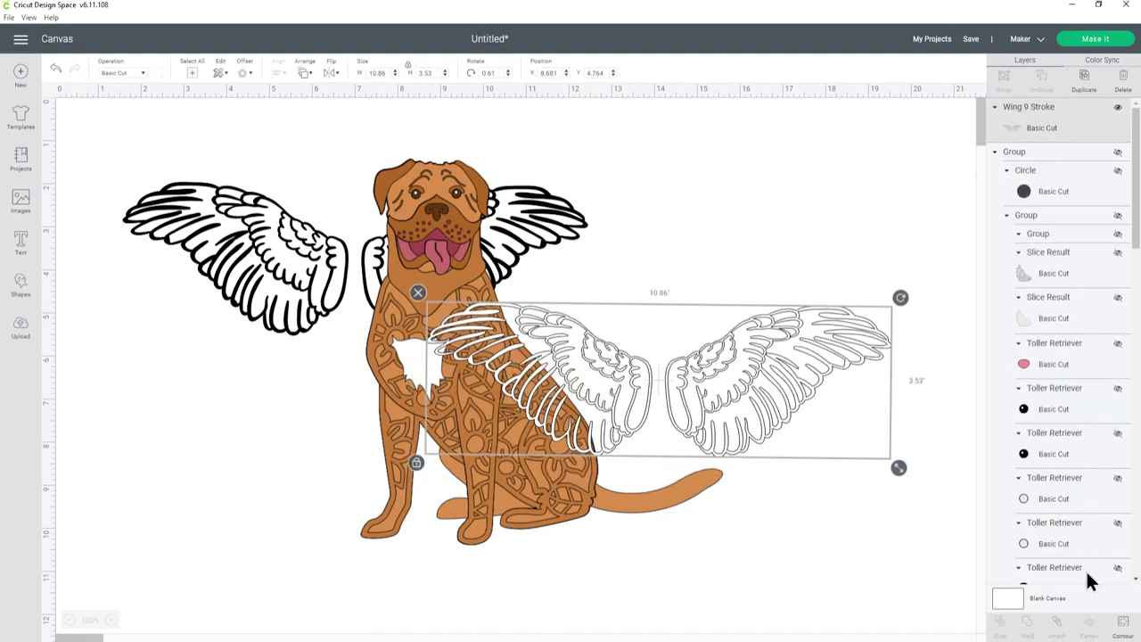
left_click(1119, 621)
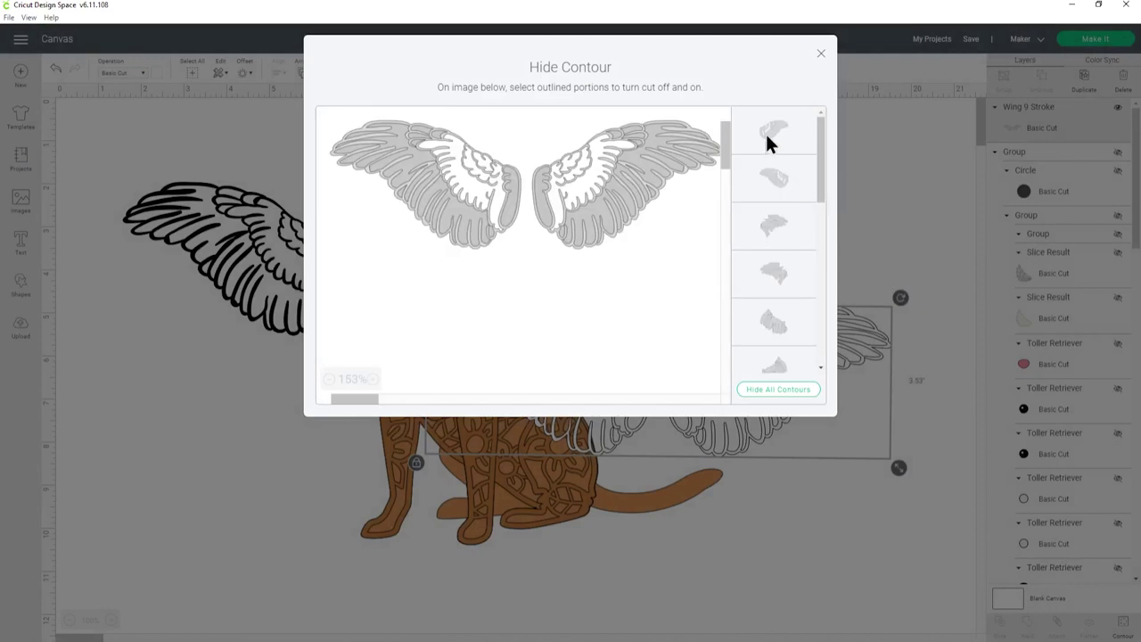
left_click(782, 222)
left_click(785, 260)
scroll(776, 231, "down", 2)
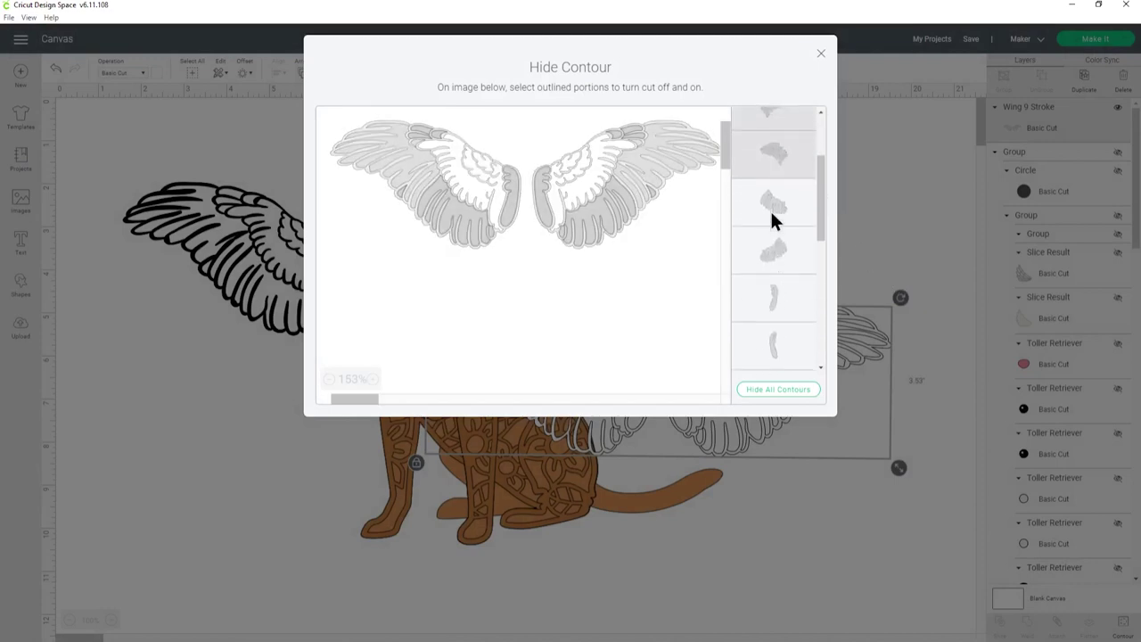
left_click(772, 216)
left_click(774, 265)
scroll(774, 264, "down", 1)
left_click(771, 226)
left_click(768, 283)
Step: Hide the small feather contours further down the white wing copy's contour list
scroll(768, 283, "down", 2)
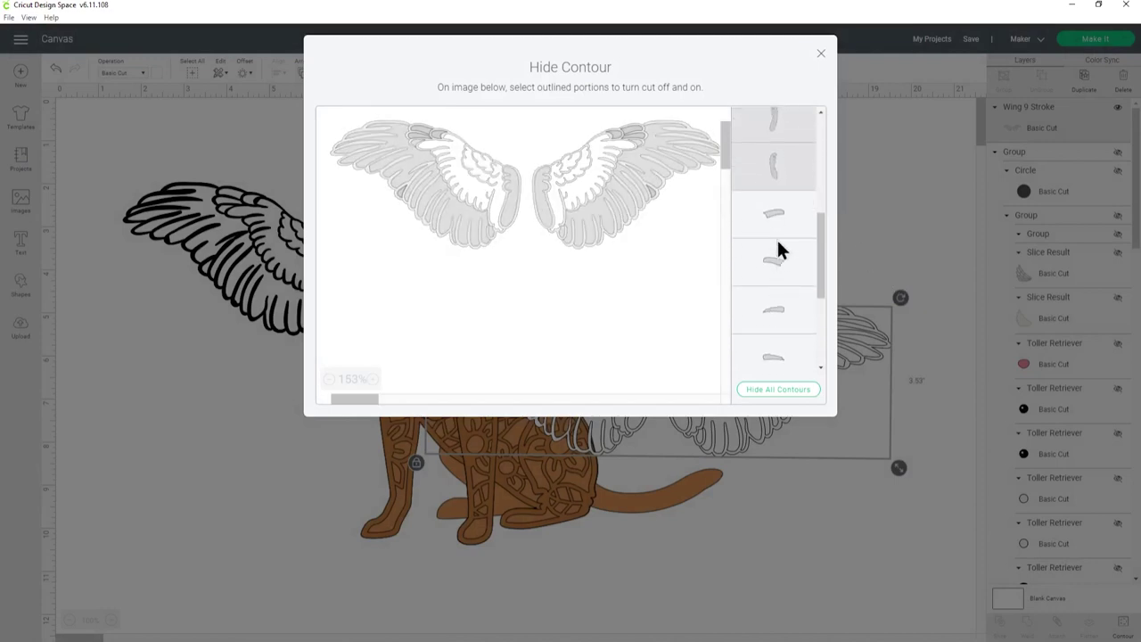
left_click(770, 262)
left_click(774, 309)
scroll(773, 310, "down", 3)
left_click(772, 237)
left_click(765, 285)
scroll(763, 291, "down", 1)
left_click(761, 250)
left_click(770, 308)
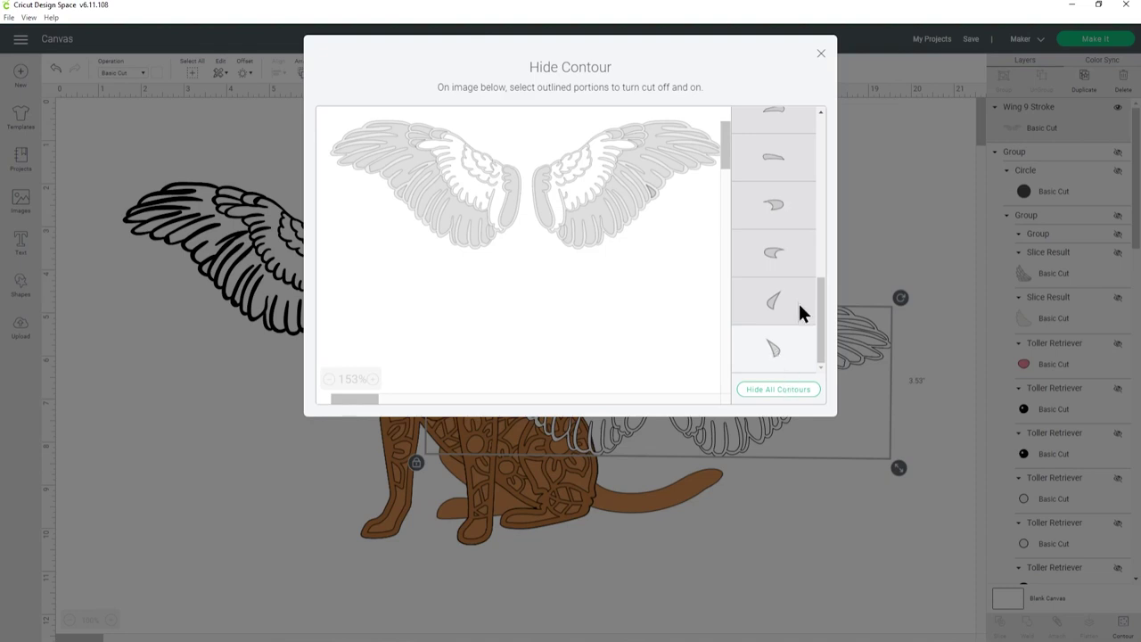
Step: Toggle the first wing shape in the contour list and hide the last small triangular contour
scroll(784, 285, "up", 10)
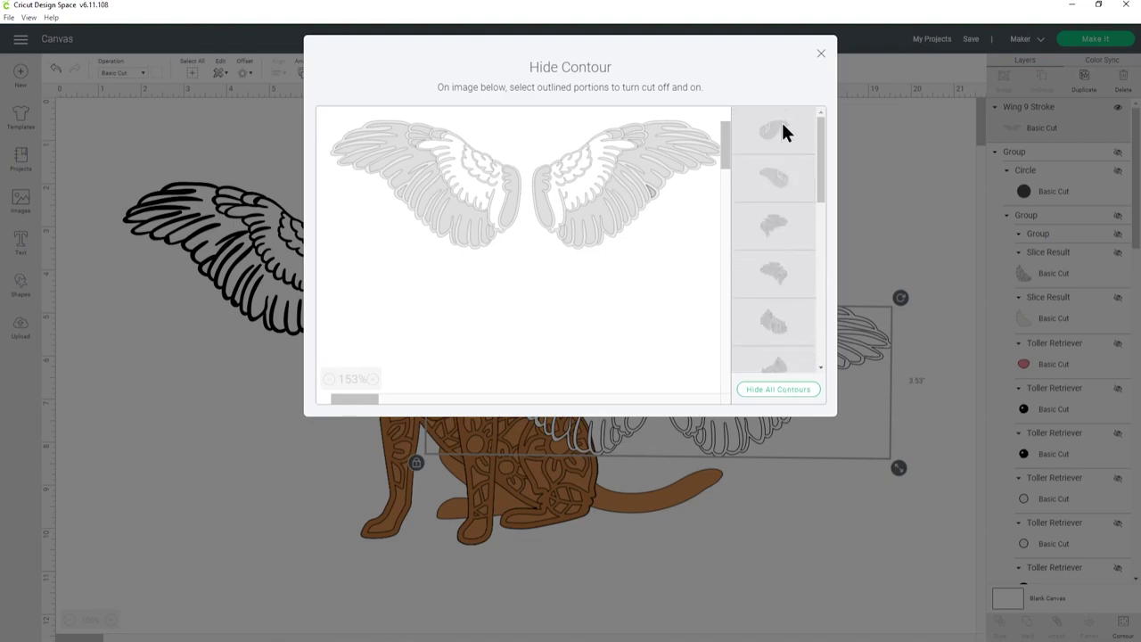
left_click(781, 123)
scroll(793, 250, "down", 10)
left_click(783, 325)
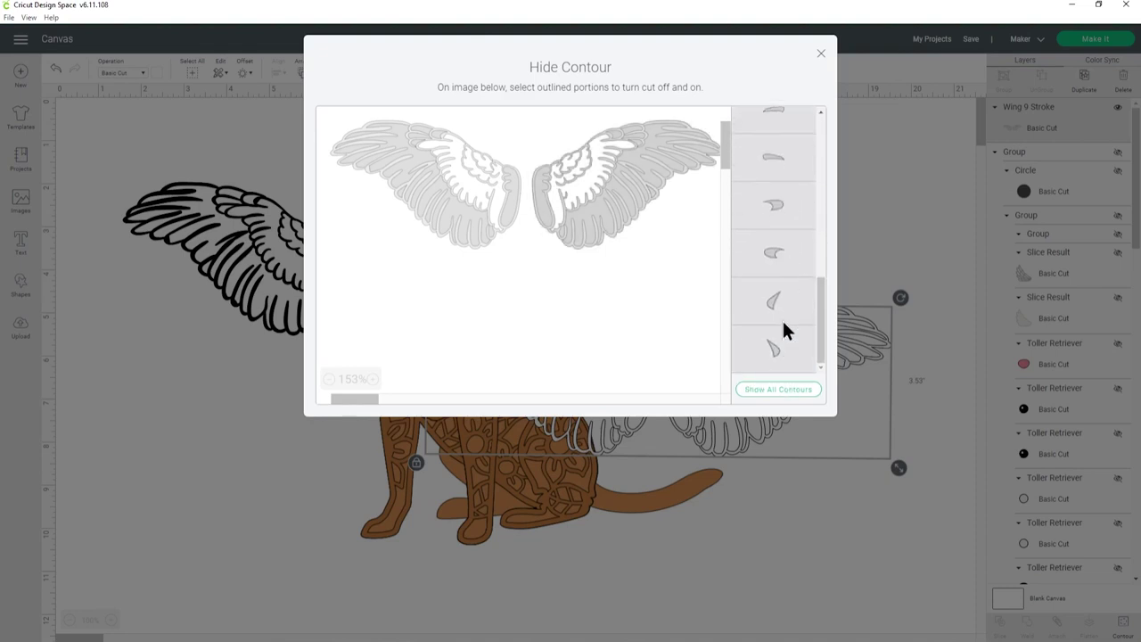
Step: Close the contour editing and examine the contoured white wing copy's outline and inner feather gaps up close
left_click(821, 54)
left_click_drag(784, 416, 764, 366)
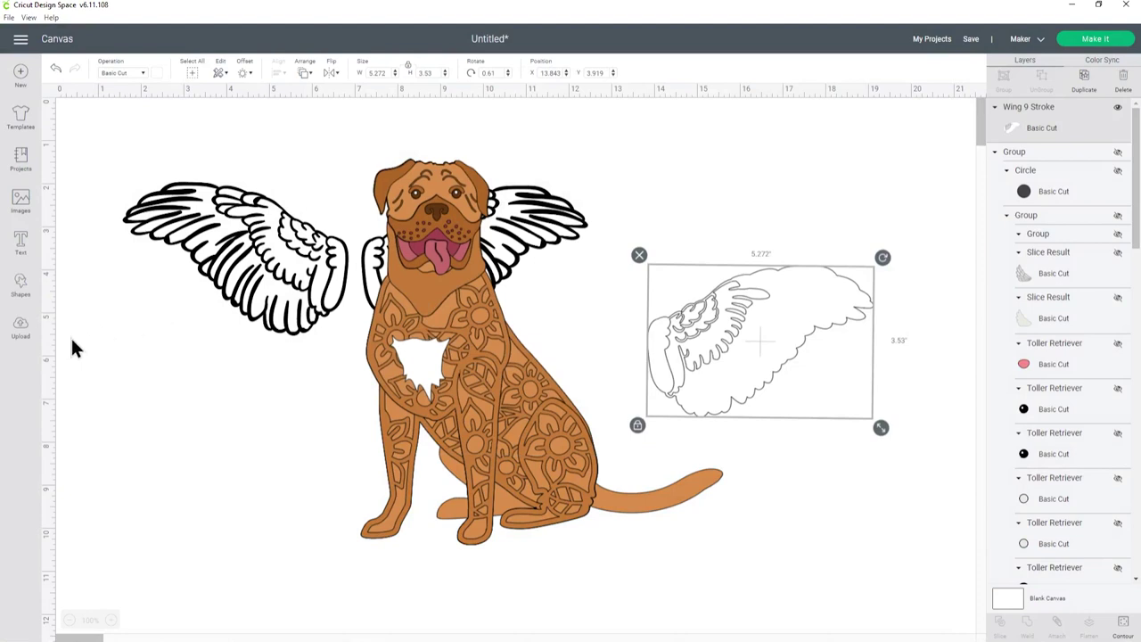
left_click(112, 620)
left_click(111, 619)
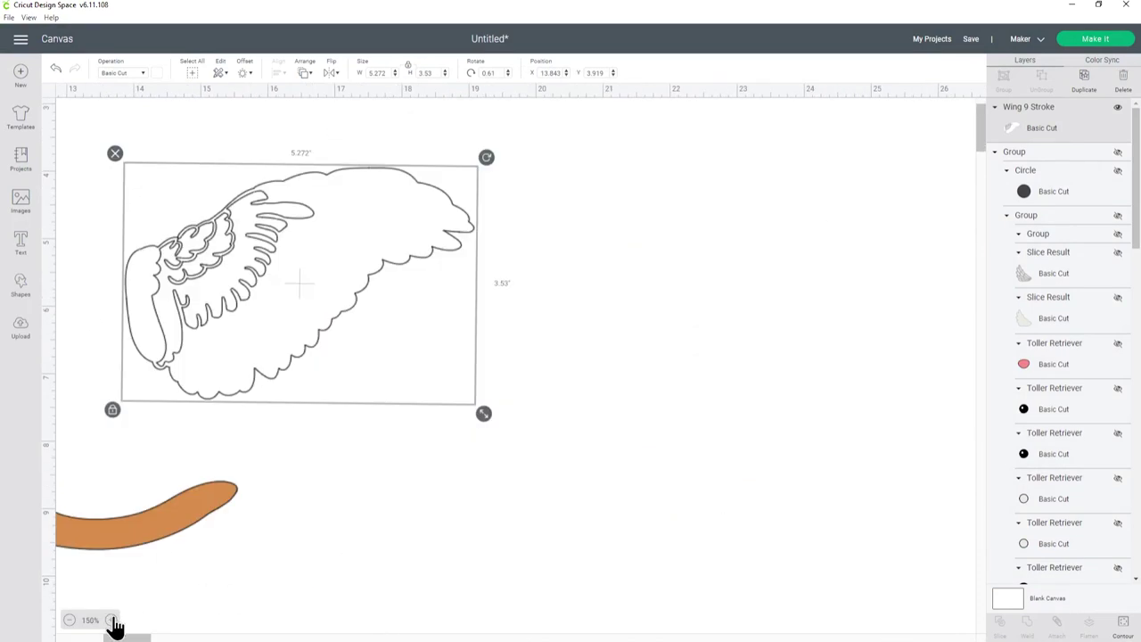
left_click(112, 619)
left_click_drag(125, 638, 115, 638)
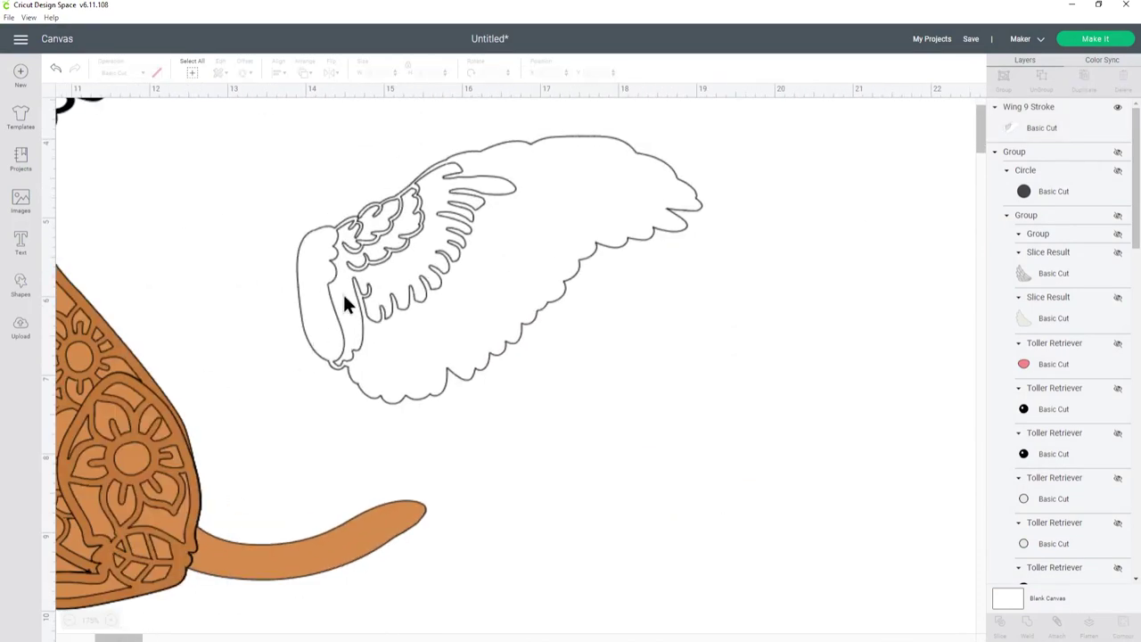
left_click_drag(346, 303, 441, 377)
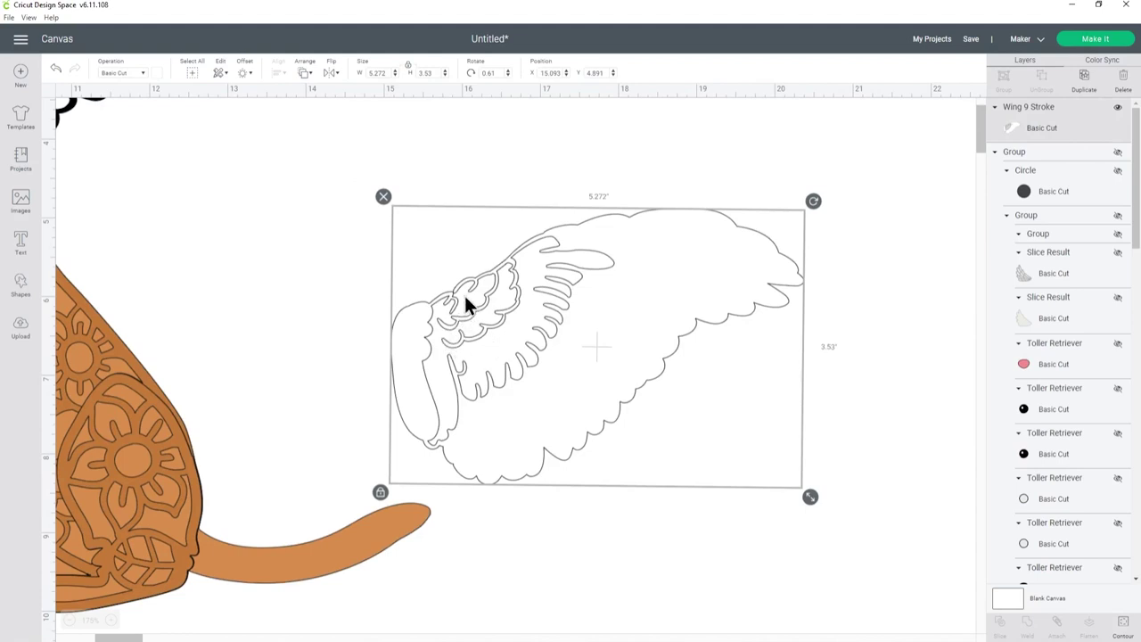
left_click(112, 619)
left_click(111, 619)
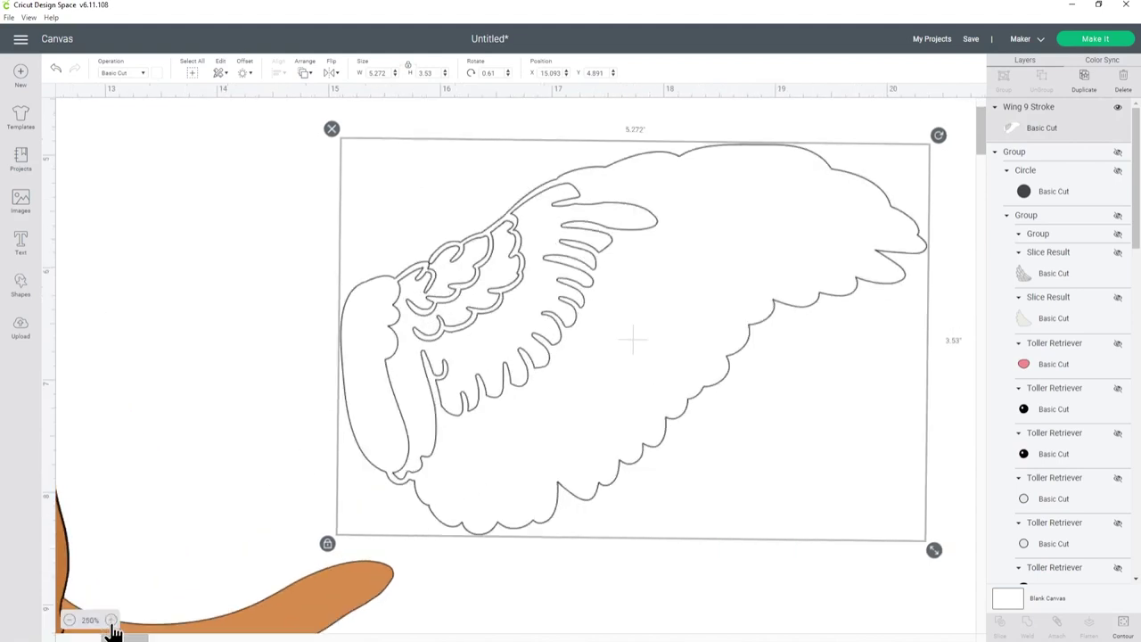
left_click(112, 620)
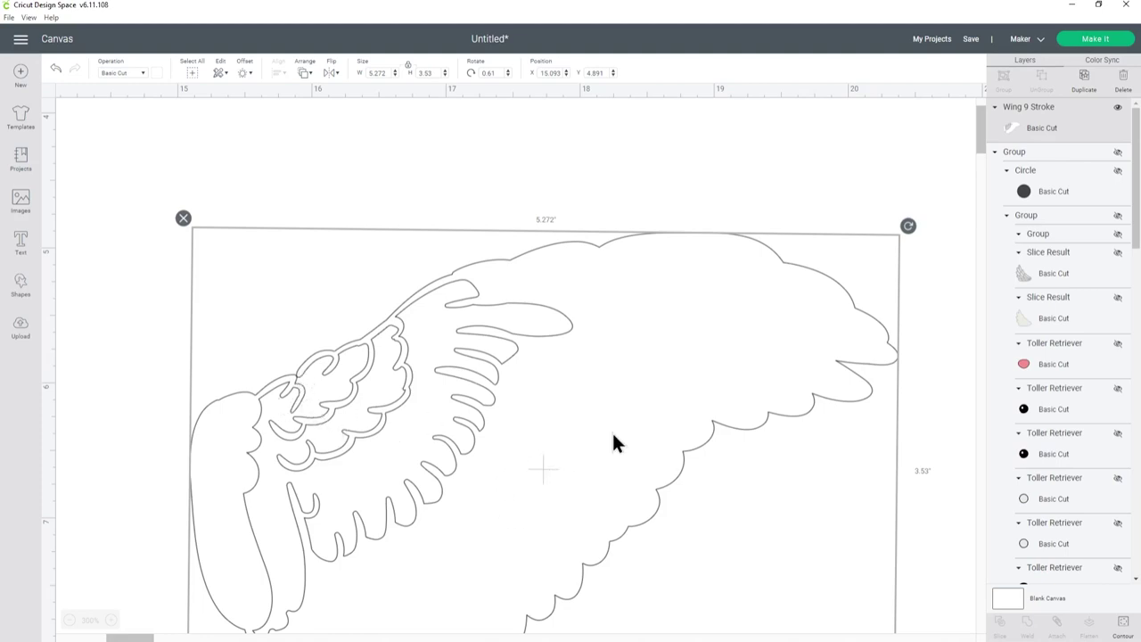
left_click(68, 620)
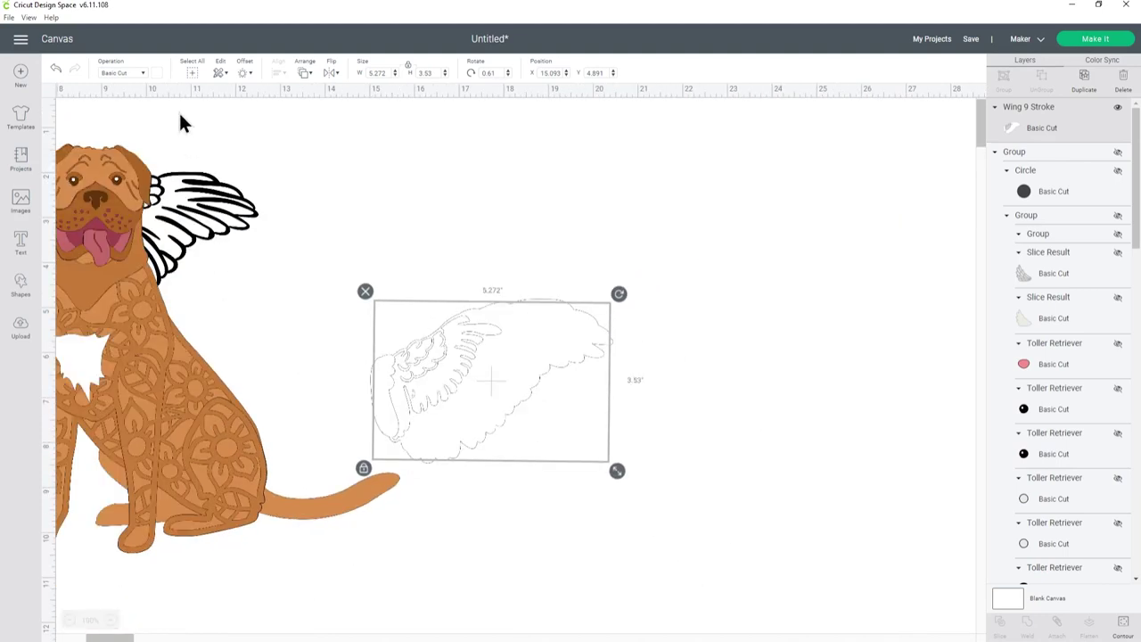
Step: Delete the contoured white wing copy, and move the sitting dog and the black wings apart on the canvas
key("Delete")
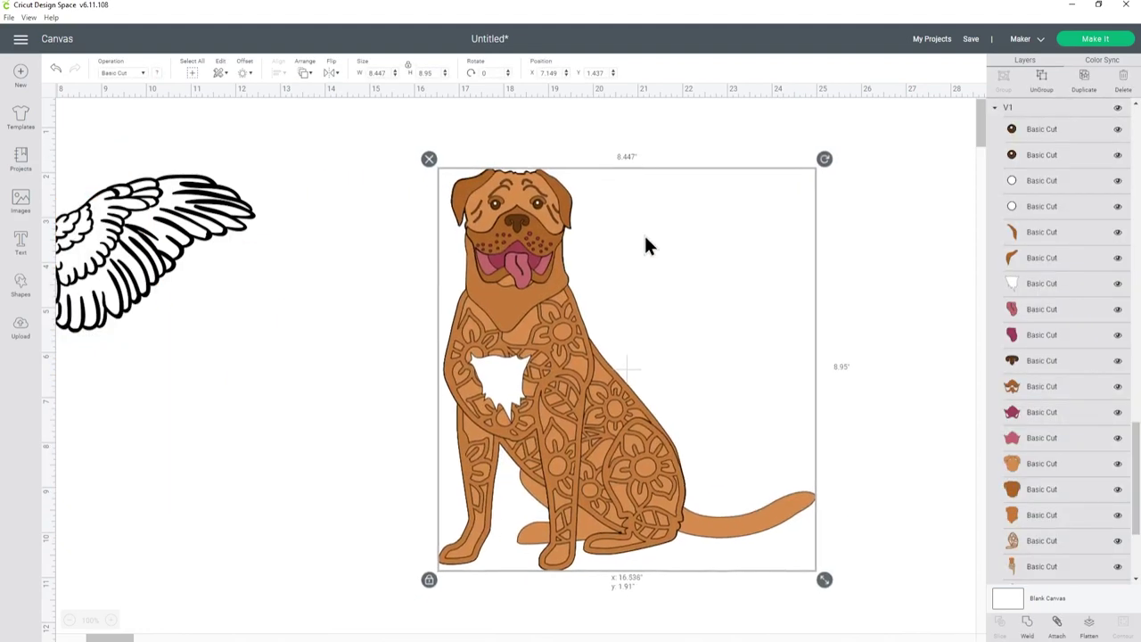
left_click_drag(172, 240, 381, 249)
left_click(535, 418)
left_click_drag(534, 419, 635, 419)
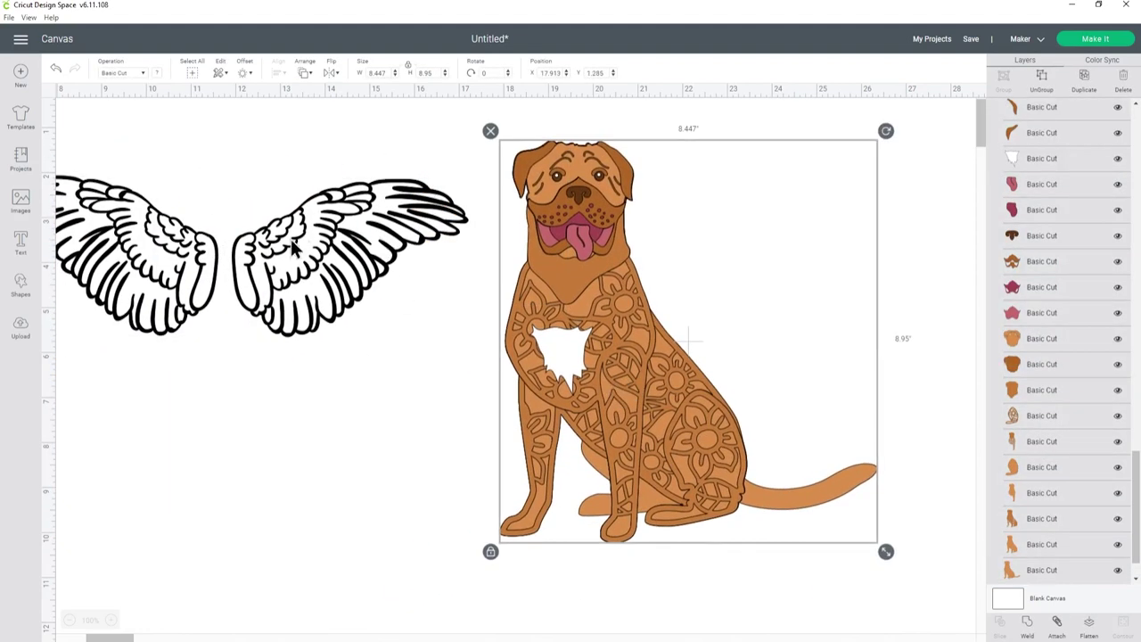
left_click_drag(294, 258, 352, 259)
left_click(154, 638)
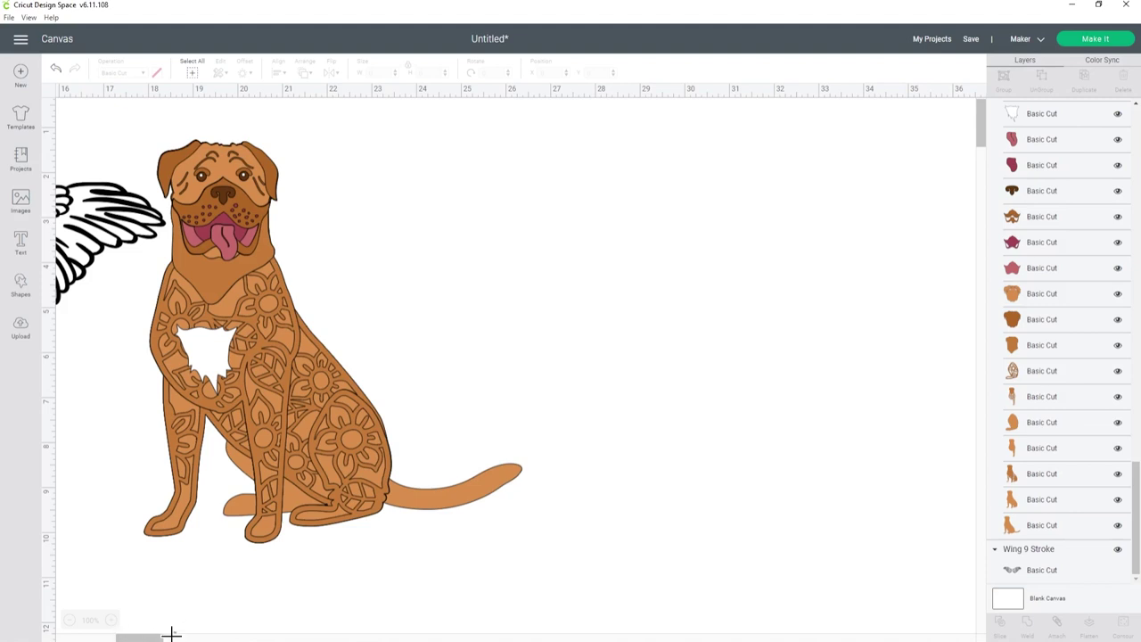
left_click_drag(115, 639, 97, 639)
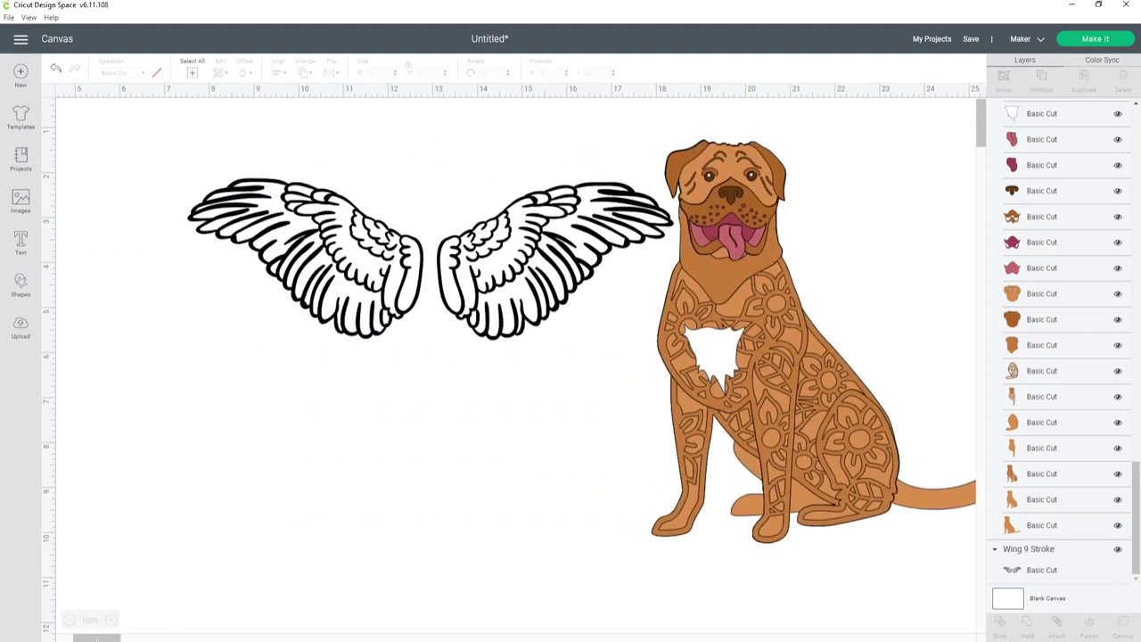
left_click_drag(486, 325, 427, 328)
left_click(423, 441)
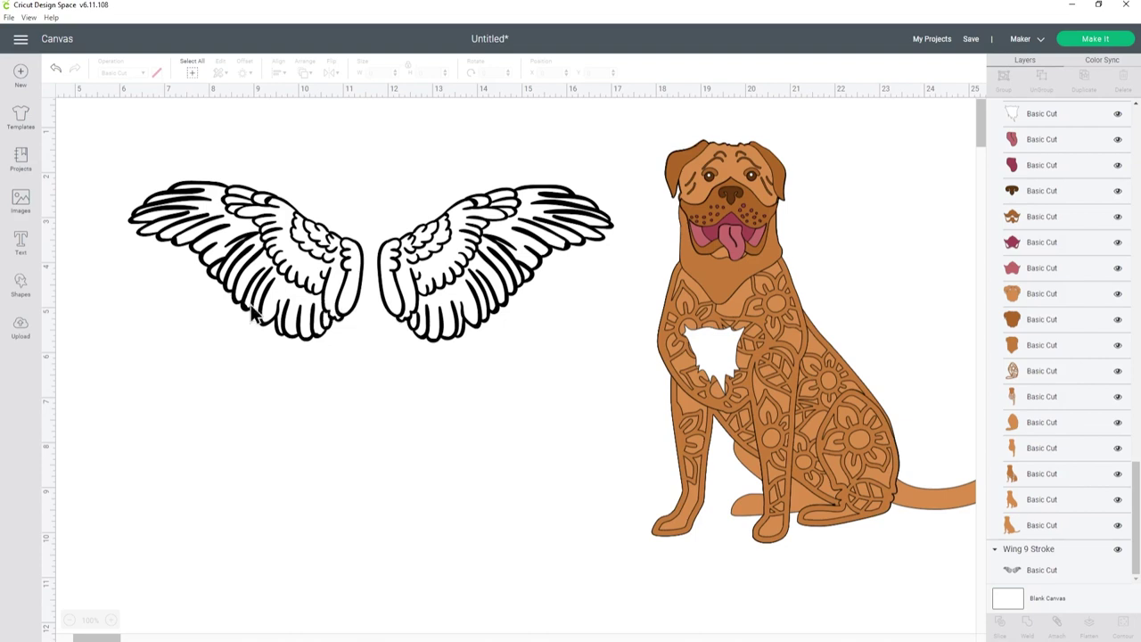
Step: Add a square, enlarge it to about 7.565 inches, and place it so it fully covers the right wing
left_click(22, 285)
left_click(74, 210)
left_click_drag(181, 215, 474, 214)
left_click_drag(525, 269, 683, 458)
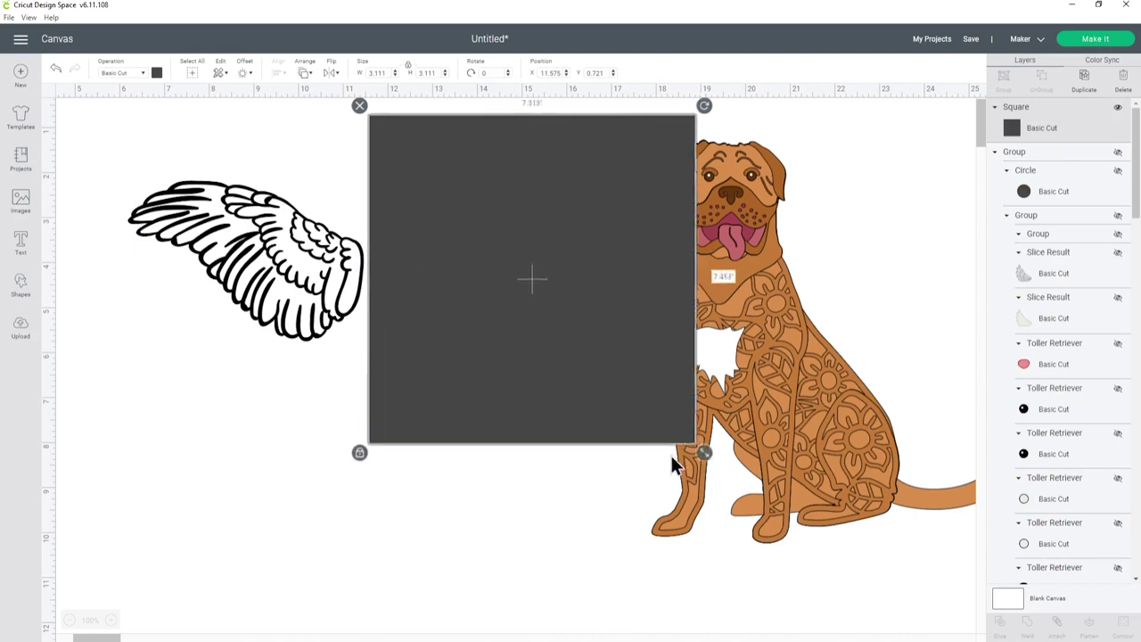
left_click_drag(575, 394, 577, 395)
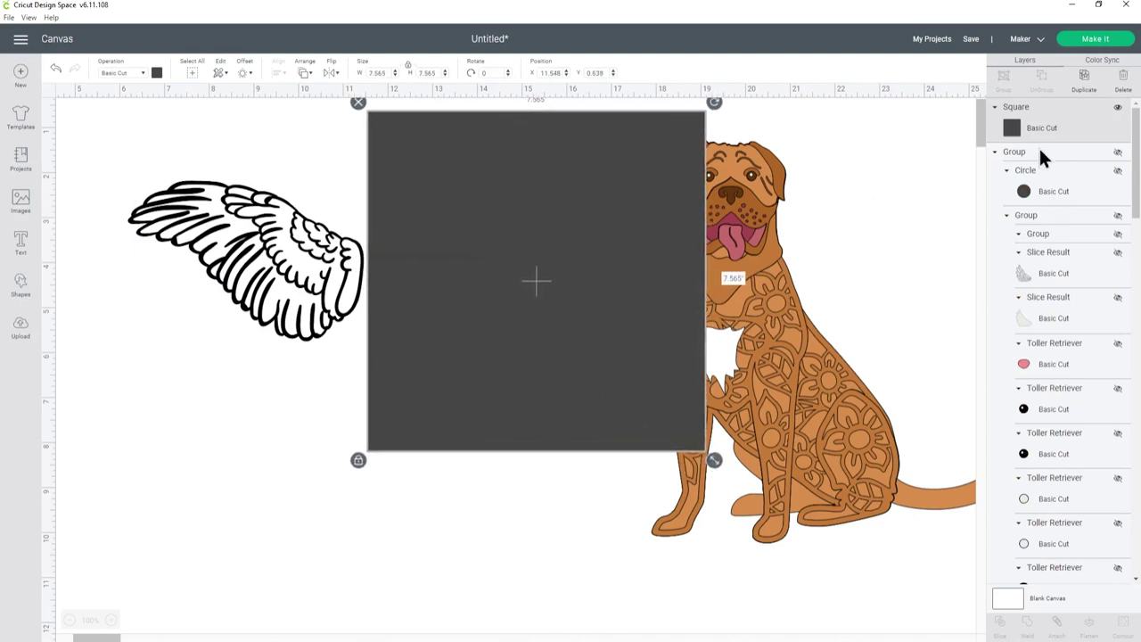
Step: Slice the Wing 9 Stroke wings with the square to separate the right wing from the left one
left_click(296, 242)
left_click(489, 152)
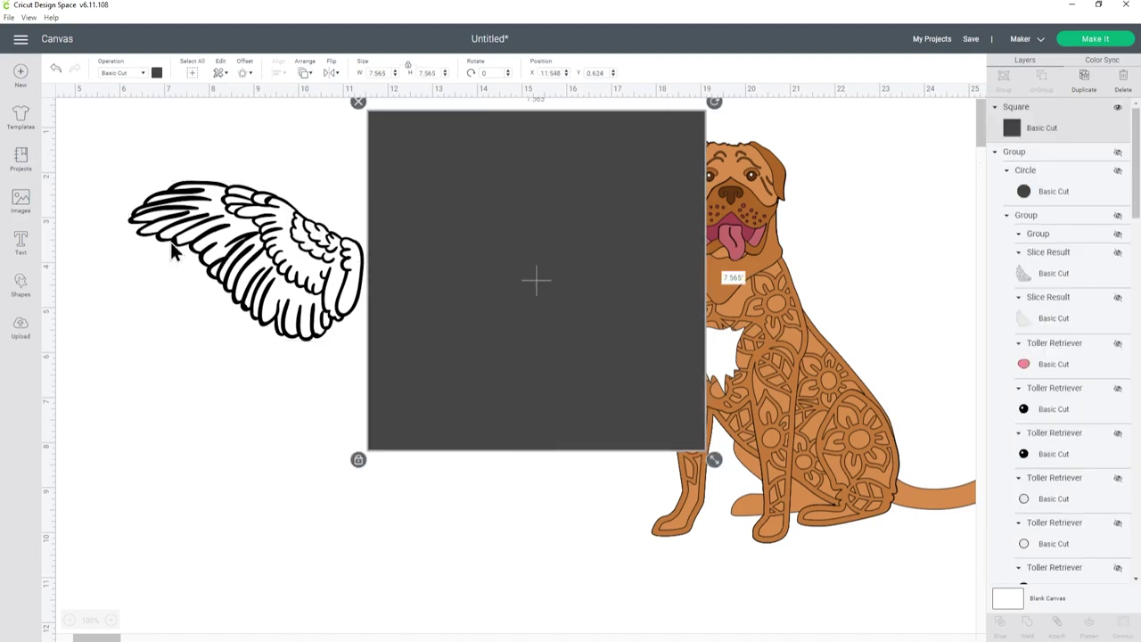
left_click(208, 214, "shift")
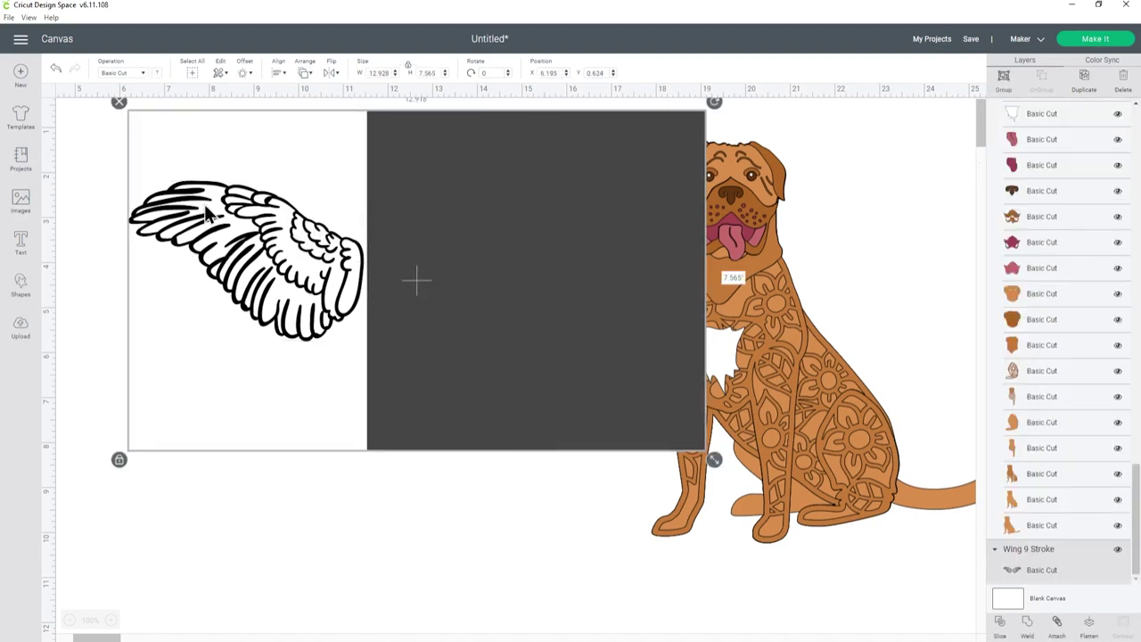
left_click(999, 626)
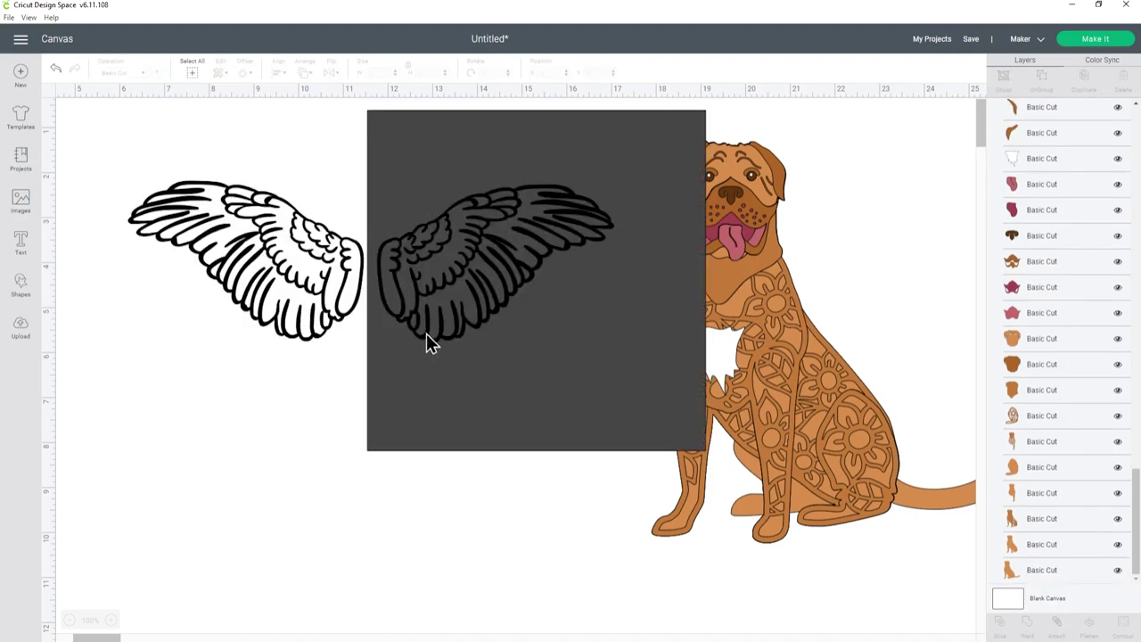
Step: Delete the slice leftovers, including the cut-out square, and space the left and right wings apart
left_click(428, 332)
left_click(479, 294)
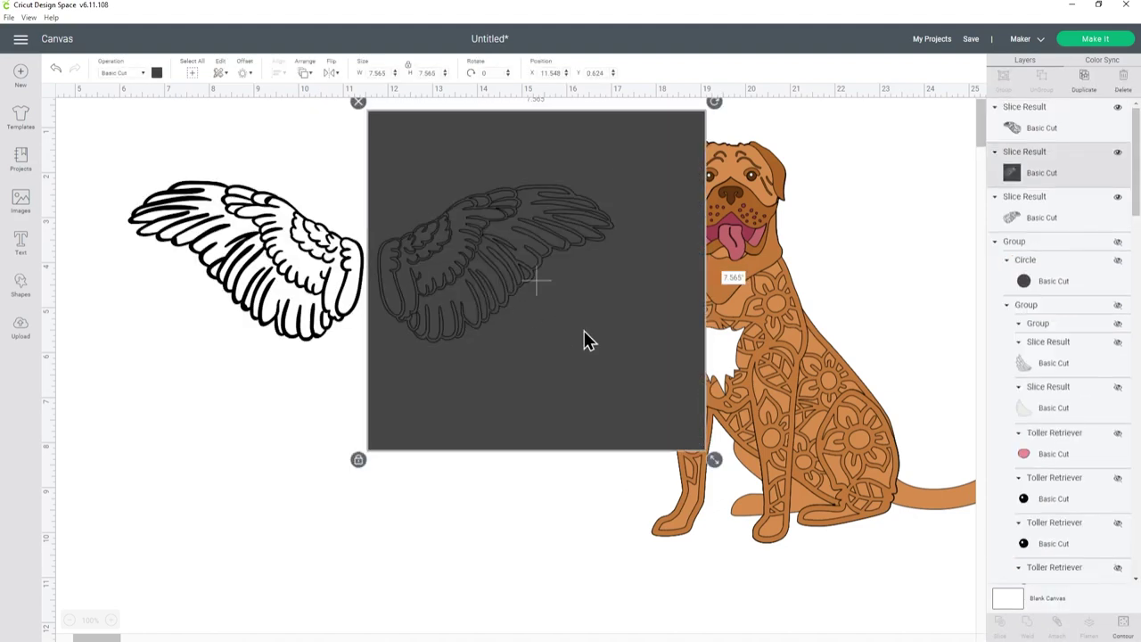
left_click_drag(586, 338, 606, 460)
key("Delete")
left_click_drag(299, 260, 280, 260)
left_click(506, 278)
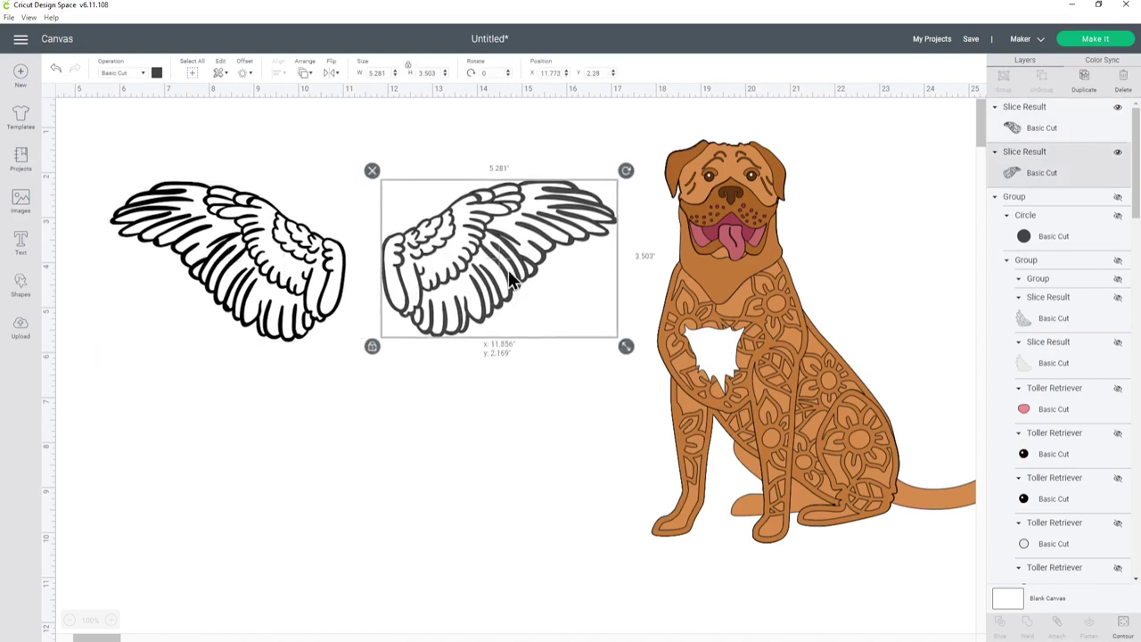
Step: Recolor the right wing black to match the left wing, and widen the space between the two wings
left_click(157, 72)
left_click(169, 126)
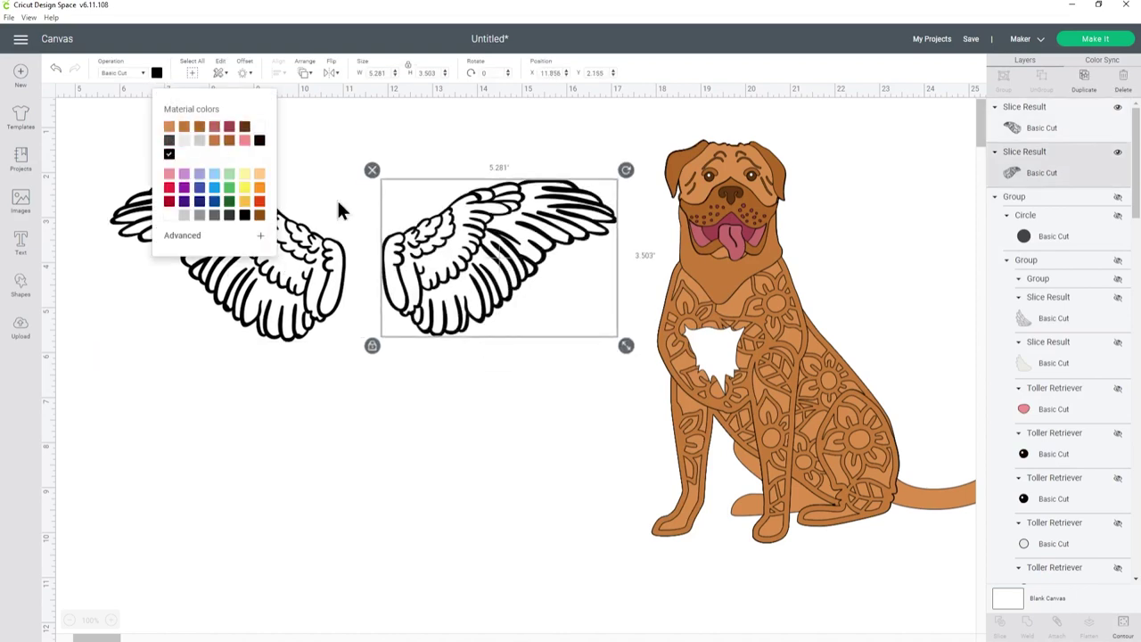
left_click(439, 233)
left_click(433, 375)
left_click(263, 317)
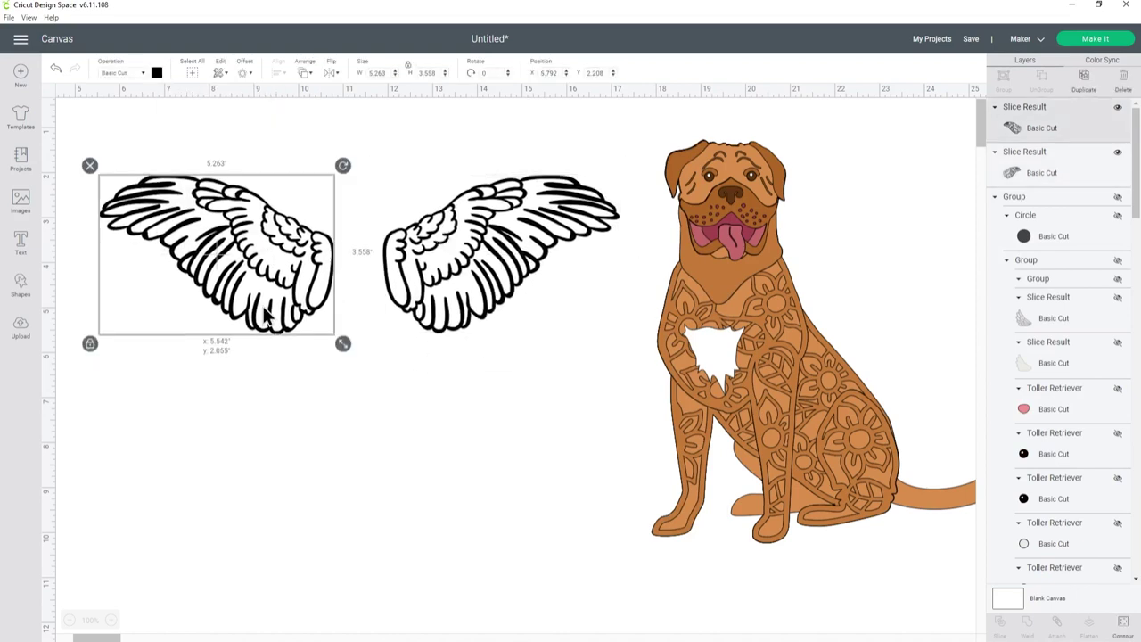
left_click_drag(453, 295, 463, 296)
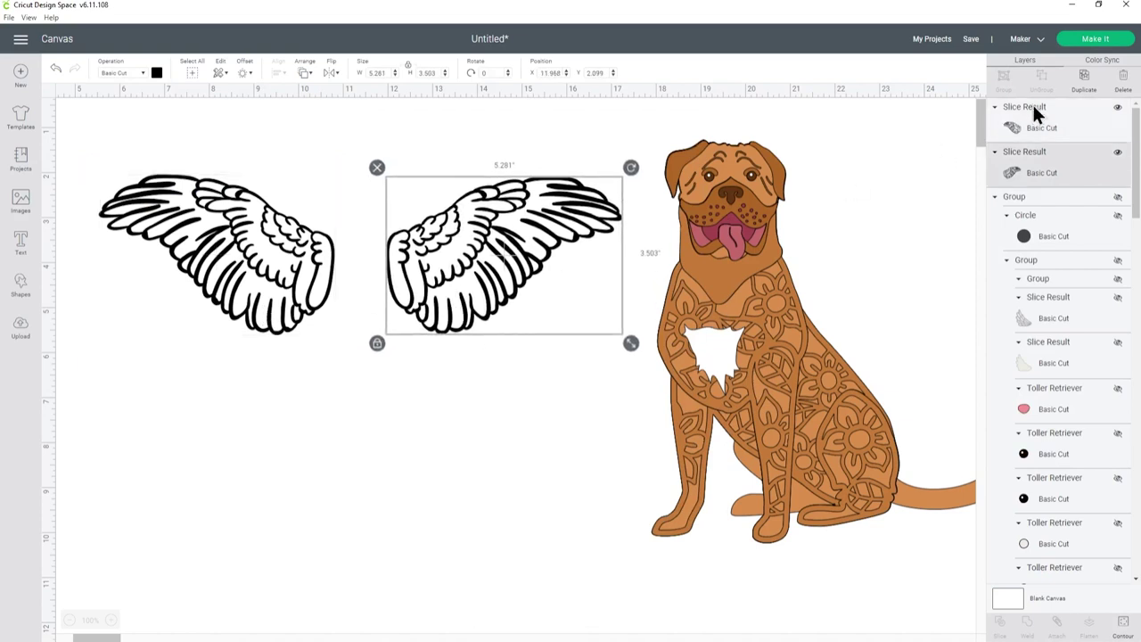
Step: Change the right wing's color to bright blue so its outline stands out
left_click(112, 620)
left_click(112, 620)
left_click(111, 620)
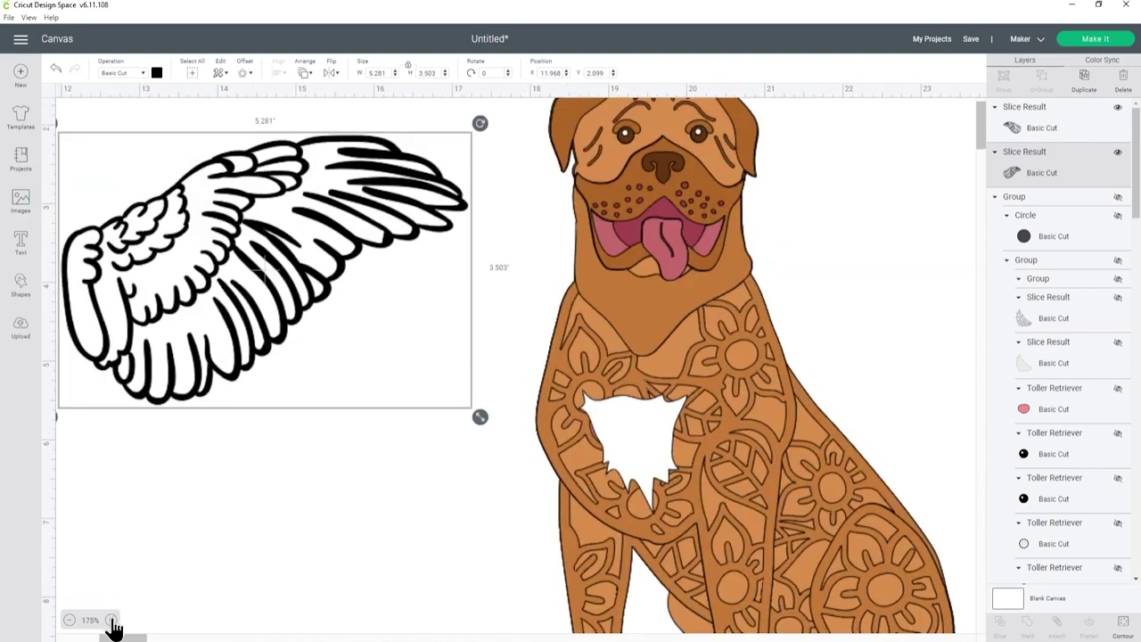
left_click(111, 620)
scroll(201, 412, "up", 2)
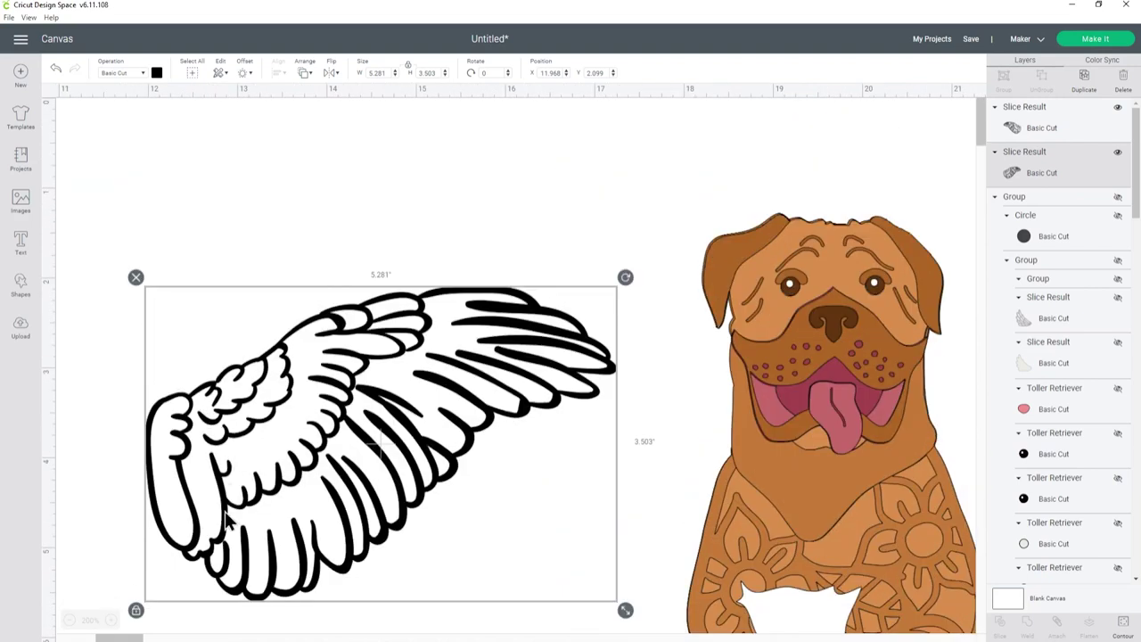
left_click(157, 73)
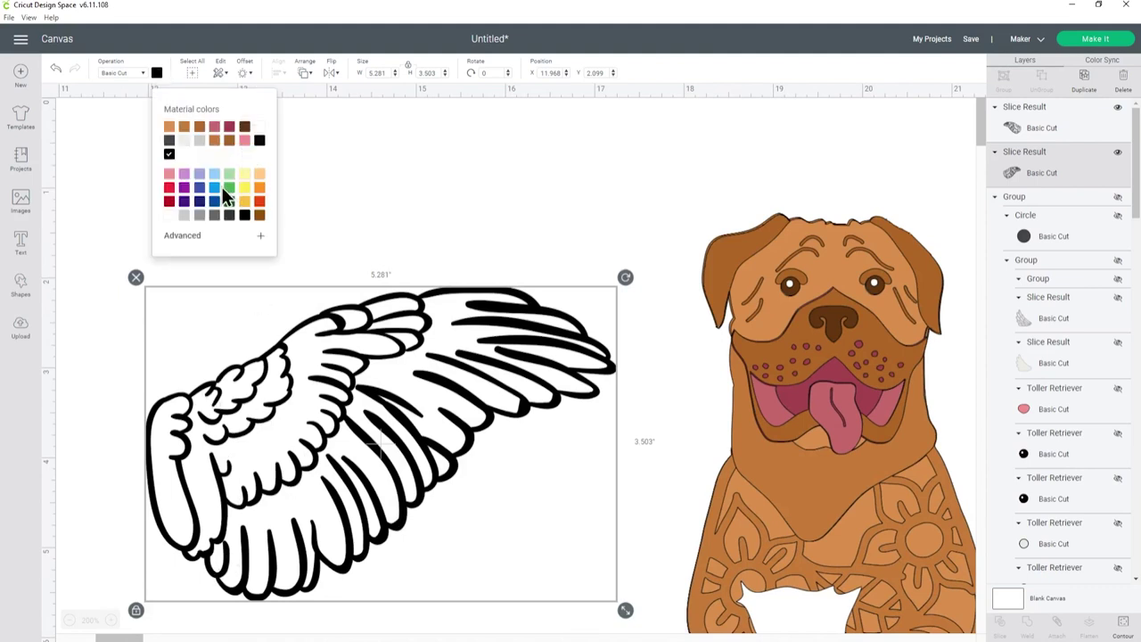
left_click(221, 186)
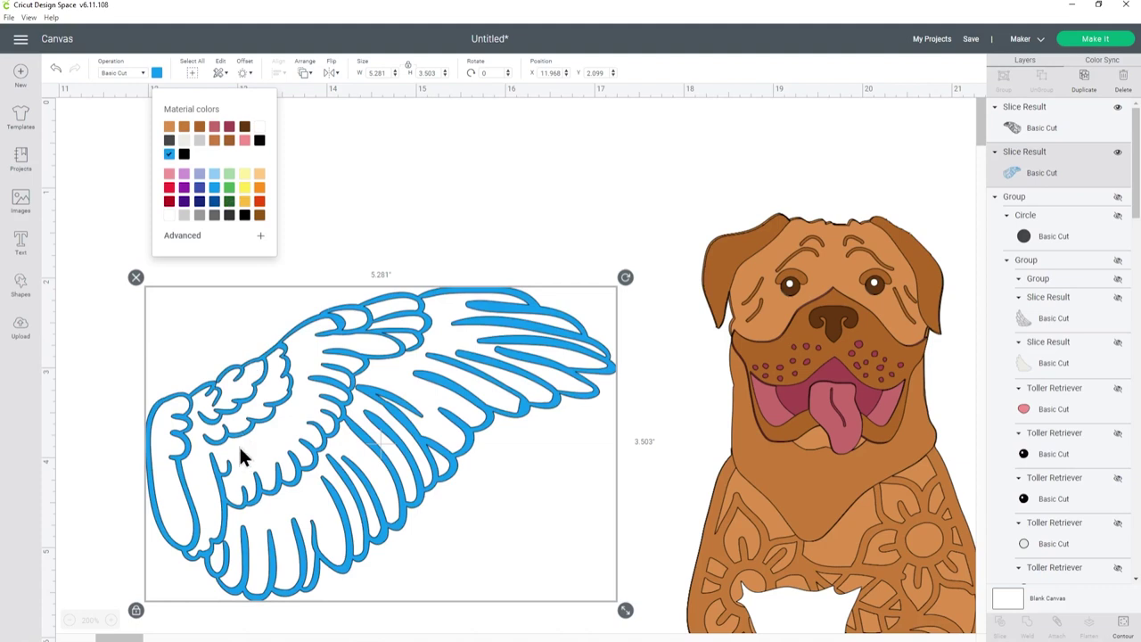
Step: Add a circle, shrink it to about 0.068 inch, and place it over the gap in the right wing's upper outline
left_click(110, 620)
left_click(111, 620)
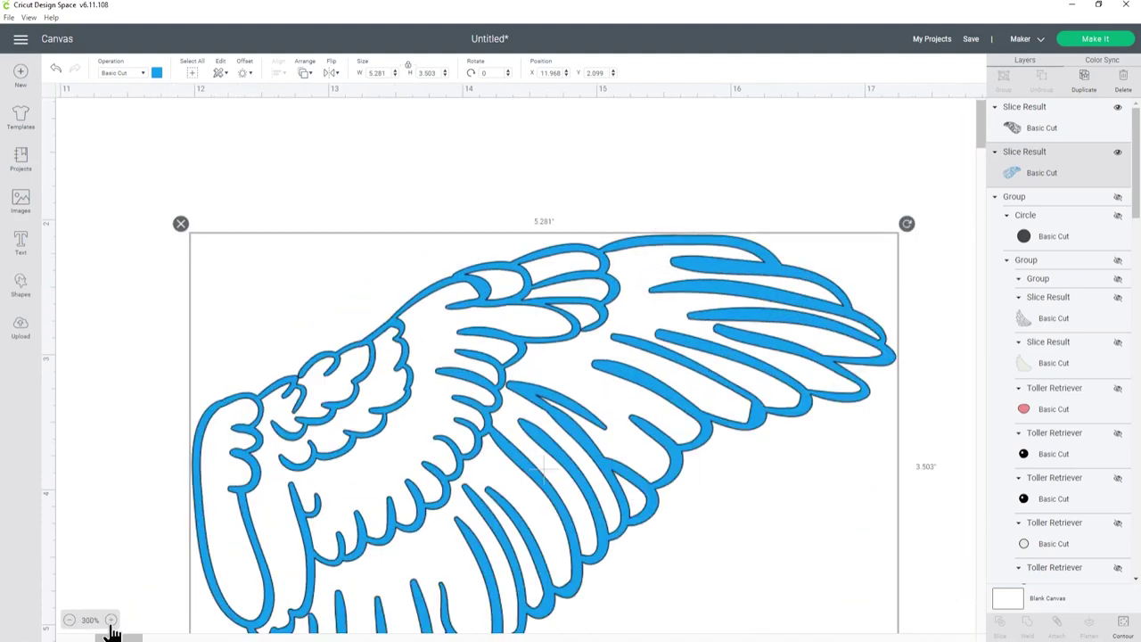
left_click(111, 619)
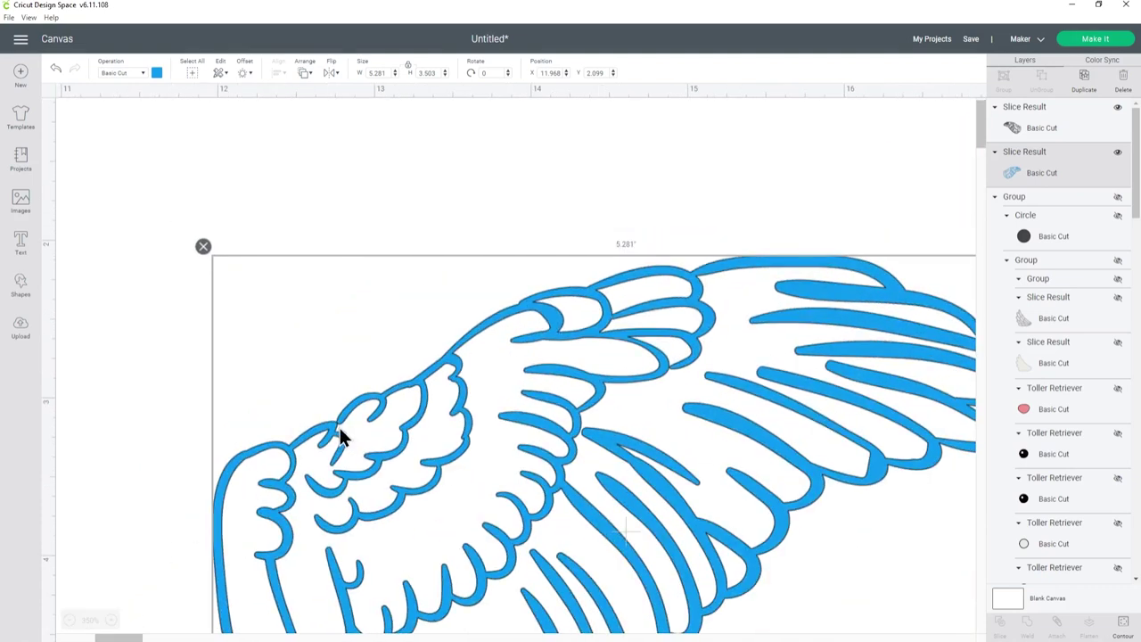
left_click(20, 285)
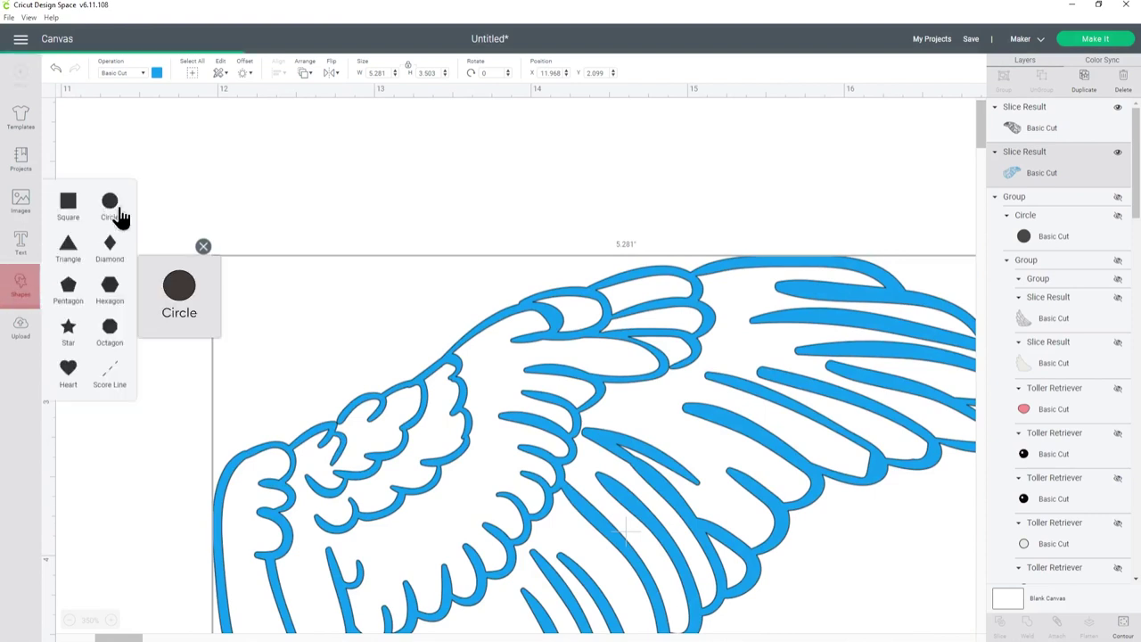
left_click(109, 203)
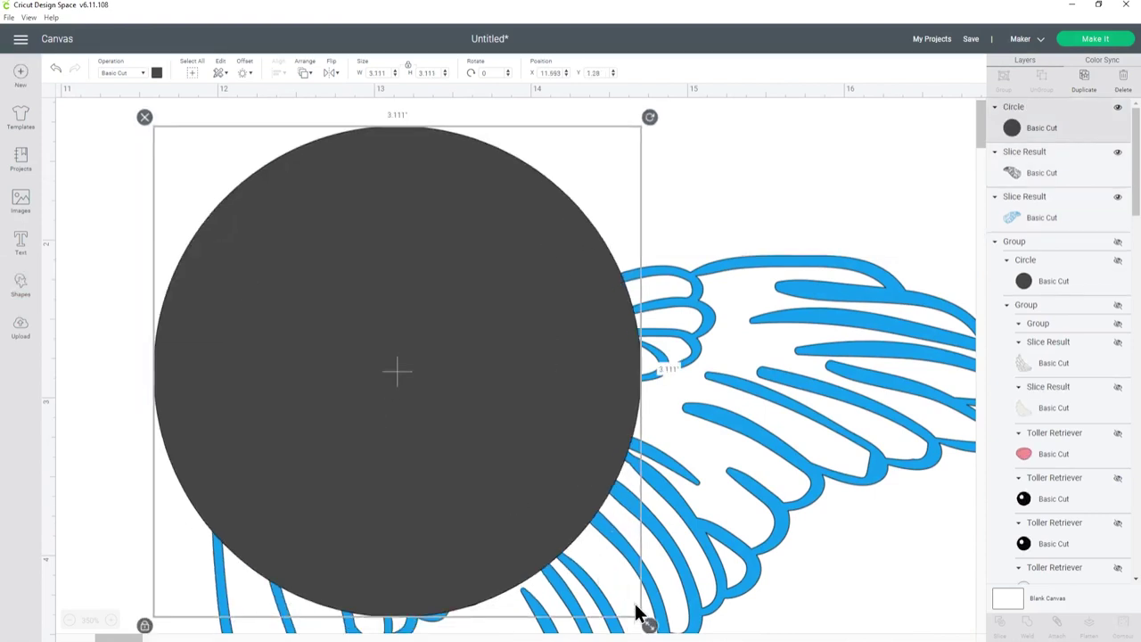
left_click_drag(649, 625, 338, 422)
left_click(257, 364)
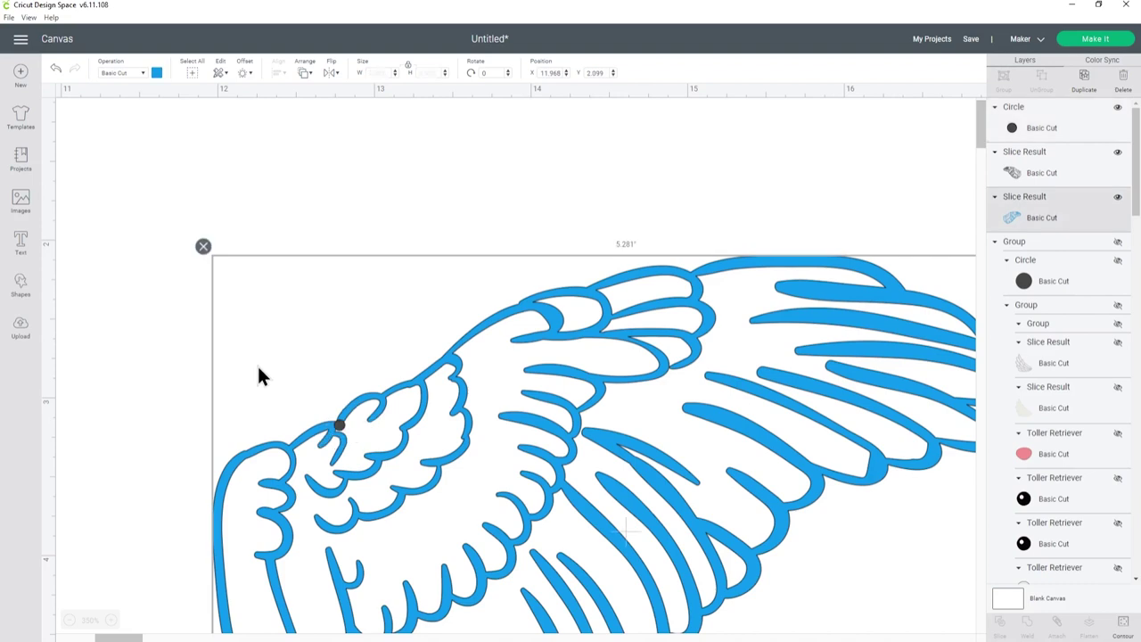
Step: Weld the small circle to the blue right wing to bridge the gap in its outline
left_click(340, 422)
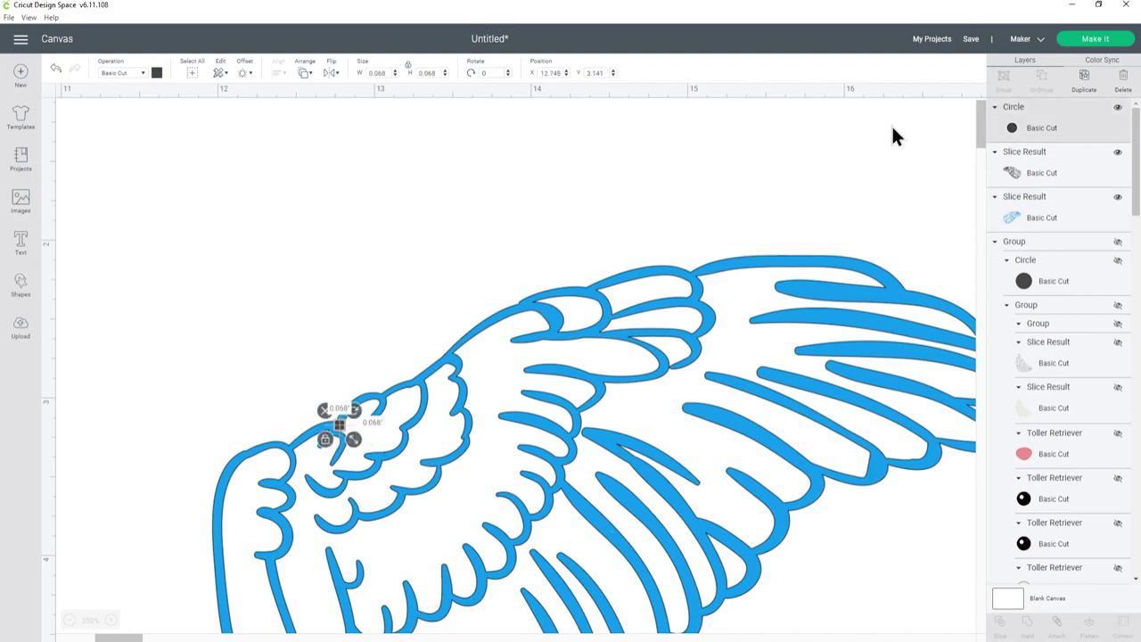
left_click(1052, 210, "shift")
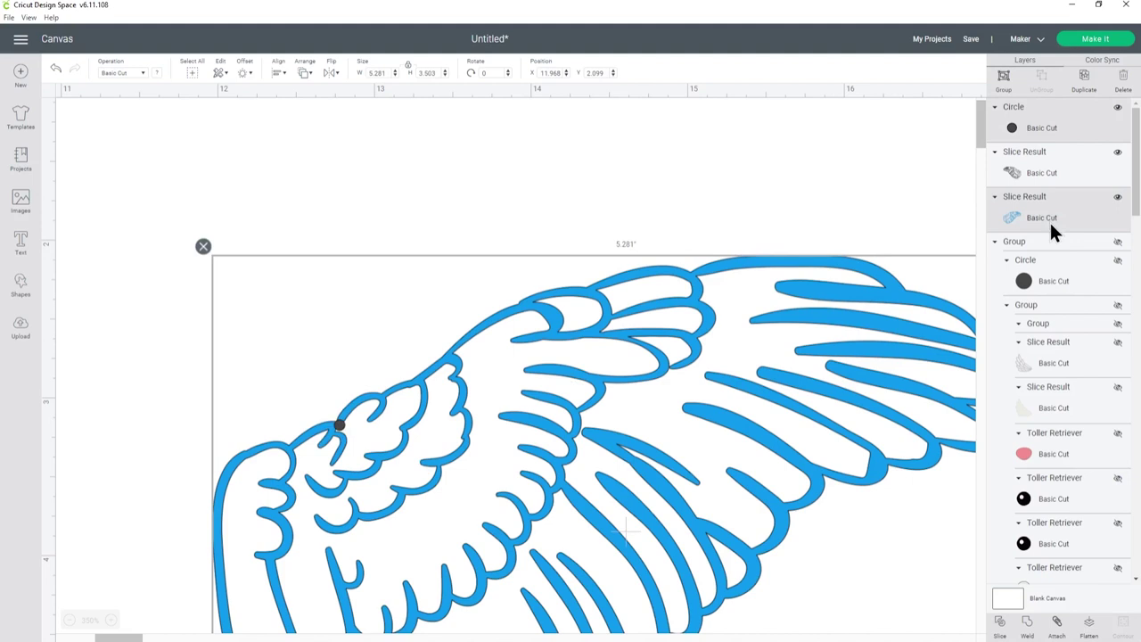
left_click(1027, 626)
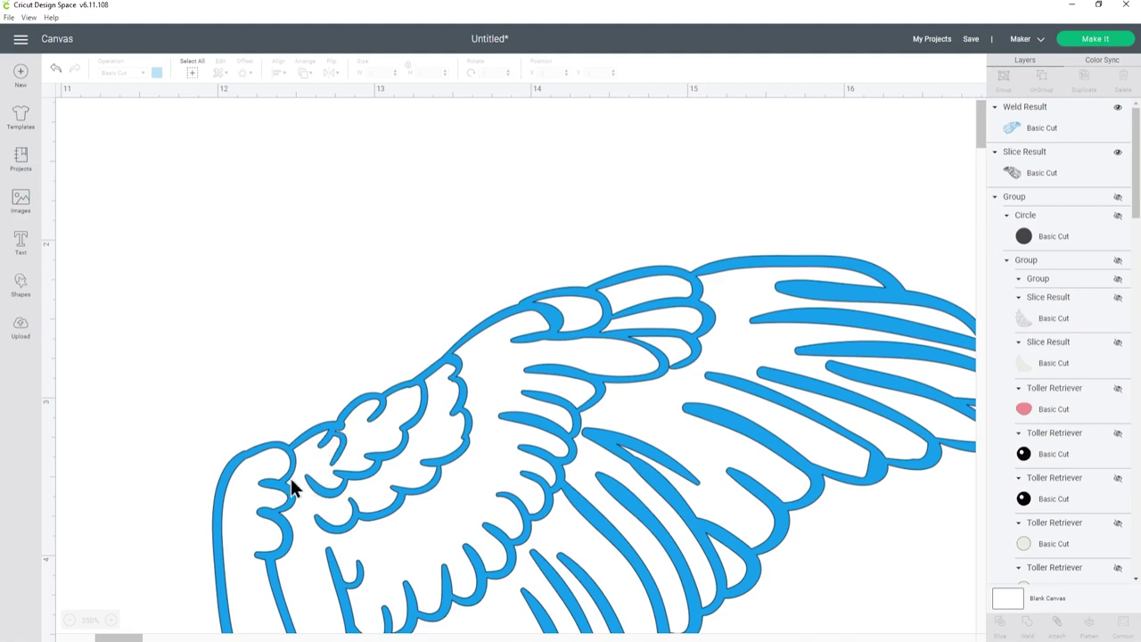
left_click(70, 620)
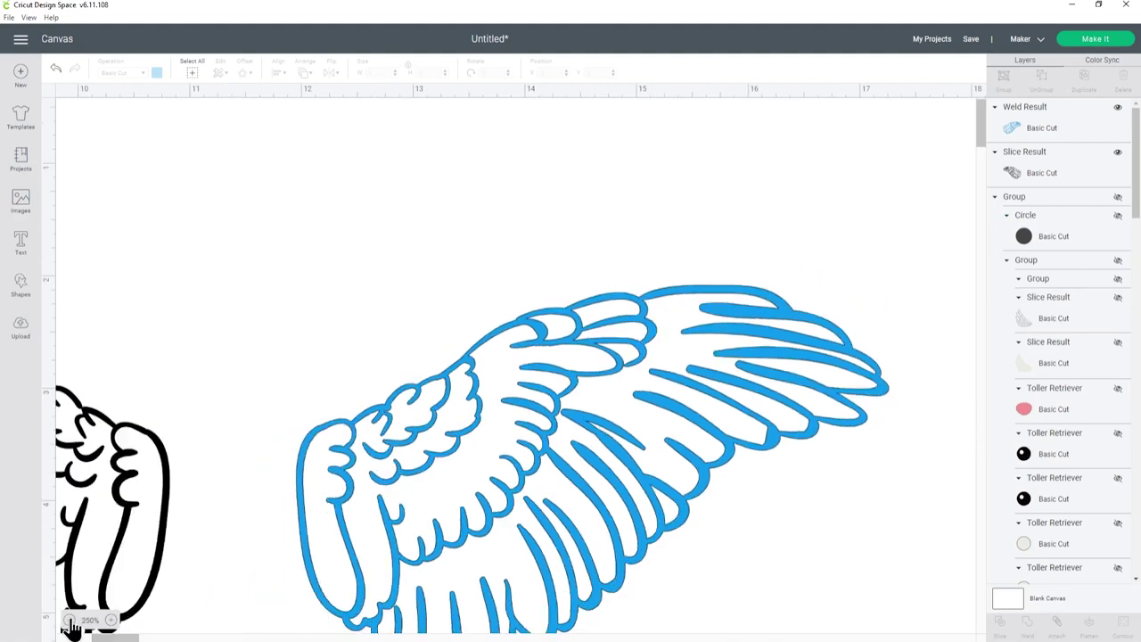
Step: Duplicate the blue right wing and place the copy below the original
left_click(70, 620)
left_click(70, 620)
left_click(70, 620)
left_click(70, 621)
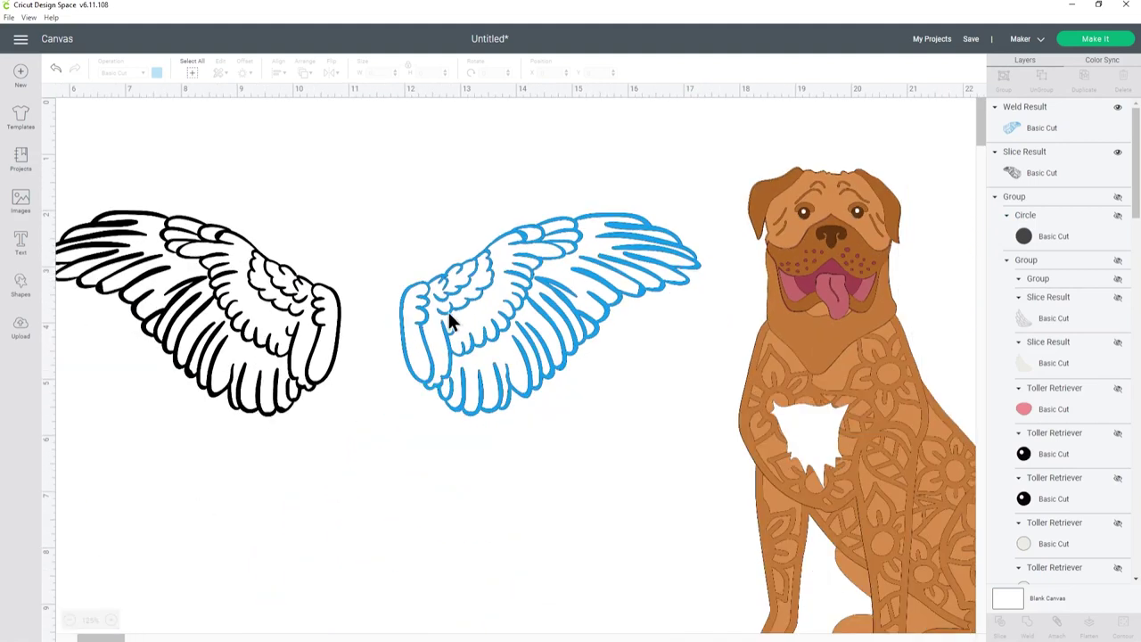
left_click(448, 316)
left_click(1083, 80)
left_click_drag(655, 276, 782, 482)
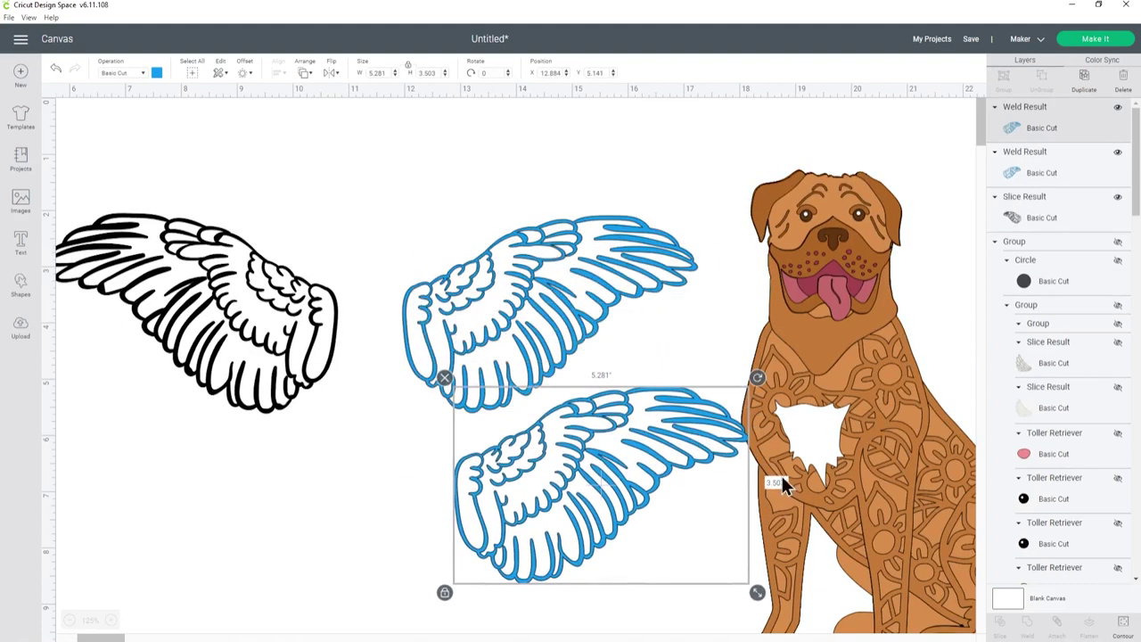
Step: Hide all contours of the duplicated blue wing to make a solid backing, and shift it slightly away from the dog
left_click(1124, 624)
left_click(790, 390)
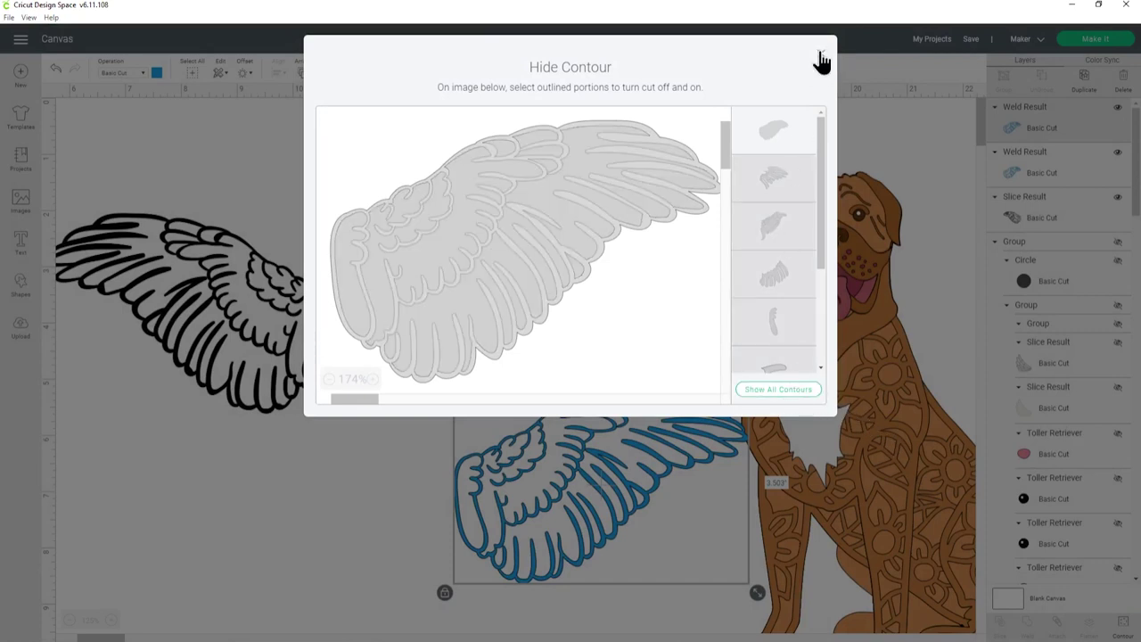
left_click(821, 54)
left_click_drag(667, 436, 650, 424)
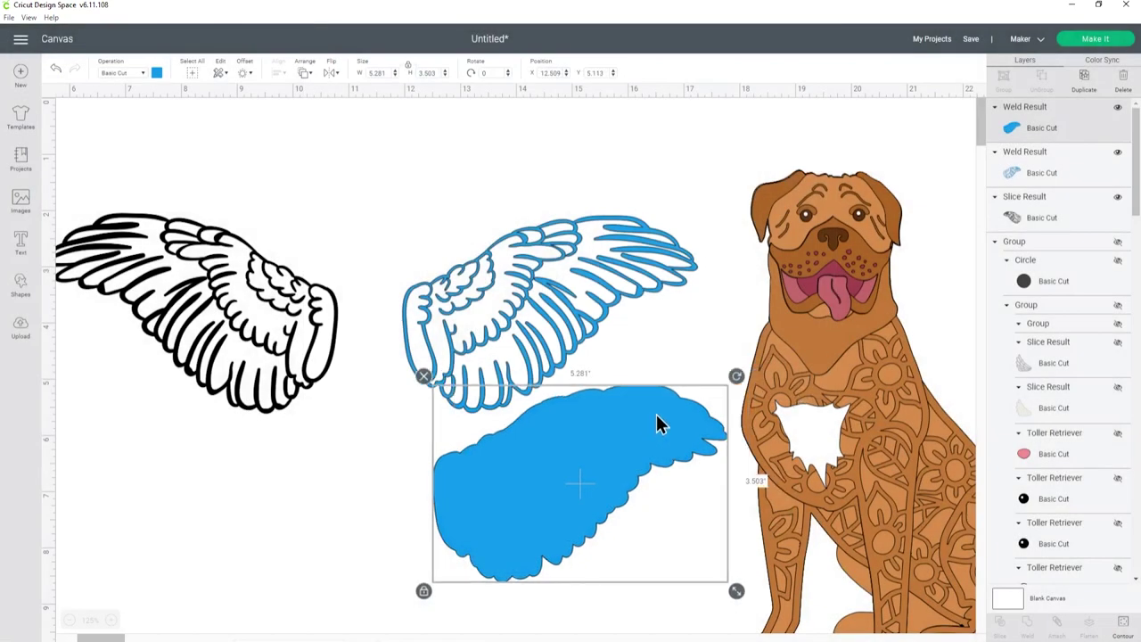
Step: Delete the black left wing
left_click(197, 335)
left_click_drag(212, 314, 223, 313)
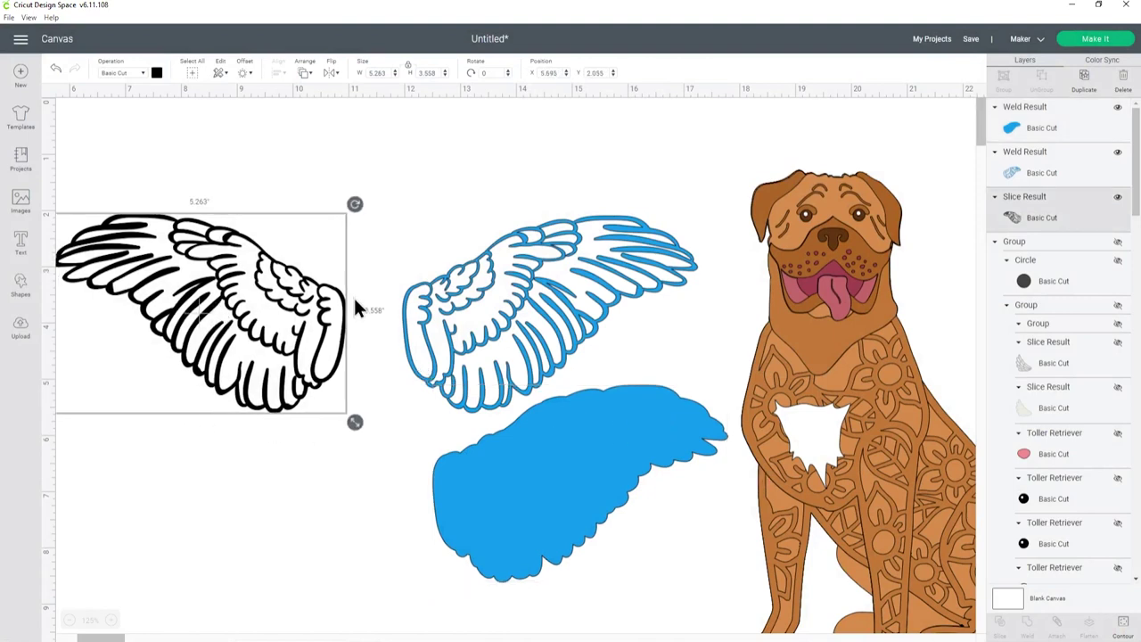
key("Delete")
Step: Recolor the detailed wing outline light gray and the solid wing backing white
left_click(443, 298)
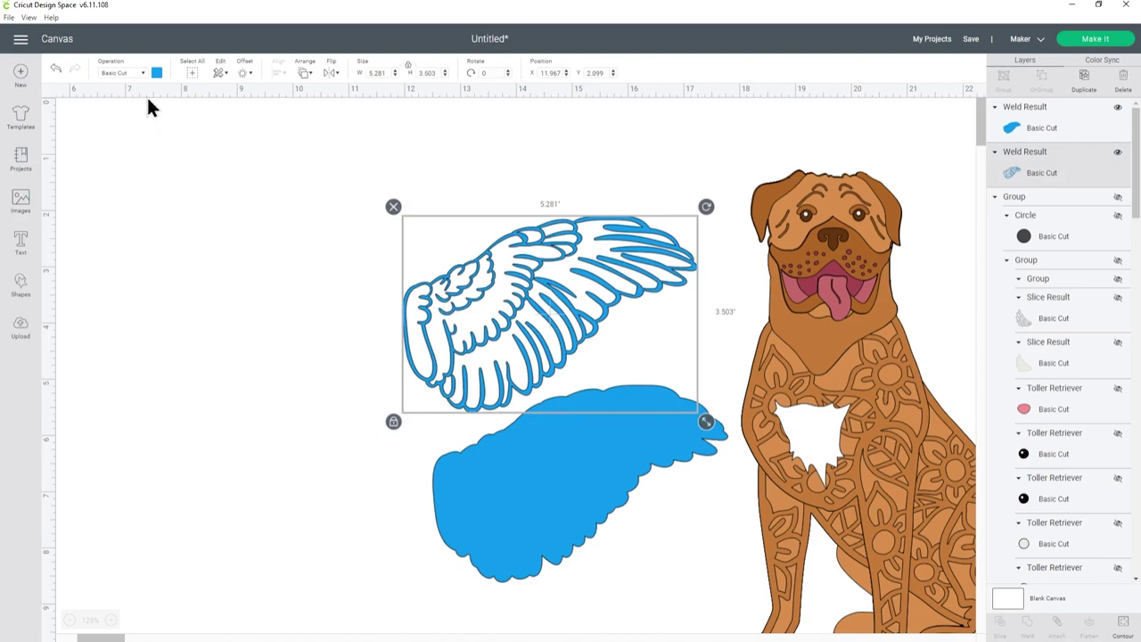
left_click(156, 73)
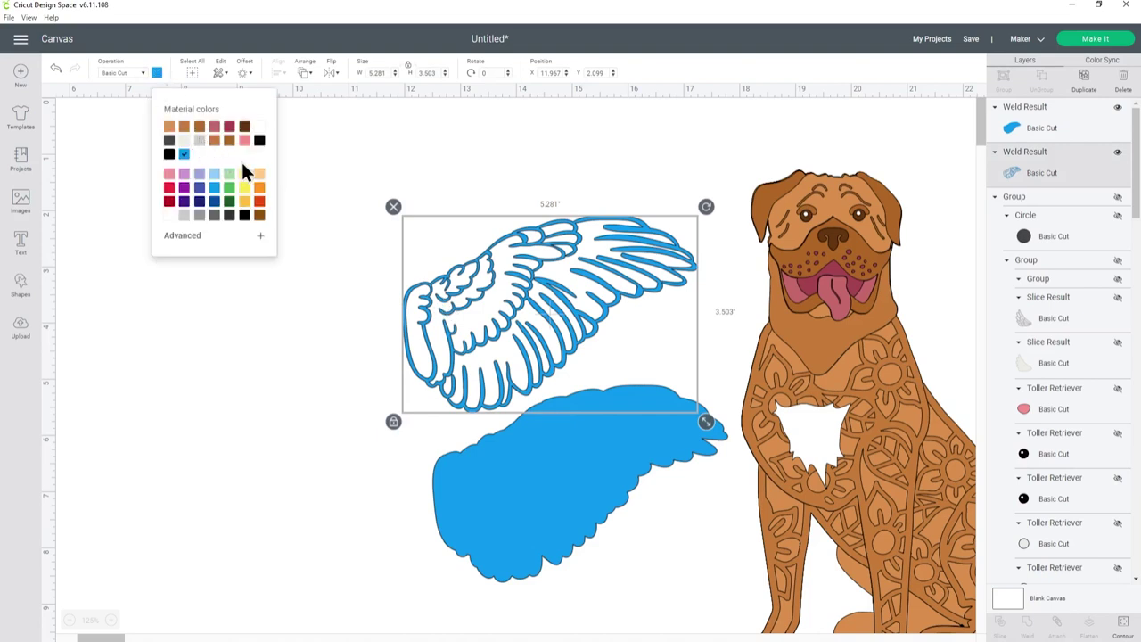
left_click(197, 139)
left_click(537, 463)
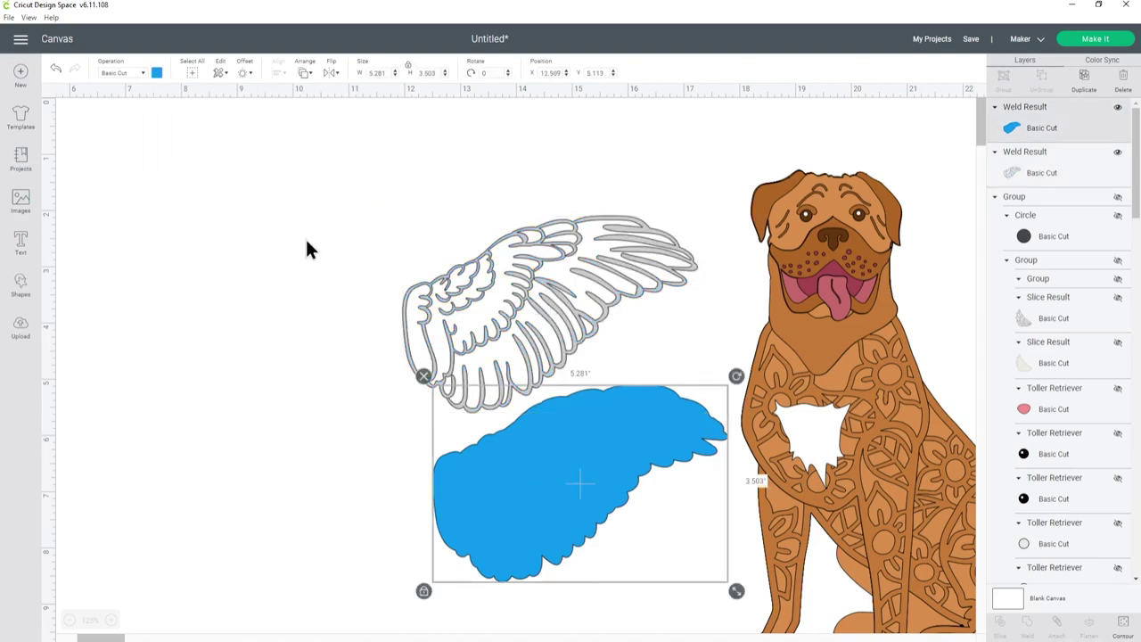
left_click(160, 73)
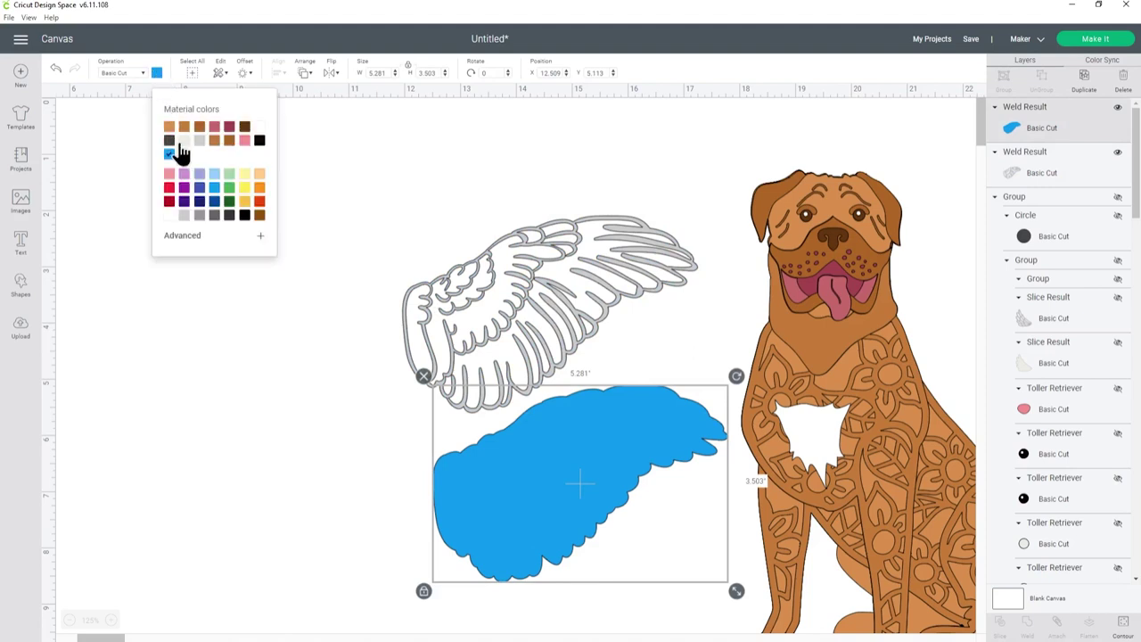
left_click(258, 128)
Step: Center the solid wing backing and the gray wing outline on each other
left_click_drag(521, 475, 396, 442)
left_click_drag(287, 196, 691, 597)
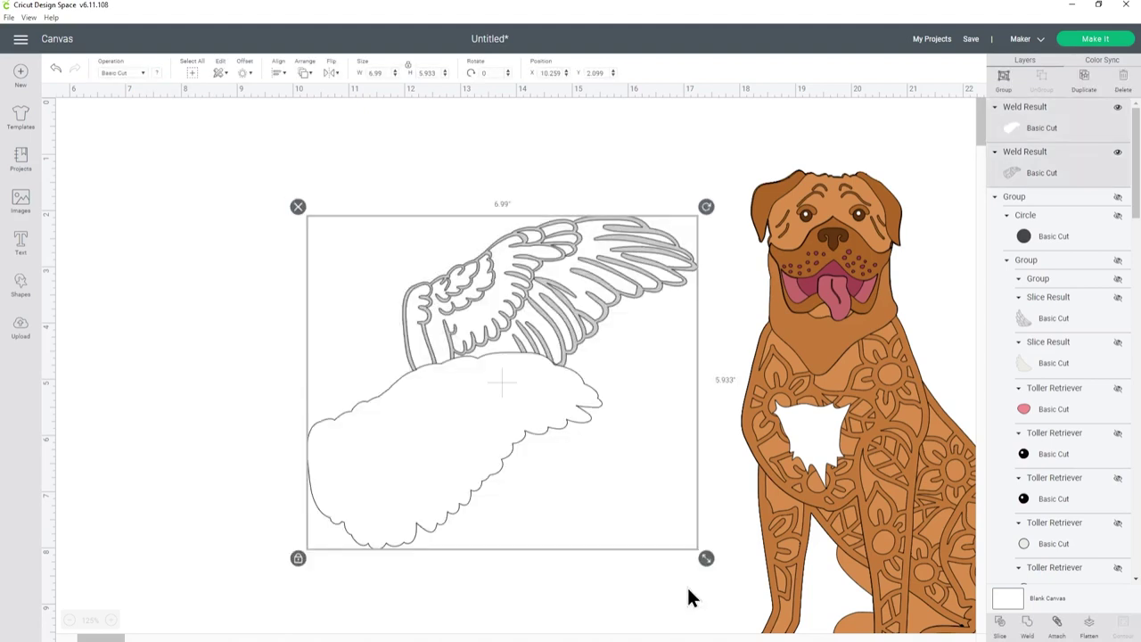
left_click(279, 73)
left_click(317, 199)
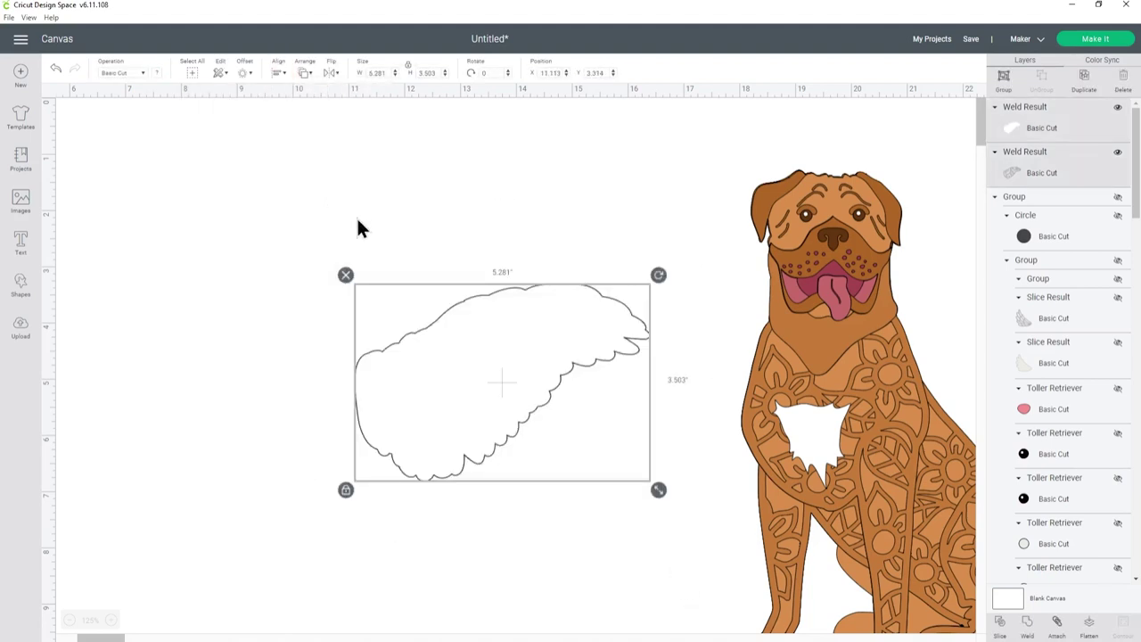
left_click(384, 221)
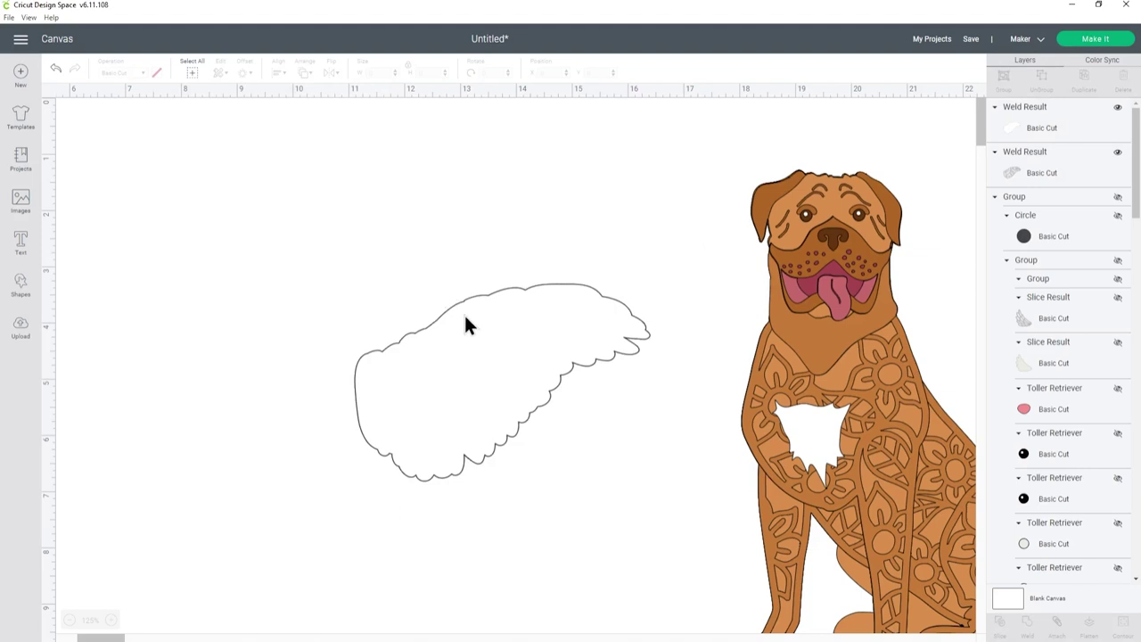
Step: Move the solid white wing backing one level backward so it lies behind the gray outline
left_click(464, 317)
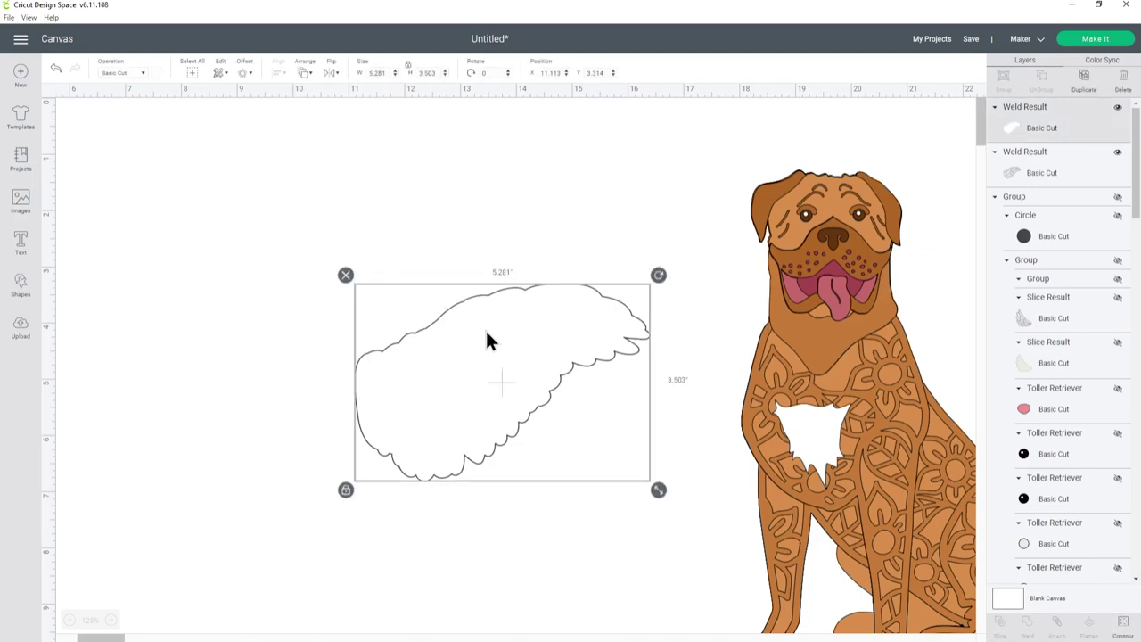
left_click(303, 73)
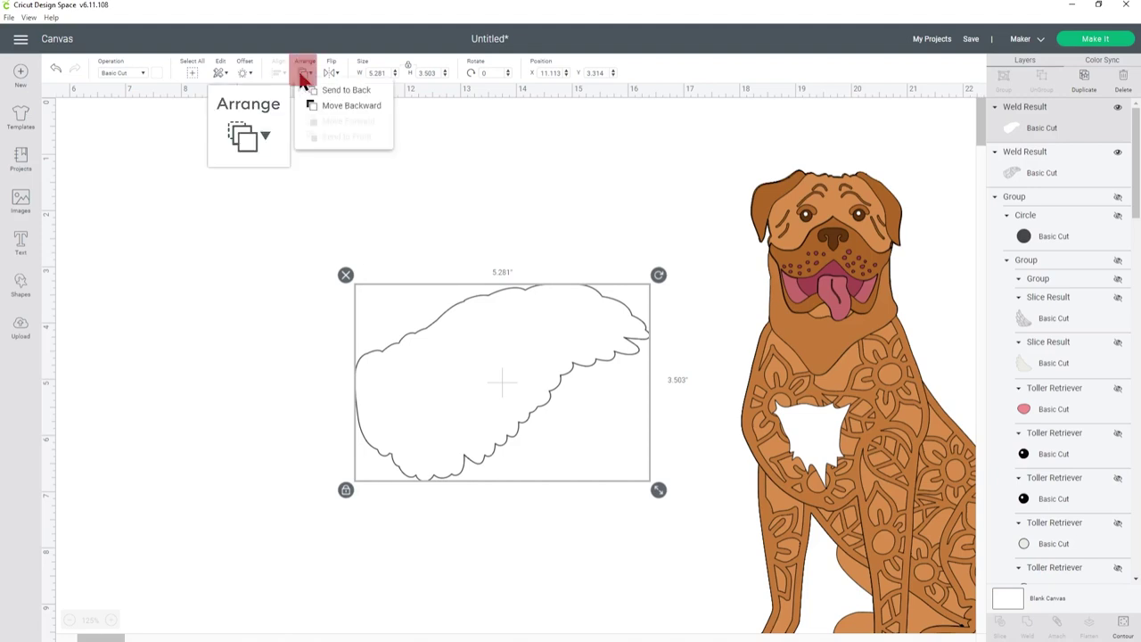
left_click(339, 106)
left_click(438, 191)
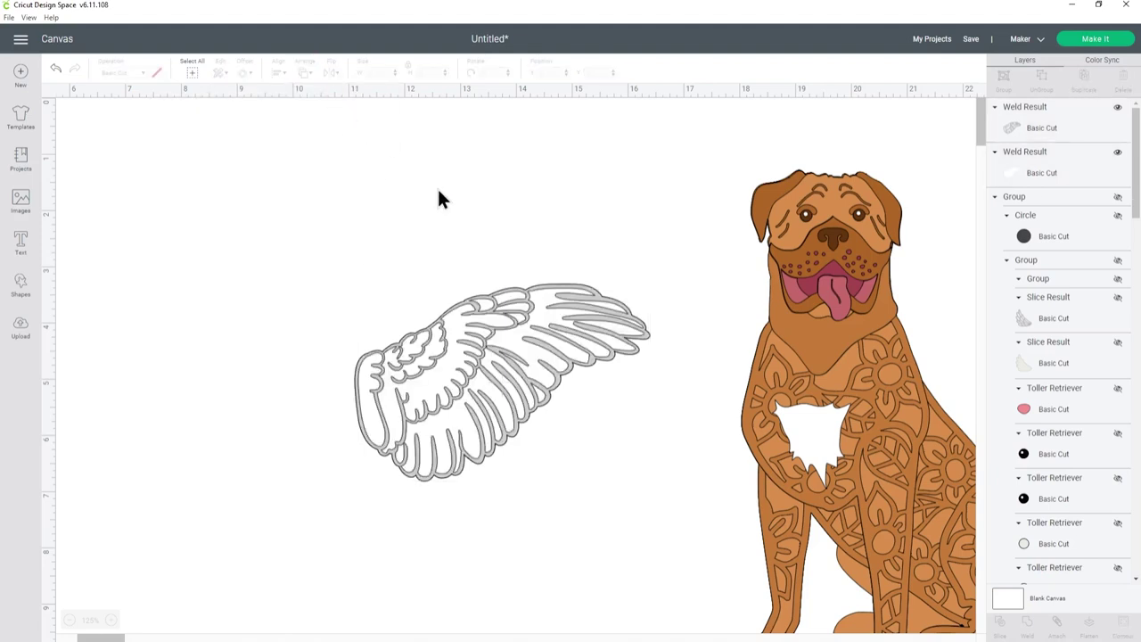
Step: Group the gray wing outline with its white backing and move the wing to the upper area of the canvas
left_click_drag(279, 237, 686, 546)
left_click_drag(484, 386, 447, 321)
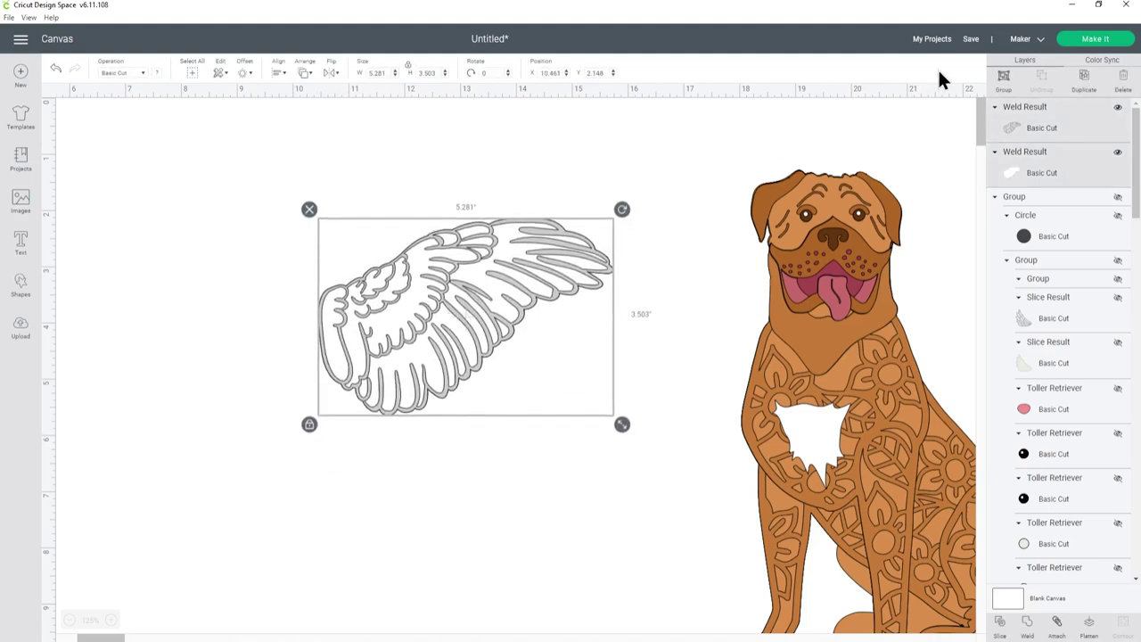
left_click(1005, 80)
left_click_drag(443, 281, 239, 214)
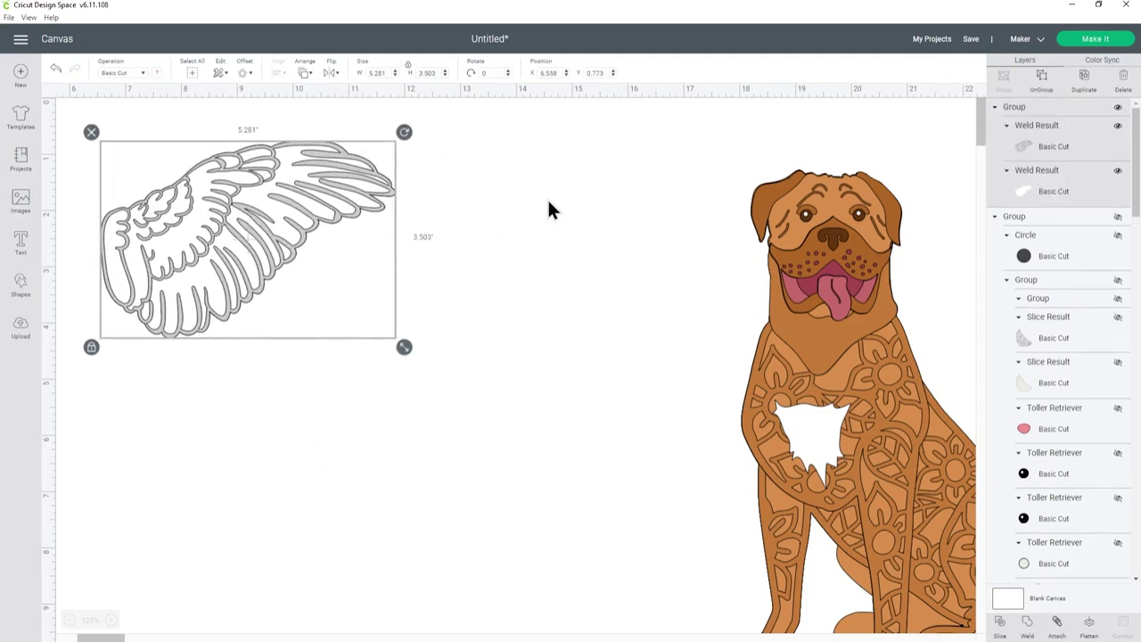
Step: Duplicate the grouped wing, flip the copy horizontally, and arrange the two wings as a facing pair beside the dog
left_click(1084, 78)
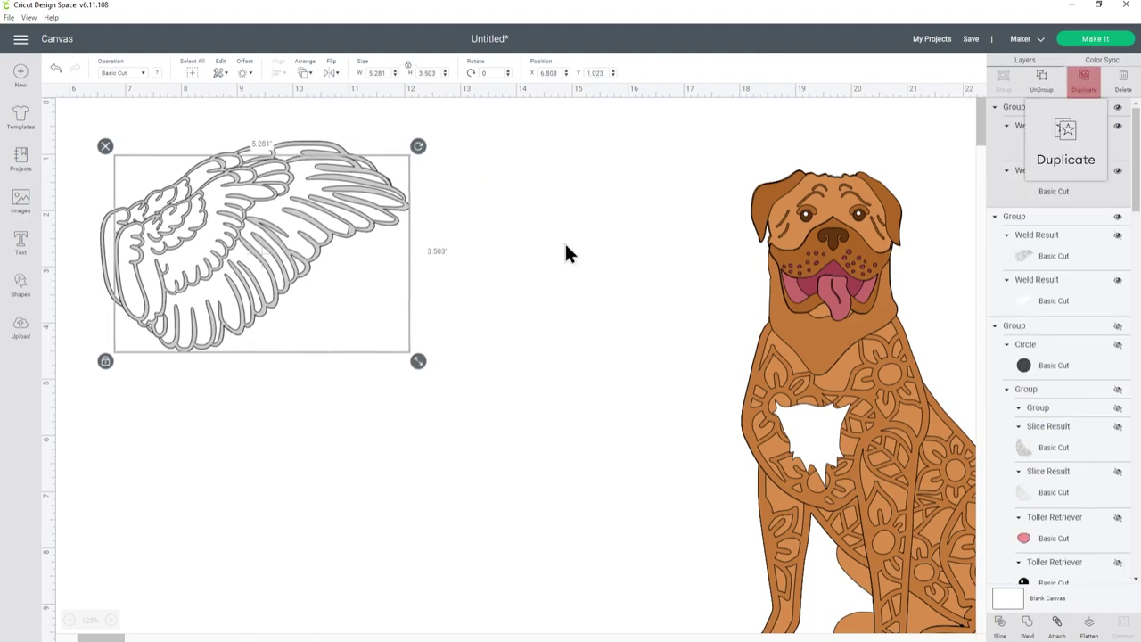
left_click_drag(285, 230, 522, 334)
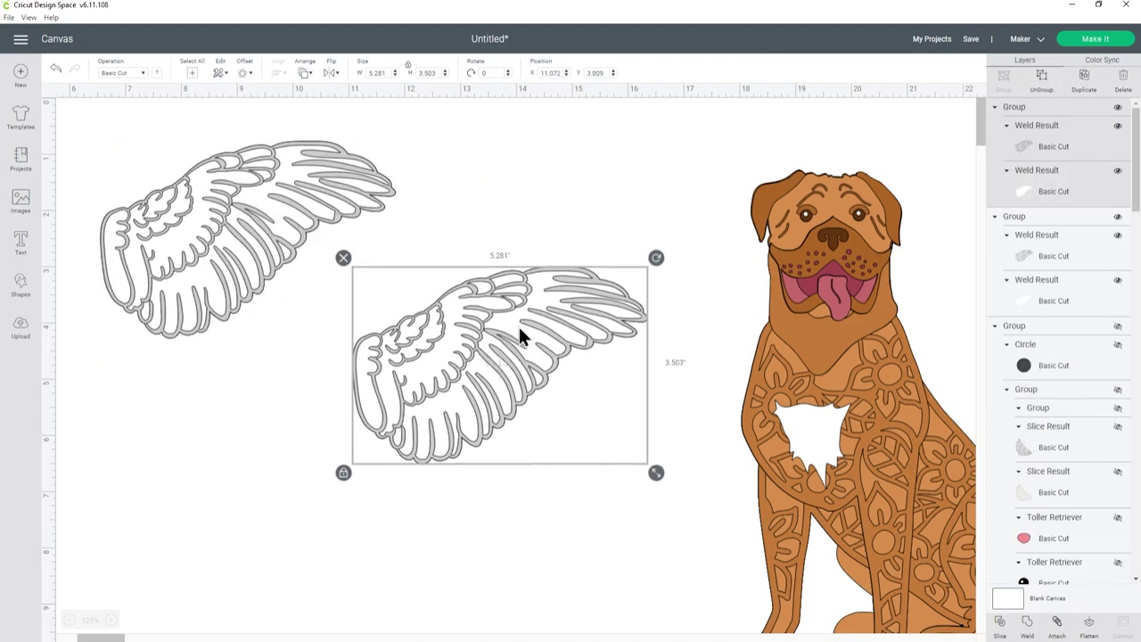
left_click(331, 74)
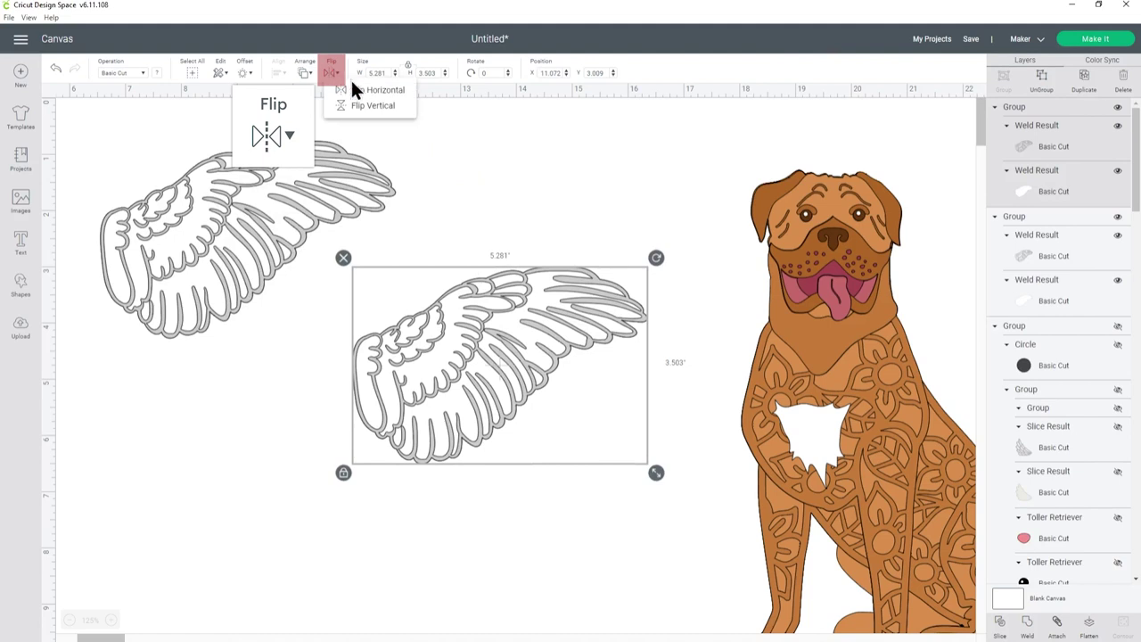
left_click(358, 91)
left_click_drag(554, 379, 415, 429)
left_click_drag(249, 225, 654, 374)
left_click_drag(446, 413, 356, 326)
left_click_drag(639, 451, 585, 413)
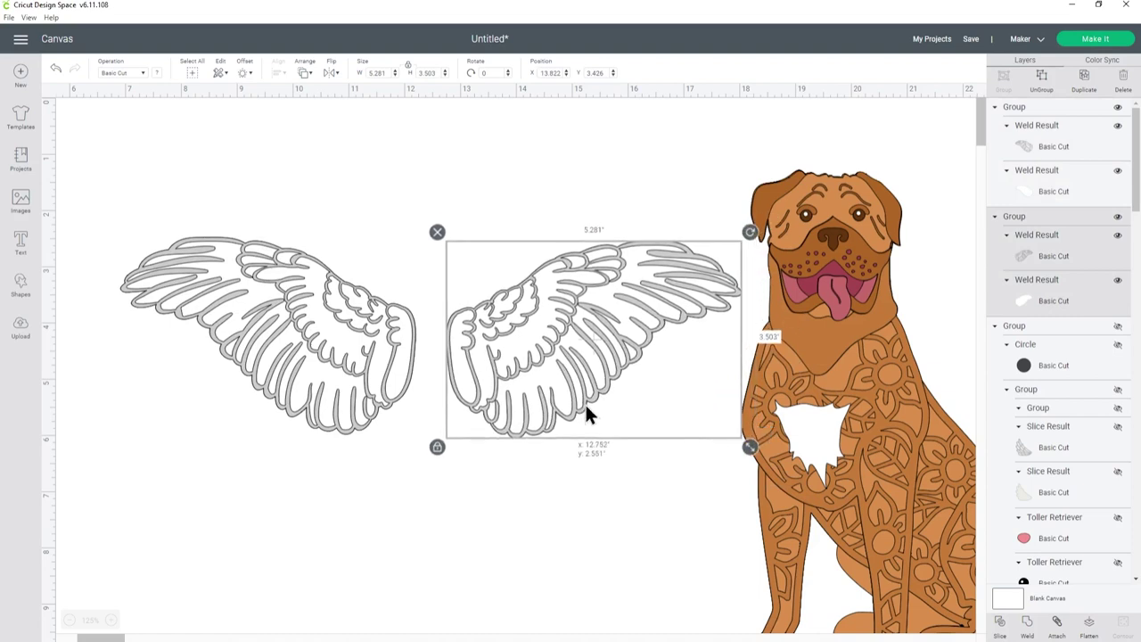
Step: Recolor the backing layers of both wings to the off-white material color
left_click(1059, 189)
left_click(158, 73)
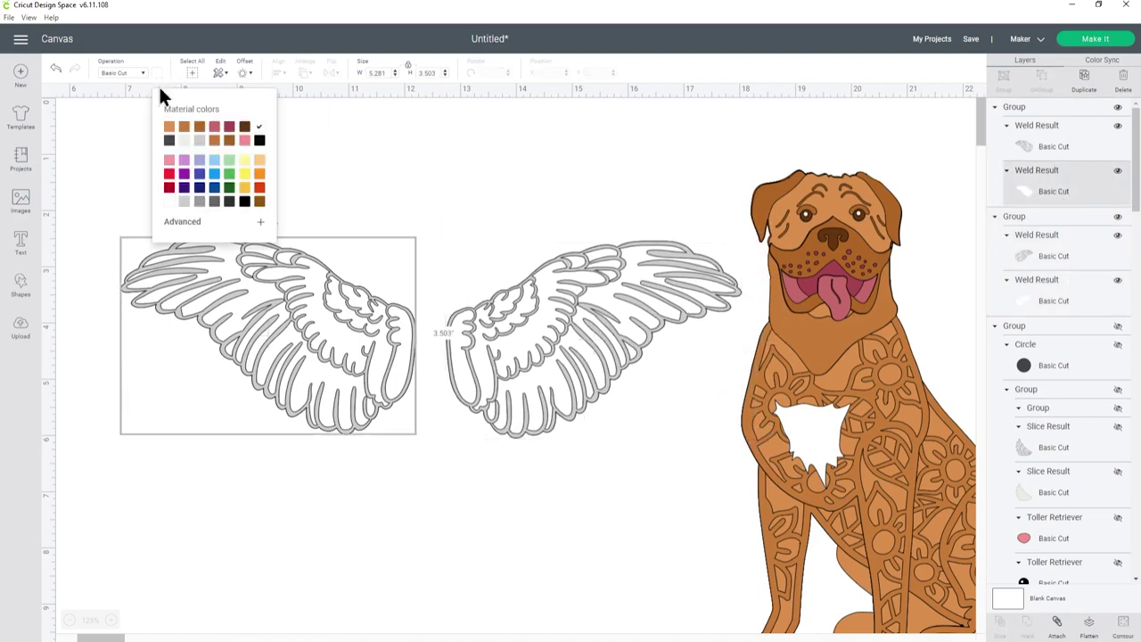
left_click(184, 140)
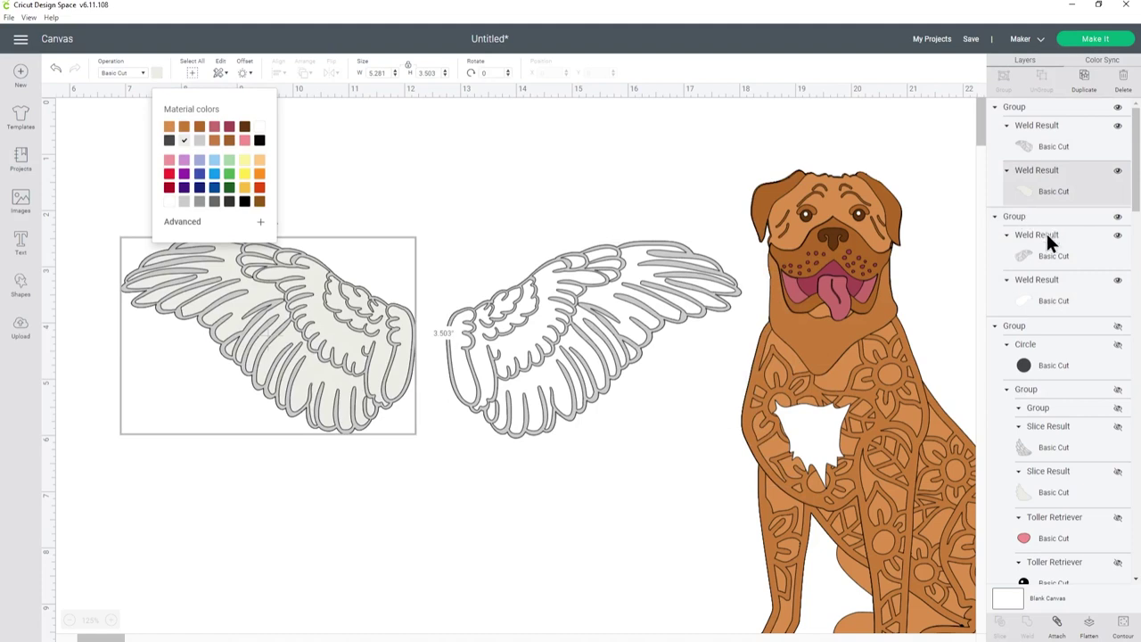
left_click(1055, 294)
left_click(183, 140)
left_click(375, 184)
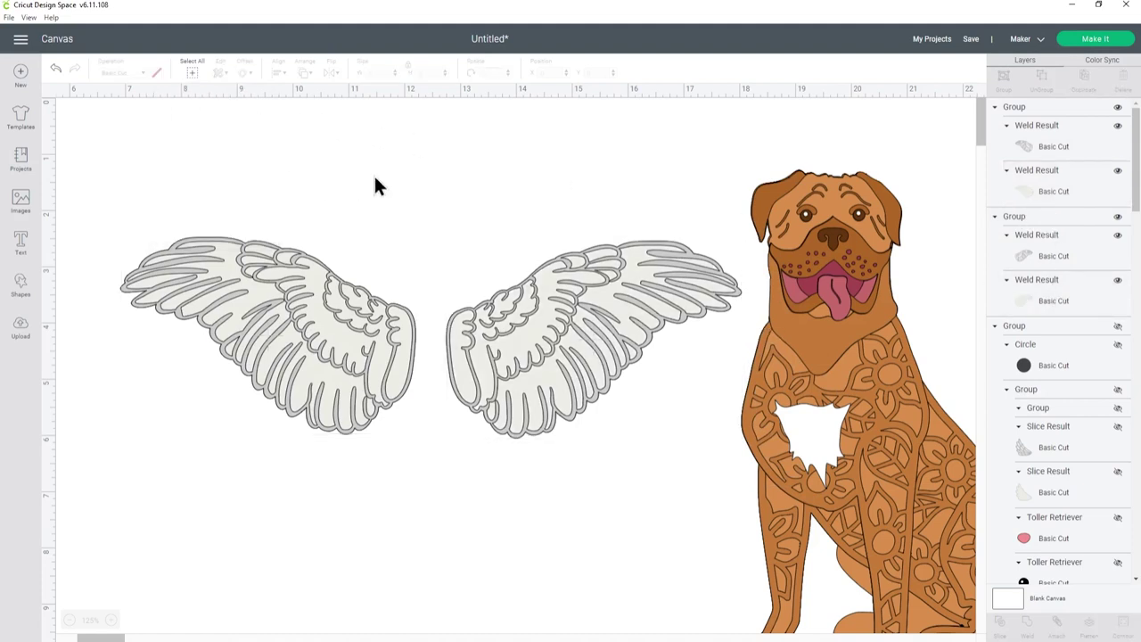
Step: Move the sitting dog between the two wings and arrange the wings at its shoulders
left_click(70, 618)
left_click(350, 322)
left_click(514, 301)
left_click_drag(514, 300, 512, 276)
left_click_drag(762, 356, 433, 344)
left_click(555, 260)
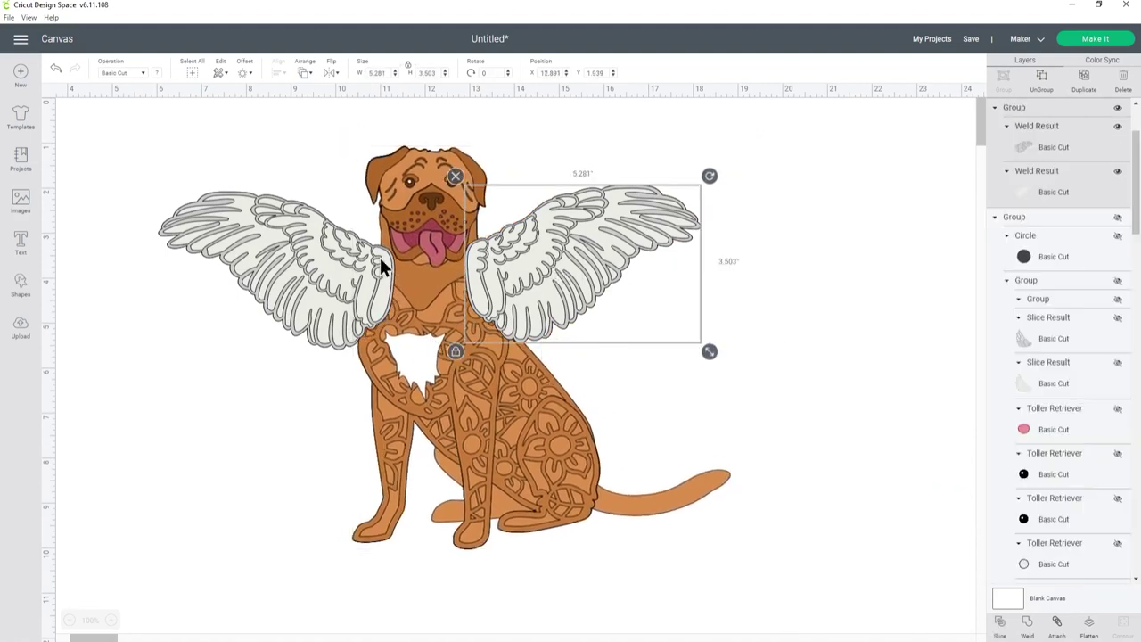
Step: Select both wings, shift them slightly downward on the dog, and align their top edges
left_click(384, 261)
left_click(560, 254, "shift")
left_click_drag(560, 254, 564, 267)
left_click(280, 74)
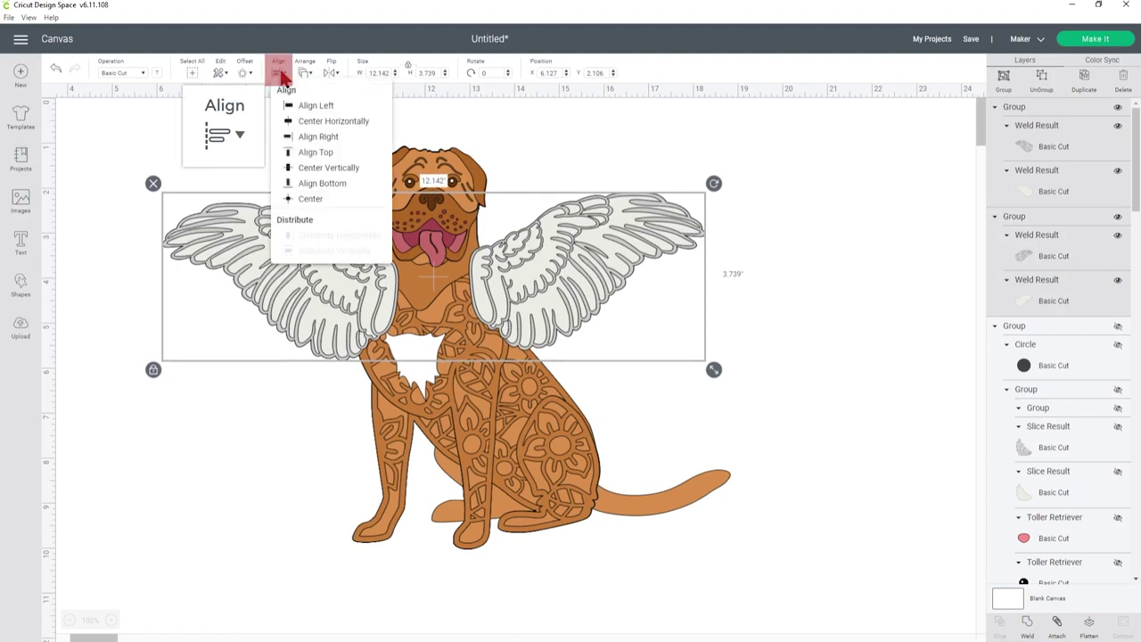
left_click(312, 152)
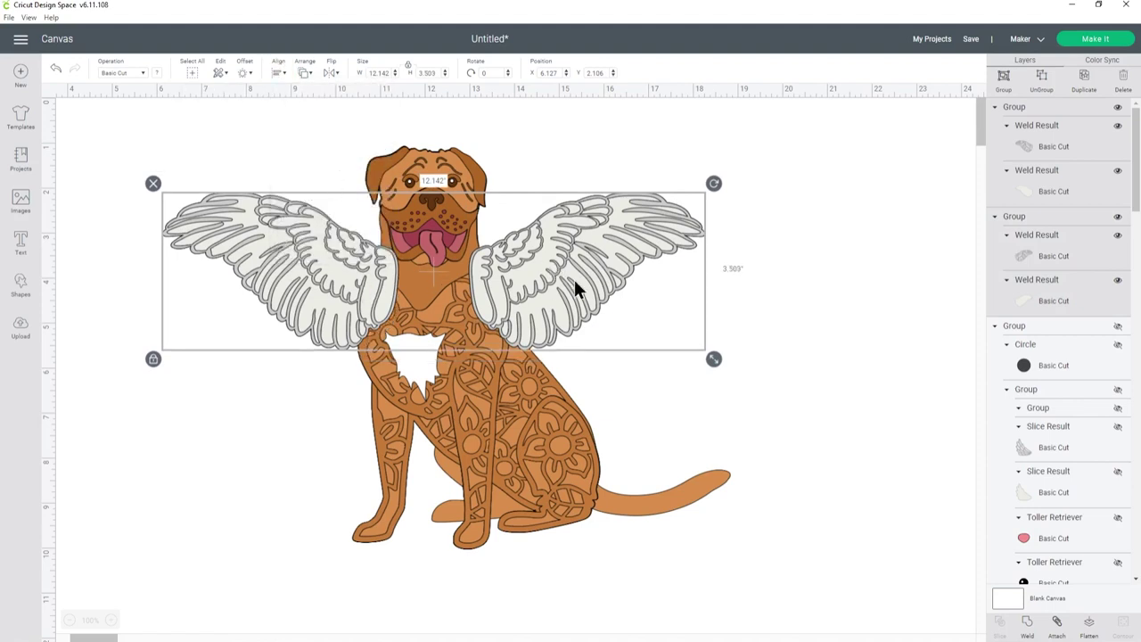
Step: Send both wings behind the dog and adjust the placement so they emerge from its shoulders
left_click(304, 74)
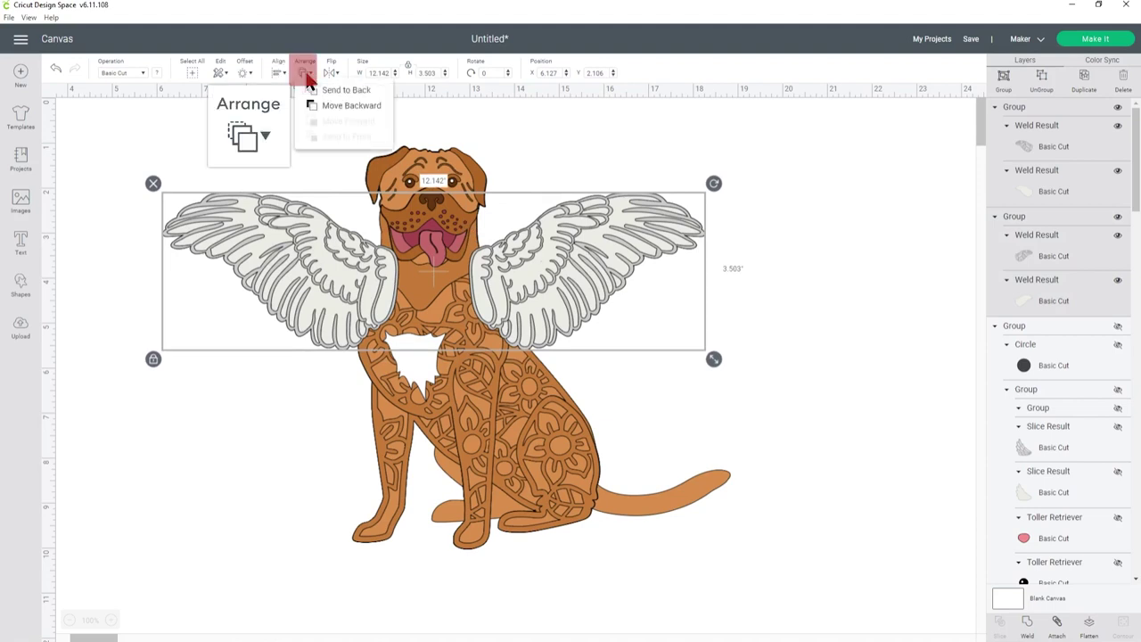
left_click(325, 92)
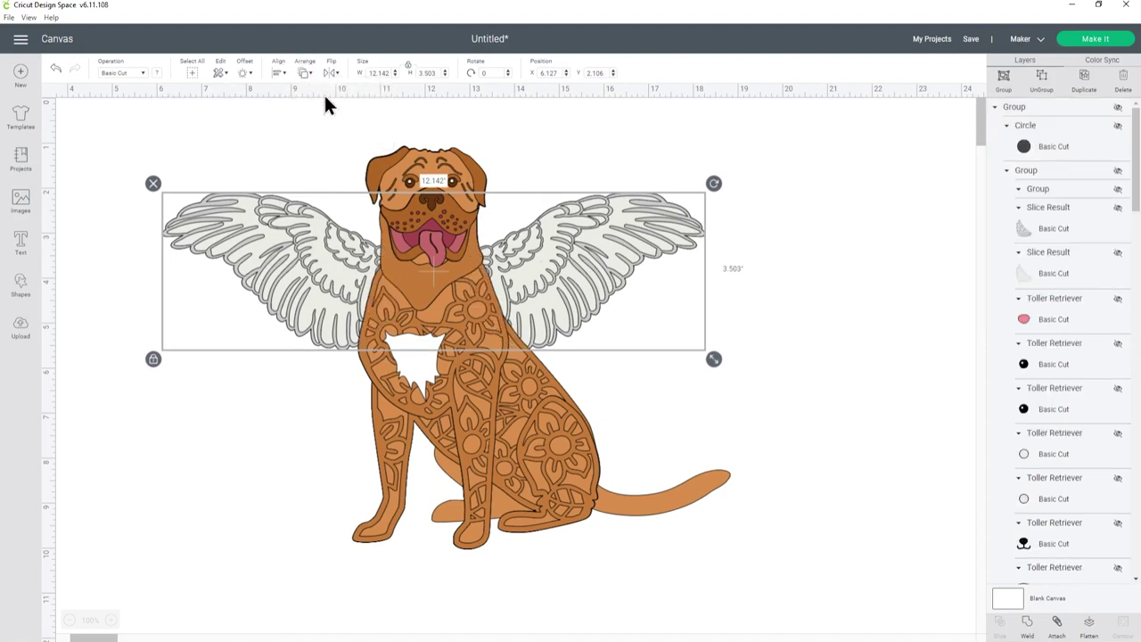
left_click(633, 250)
mouse_move(636, 251)
left_mouse_down()
mouse_move(631, 221)
mouse_move(635, 229)
left_mouse_up()
left_click(786, 230)
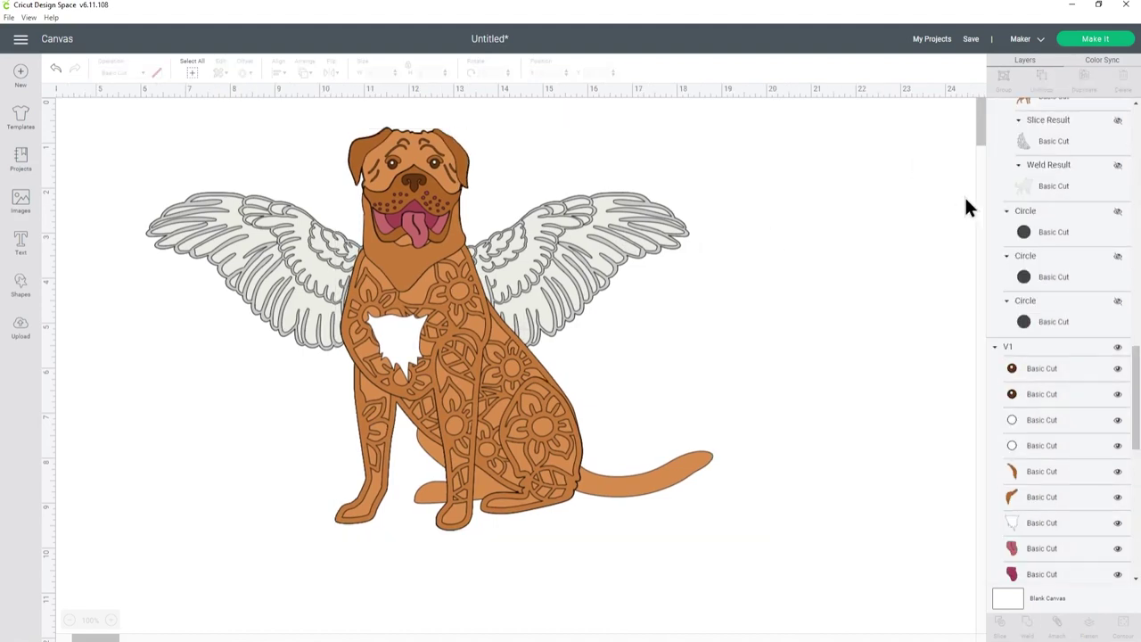
Step: Check the wings with the V1 dog temporarily hidden, and ungroup the dog into separate layers
left_click(1117, 349)
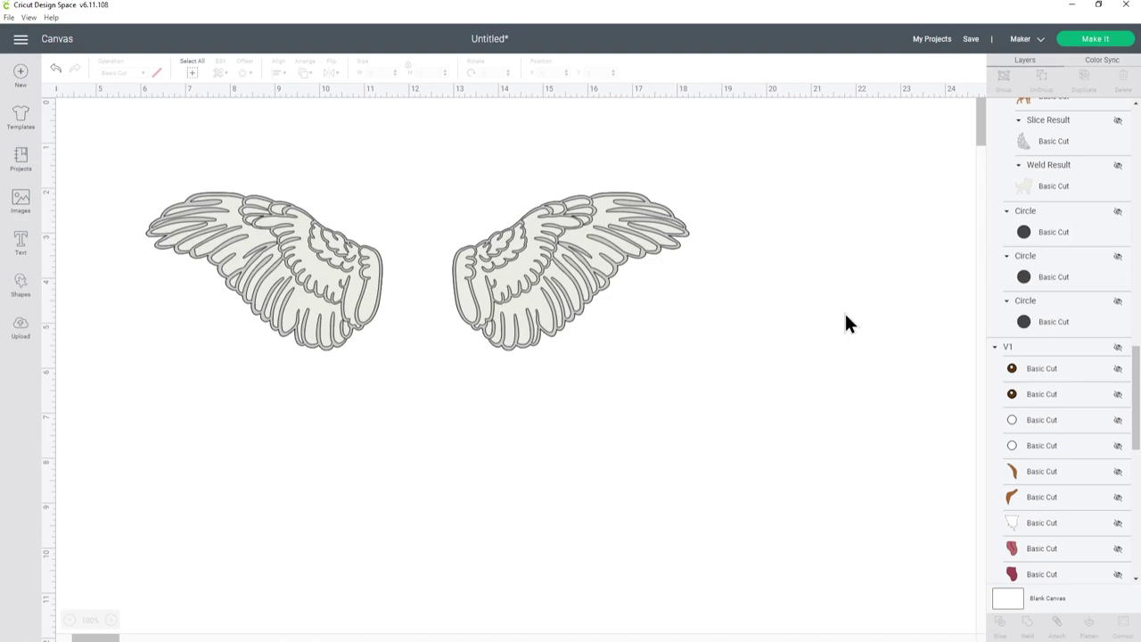
left_click(1118, 349)
left_click(1090, 351)
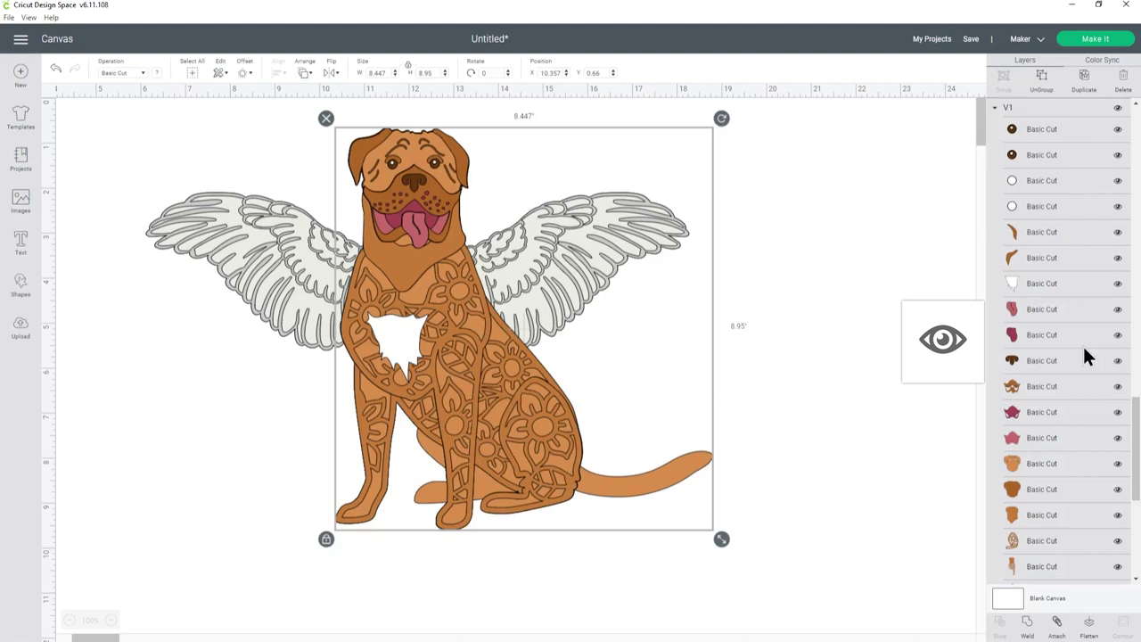
left_click(1043, 82)
Step: Duplicate the solid bottom silhouette layer of the V1 dog and move the copy beside the dog
scroll(1075, 181, "down", 5)
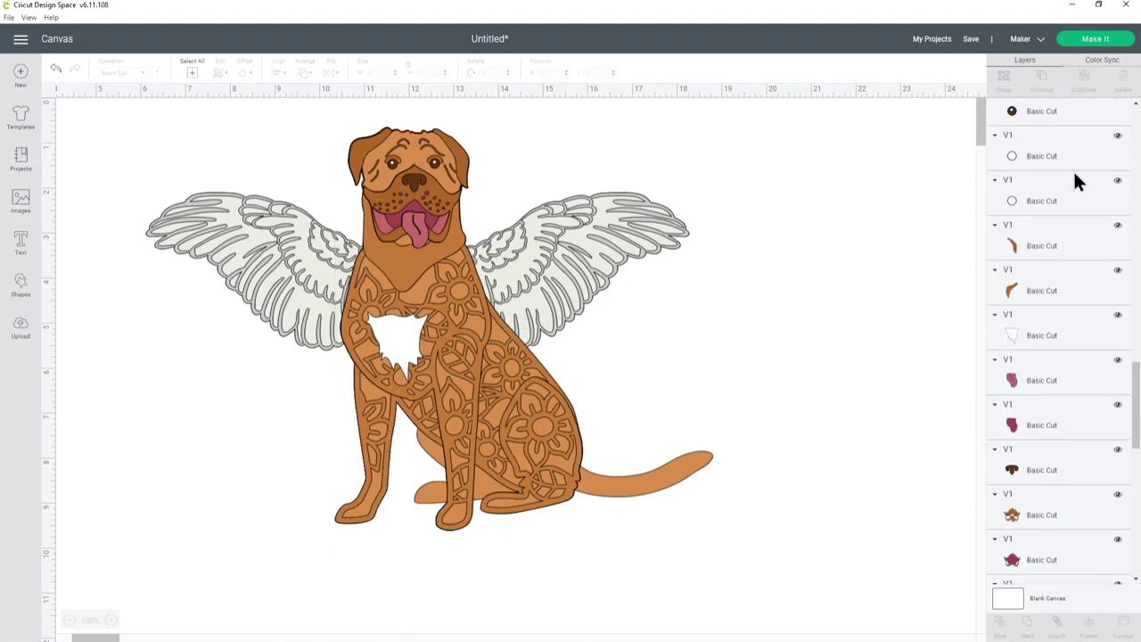
scroll(1074, 178, "down", 5)
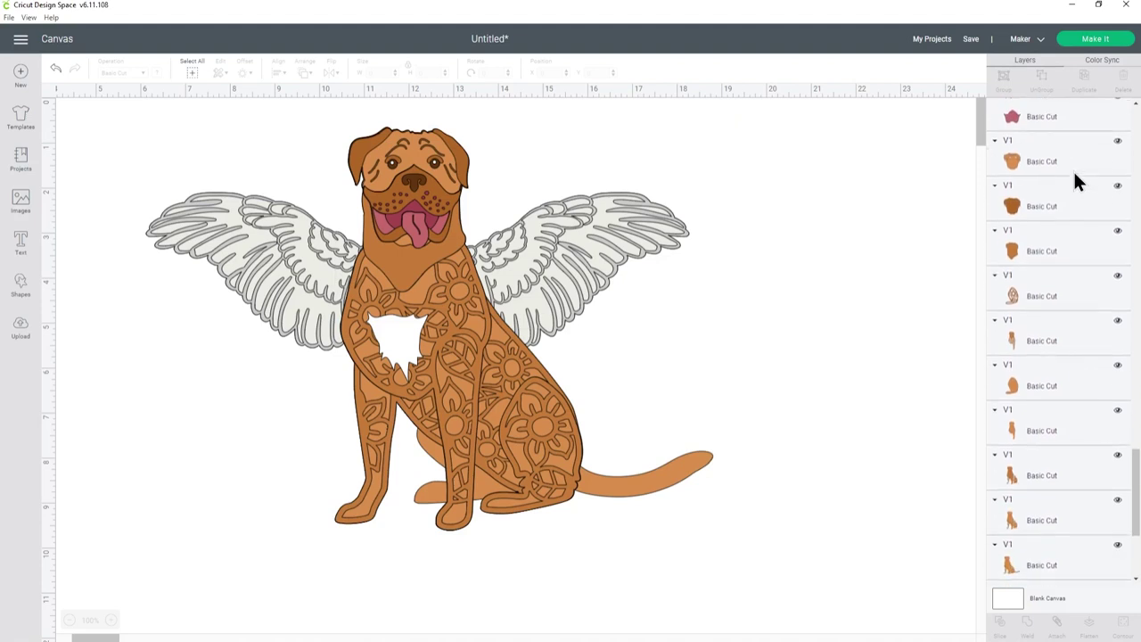
left_click(1047, 396)
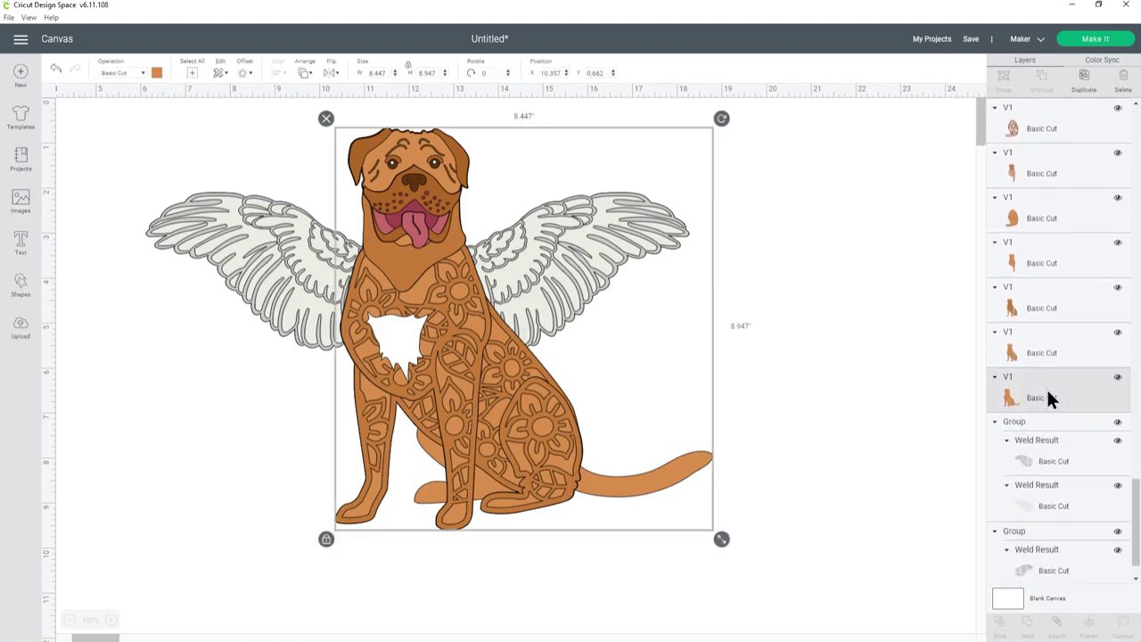
left_click(1087, 82)
left_click_drag(428, 348, 640, 351)
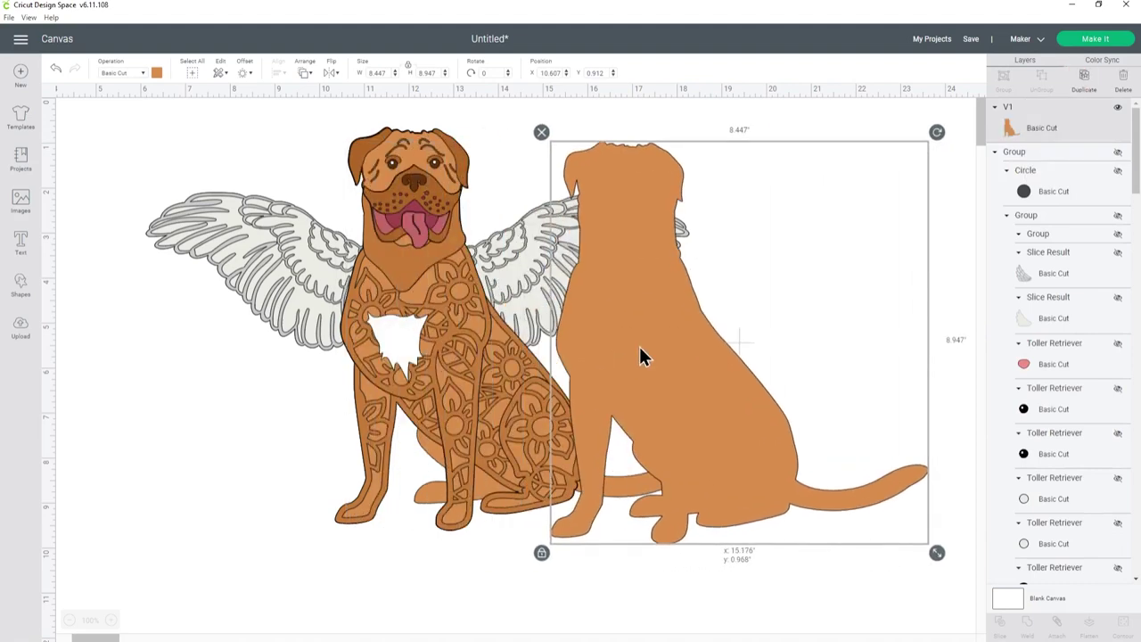
Step: Recolor the silhouette copy to the off-white of the wing backings, compare it over the dog, and set it aside
left_click(156, 72)
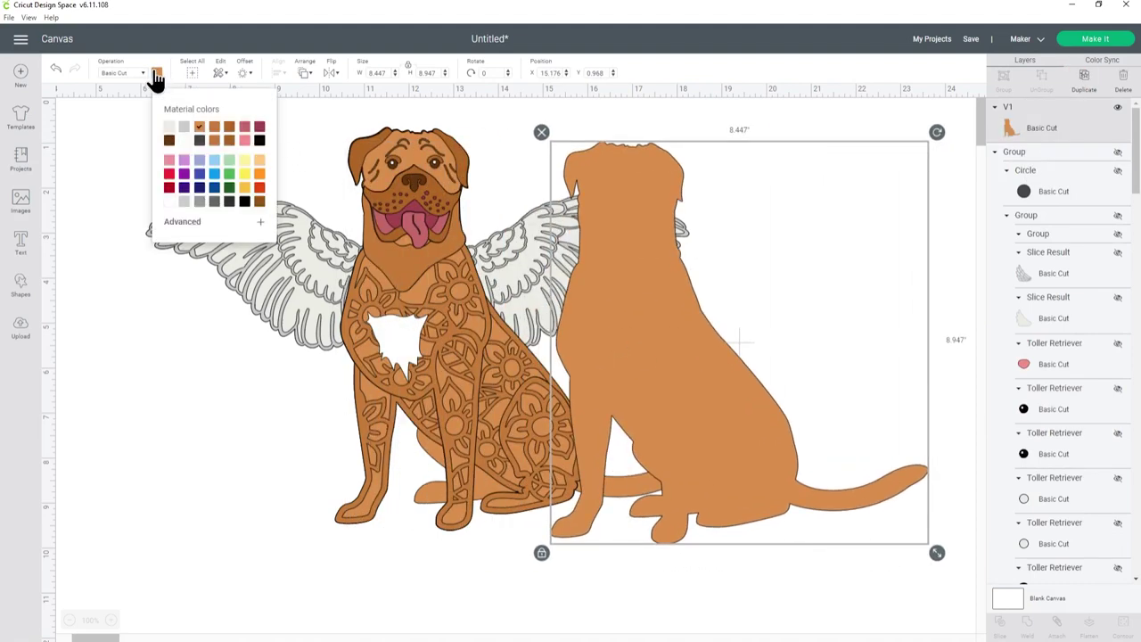
left_click(169, 127)
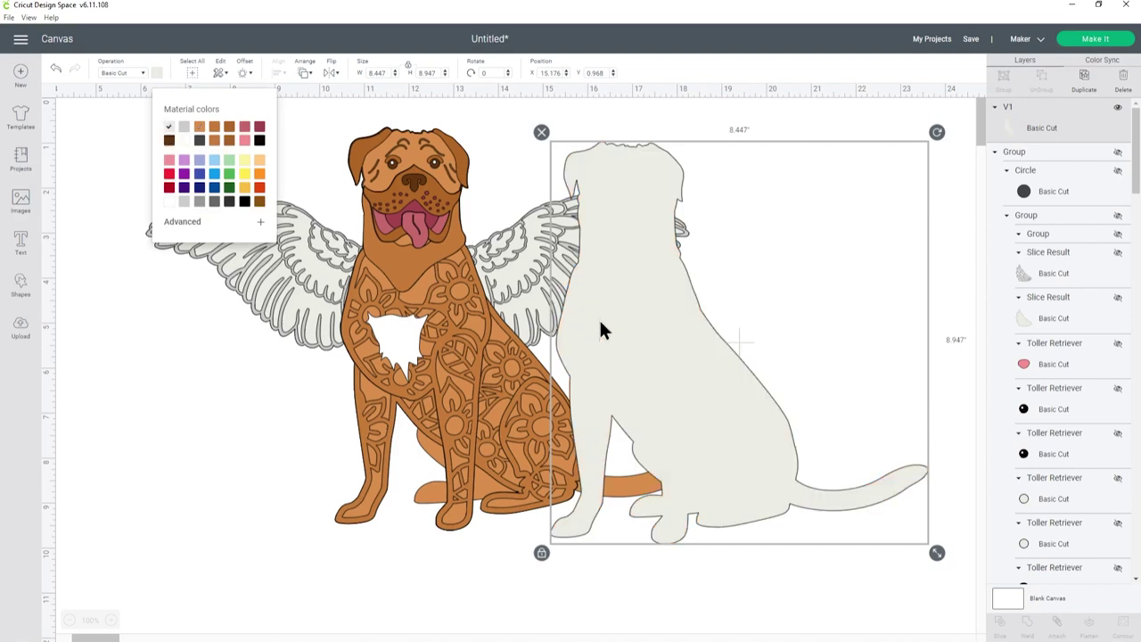
left_click_drag(601, 323, 437, 314)
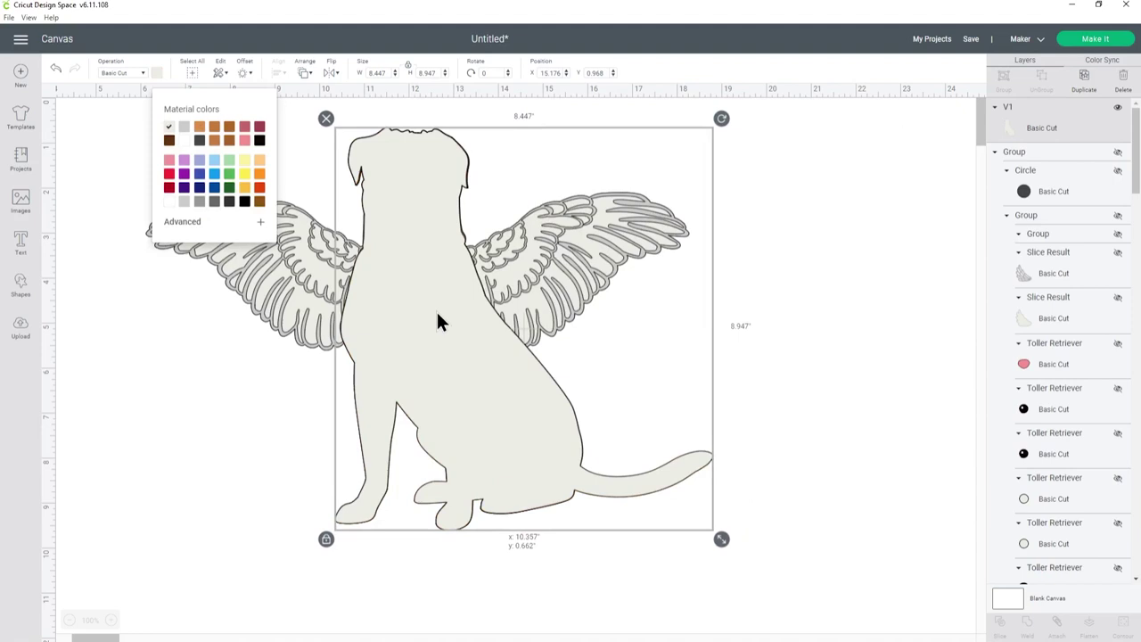
left_click_drag(437, 315, 628, 346)
left_click(647, 339)
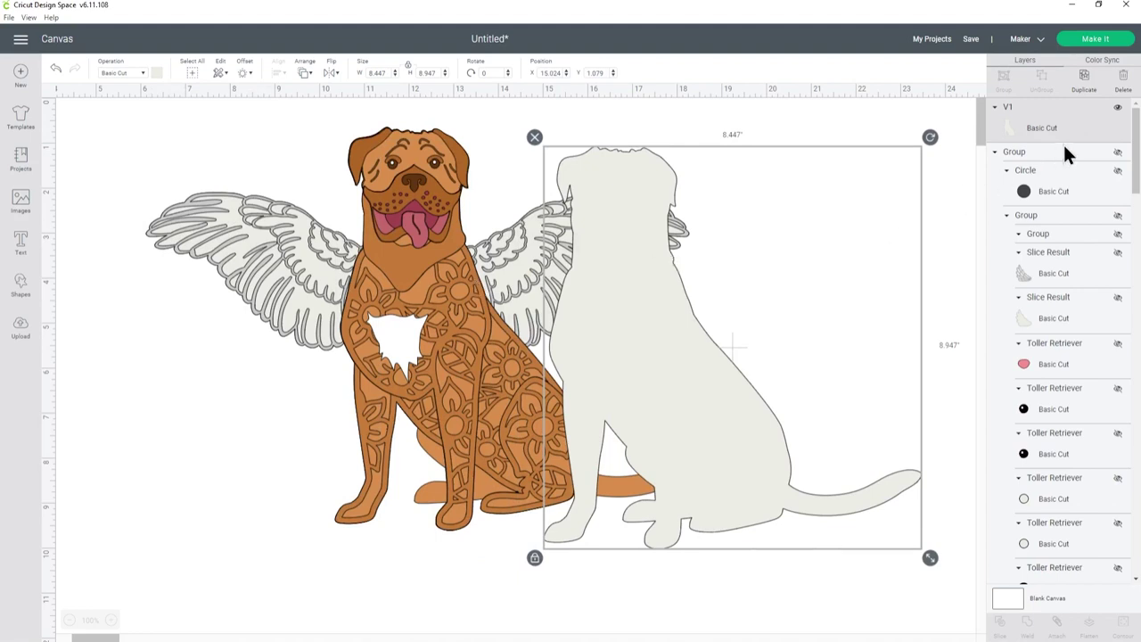
Step: Hide the off-white silhouette and both wing groups so that only the V1 dog layers are shown
left_click(995, 153)
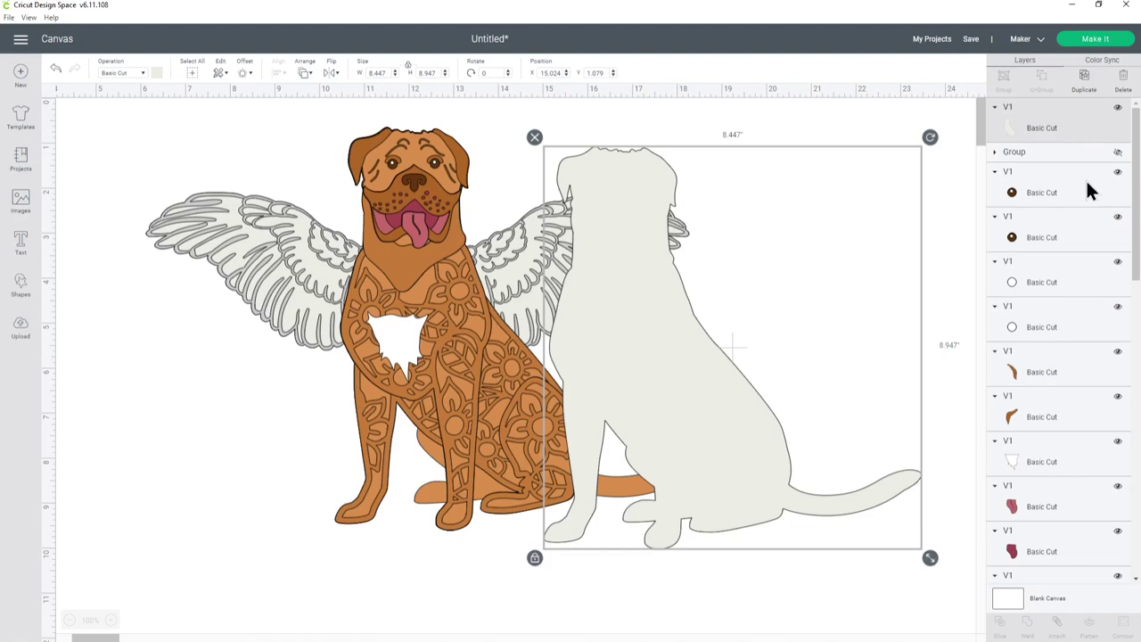
left_click(1117, 107)
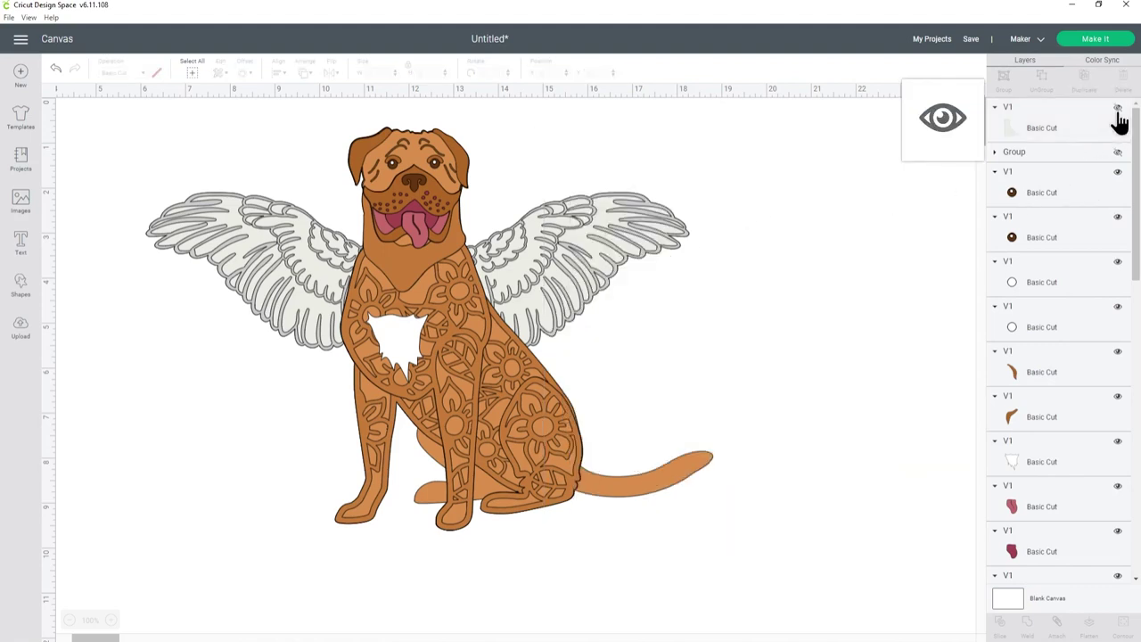
left_click(604, 247)
scroll(1060, 387, "down", 3)
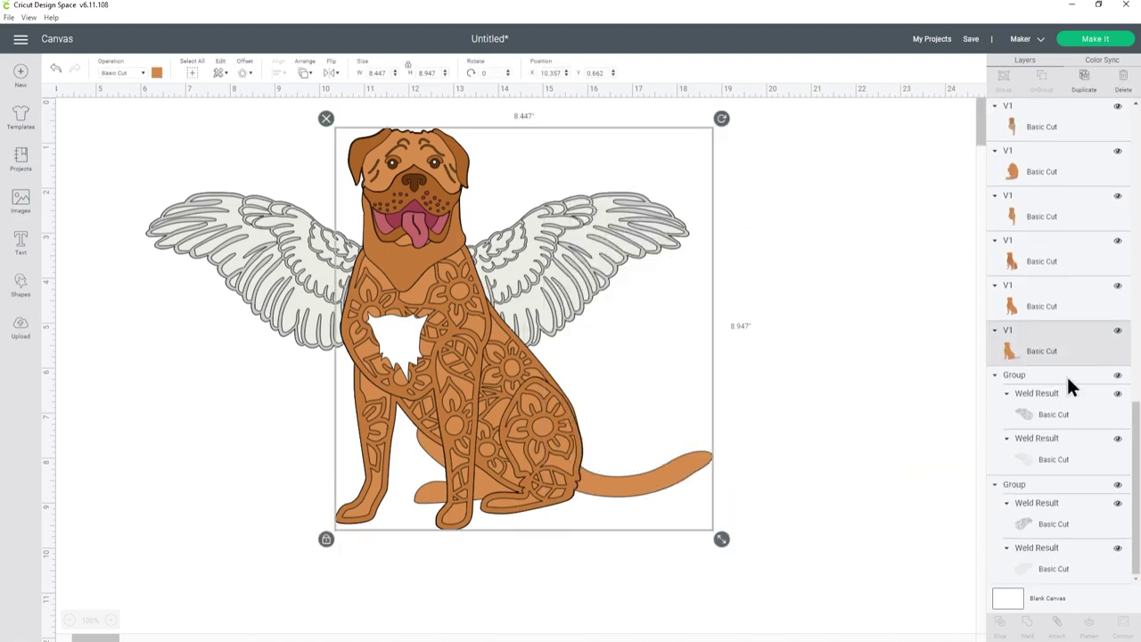
left_click(1117, 375)
left_click(1116, 485)
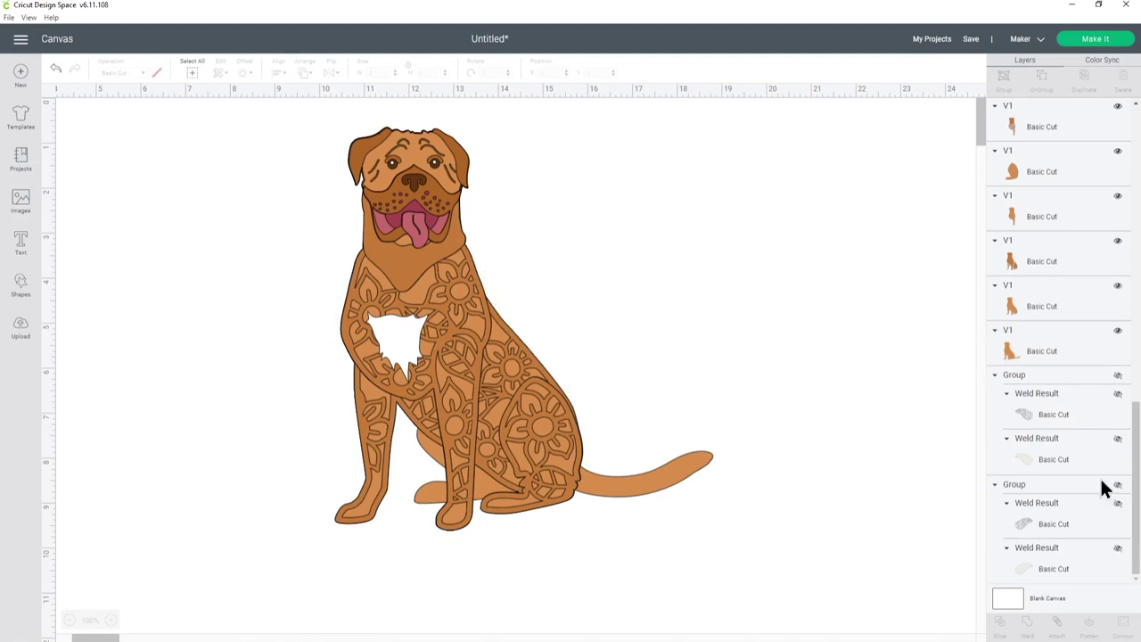
Step: Group all the visible V1 dog layers and collapse the new group in the layer list
left_click_drag(277, 105, 775, 558)
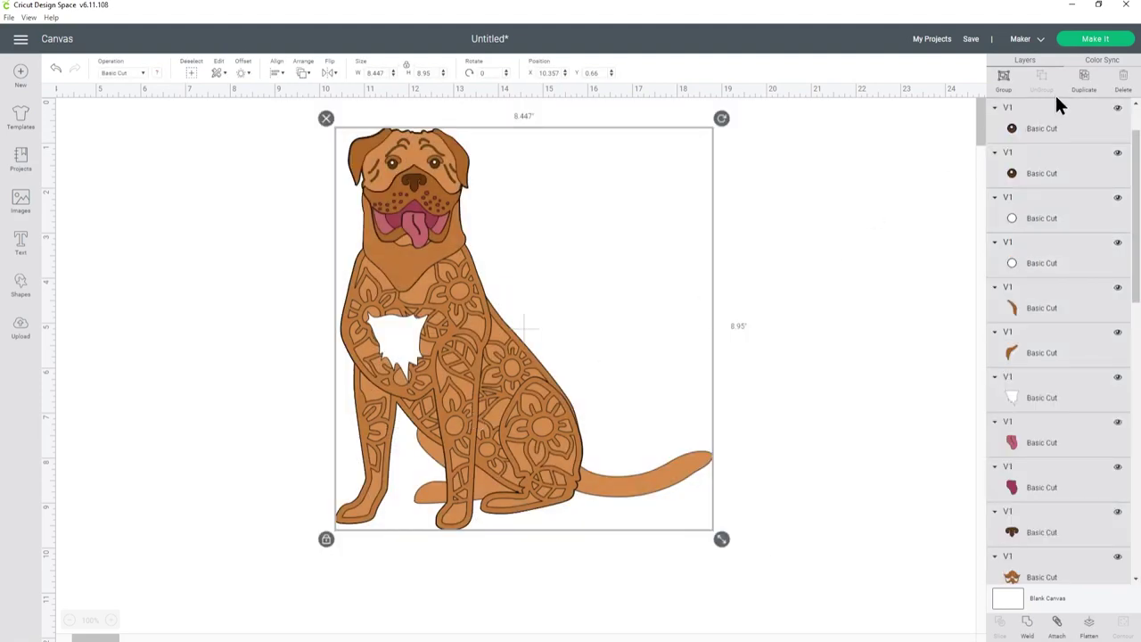
left_click(1002, 78)
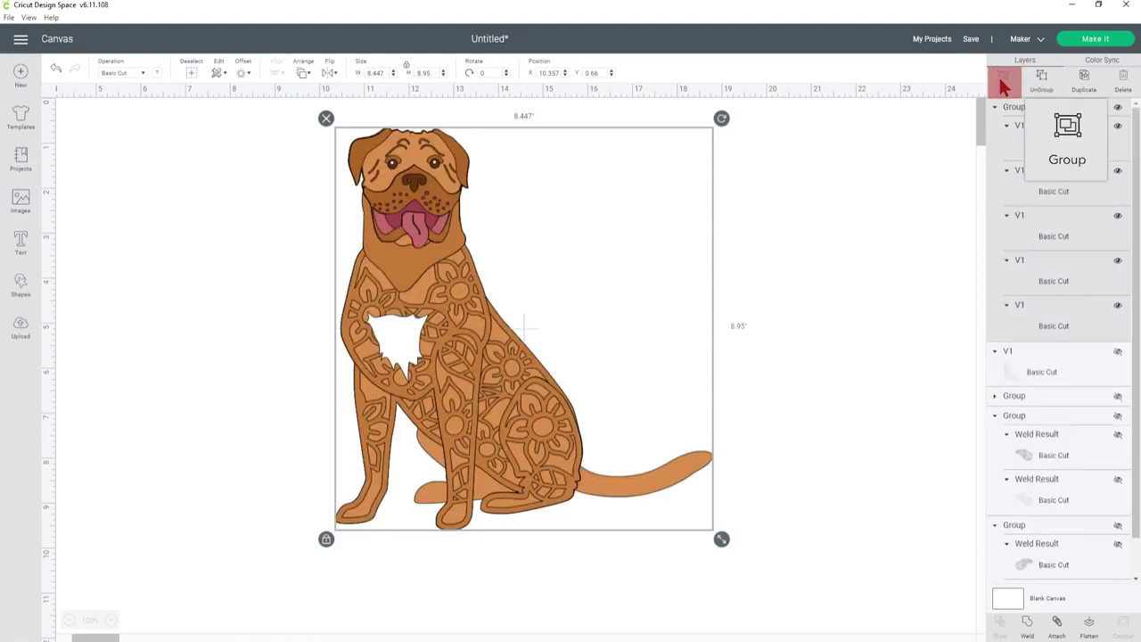
left_click(994, 107)
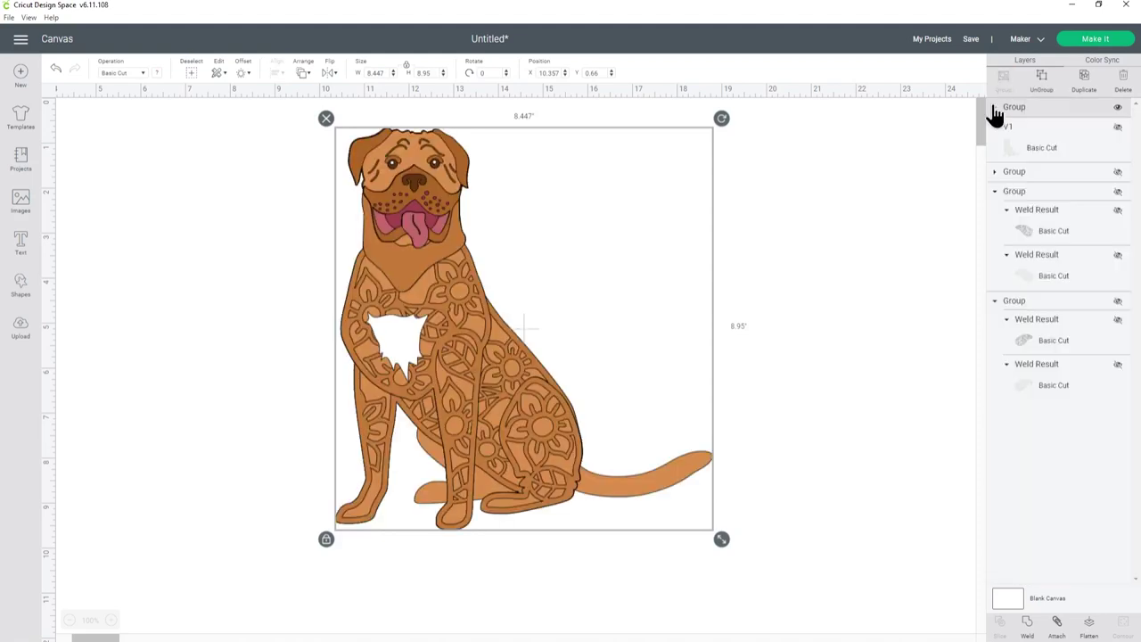
Step: Show the off-white silhouette again and place it and the grouped dog side by side
left_click(1117, 127)
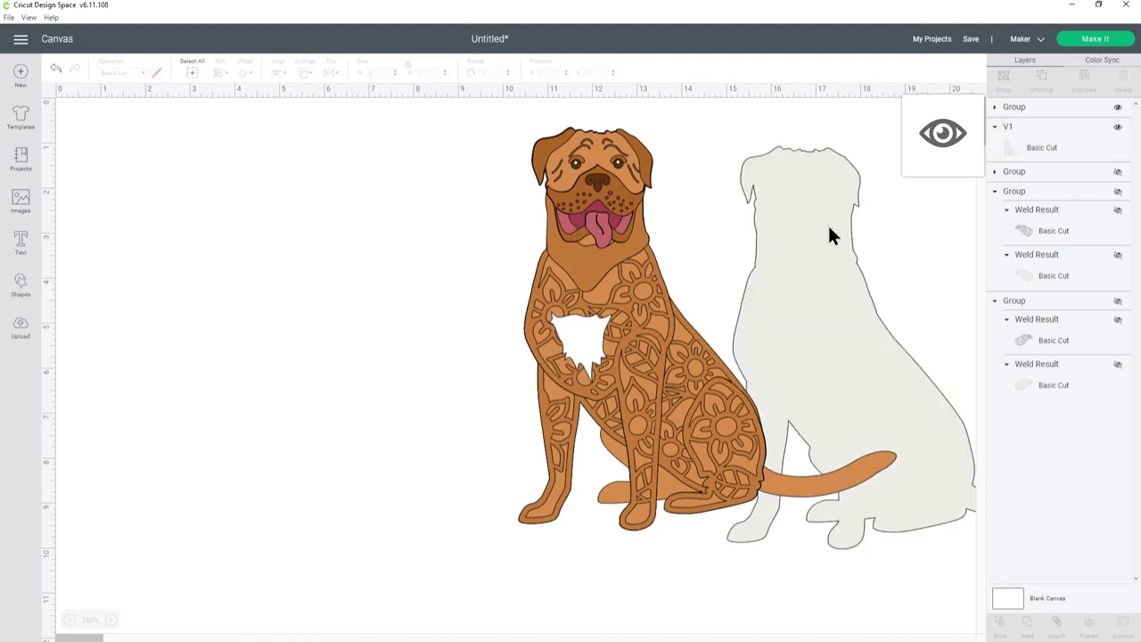
left_click(782, 237)
left_click_drag(782, 237, 687, 280)
left_click(800, 283)
left_click_drag(799, 275, 785, 276)
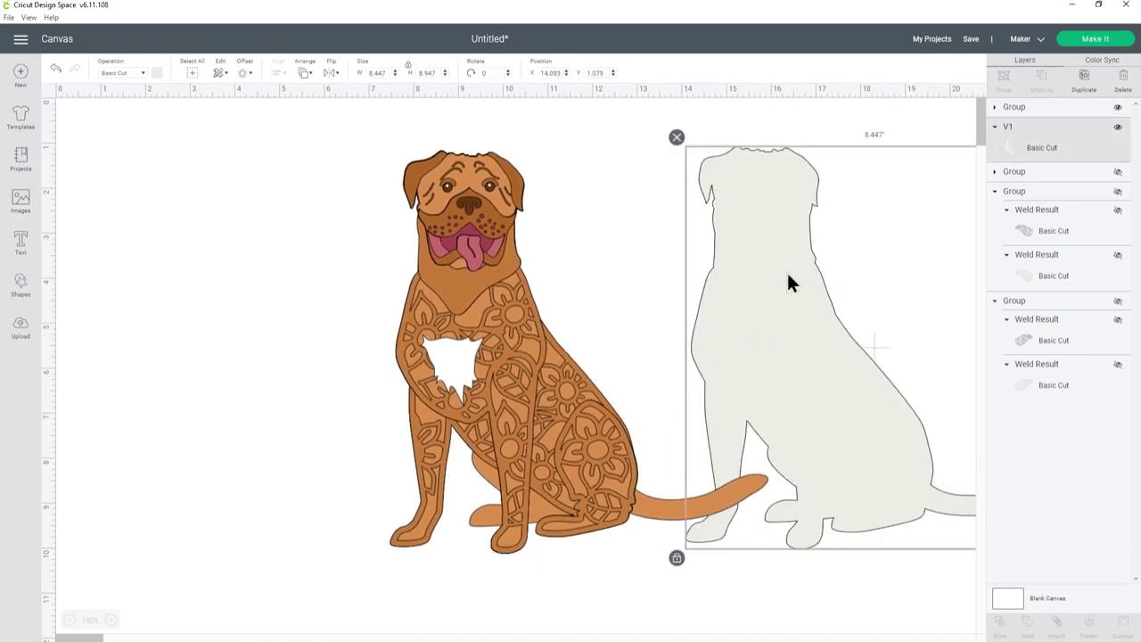
Step: Center the grouped dog and the silhouette on each other, keeping the detailed dog in front
left_click(194, 75)
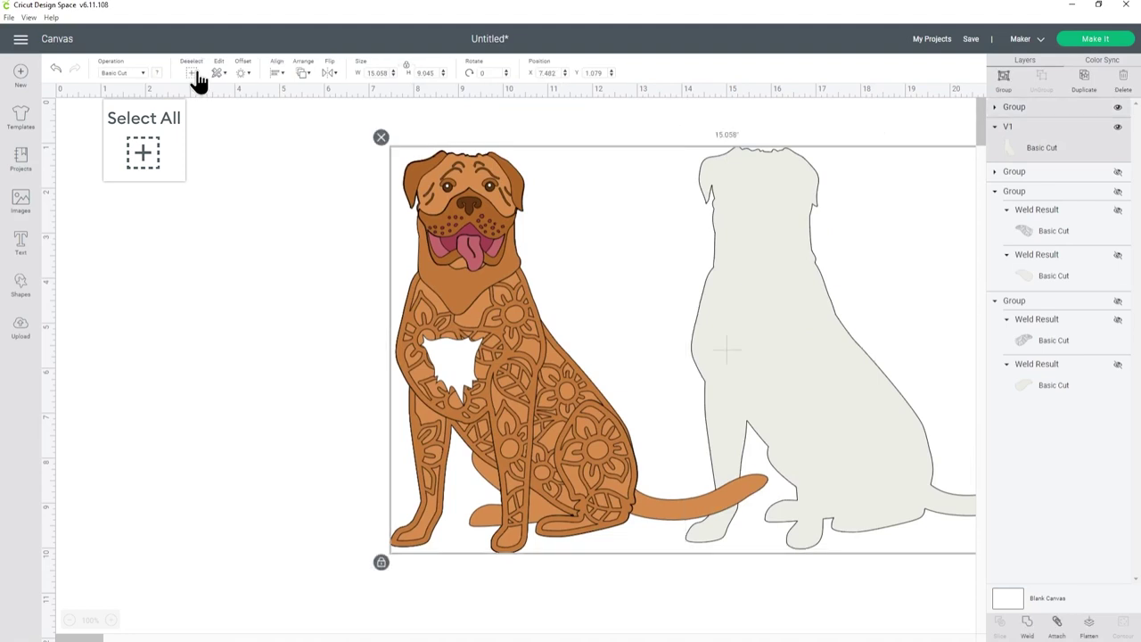
left_click(281, 78)
left_click(314, 205)
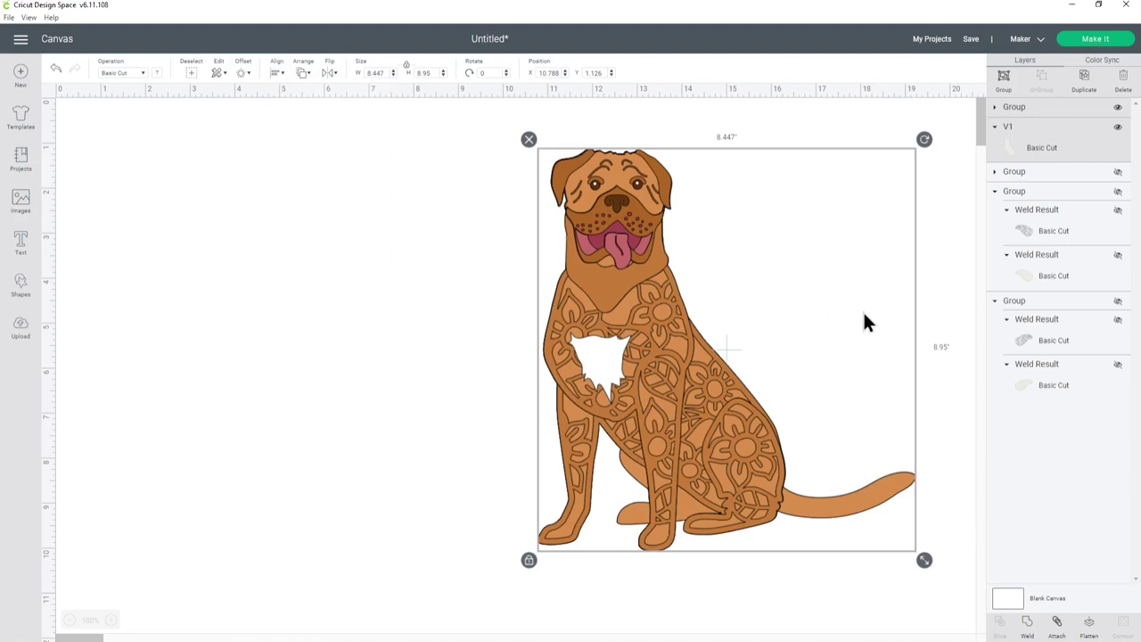
left_click_drag(1025, 128, 1027, 104)
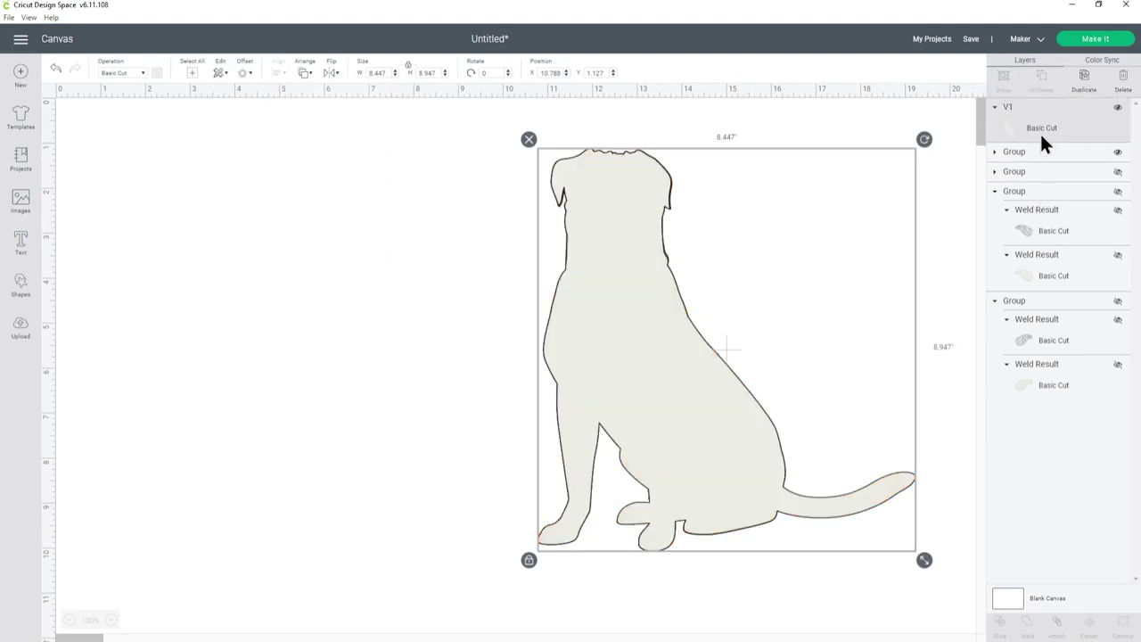
left_click_drag(1022, 152, 1026, 106)
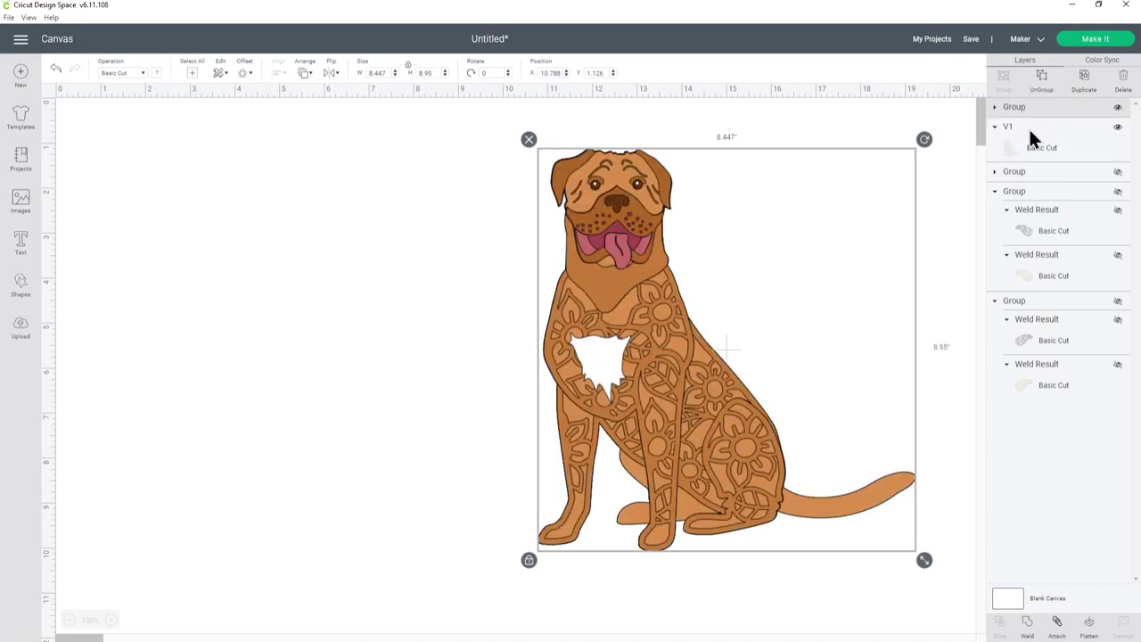
Step: Show both wings again and move the dog together with its silhouette into place between them
left_click(1118, 172)
left_click(1118, 191)
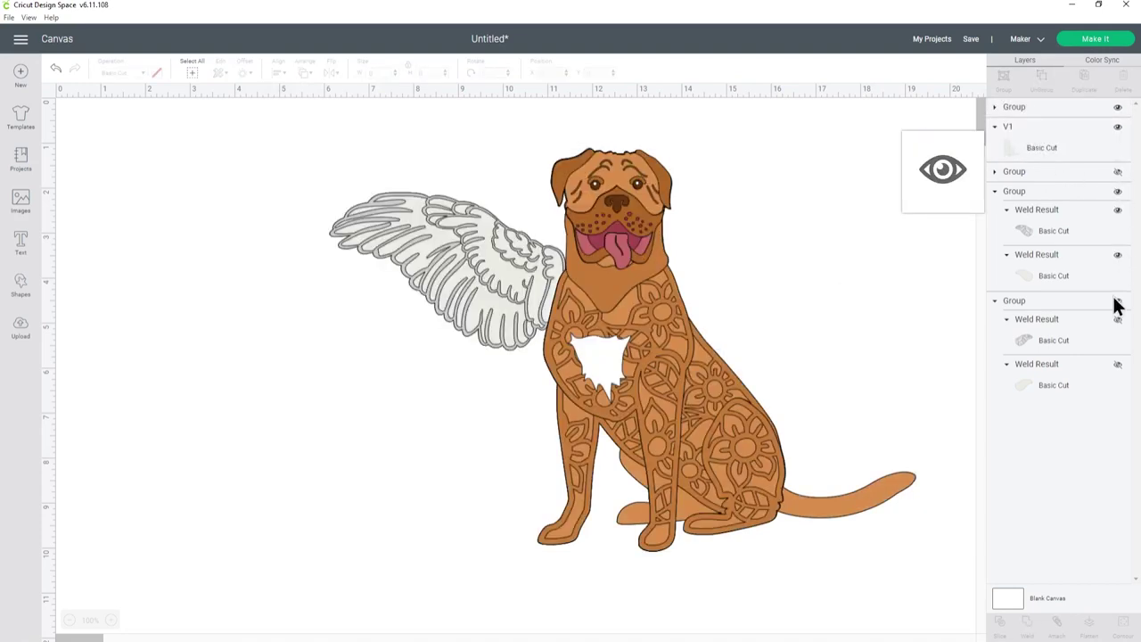
left_click(1011, 145)
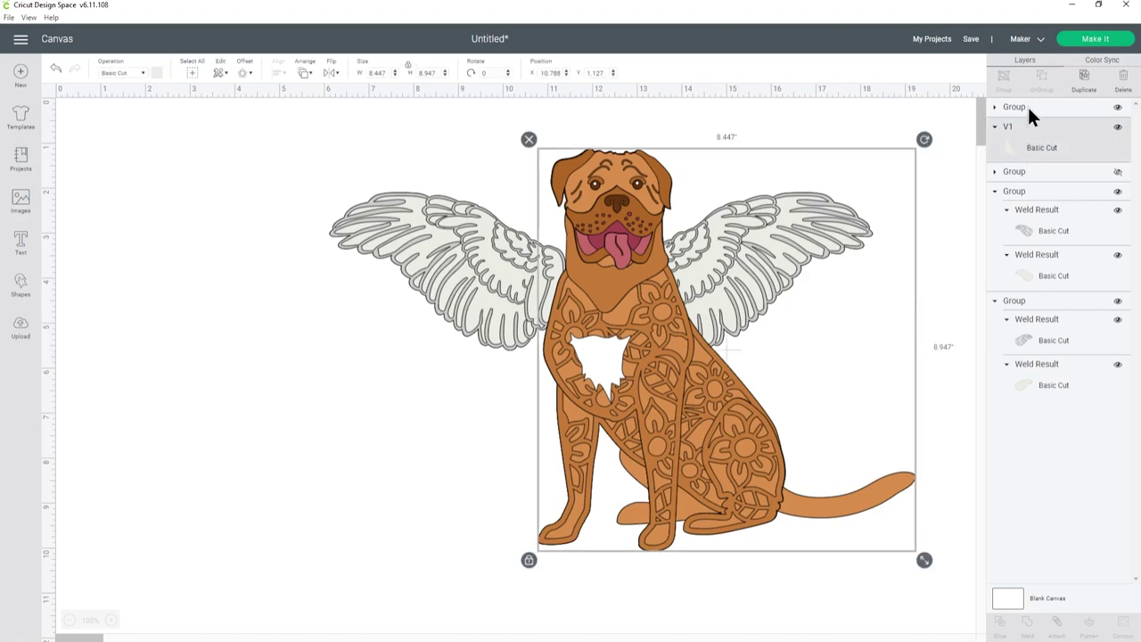
left_click(1026, 105, "shift")
left_click_drag(703, 379, 676, 366)
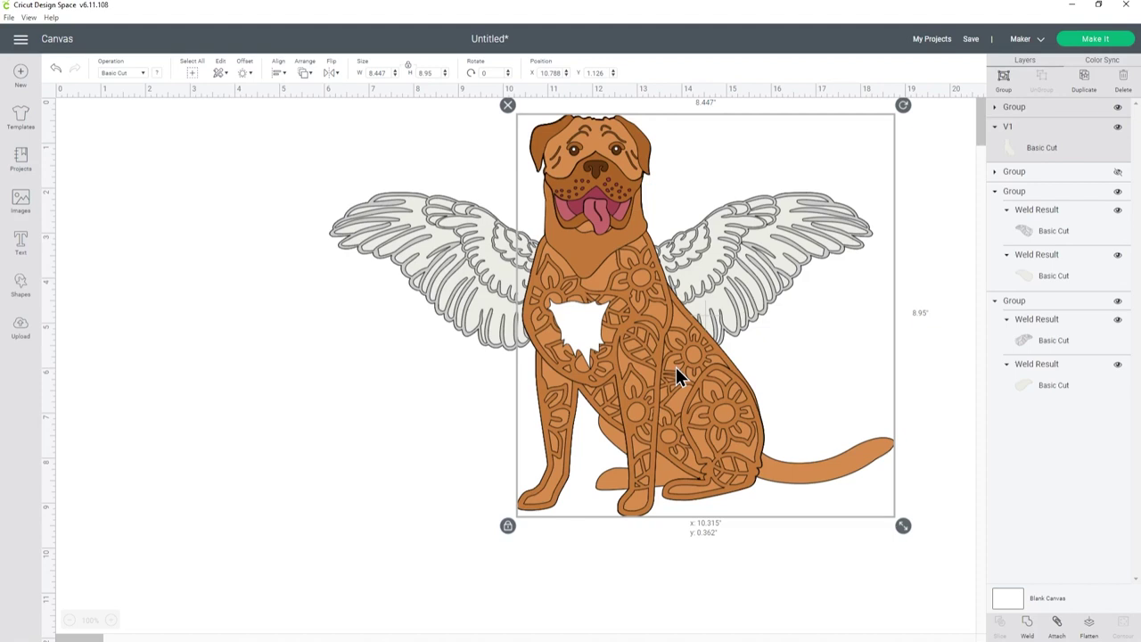
Step: Hide the detailed dog group and ungroup both wings into their separate detail and backing layers
left_click(1118, 107)
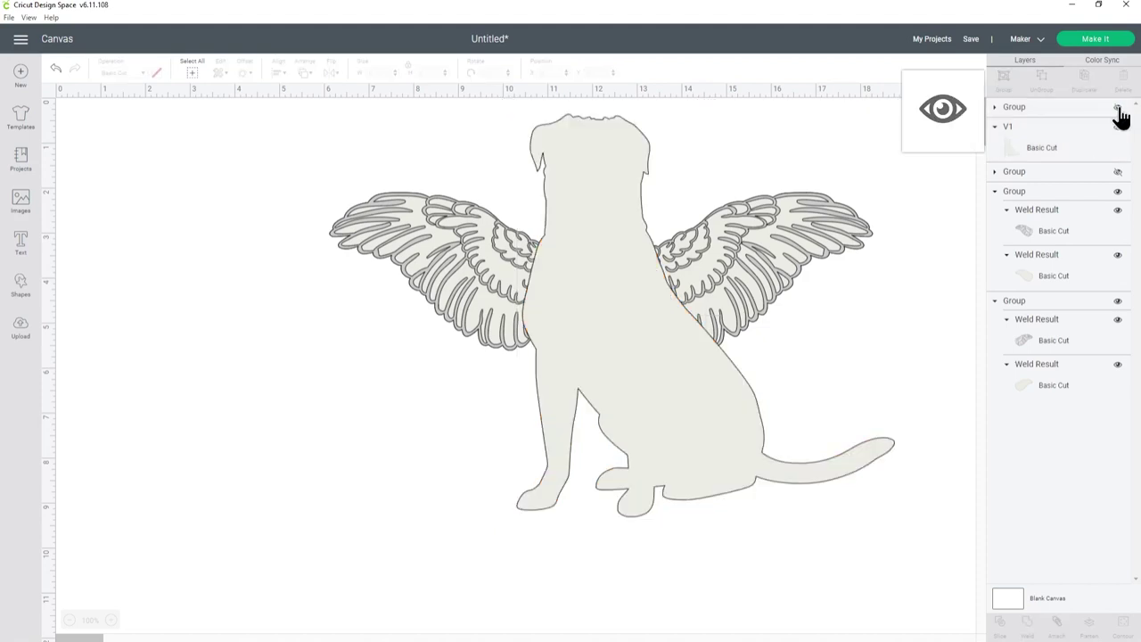
left_click(1054, 193)
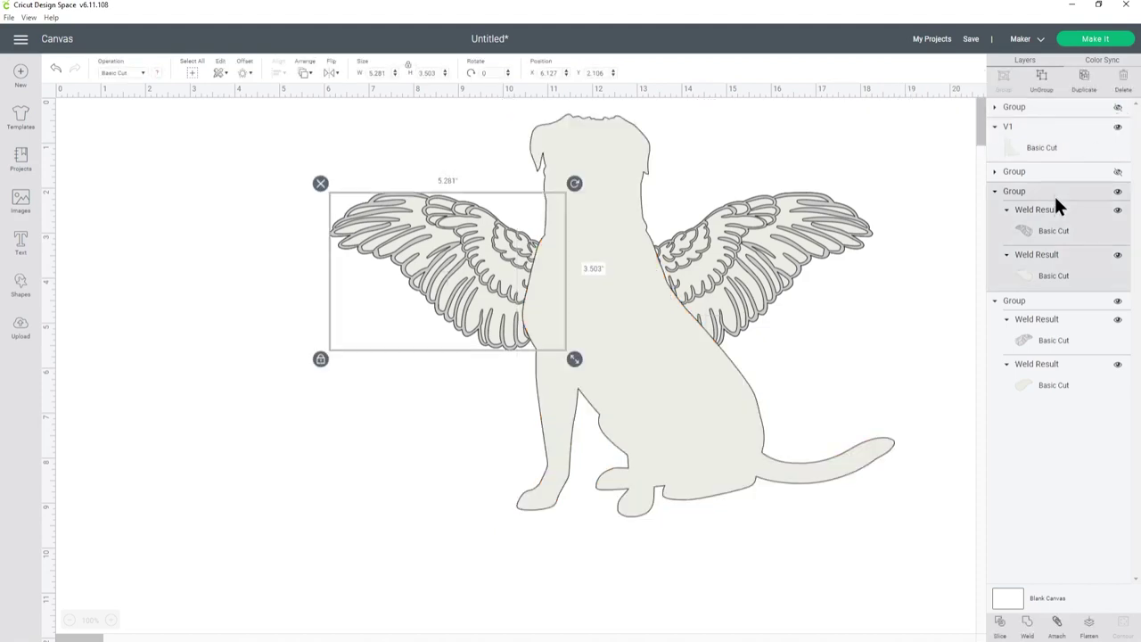
left_click(1053, 93)
left_click(1032, 286)
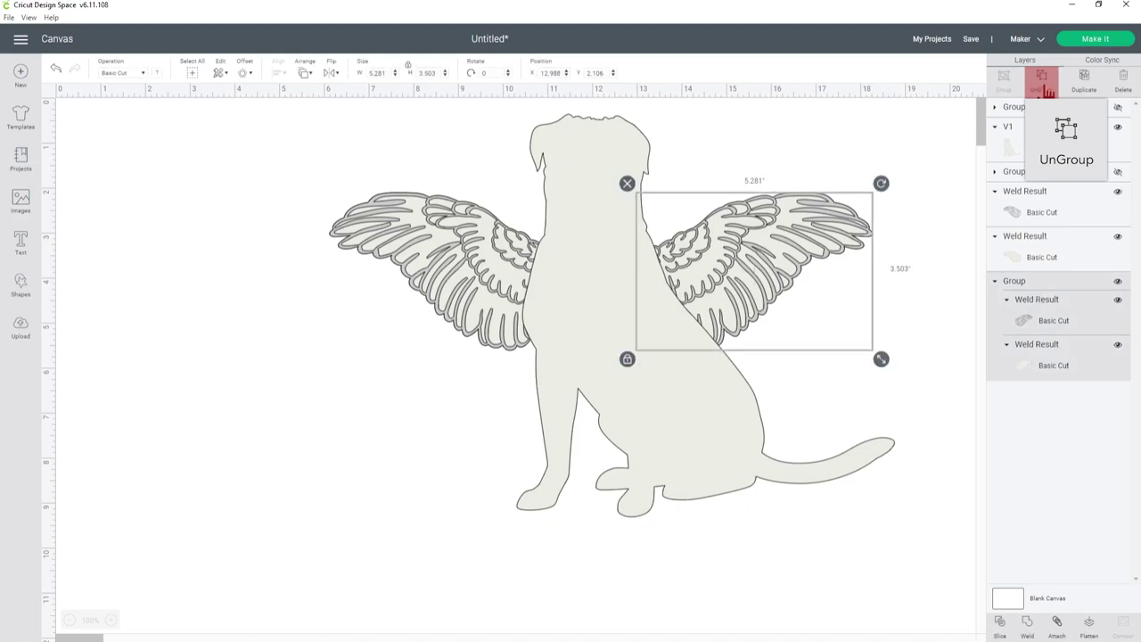
left_click(1043, 85)
Step: Weld the dog silhouette and the two solid wing backings into a single base layer
left_click(1026, 149)
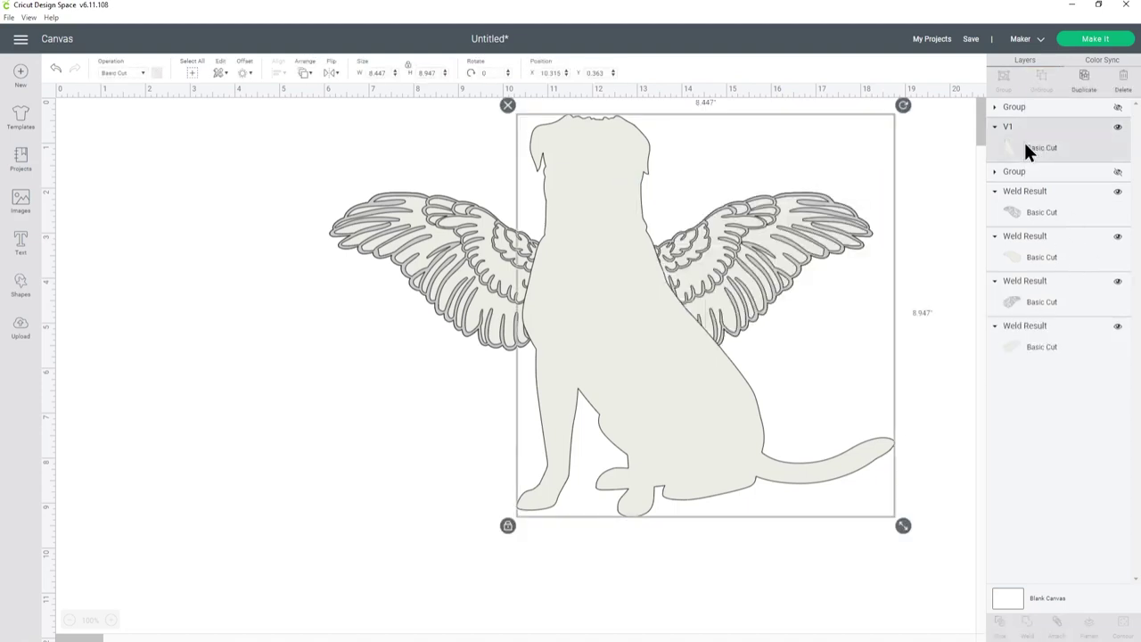
left_click(1023, 237, "shift")
left_click(1026, 348, "shift")
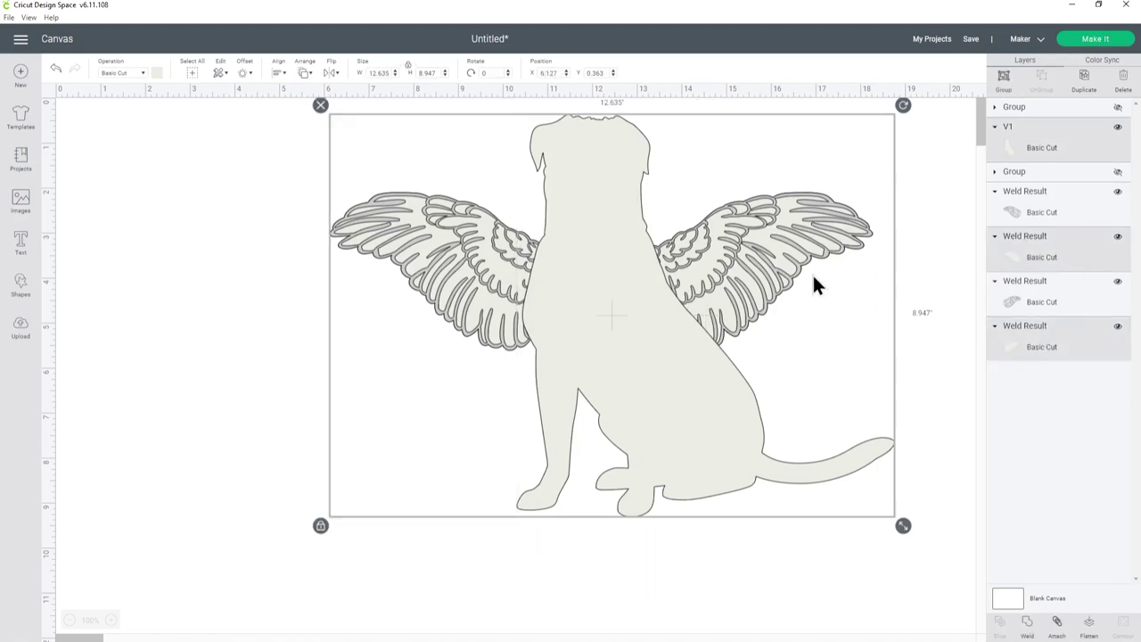
left_click(1026, 624)
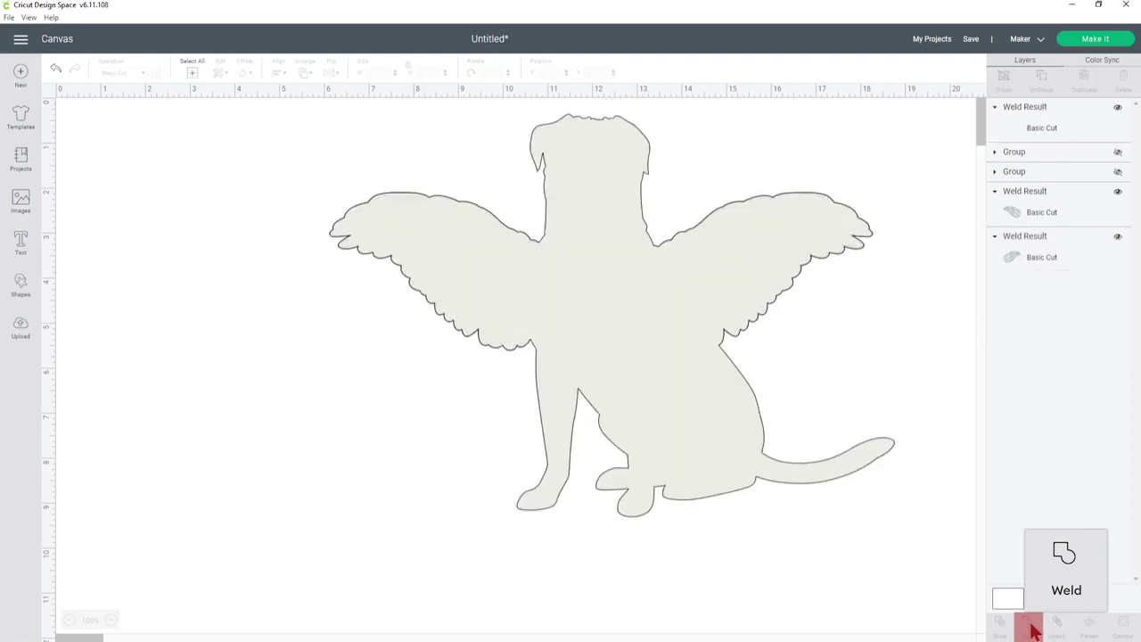
Step: Send the welded winged base behind the detailed wing layers
left_click(661, 263)
left_click(304, 76)
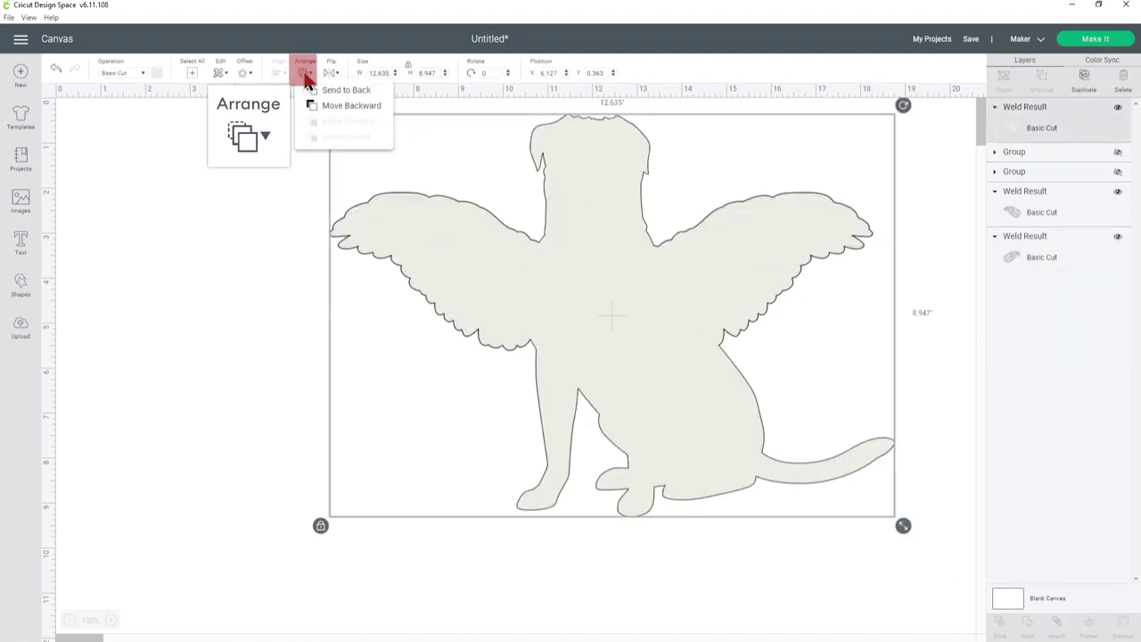
left_click(309, 91)
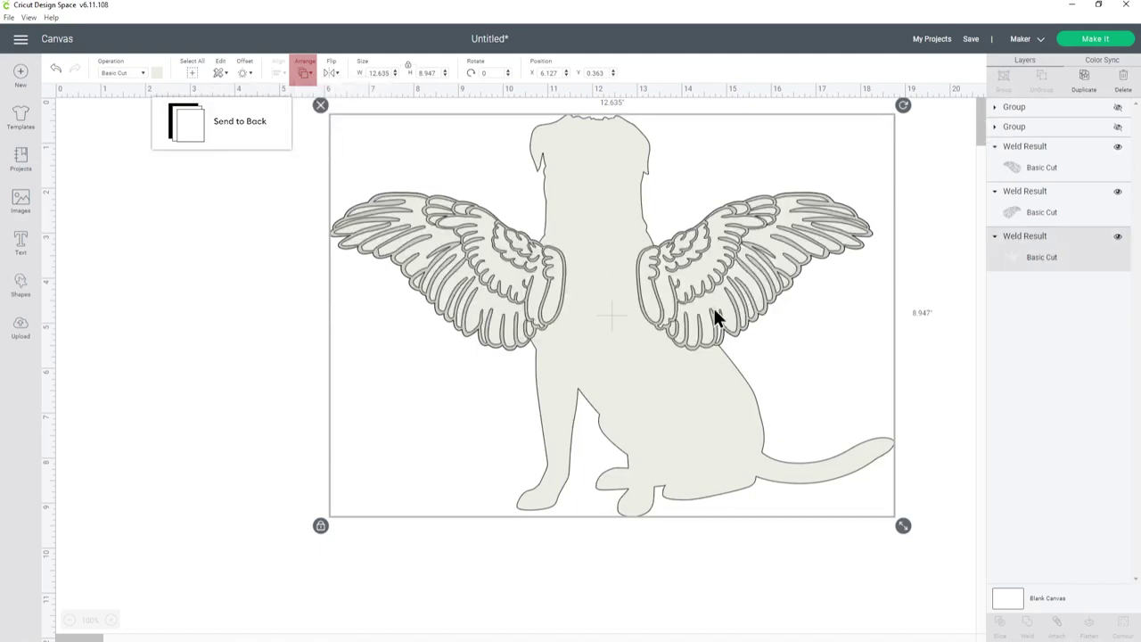
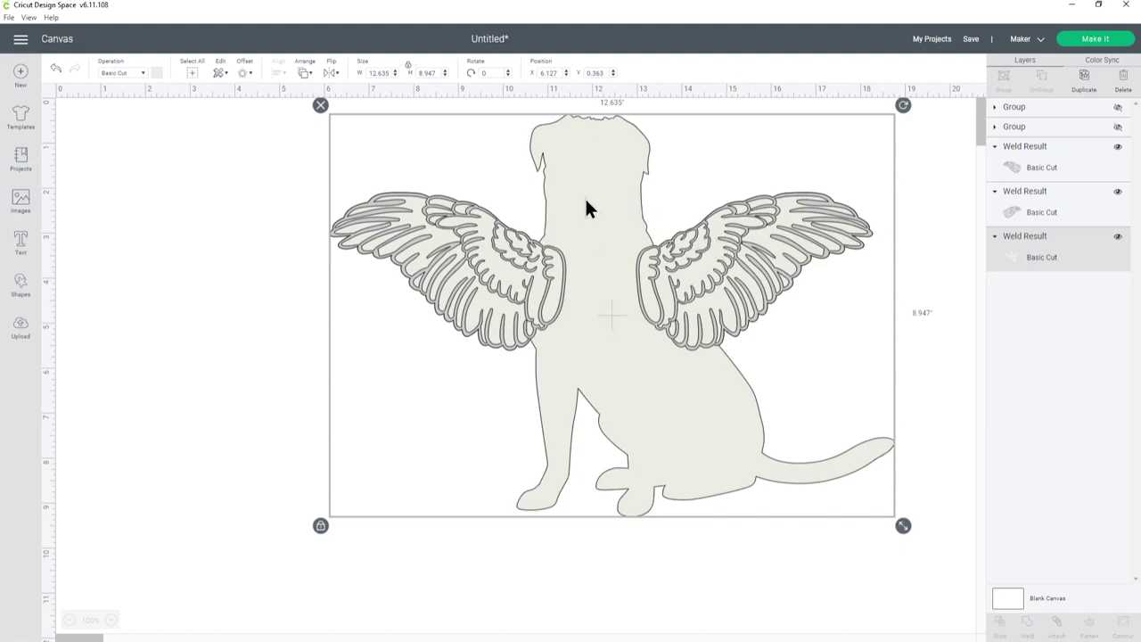
Step: Show the detailed dog group again on top of the wings and welded base, and select it
left_click(1117, 127)
left_click(1118, 127)
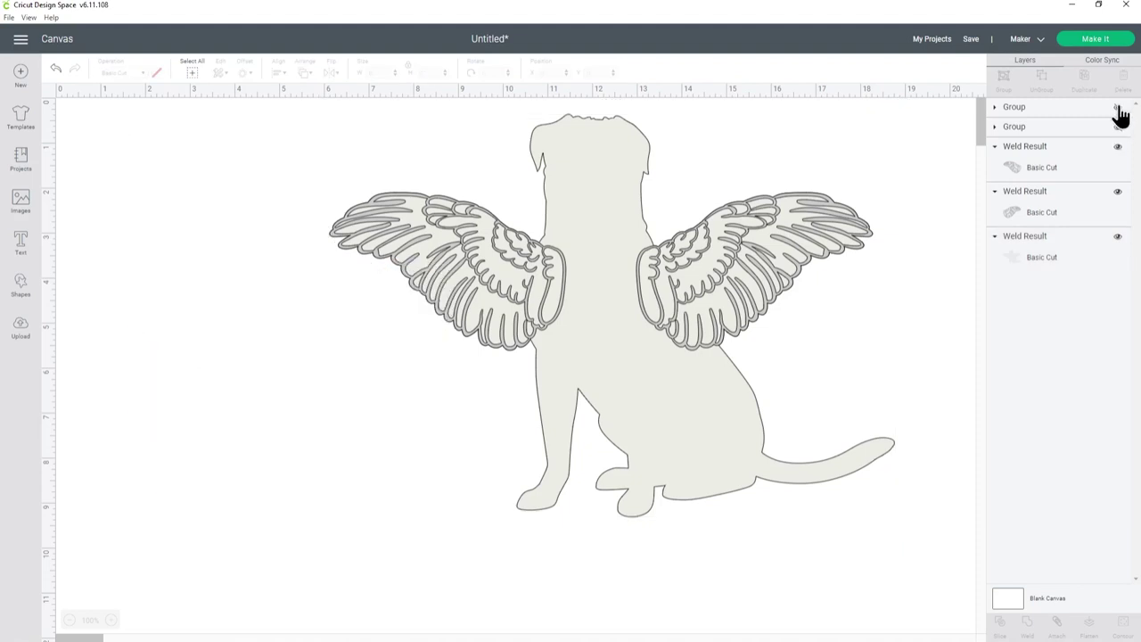
left_click(1118, 107)
left_click(662, 267)
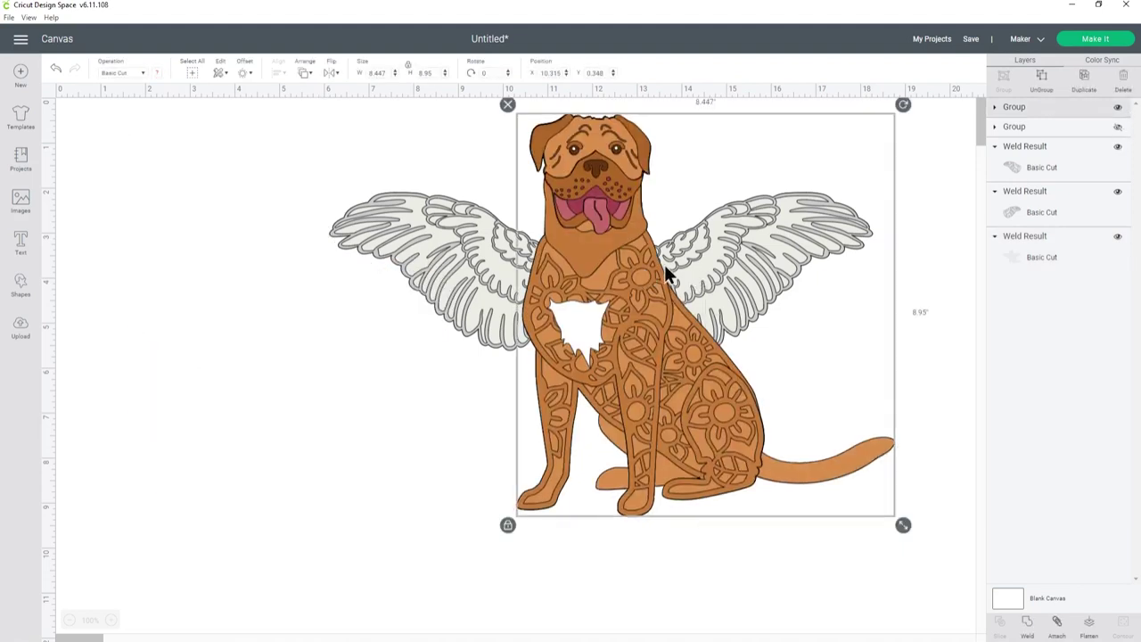
Step: Ungroup the detailed sitting dog, duplicate its solid back silhouette layer and move the copy to the empty canvas beside the dog
left_click(900, 203)
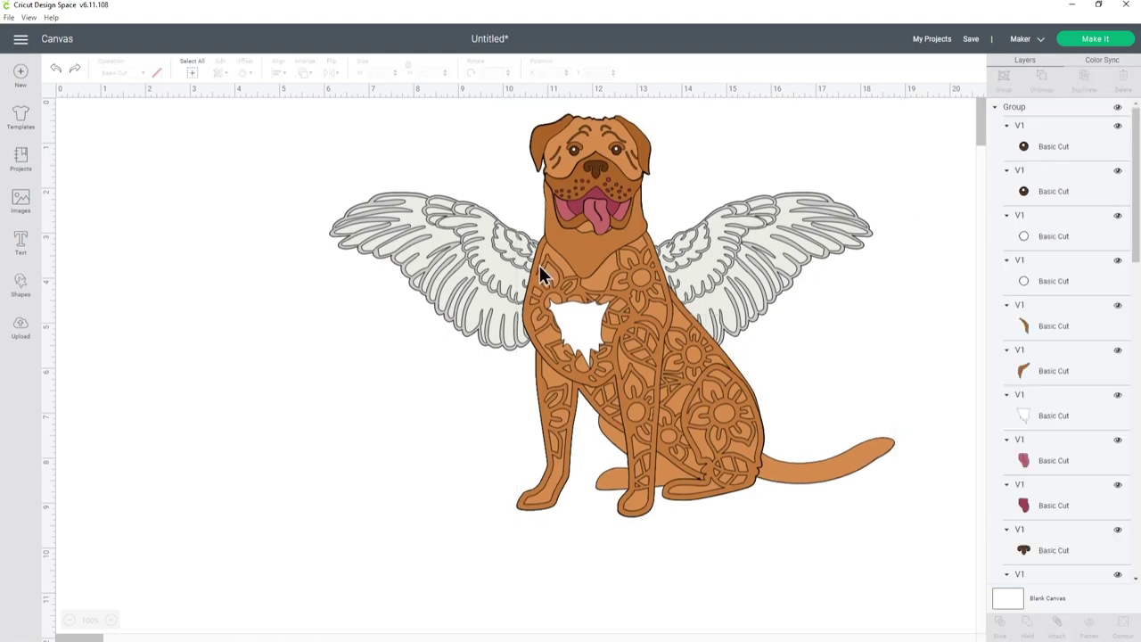
left_click(1038, 106)
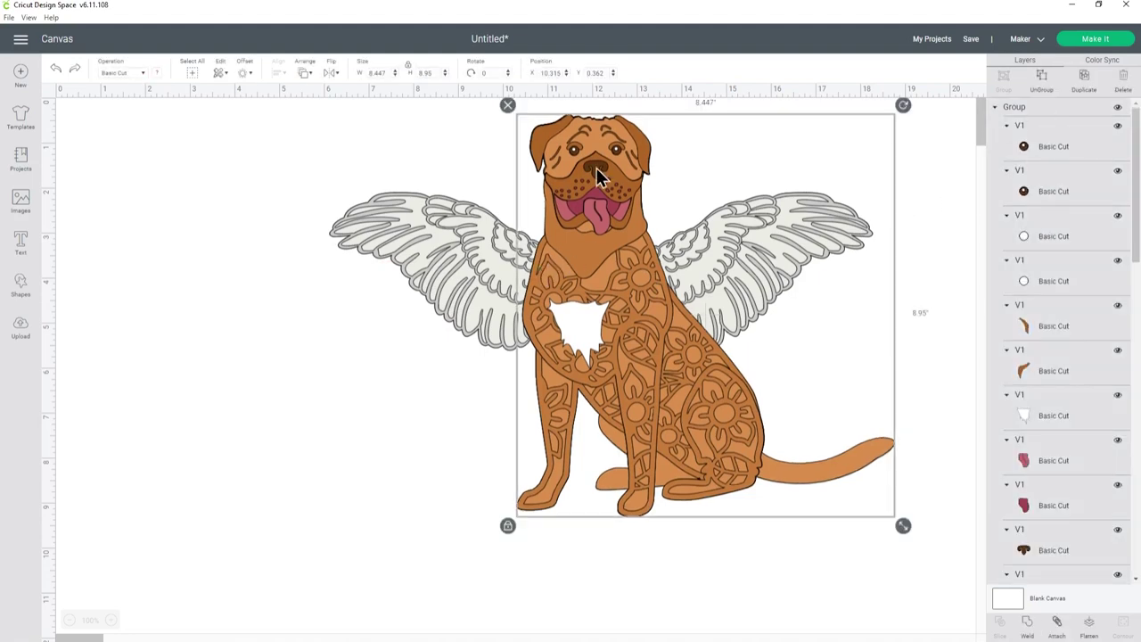
left_click(1041, 82)
scroll(1060, 237, "down", 10)
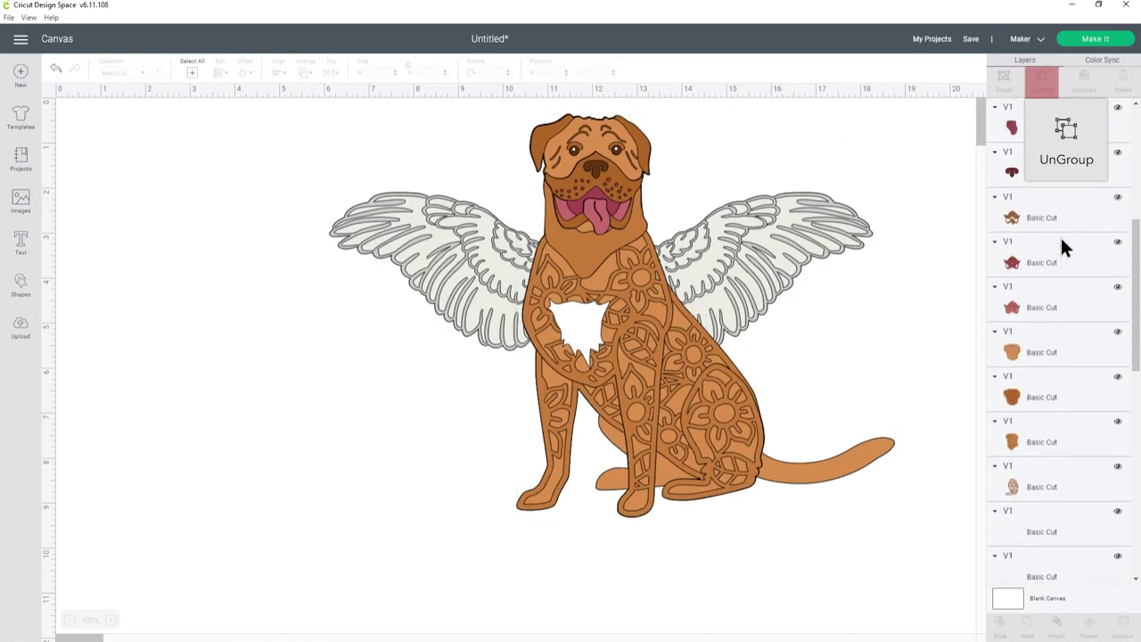
left_click(1048, 392)
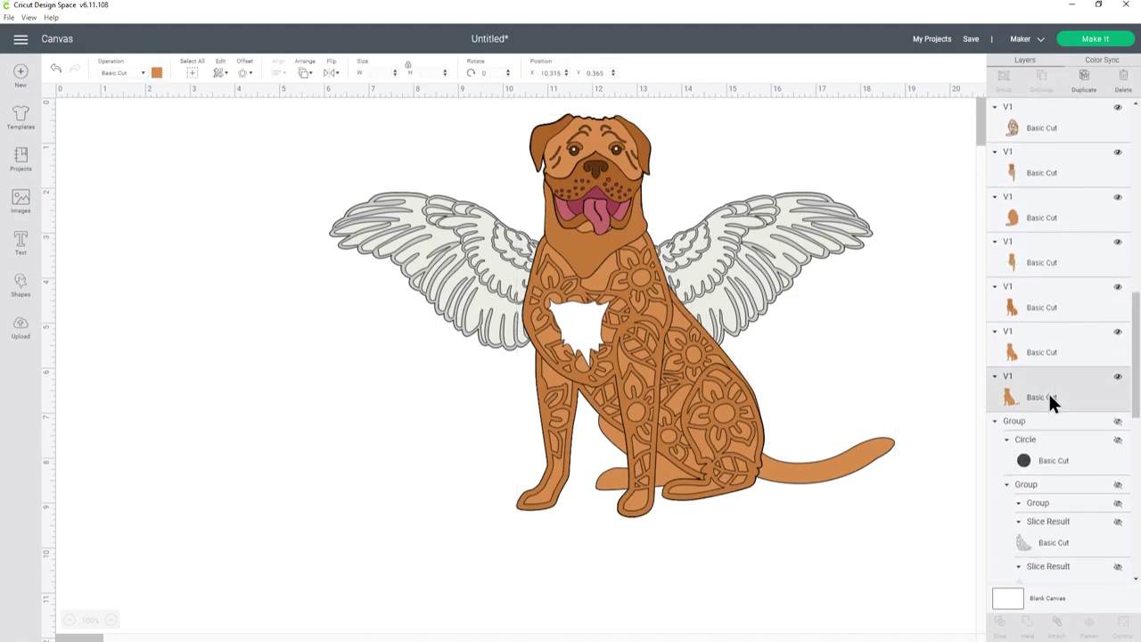
left_click(1085, 87)
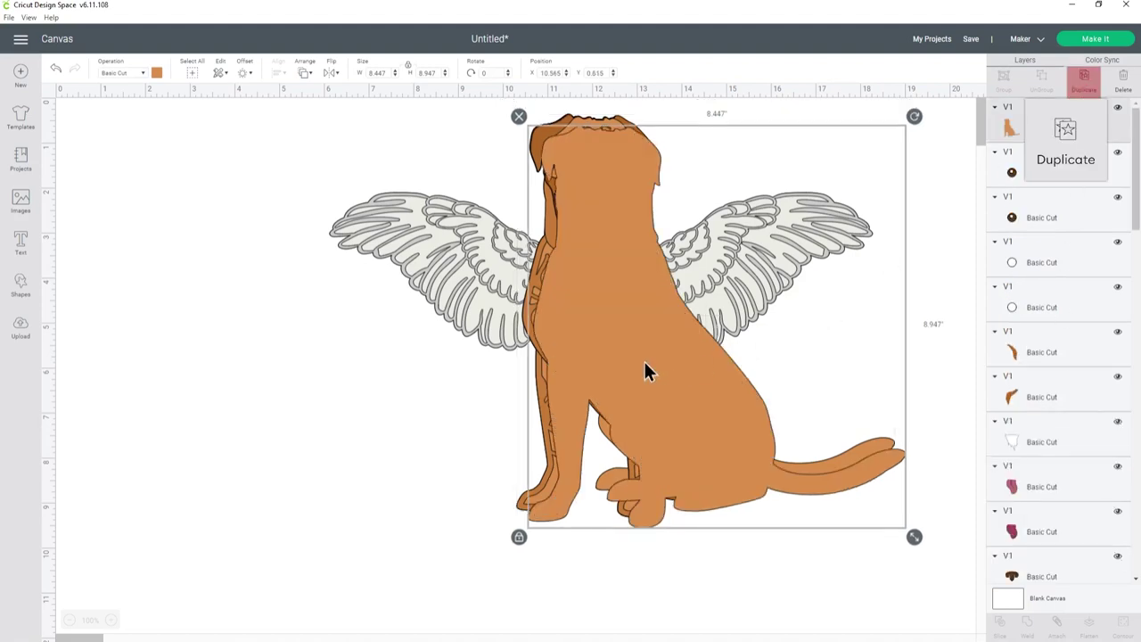
left_click_drag(647, 372, 301, 402)
Step: Recolour the duplicated dog silhouette to the light grey used for the wing detail layers
left_click(155, 72)
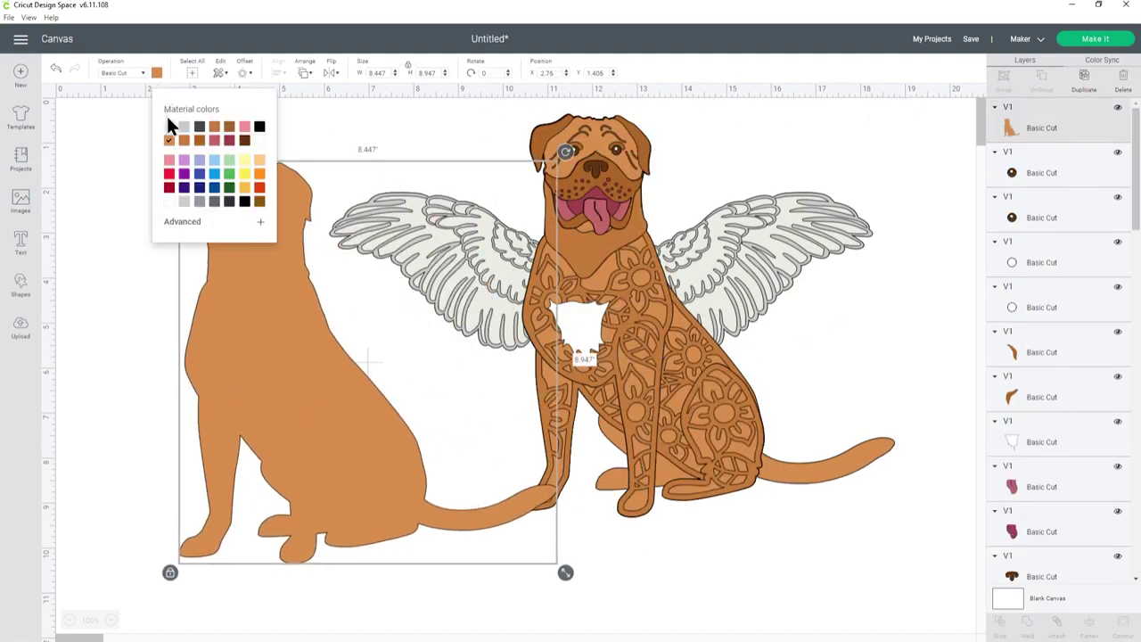
left_click(184, 126)
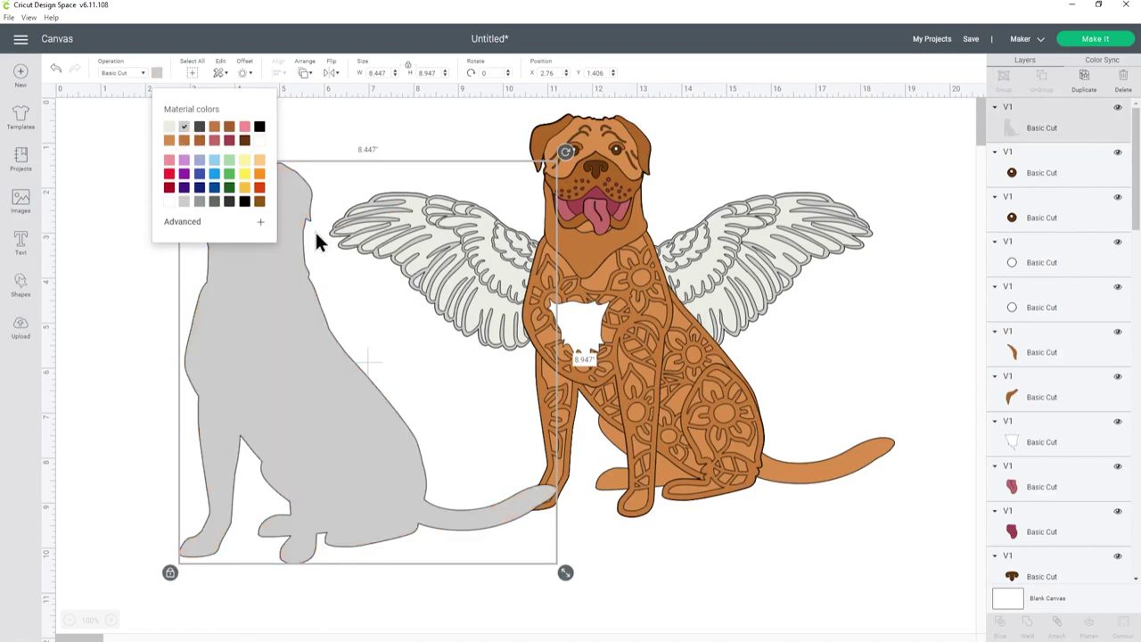
left_click(751, 242)
Step: Hide both detailed wing layers and the welded winged base
left_click(815, 234)
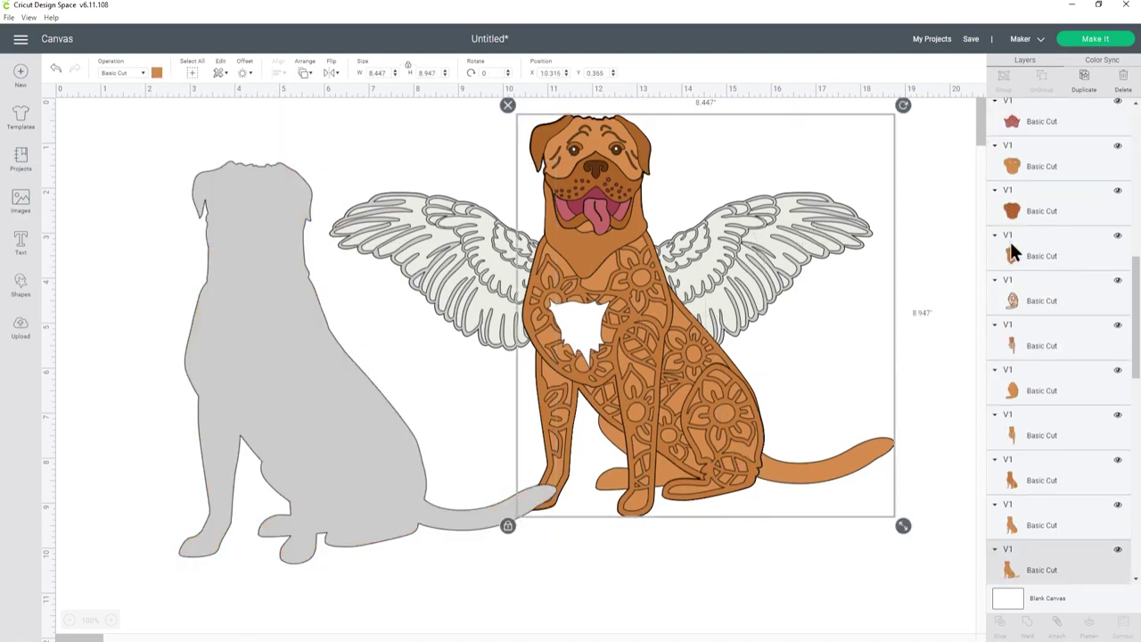
scroll(1105, 428, "down", 5)
scroll(1092, 312, "down", 5)
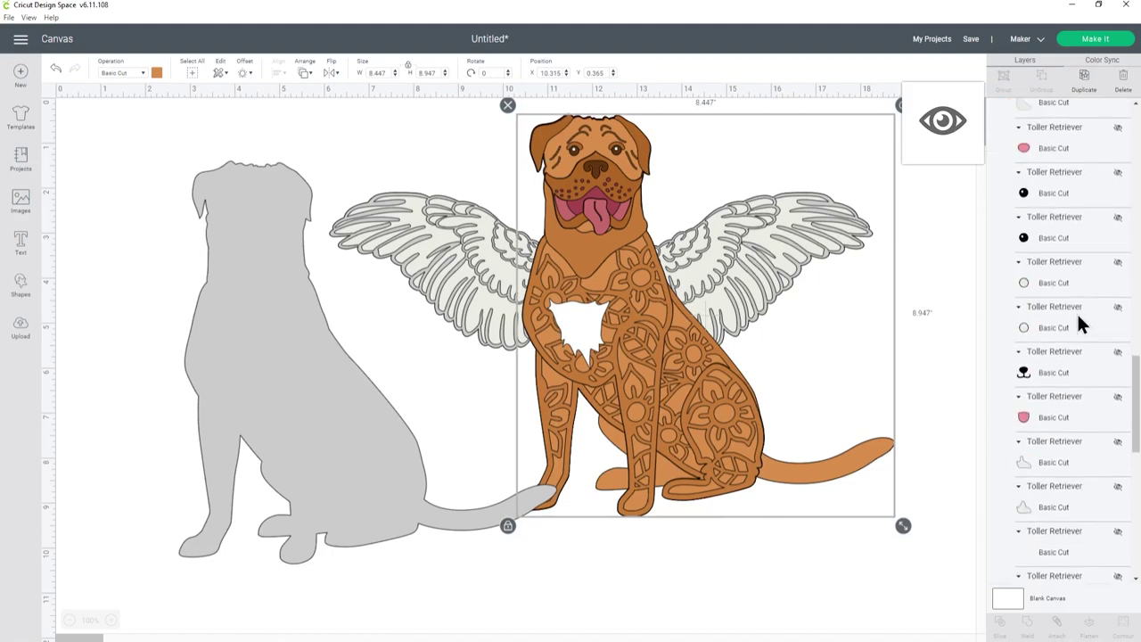
scroll(1077, 311, "down", 10)
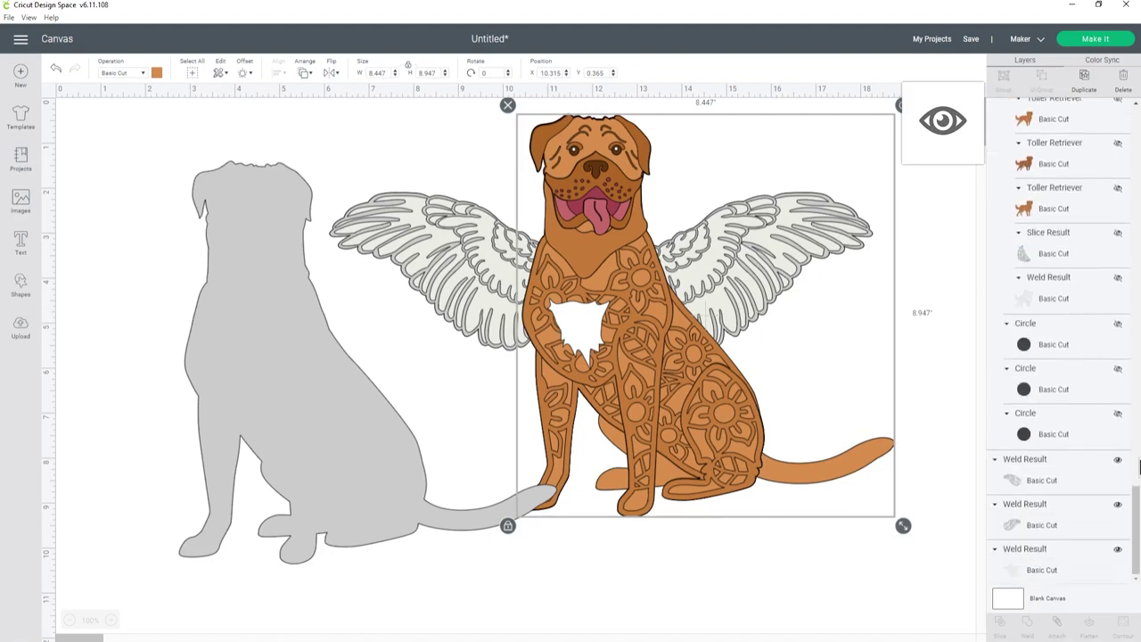
left_click(1113, 470)
left_click(1117, 550)
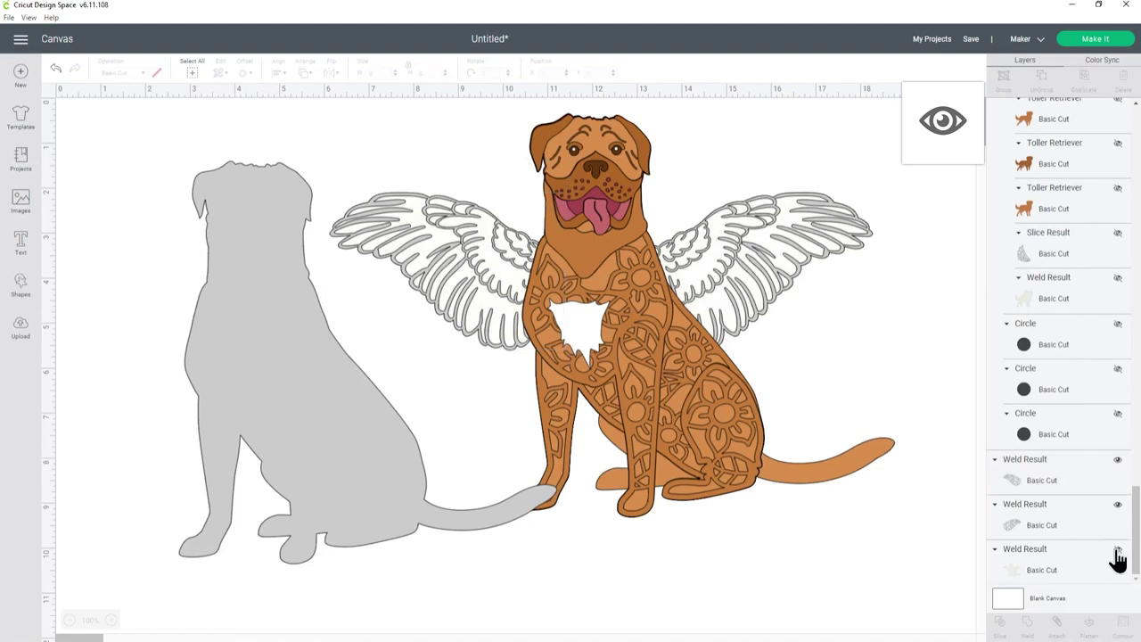
left_click(1118, 503)
left_click(1117, 459)
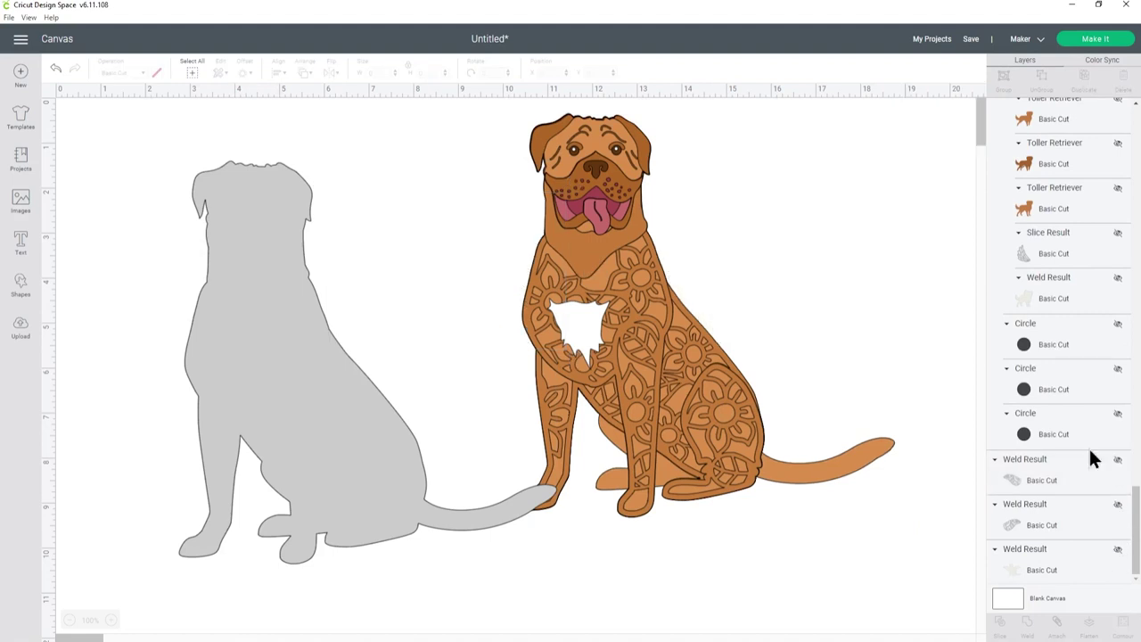
Step: Hide the grey silhouette and regroup all the layers of the detailed sitting dog
left_click_drag(285, 346, 221, 326)
left_click(1116, 109)
left_click_drag(489, 103, 947, 563)
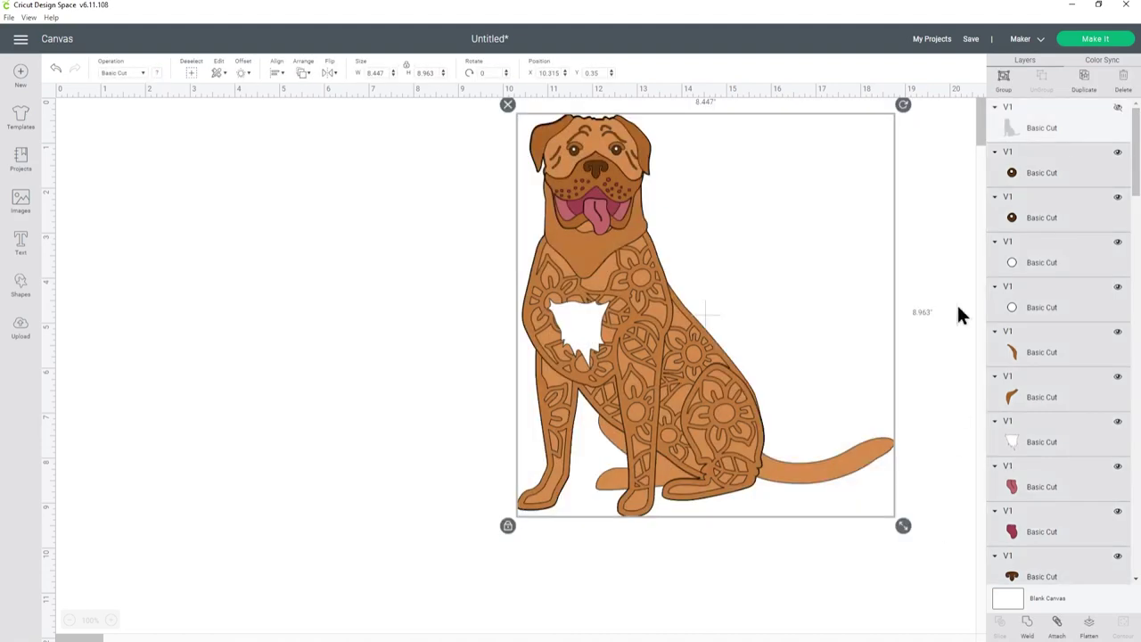
left_click(1003, 77)
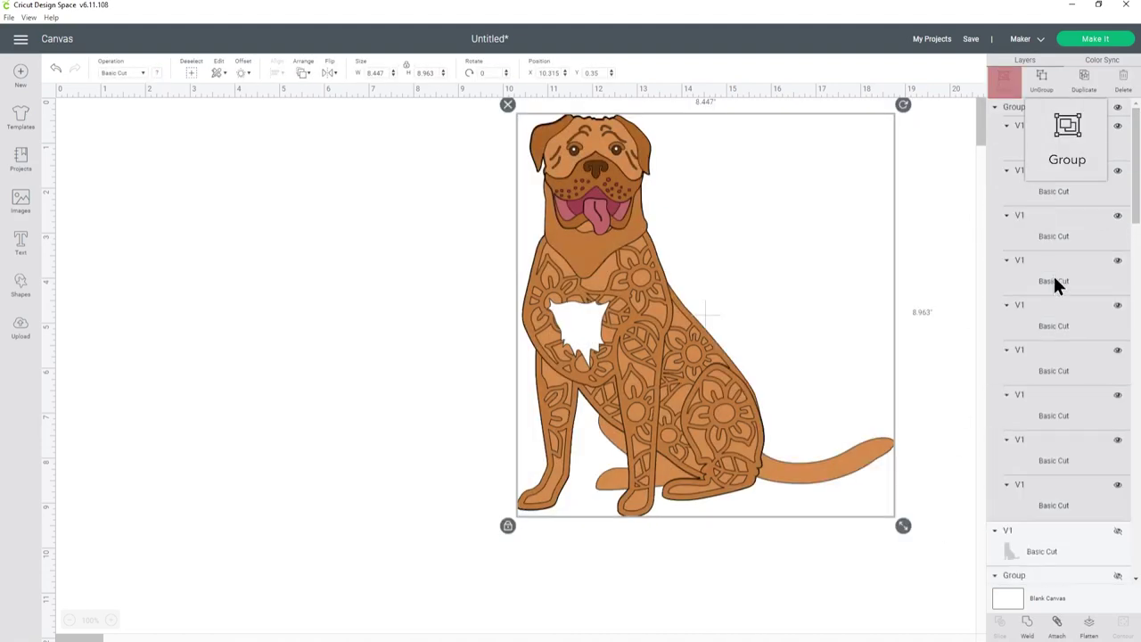
left_click(996, 108)
Step: Show the grey silhouette, place it above the detailed dog group and centre the two on each other
left_click(1116, 130)
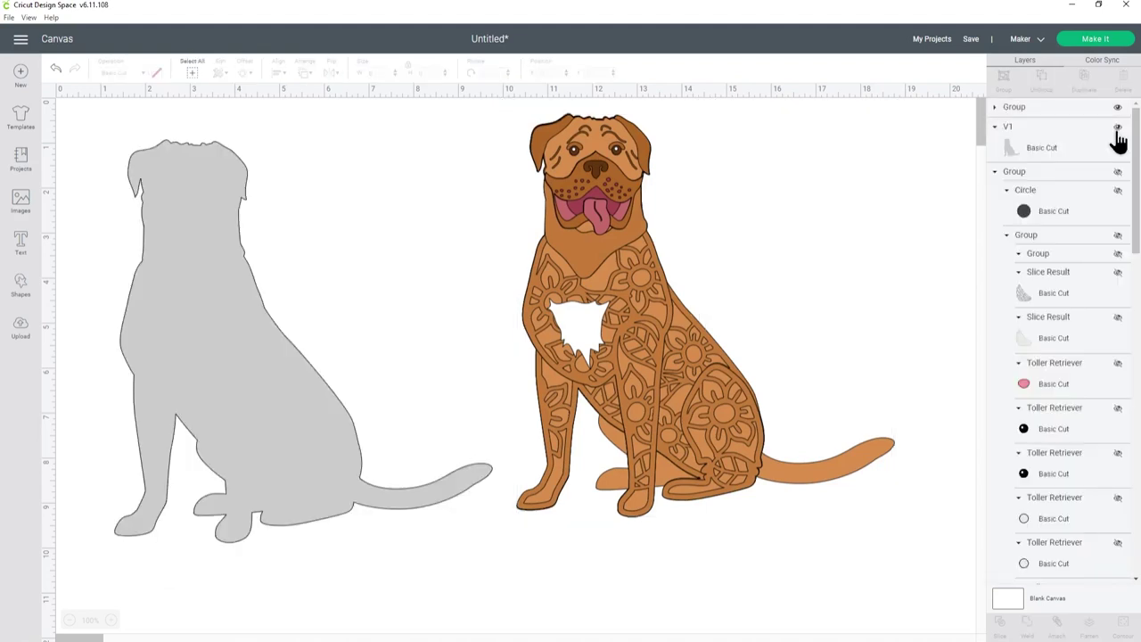
left_click_drag(1051, 139, 1033, 105)
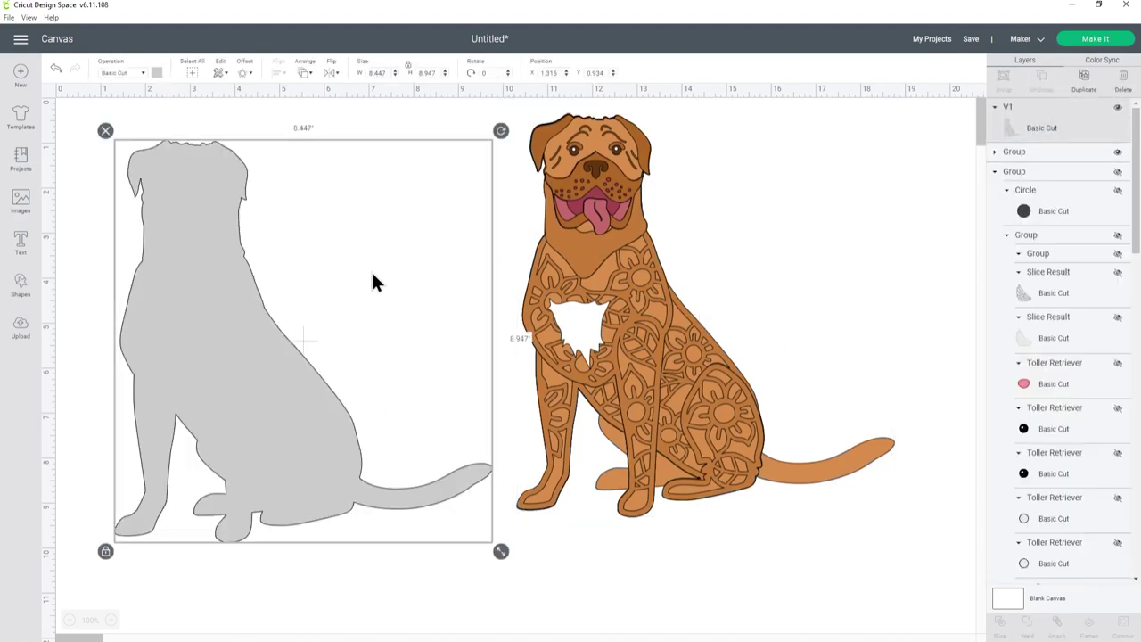
left_click(189, 75)
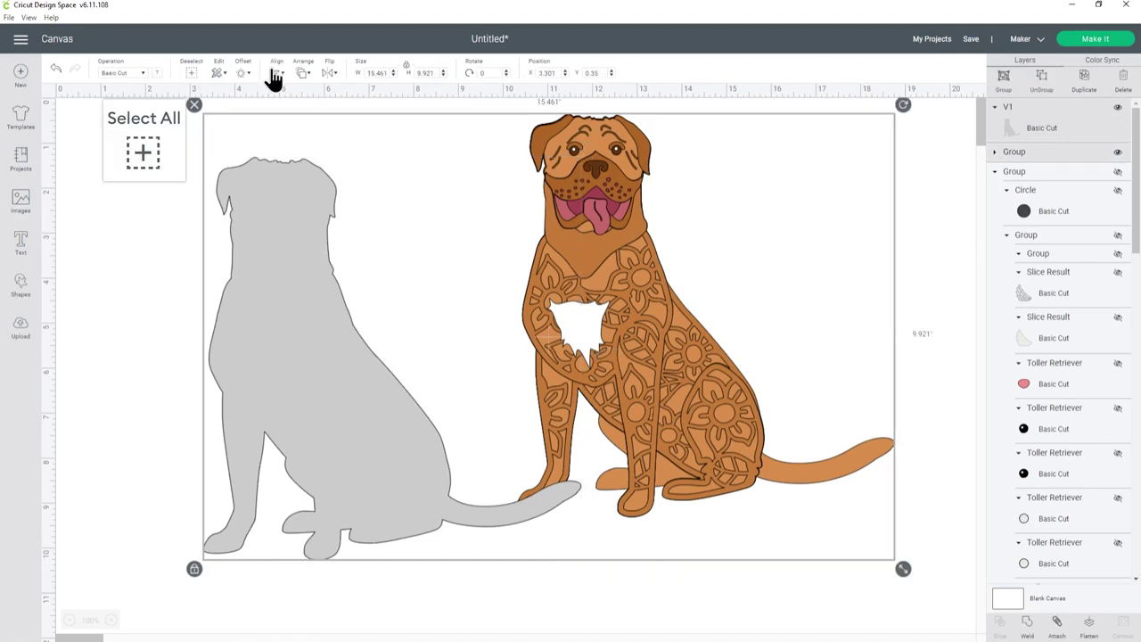
left_click(276, 73)
left_click(325, 203)
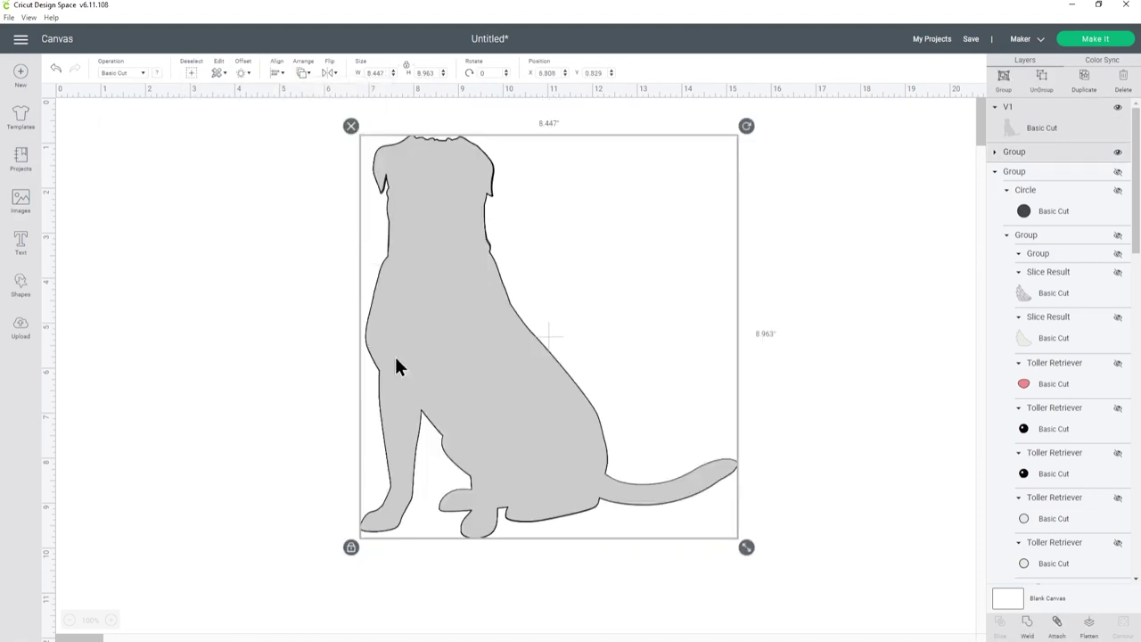
Step: Show both detailed wings and the welded base, and move the centred silhouette and dog group together onto the winged base
scroll(1050, 322, "down", 10)
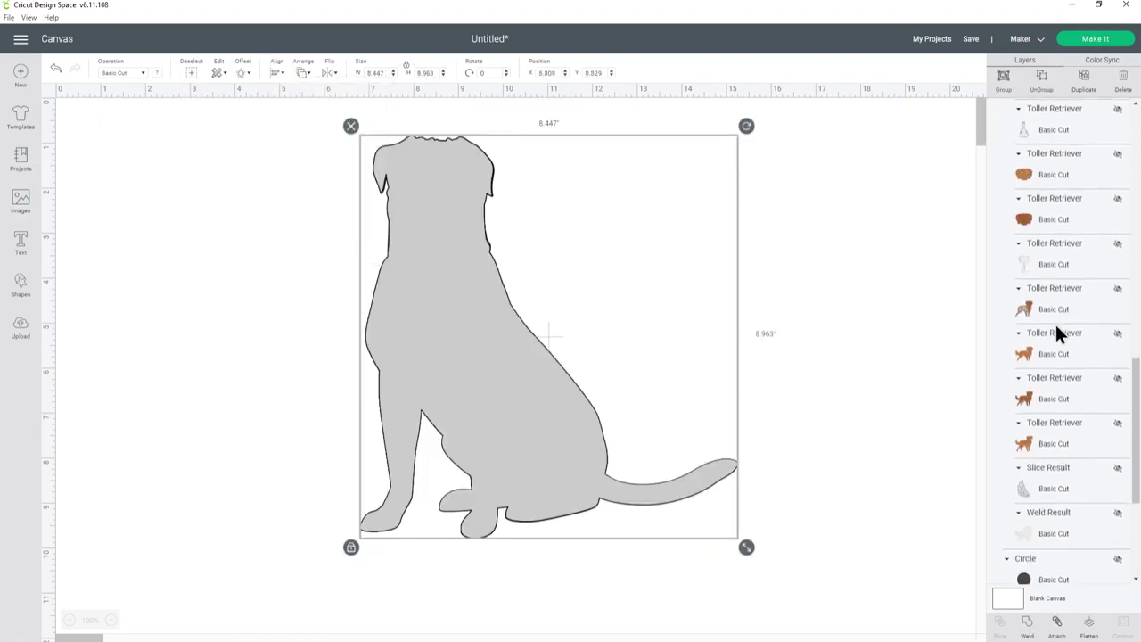
left_click(1117, 459)
left_click(1117, 503)
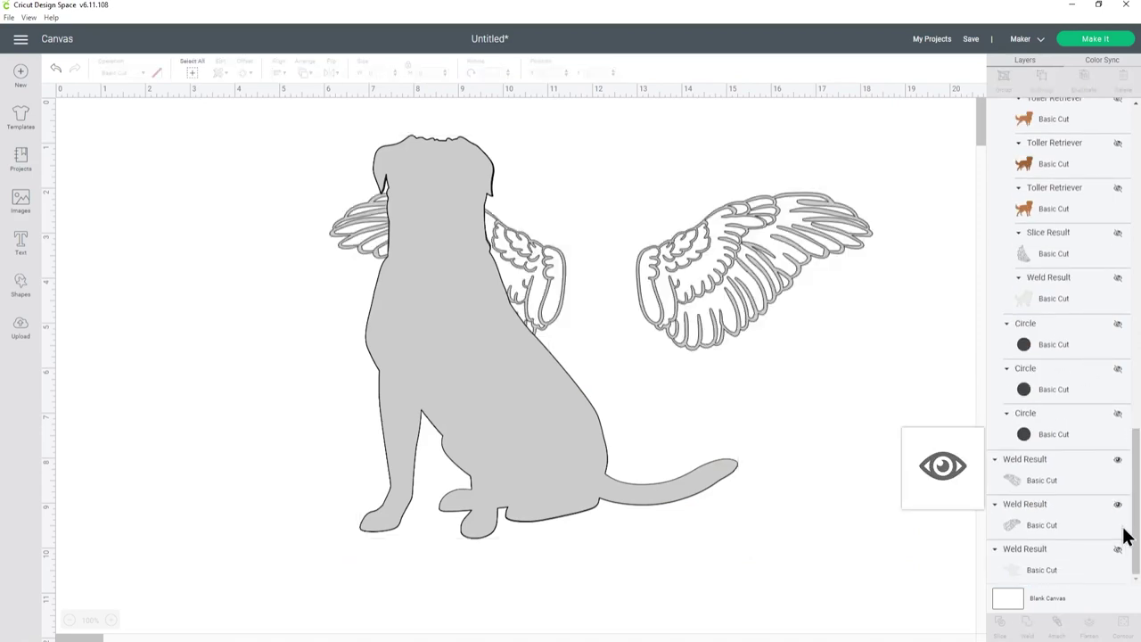
left_click(1116, 548)
scroll(1081, 280, "up", 10)
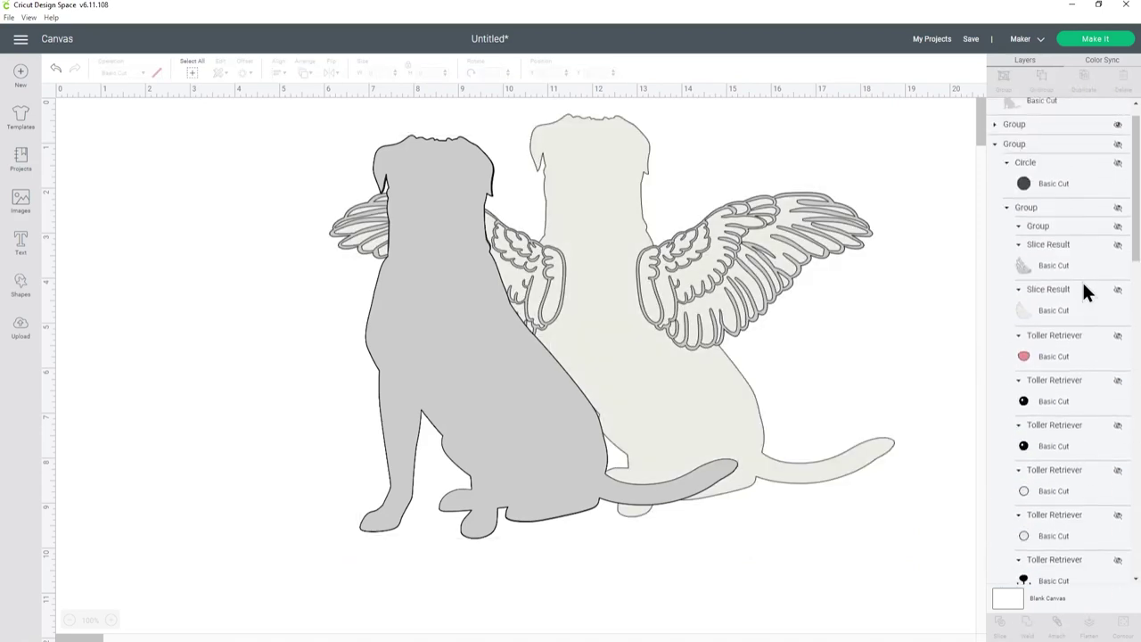
left_click(1050, 107)
left_click_drag(486, 344, 643, 319)
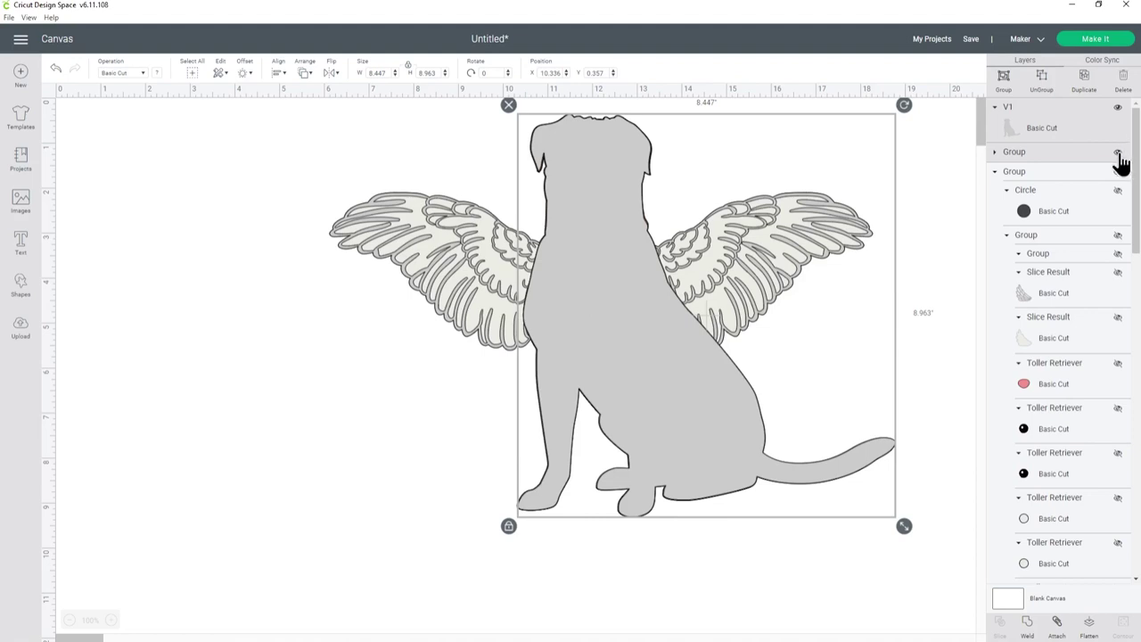
Step: Weld the grey dog silhouette and the two detailed wing layers into a single layer
left_click(1056, 117)
scroll(1085, 249, "down", 10)
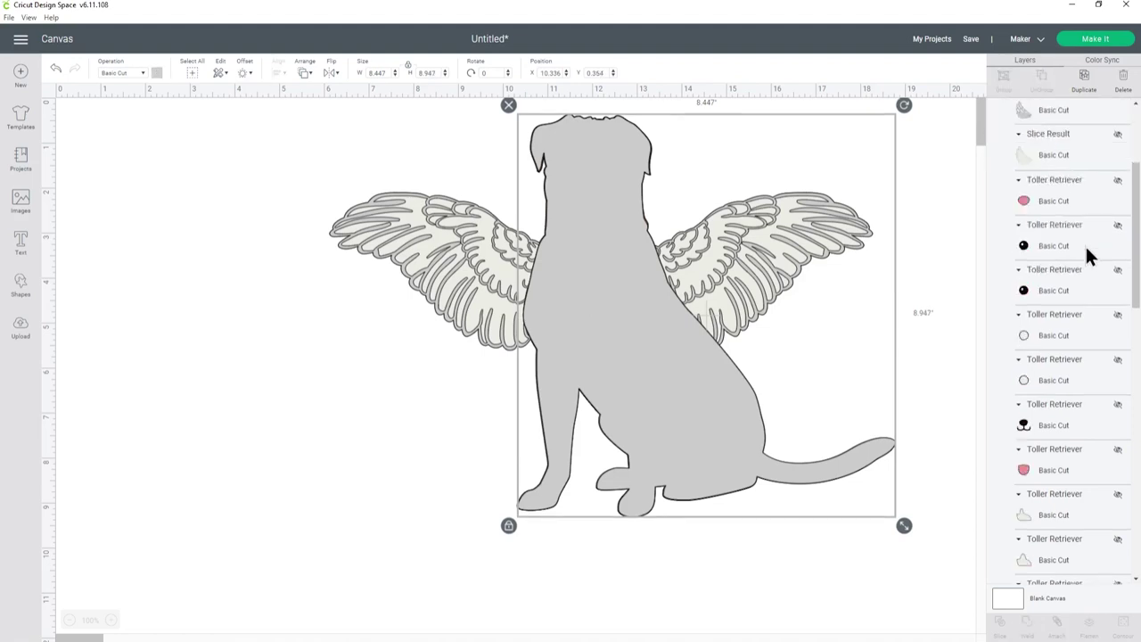
left_click(1049, 481, "shift")
scroll(1051, 506, "down", 5)
scroll(1060, 499, "down", 1)
left_click(1044, 512, "shift")
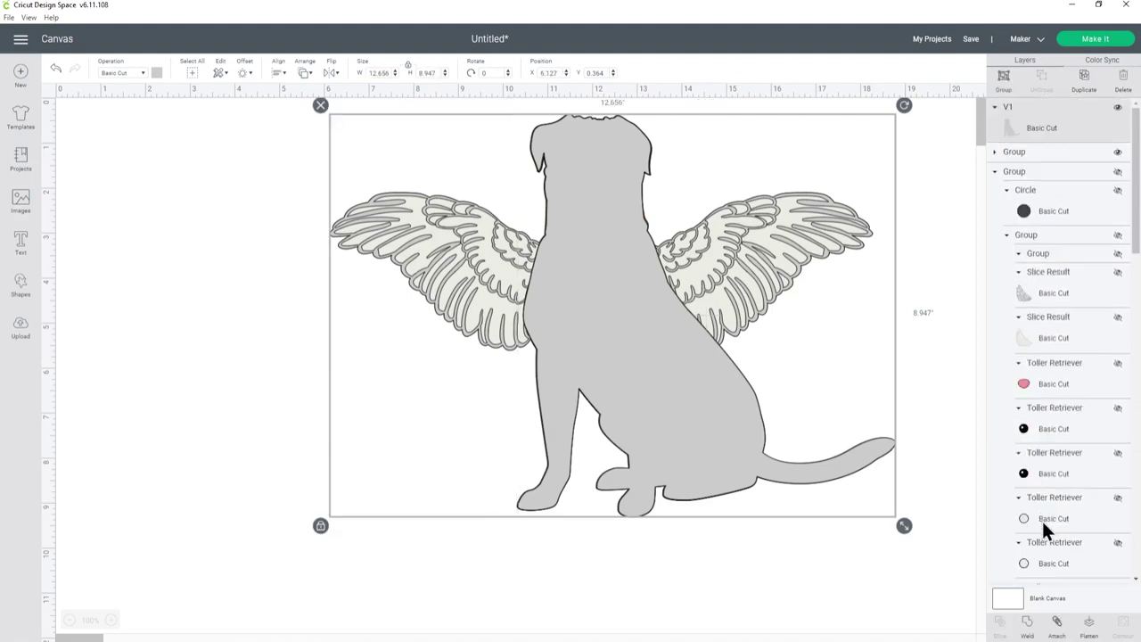
left_click(1027, 628)
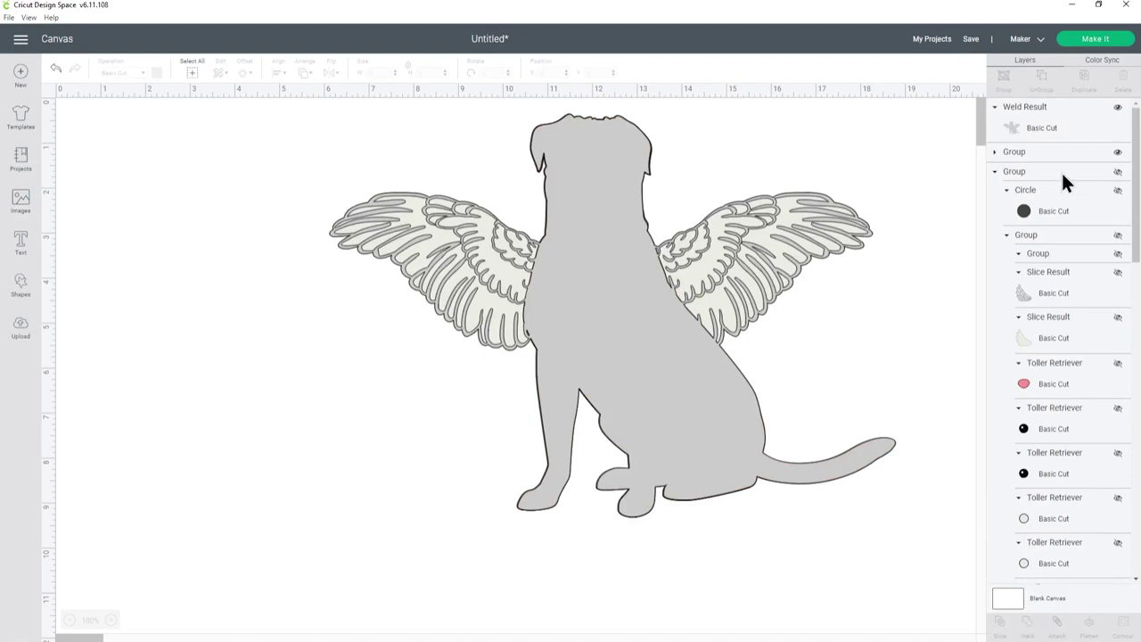
Step: Move the grey welded winged layer behind the detailed dog and directly above the solid welded base
left_click(1053, 123)
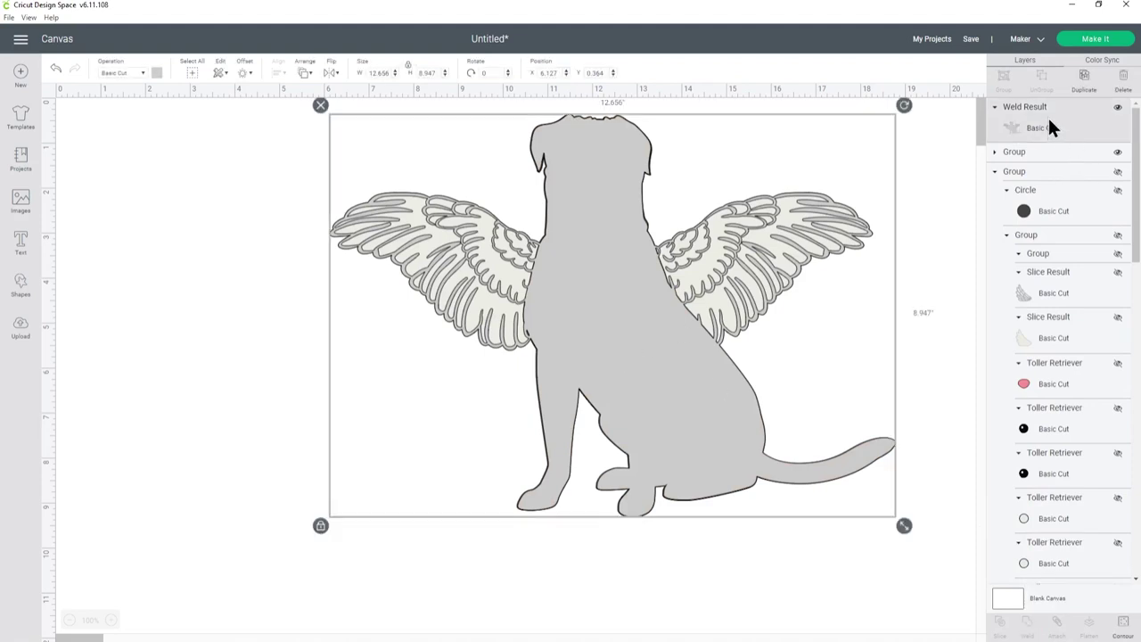
left_click(303, 74)
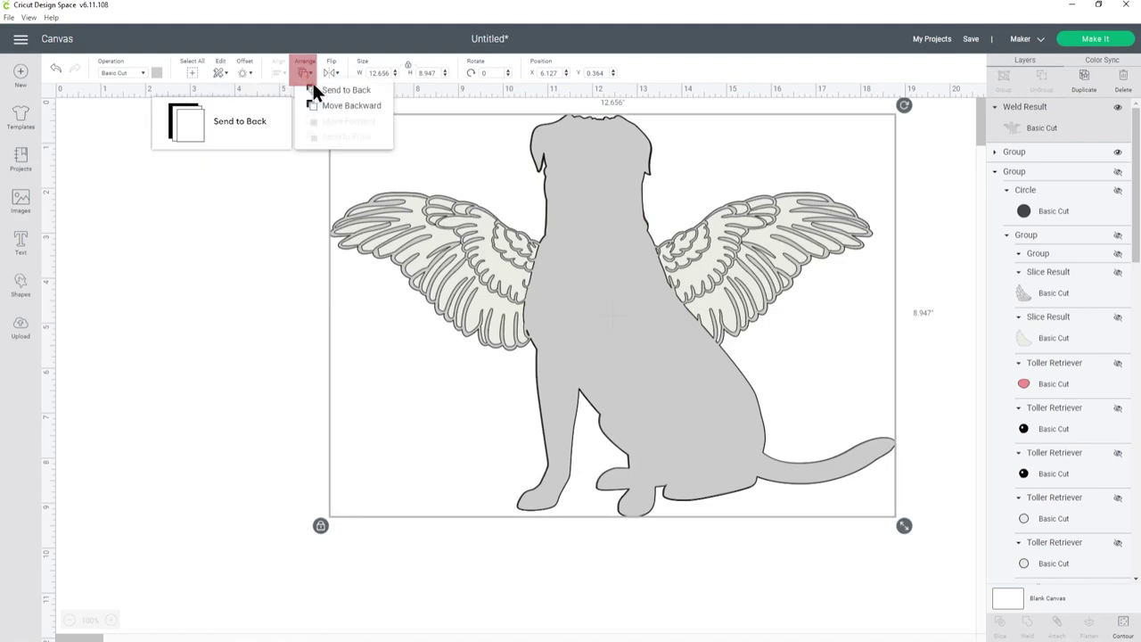
left_click(318, 88)
left_click(647, 190)
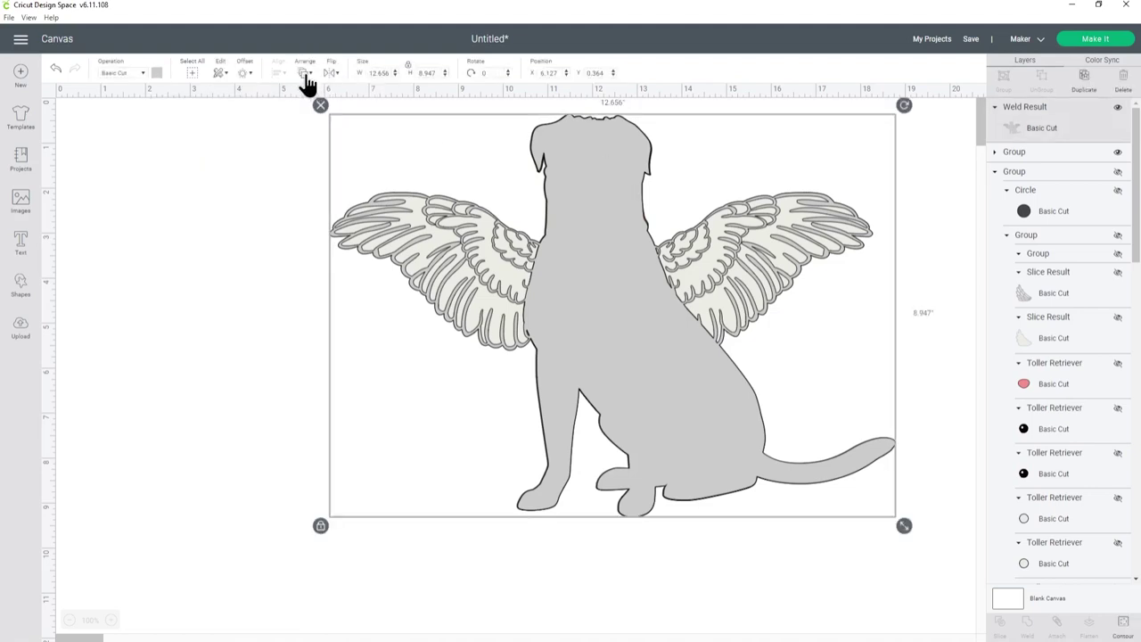
left_click(304, 75)
left_click(312, 97)
scroll(1125, 376, "down", 10)
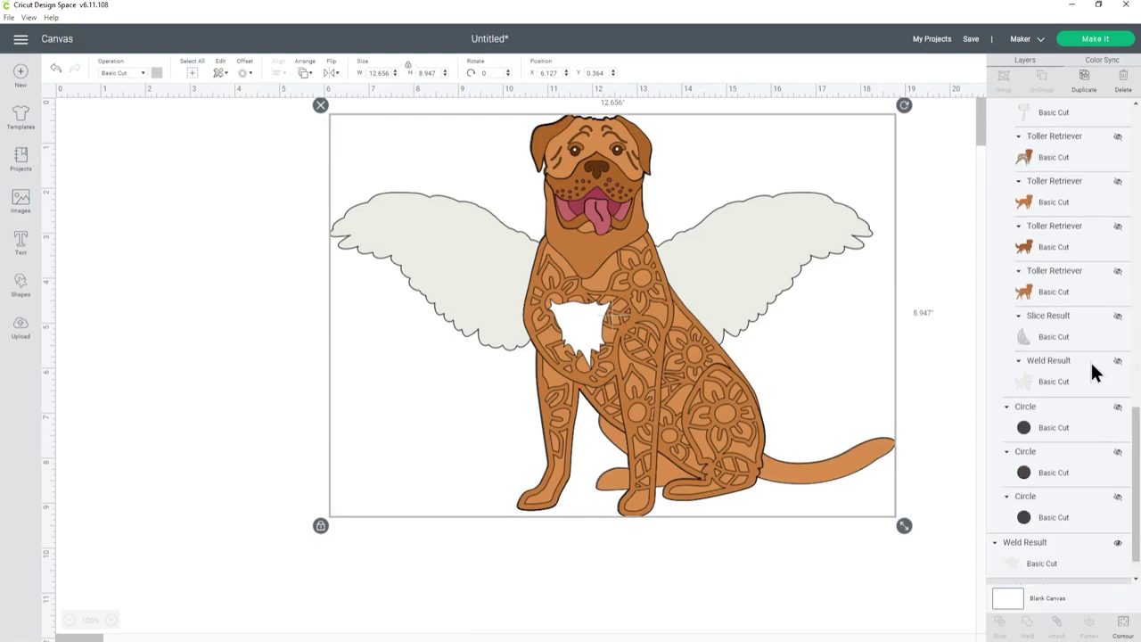
left_click_drag(1061, 497, 1055, 524)
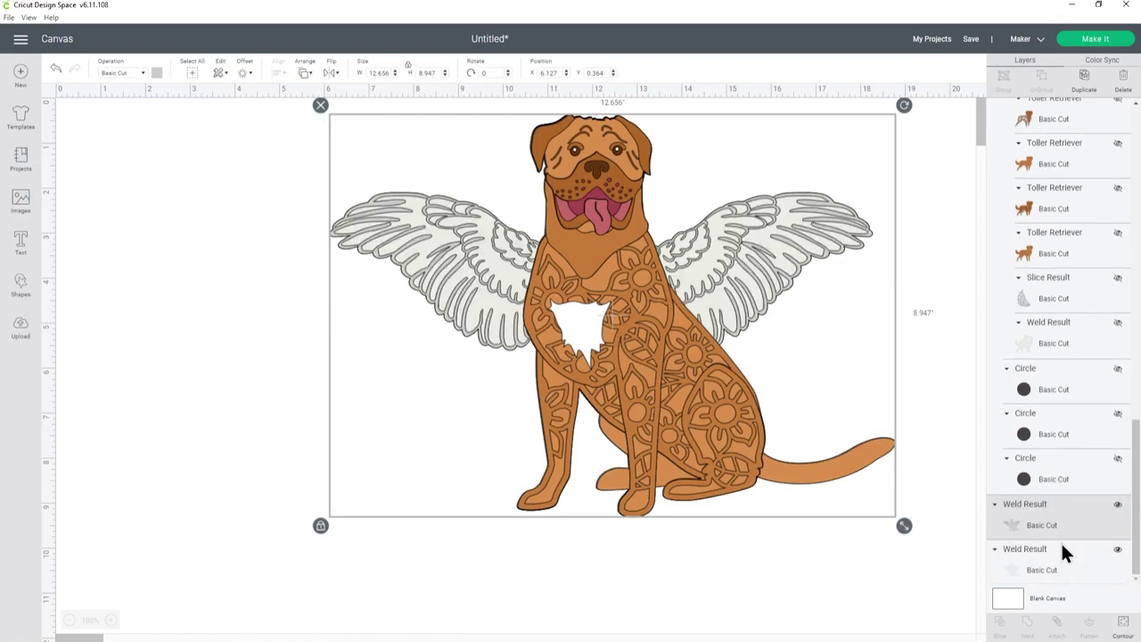
Step: Group the detailed sitting dog with the grey winged layer and the solid winged base
left_click(176, 198)
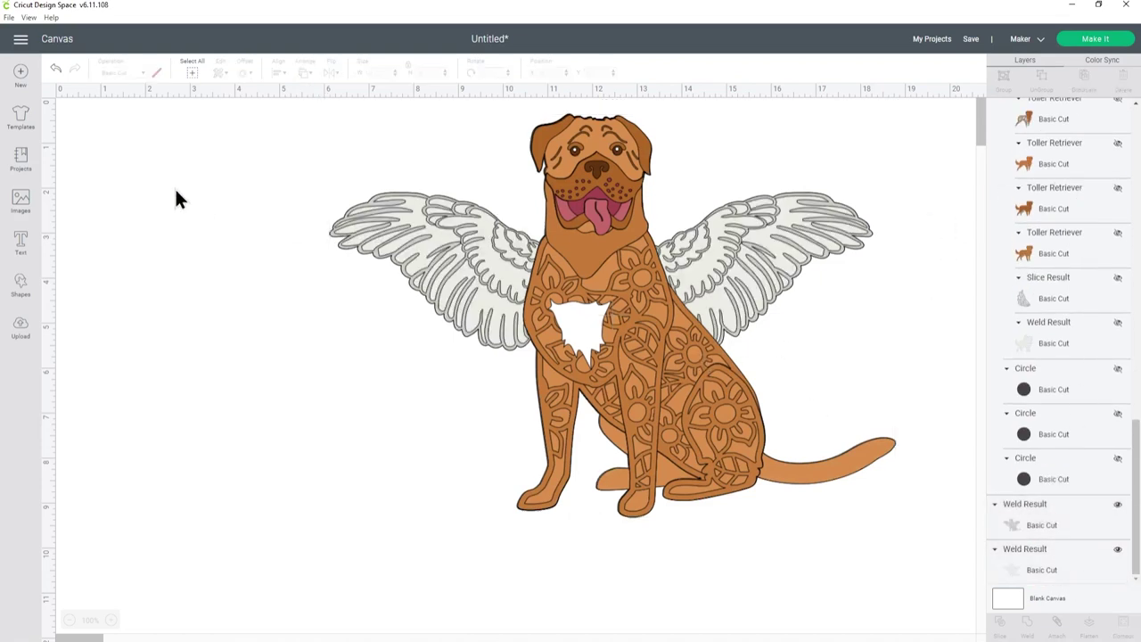
left_click_drag(301, 104, 963, 603)
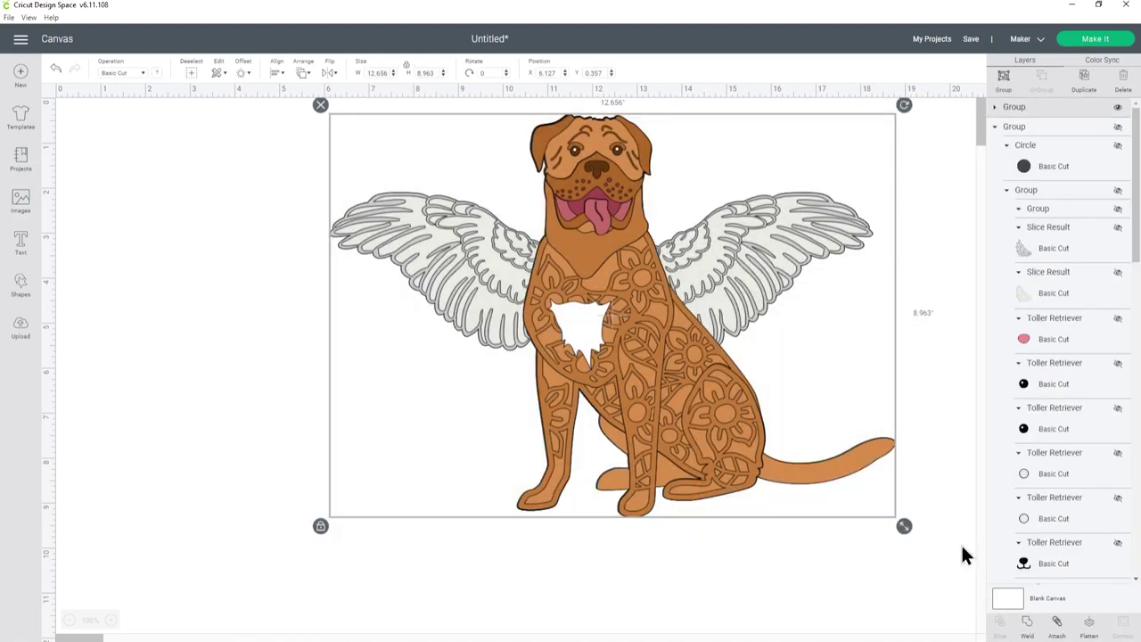
left_click(1005, 78)
Step: Scale the winged sitting dog down to about 10.65 by 7.54 inches and move it to the canvas's upper right area
left_click_drag(634, 316, 525, 345)
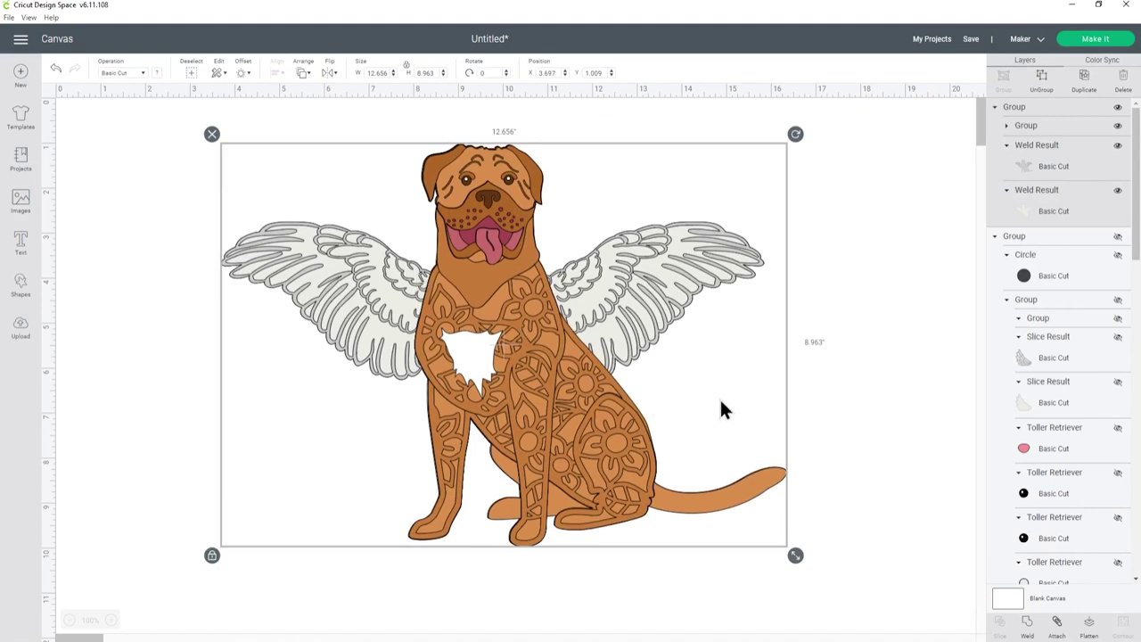
left_click_drag(773, 545, 684, 515)
left_click_drag(583, 462, 837, 409)
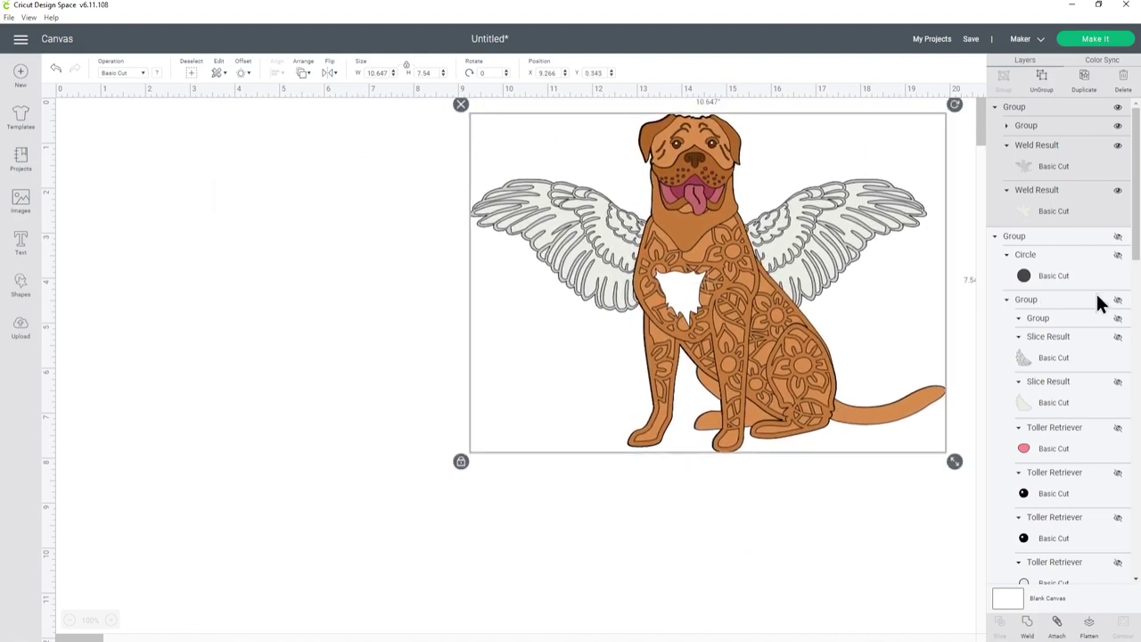
Step: Show the hidden Toller Retriever group with its circles and shift it slightly beside the winged sitting dog
left_click(1118, 236)
left_click_drag(396, 352, 394, 365)
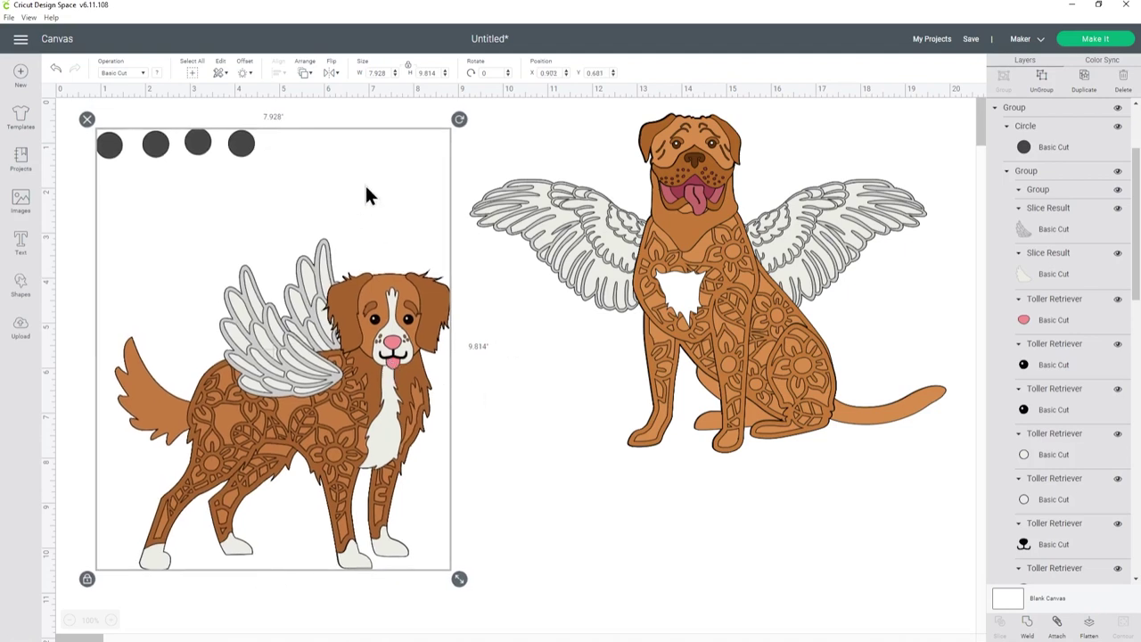